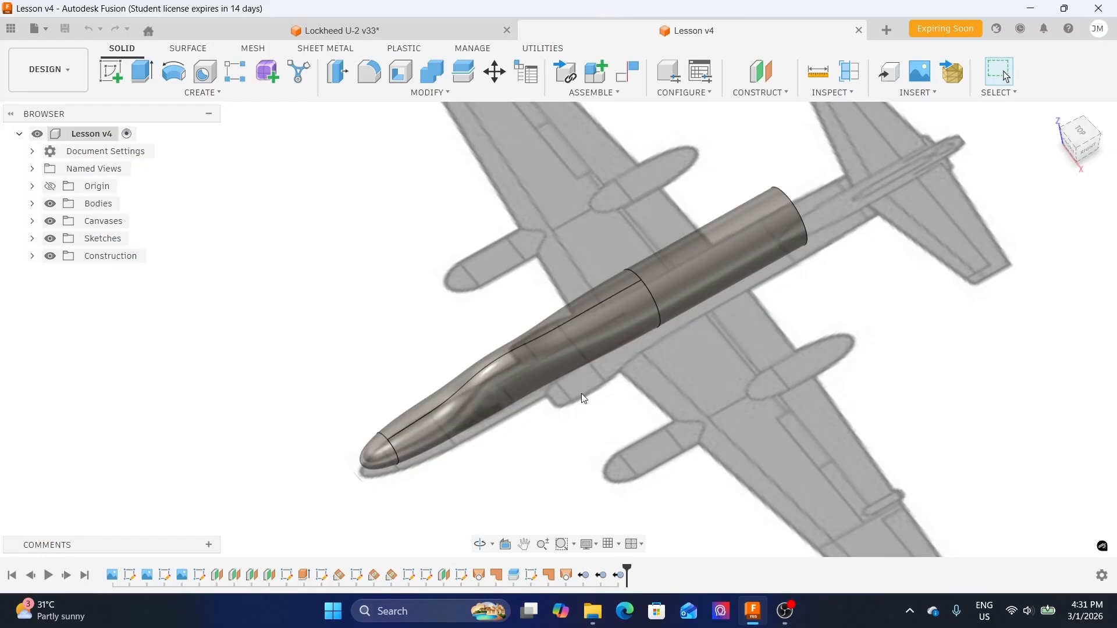
pyautogui.scroll(2, 581, 393)
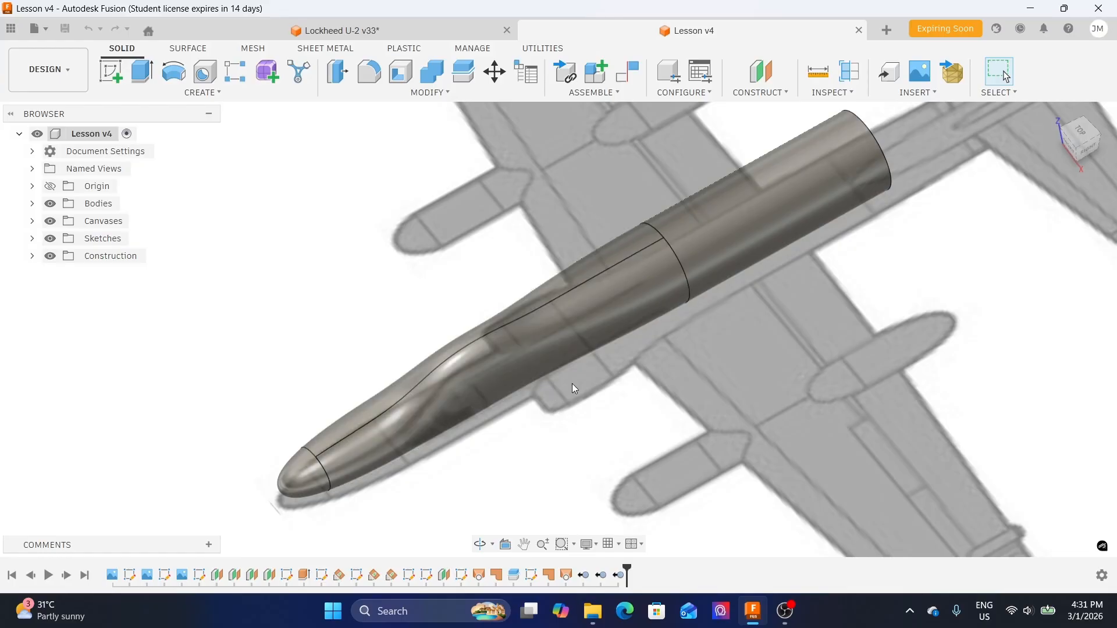
pyautogui.scroll(-1, 640, 410)
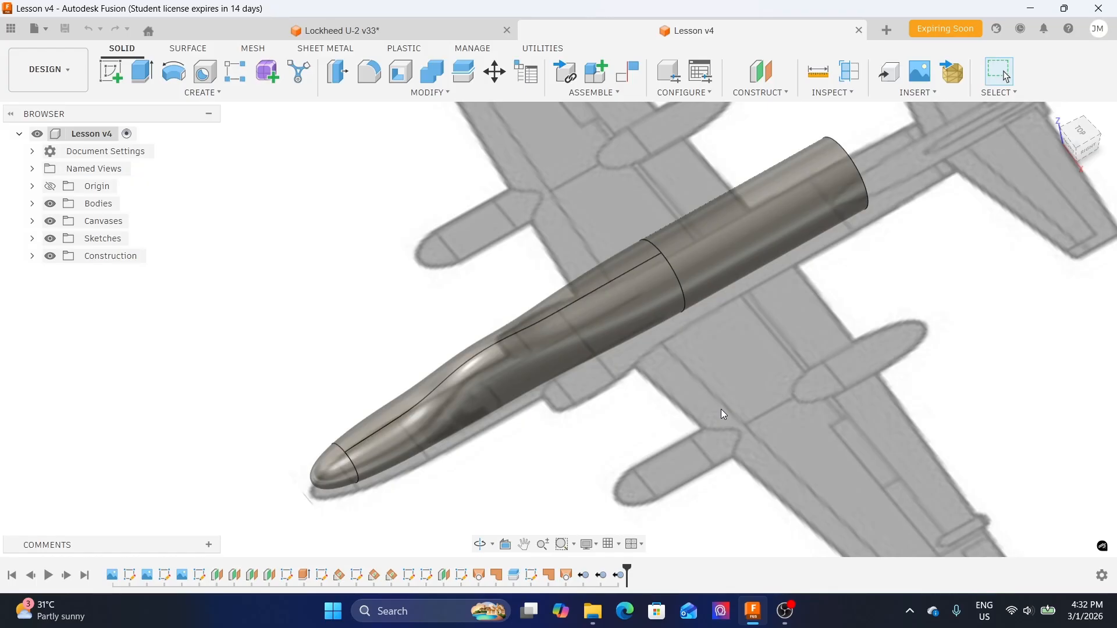
pyautogui.keyDown('shift'); pyautogui.moveTo(610, 398); pyautogui.dragTo(541, 419, button='middle'); pyautogui.keyUp('shift')
pyautogui.scroll(5, 568, 403)
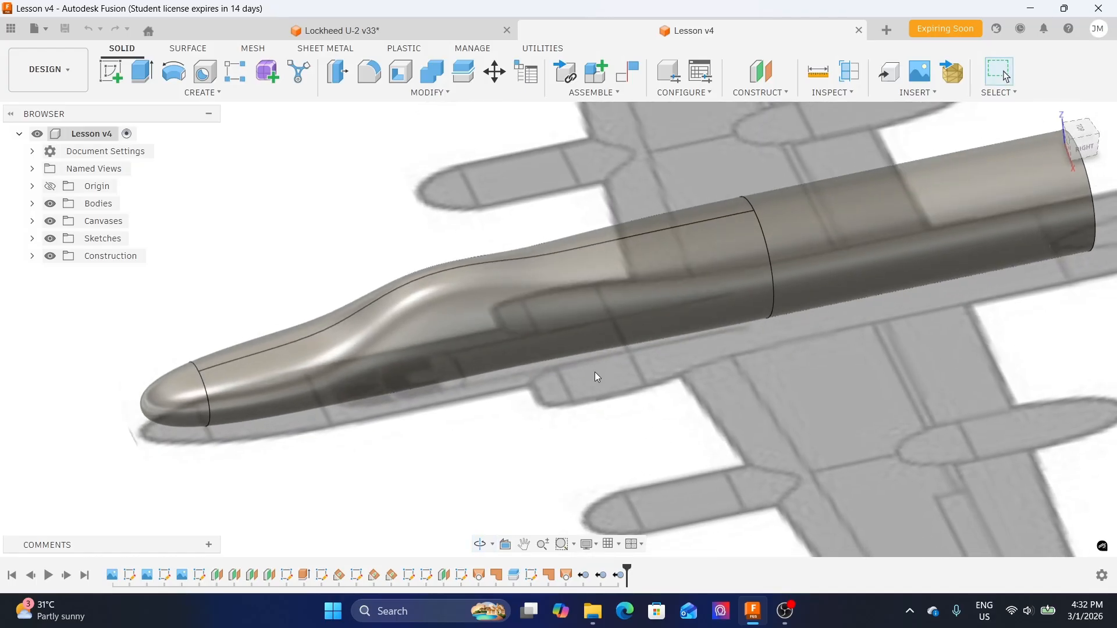
# - Switch to the Lockheed U-2 v33 design, hide its canvases and examine the shape of the intakes on both sides of the fuselage
pyautogui.click(394, 36)
pyautogui.scroll(-2, 675, 211)
pyautogui.keyDown('shift'); pyautogui.moveTo(739, 209); pyautogui.dragTo(756, 250, button='middle'); pyautogui.keyUp('shift')
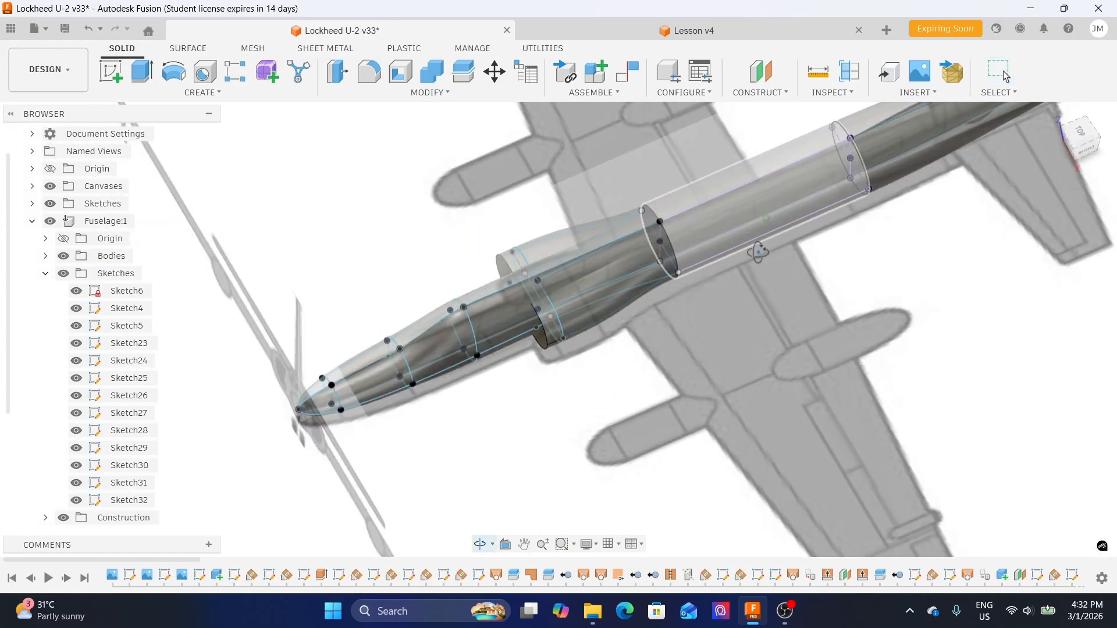
pyautogui.moveTo(766, 329); pyautogui.dragTo(736, 308, button='middle')
pyautogui.scroll(3, 578, 309)
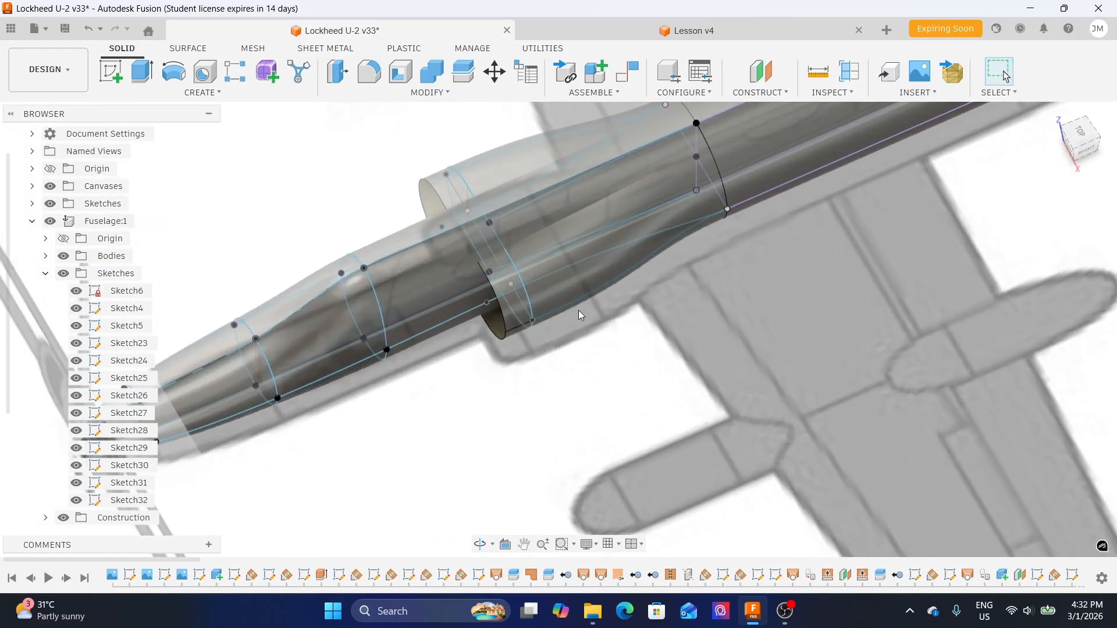
pyautogui.keyDown('shift'); pyautogui.moveTo(627, 302); pyautogui.dragTo(628, 285, button='middle'); pyautogui.keyUp('shift')
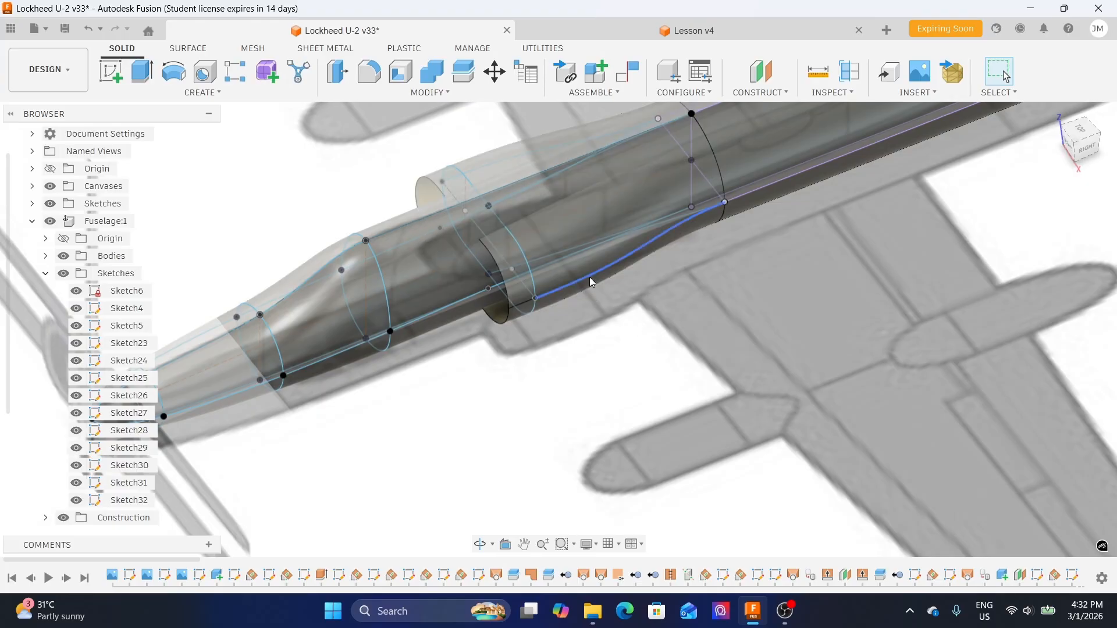
pyautogui.click(51, 187)
pyautogui.scroll(2, 611, 309)
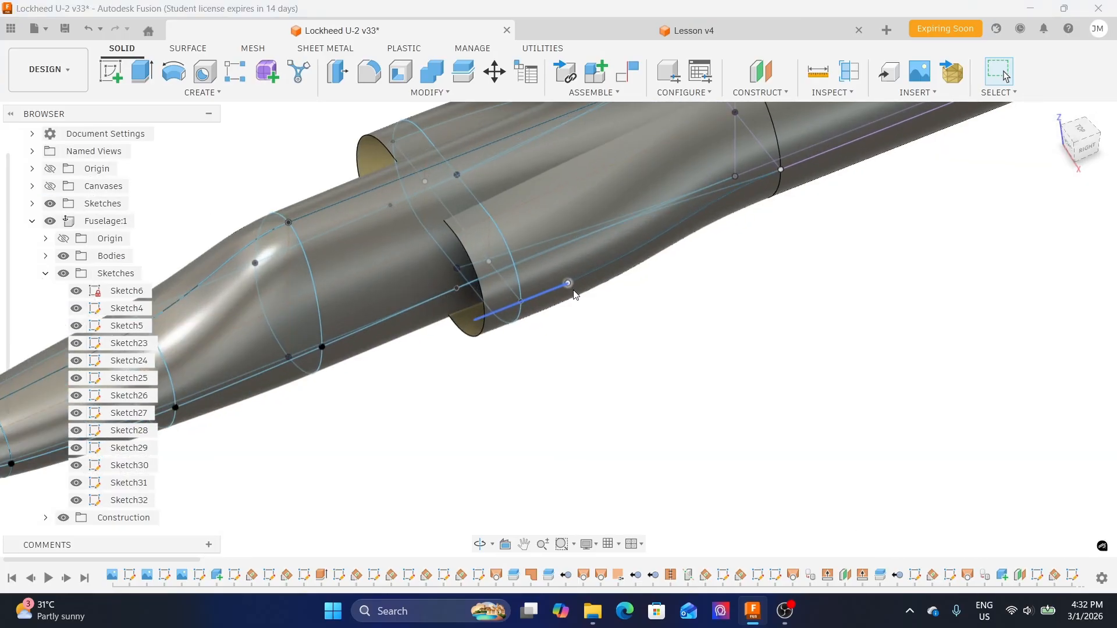
pyautogui.keyDown('shift'); pyautogui.moveTo(558, 302); pyautogui.dragTo(646, 251, button='middle'); pyautogui.keyUp('shift')
pyautogui.scroll(-4, 646, 251)
pyautogui.scroll(2, 724, 283)
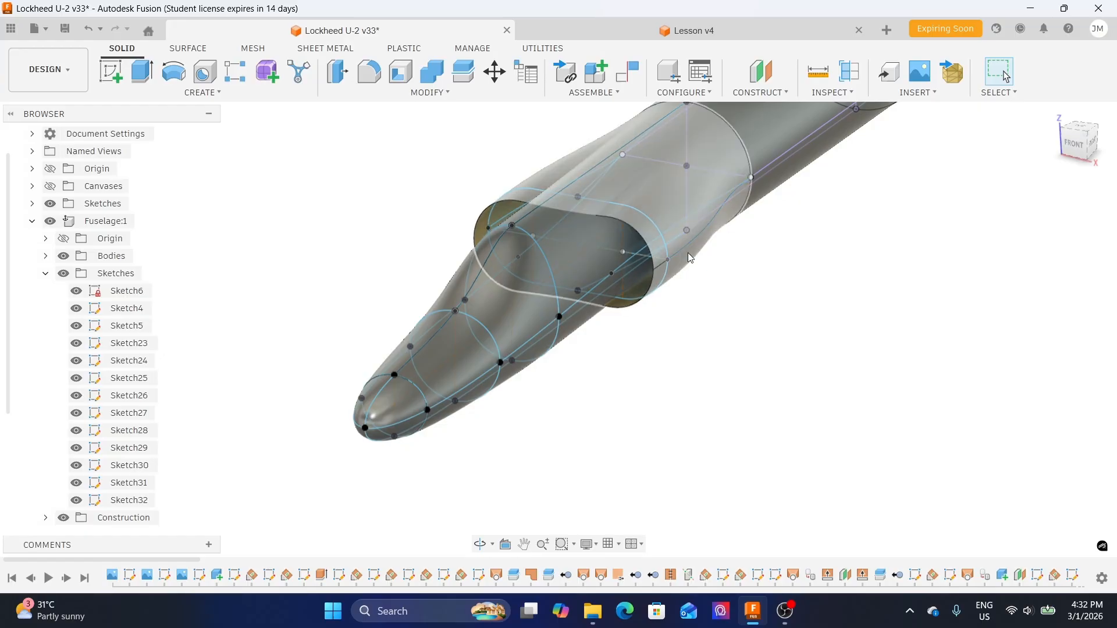
pyautogui.keyDown('shift'); pyautogui.moveTo(744, 260); pyautogui.dragTo(651, 208, button='middle'); pyautogui.keyUp('shift')
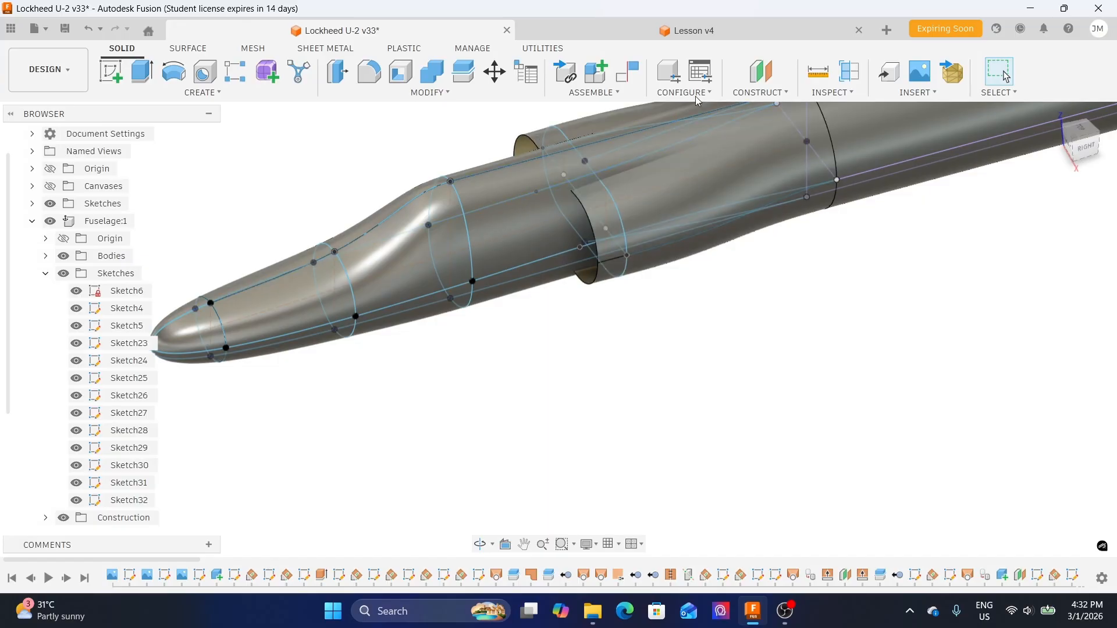
# - Back in the Lesson v4 design, create a construction plane offset 5800 mm from the XZ plane, near the front of the intakes
pyautogui.click(728, 31)
pyautogui.keyDown('shift'); pyautogui.moveTo(718, 192); pyautogui.dragTo(710, 265, button='middle'); pyautogui.keyUp('shift')
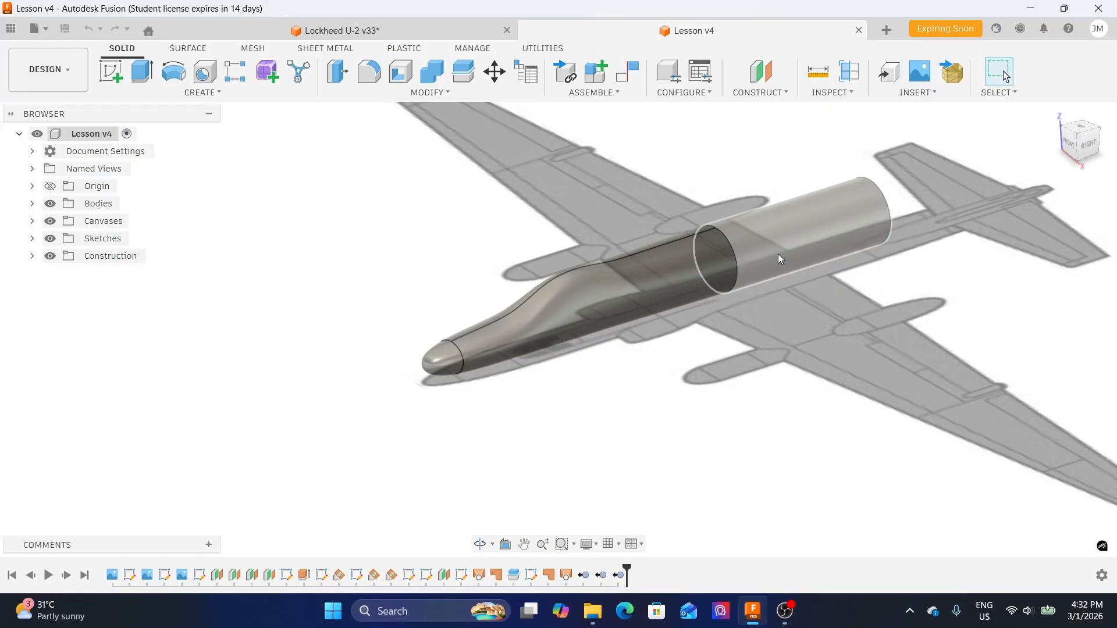
pyautogui.click(760, 92)
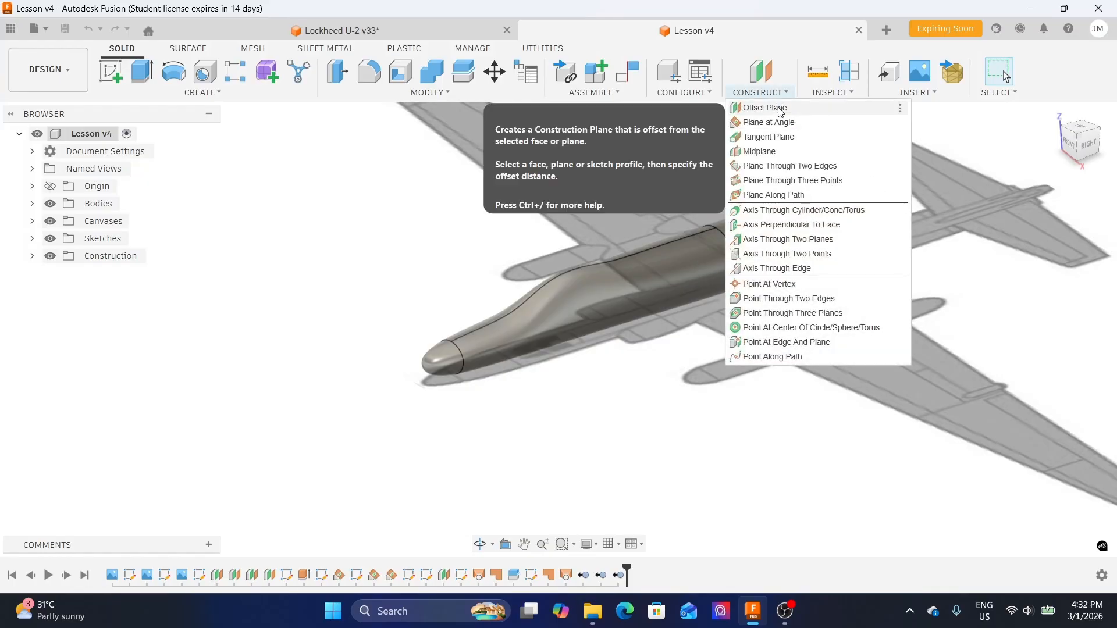
pyautogui.click(780, 110)
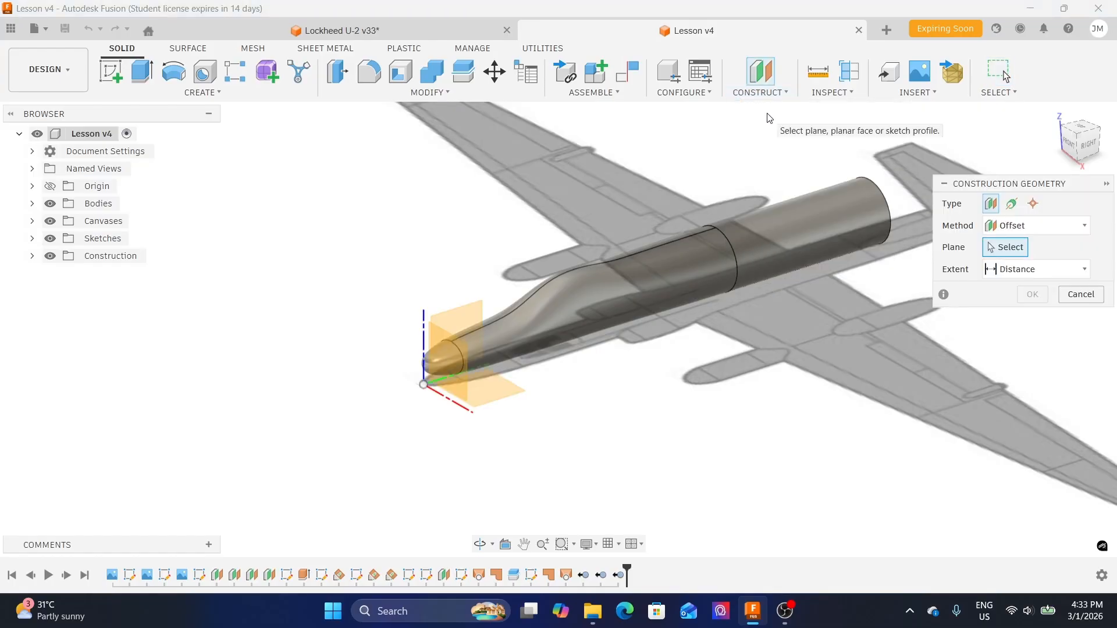
pyautogui.scroll(2, 498, 337)
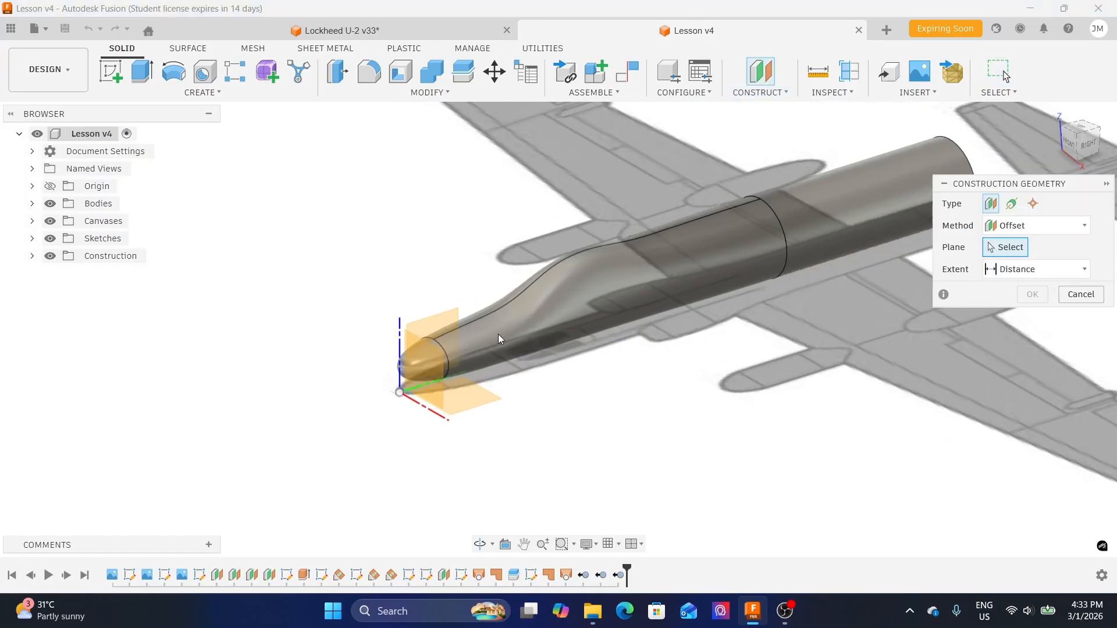
pyautogui.click(438, 393)
pyautogui.moveTo(425, 391); pyautogui.dragTo(651, 357)
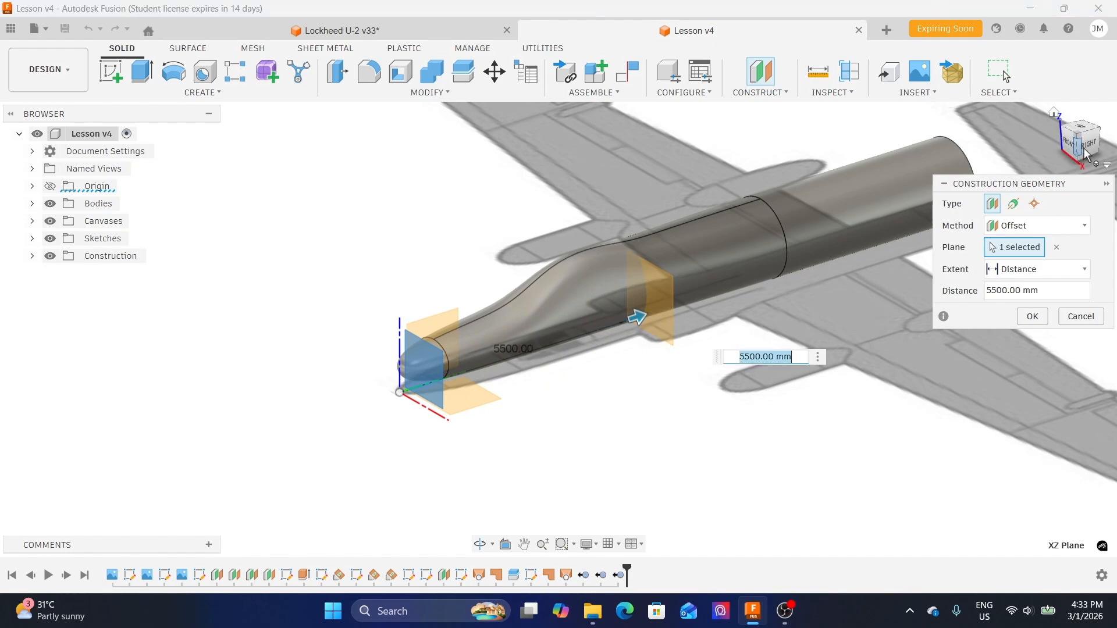
pyautogui.click(1058, 166)
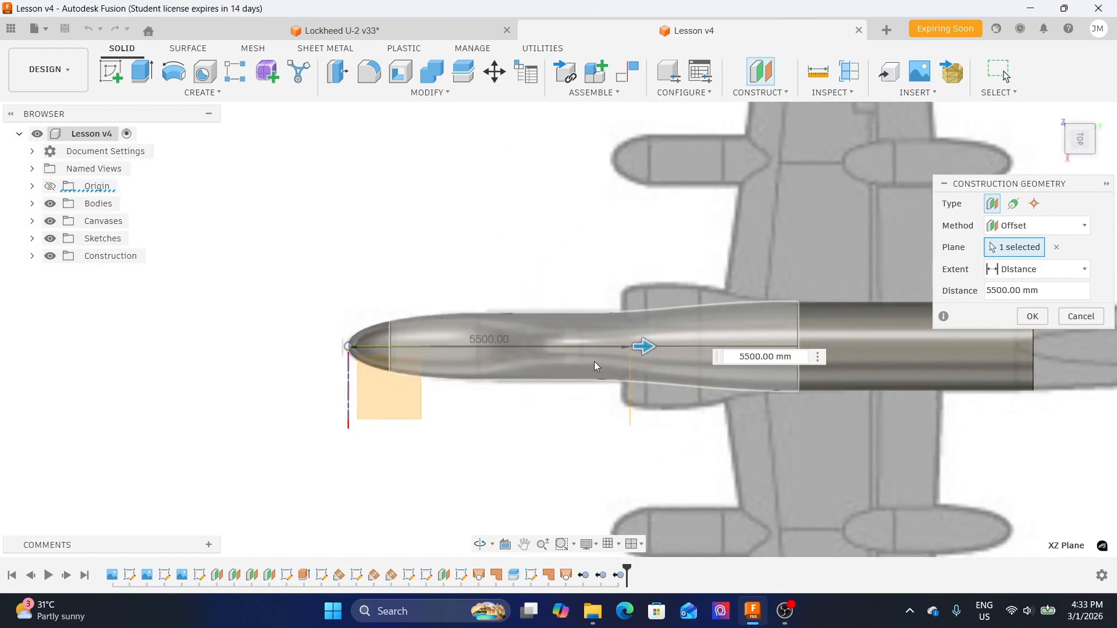
pyautogui.scroll(5, 591, 362)
pyautogui.moveTo(645, 306); pyautogui.dragTo(681, 300)
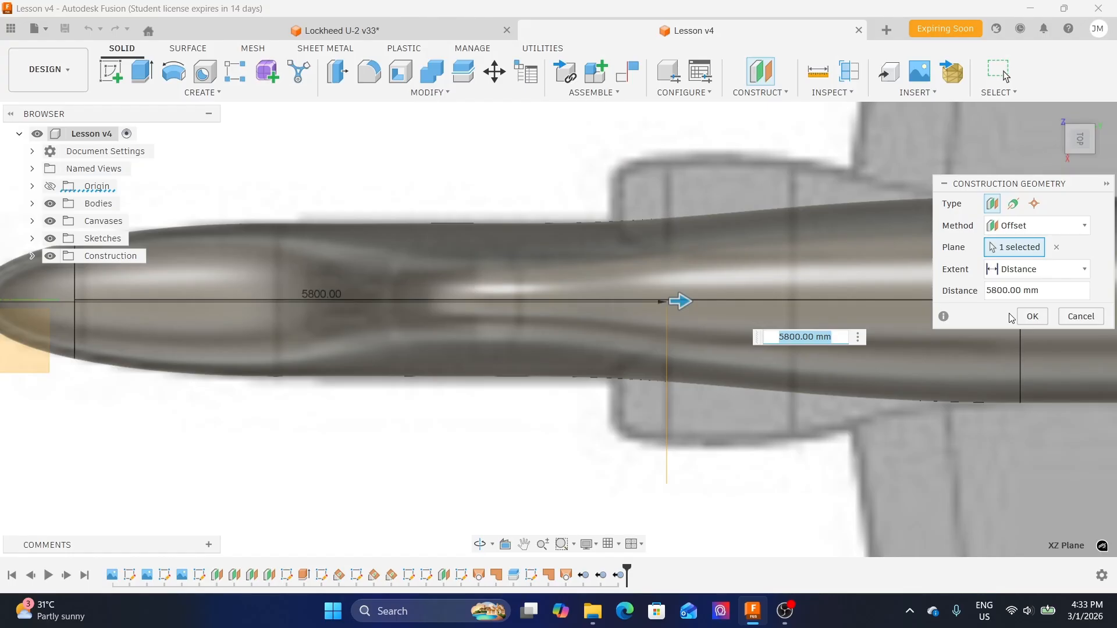
pyautogui.click(1031, 316)
# - Stretch the new offset plane's displayed extent sideways, from under the fuselage out toward the neighbouring wing pod
pyautogui.scroll(-2, 580, 191)
pyautogui.keyDown('shift'); pyautogui.moveTo(669, 417); pyautogui.dragTo(663, 377, button='middle'); pyautogui.keyUp('shift')
pyautogui.moveTo(614, 435); pyautogui.dragTo(680, 375, button='middle')
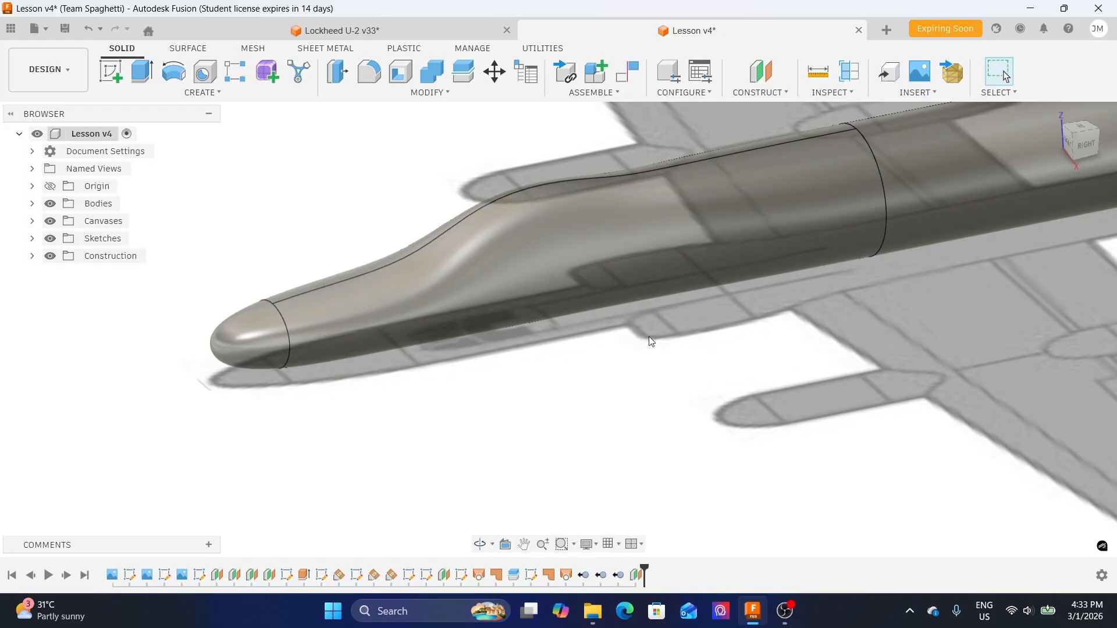
pyautogui.scroll(6, 650, 340)
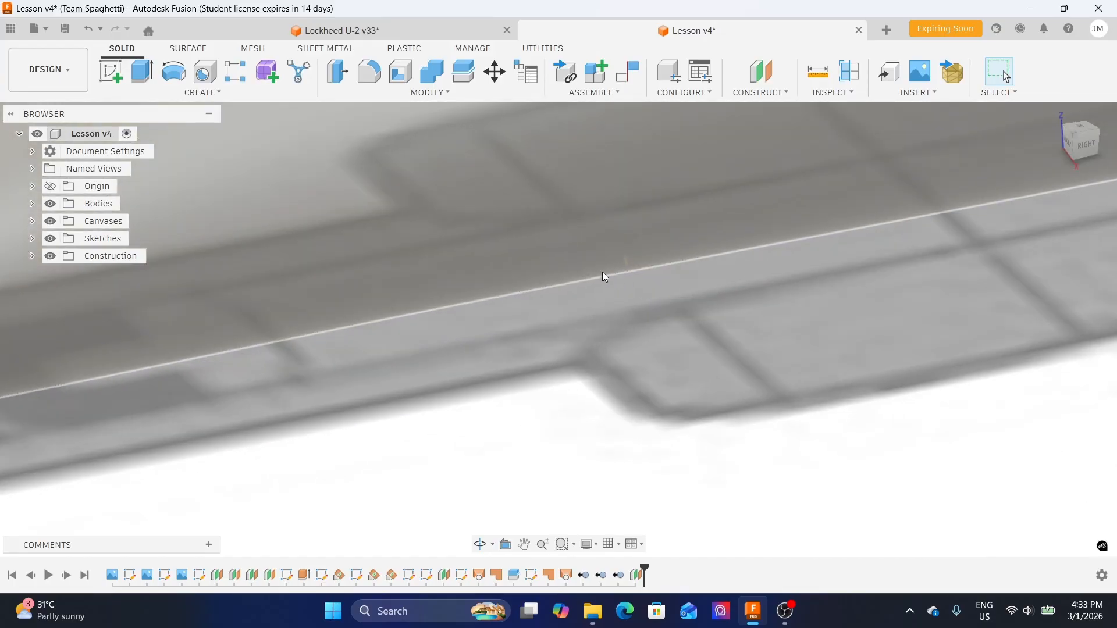
pyautogui.moveTo(605, 277)
pyautogui.keyDown('shift'); pyautogui.mouseDown(button='middle')
pyautogui.moveTo(641, 307)
pyautogui.moveTo(634, 281)
pyautogui.moveTo(628, 312)
pyautogui.moveTo(627, 282)
pyautogui.mouseUp(button='middle'); pyautogui.keyUp('shift')
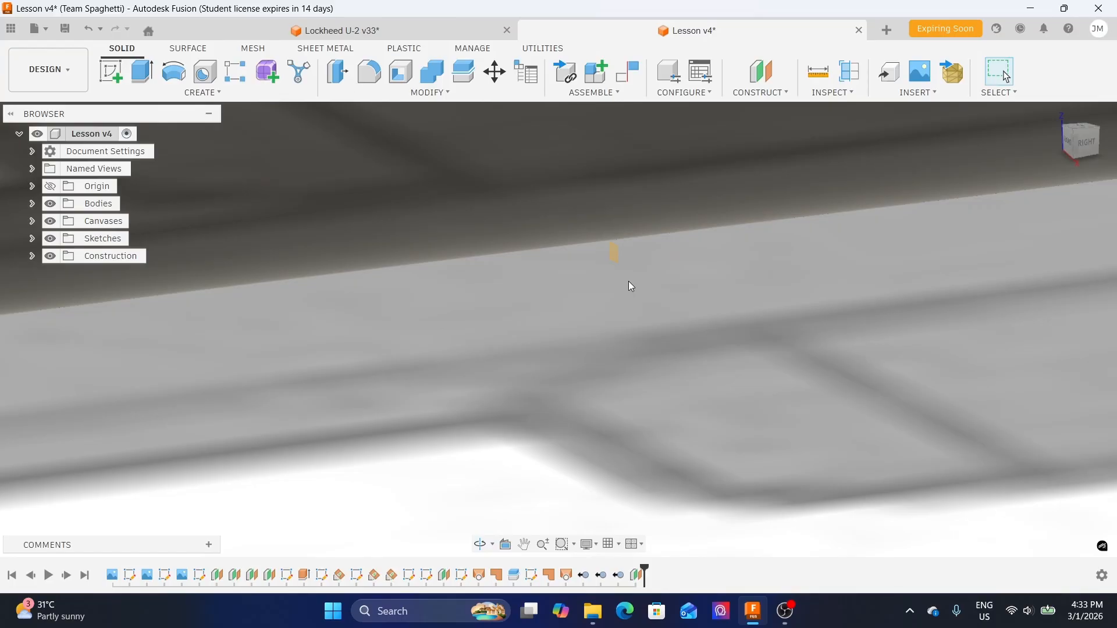
pyautogui.scroll(4, 631, 285)
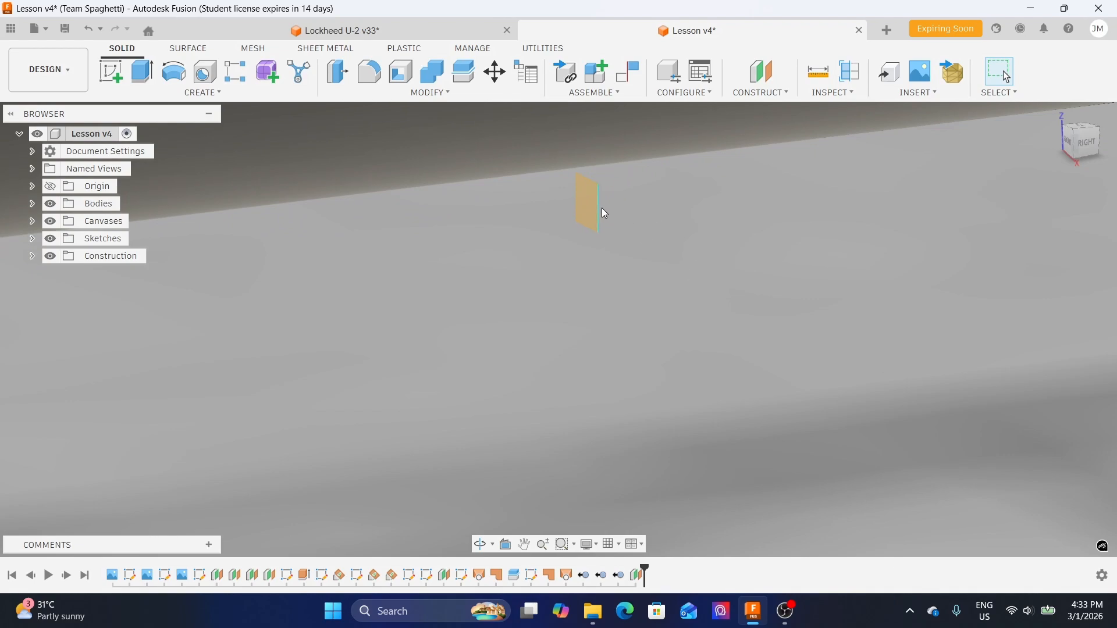
pyautogui.moveTo(603, 211); pyautogui.dragTo(700, 225, button='middle')
pyautogui.scroll(-5, 701, 227)
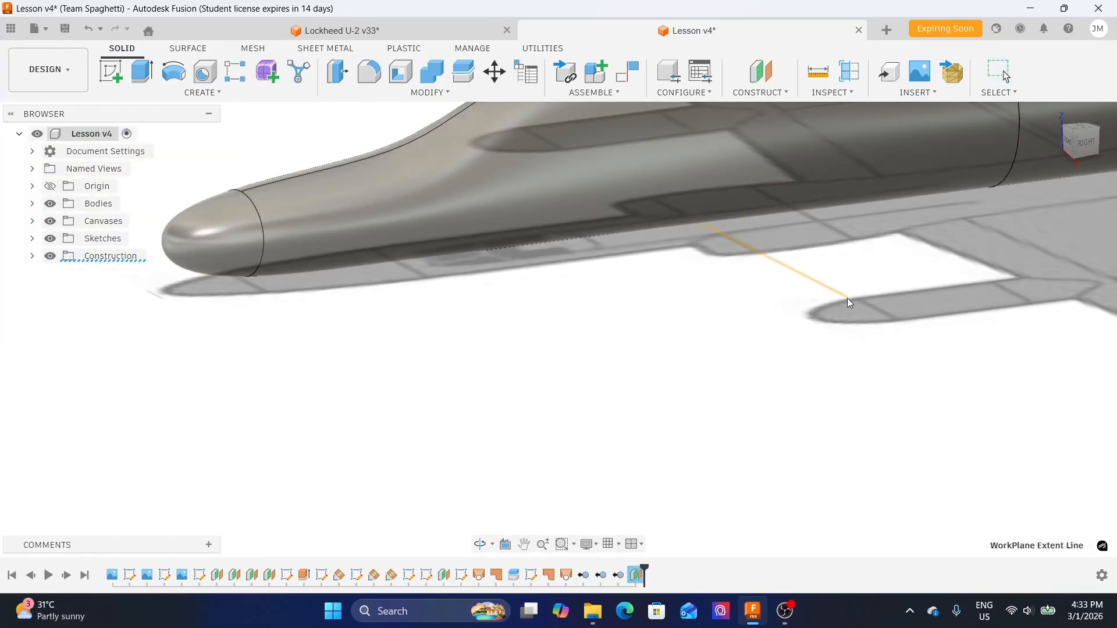
# - Extend the offset plane's displayed height upward until it passes the top of the fuselage
pyautogui.scroll(5, 850, 303)
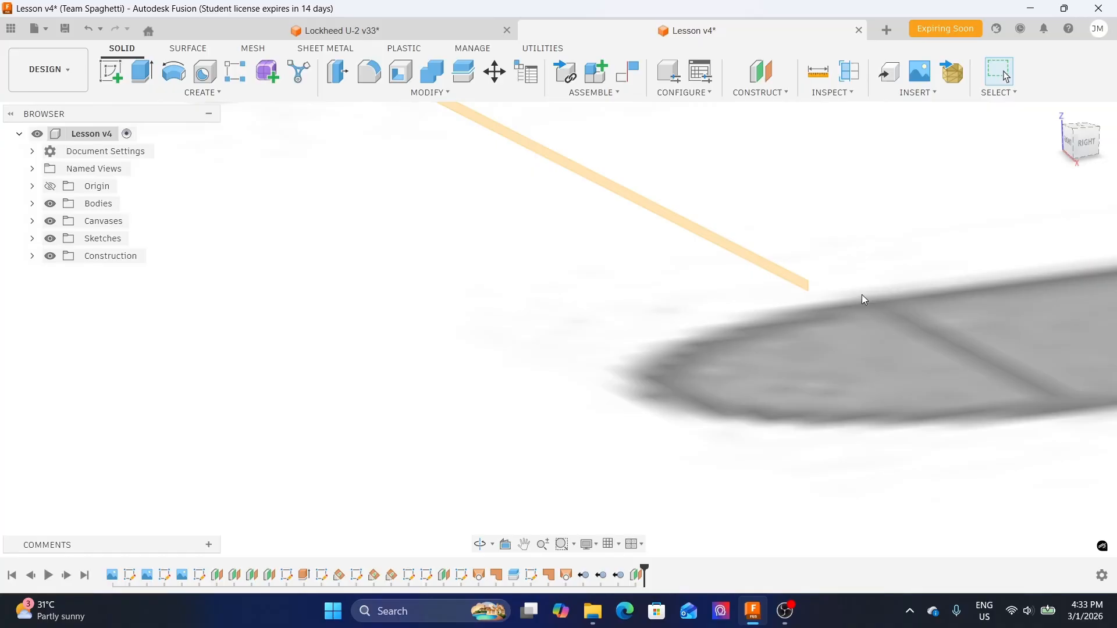
pyautogui.scroll(3, 838, 265)
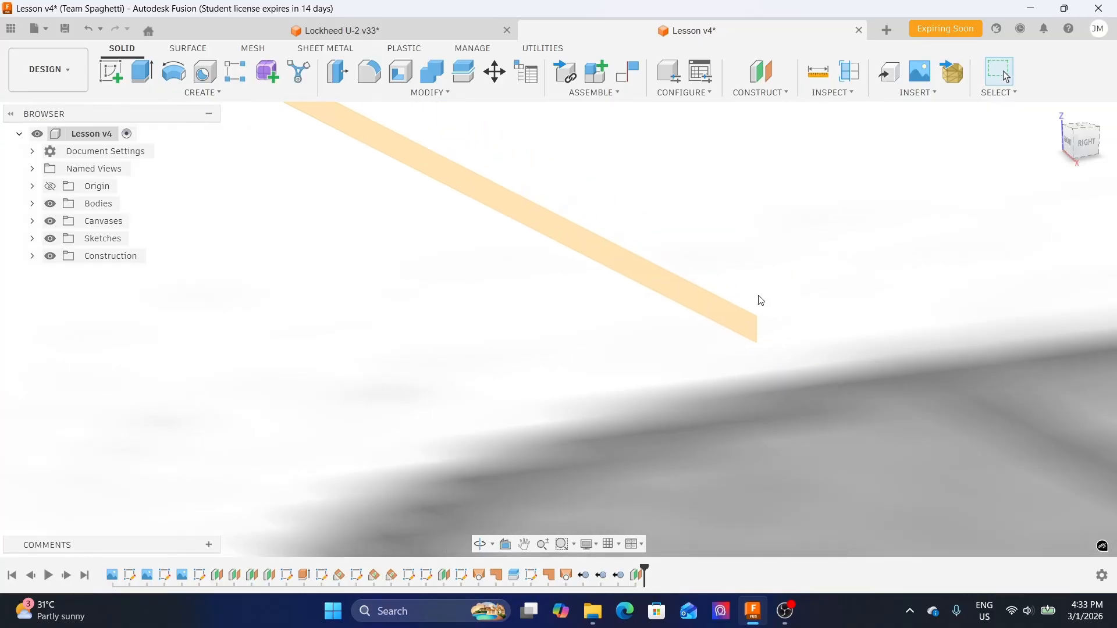
pyautogui.scroll(2, 737, 305)
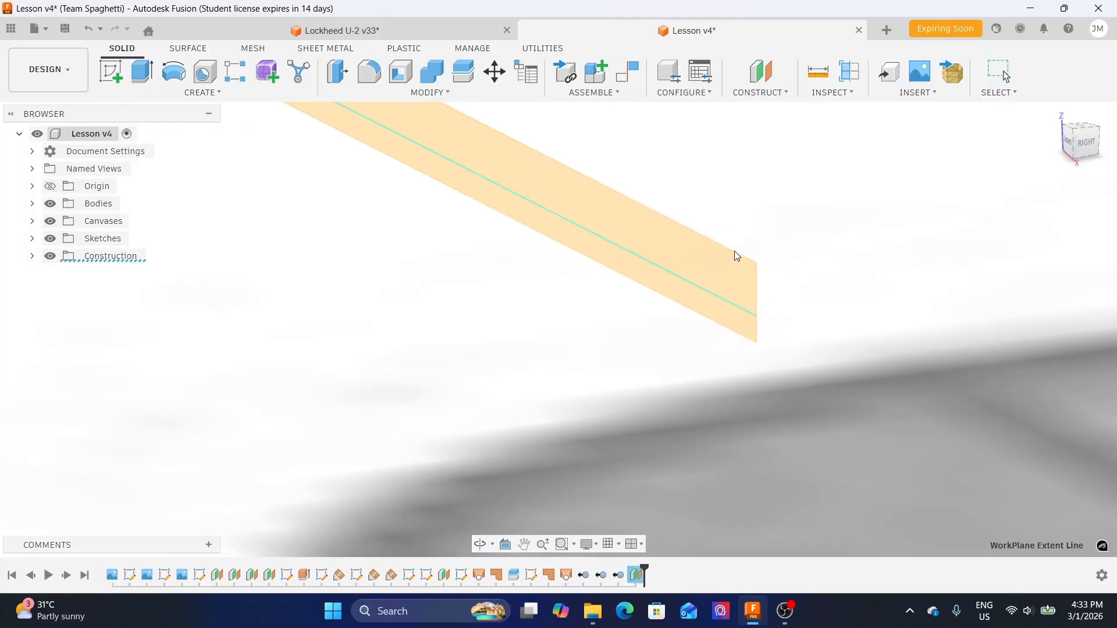
pyautogui.scroll(-8, 736, 251)
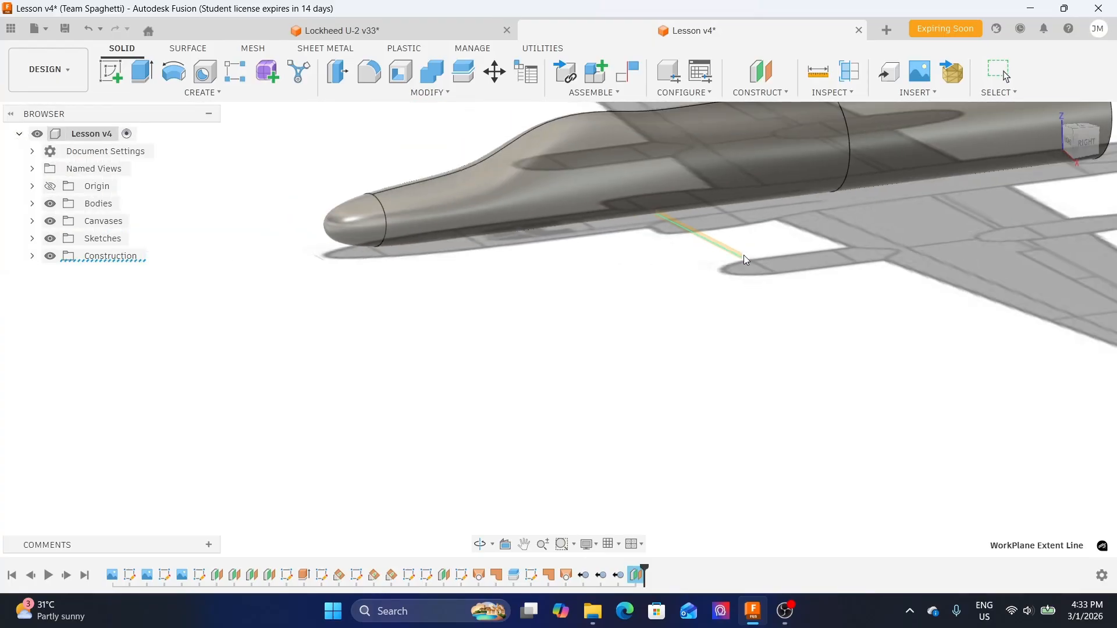
pyautogui.scroll(-4, 744, 259)
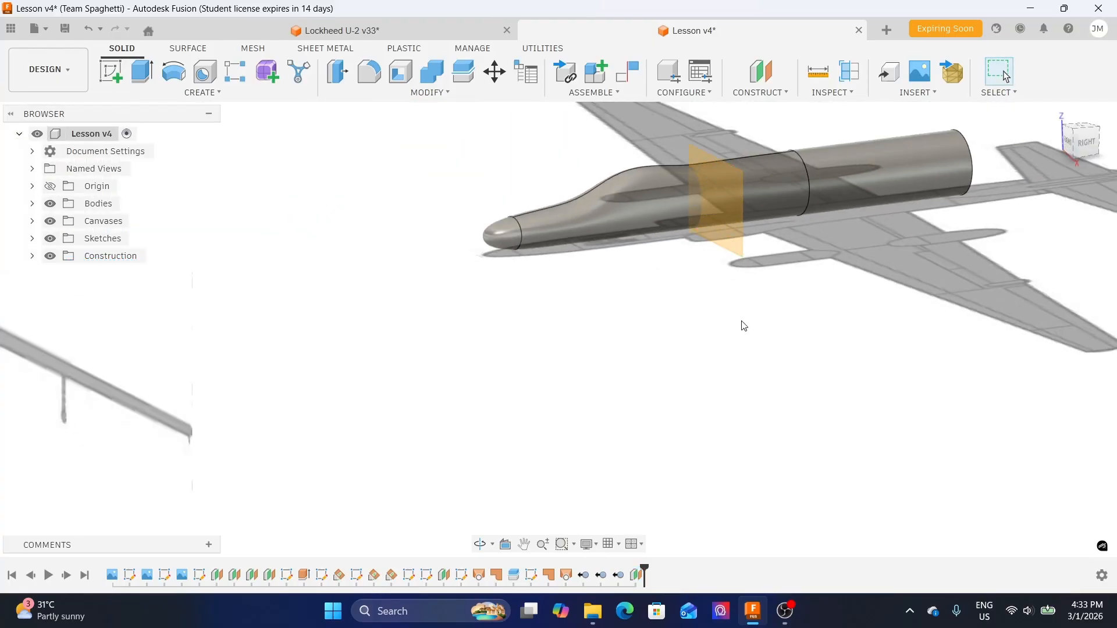
# - Create a new sketch on the enlarged offset plane crossing the fuselage at the intakes
pyautogui.keyDown('shift'); pyautogui.moveTo(733, 279); pyautogui.dragTo(738, 348, button='middle'); pyautogui.keyUp('shift')
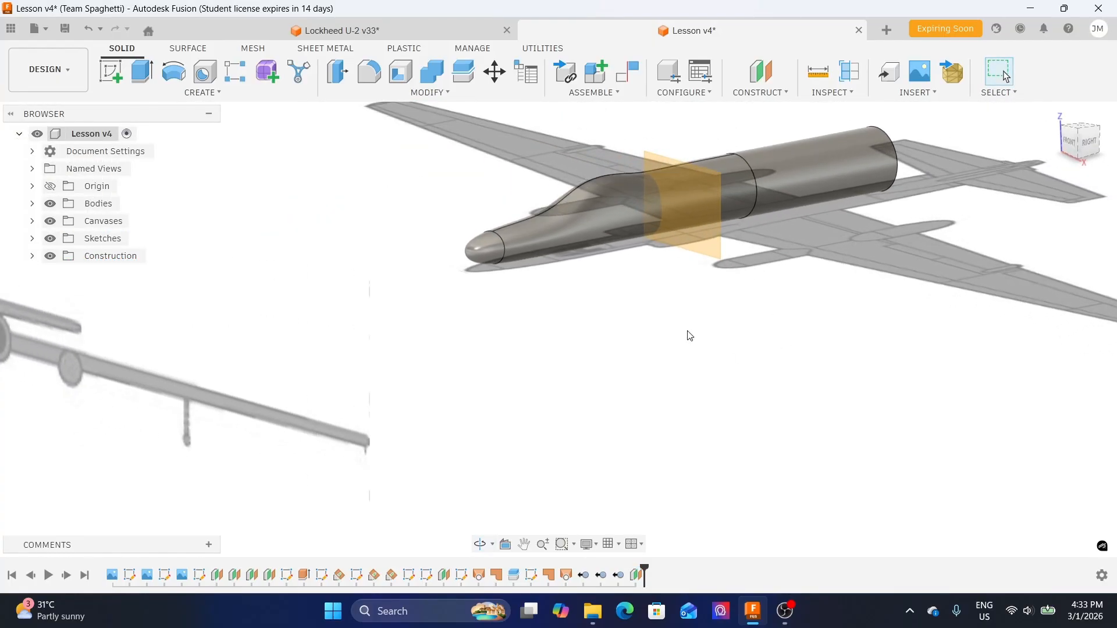
pyautogui.moveTo(791, 246); pyautogui.dragTo(716, 298, button='middle')
pyautogui.scroll(2, 684, 222)
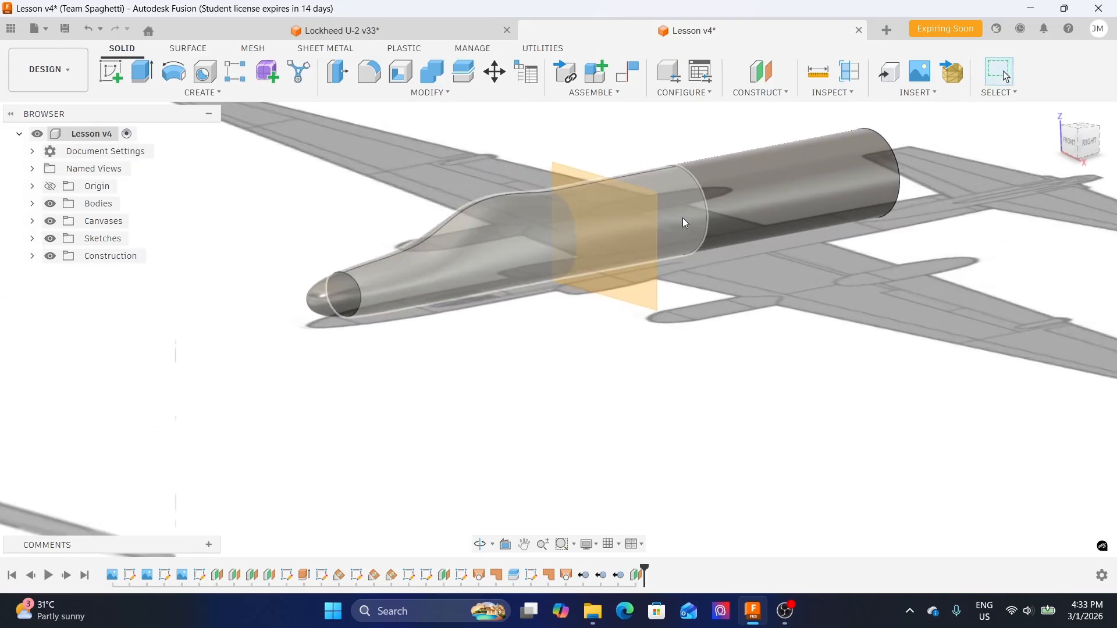
pyautogui.keyDown('shift'); pyautogui.moveTo(765, 249); pyautogui.dragTo(768, 276, button='middle'); pyautogui.keyUp('shift')
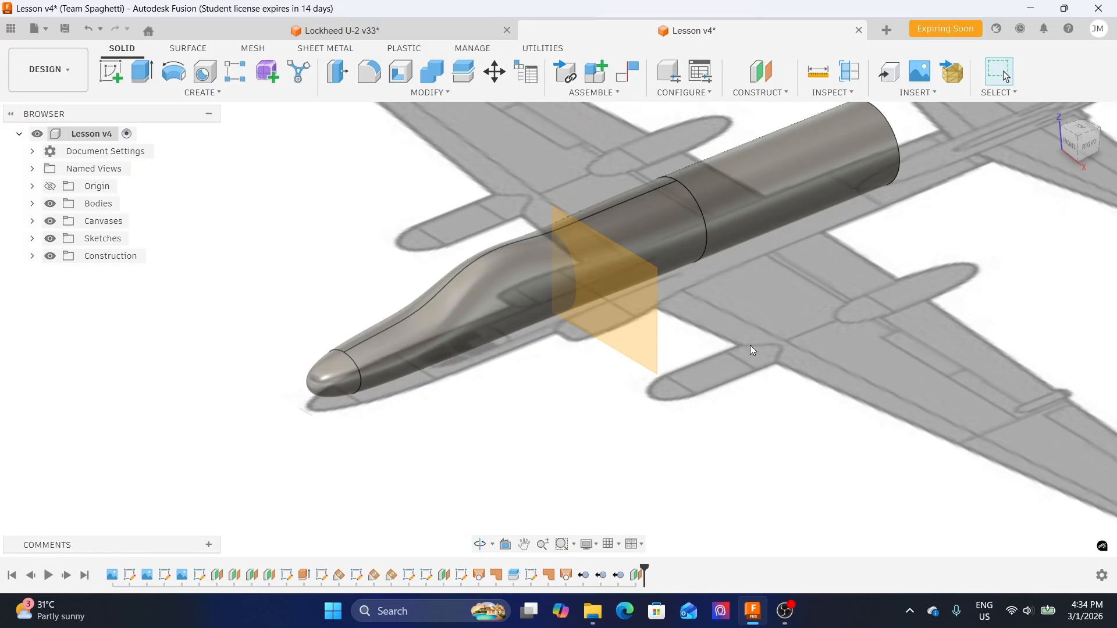
pyautogui.keyDown('shift'); pyautogui.moveTo(739, 348); pyautogui.dragTo(756, 323, button='middle'); pyautogui.keyUp('shift')
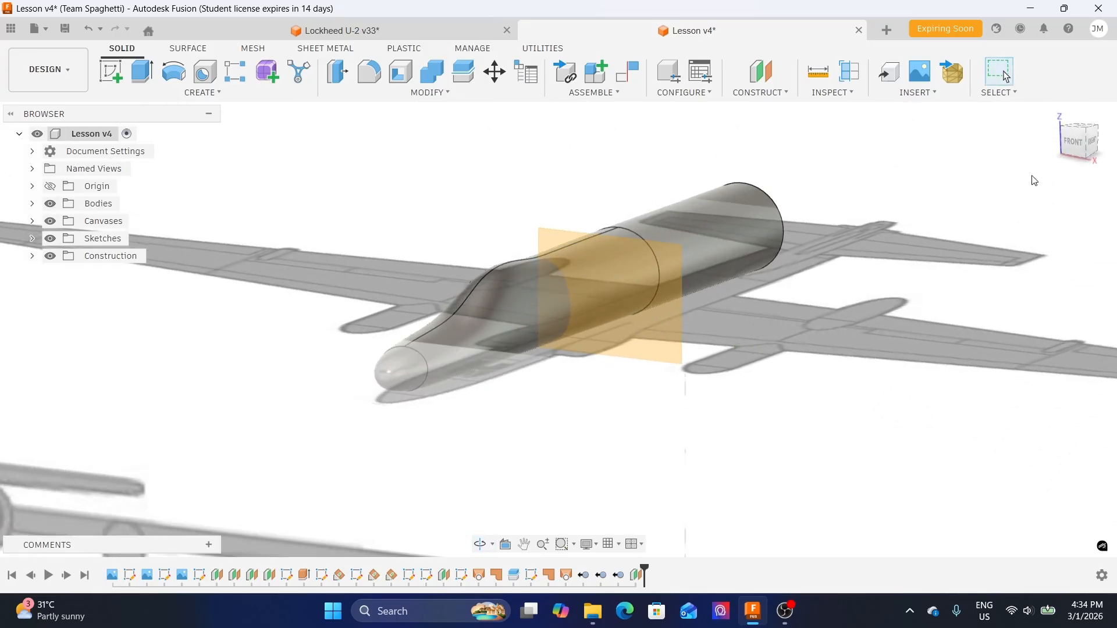
pyautogui.click(1074, 152)
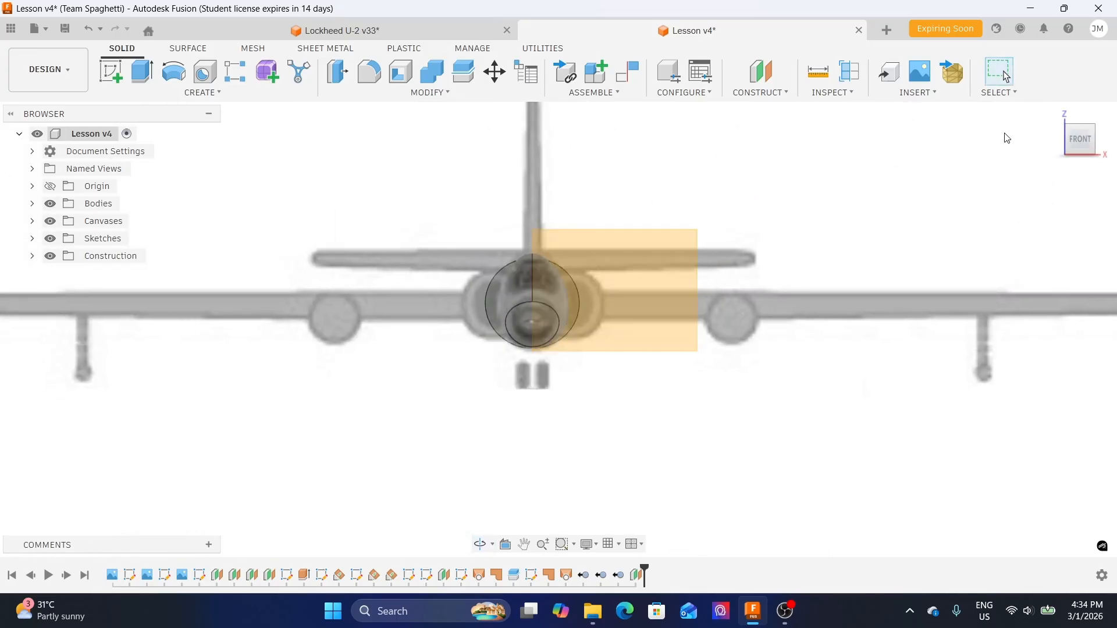
pyautogui.click(1055, 113)
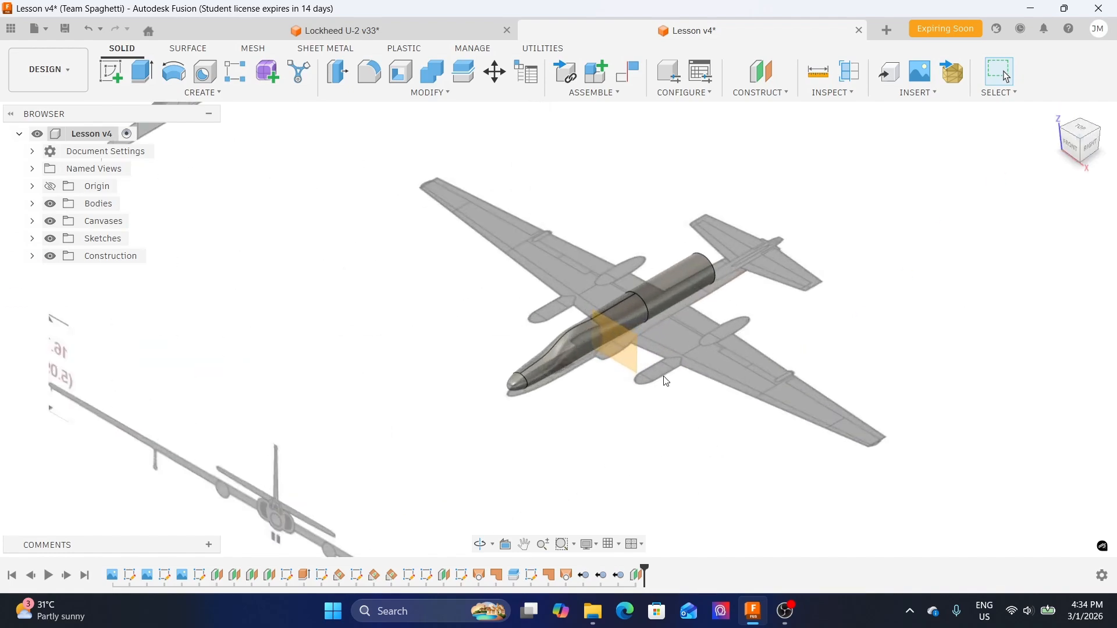
pyautogui.click(620, 355)
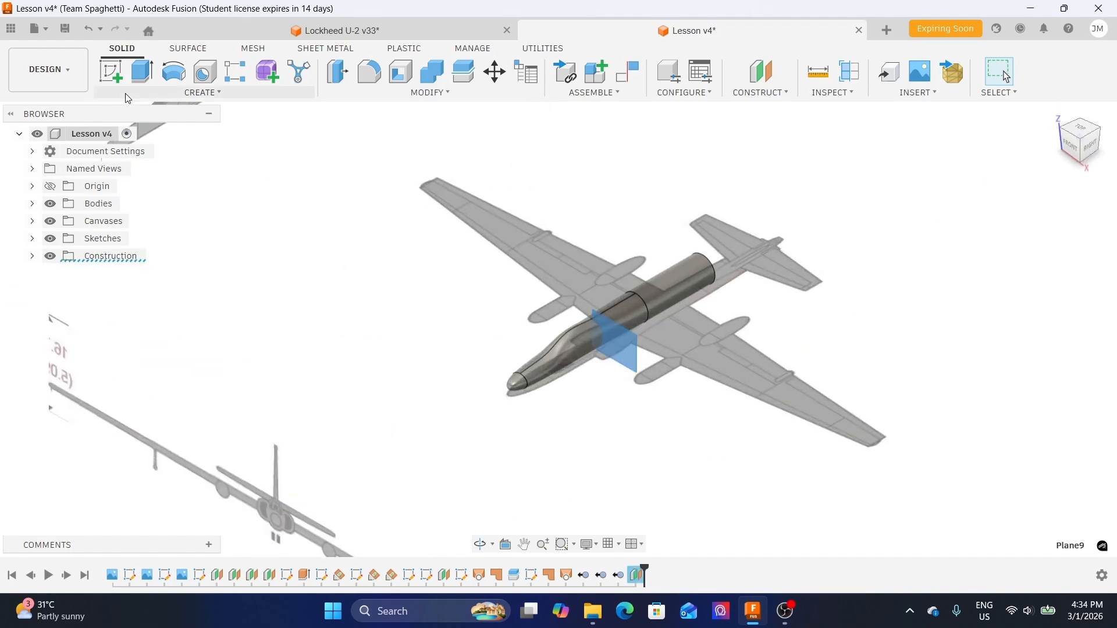
pyautogui.click(112, 72)
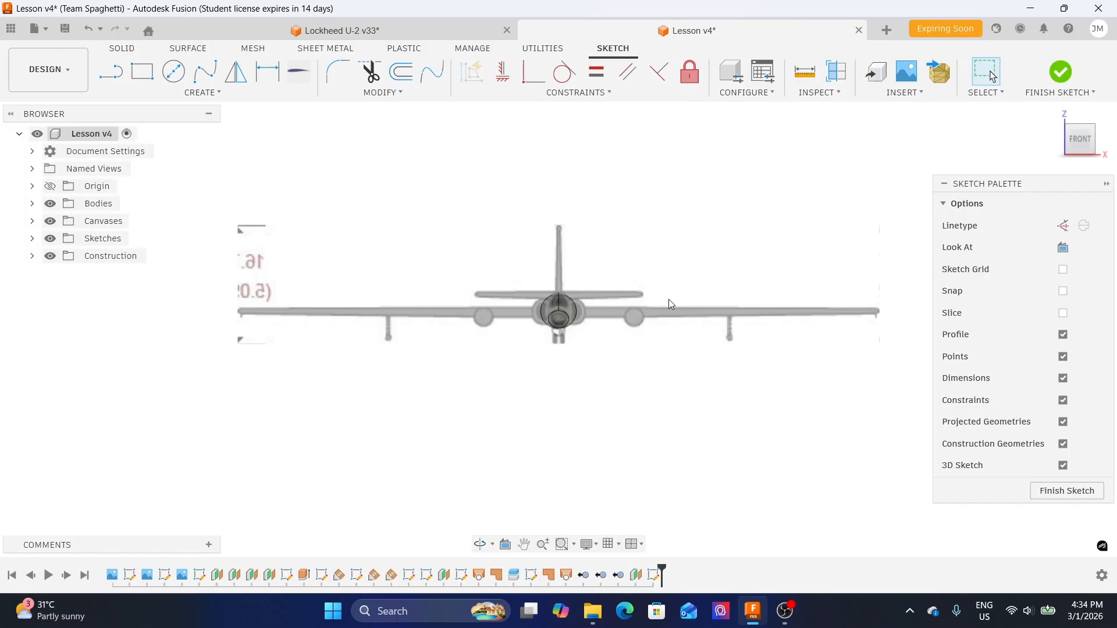
pyautogui.scroll(-1, 673, 305)
pyautogui.scroll(3, 589, 313)
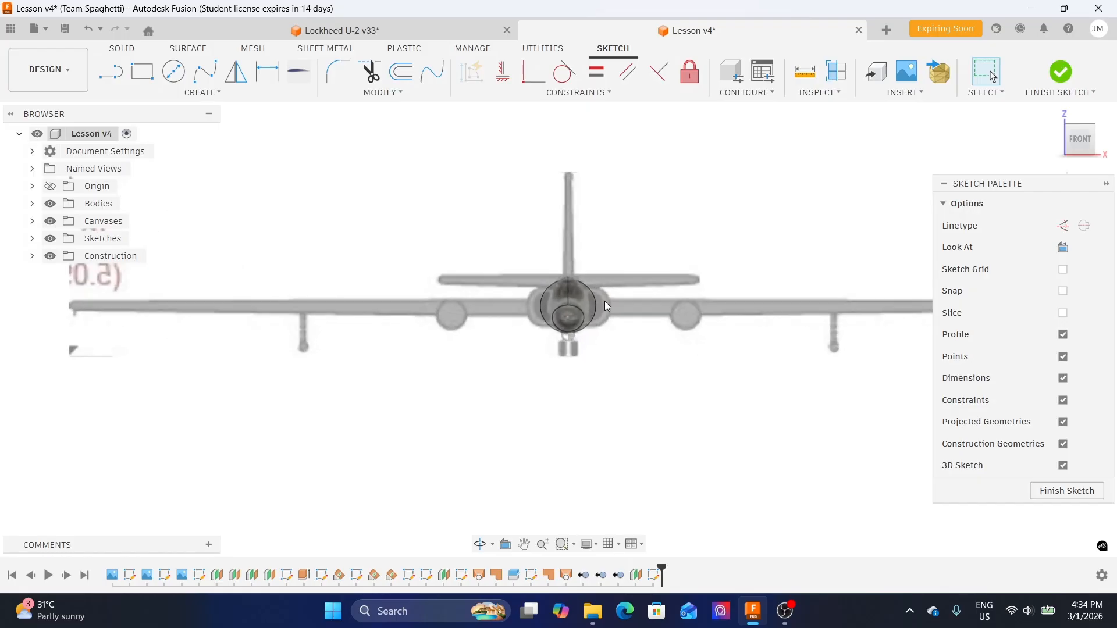
# - Hide Body6 and draw a two-point circle about 1229 mm in diameter around the intake on the positive X side of the front-view canvas
pyautogui.click(32, 203)
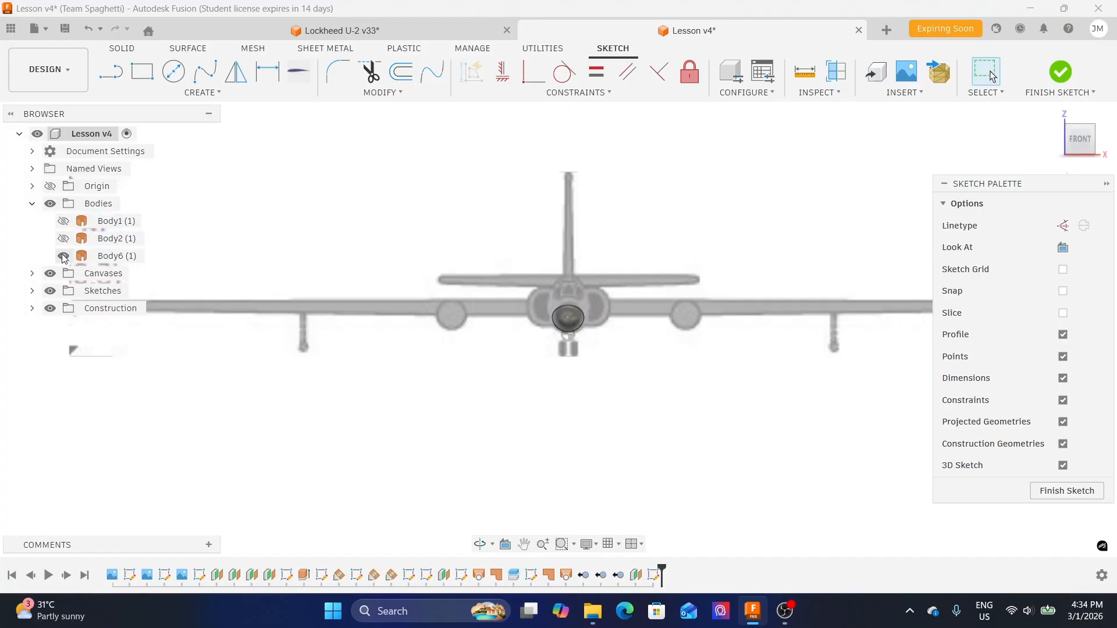
pyautogui.click(32, 204)
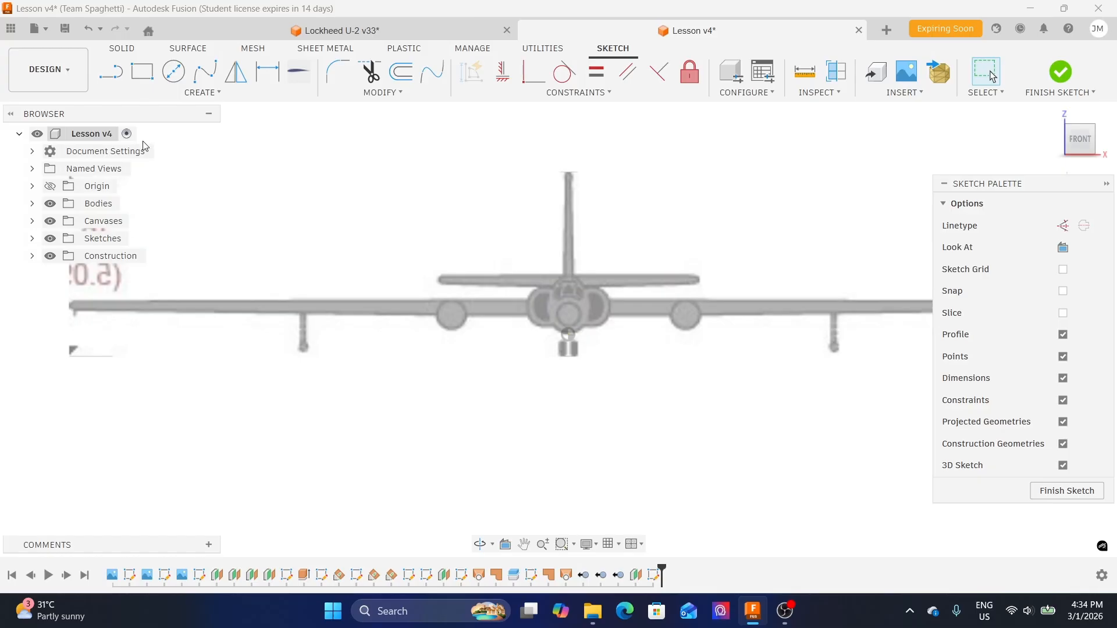
pyautogui.click(172, 74)
pyautogui.click(569, 335)
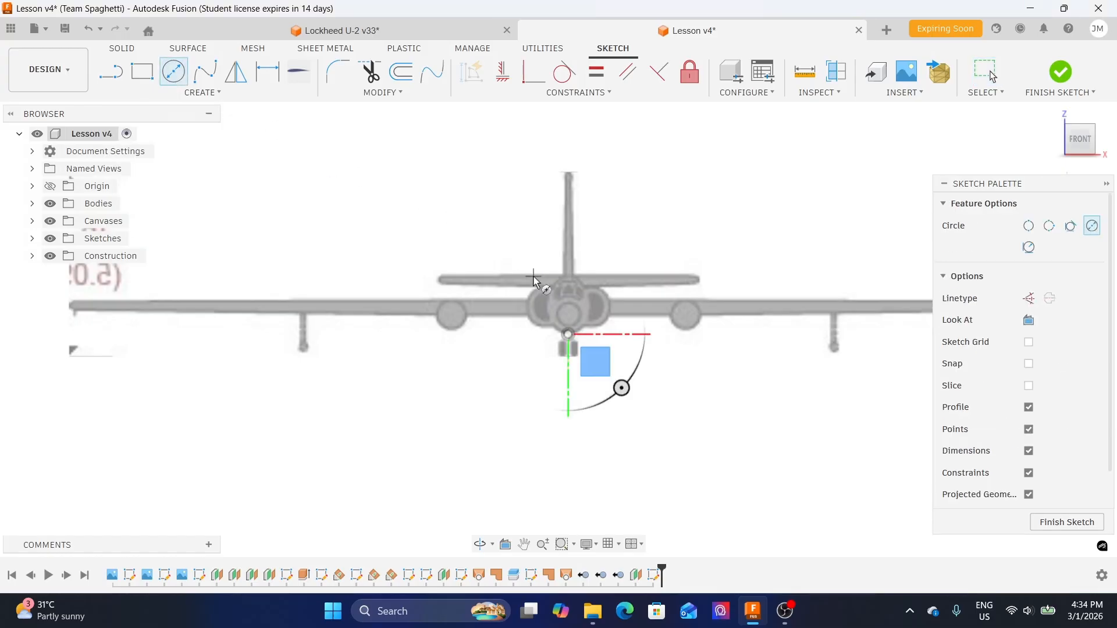
pyautogui.scroll(1, 535, 279)
pyautogui.scroll(1, 535, 279)
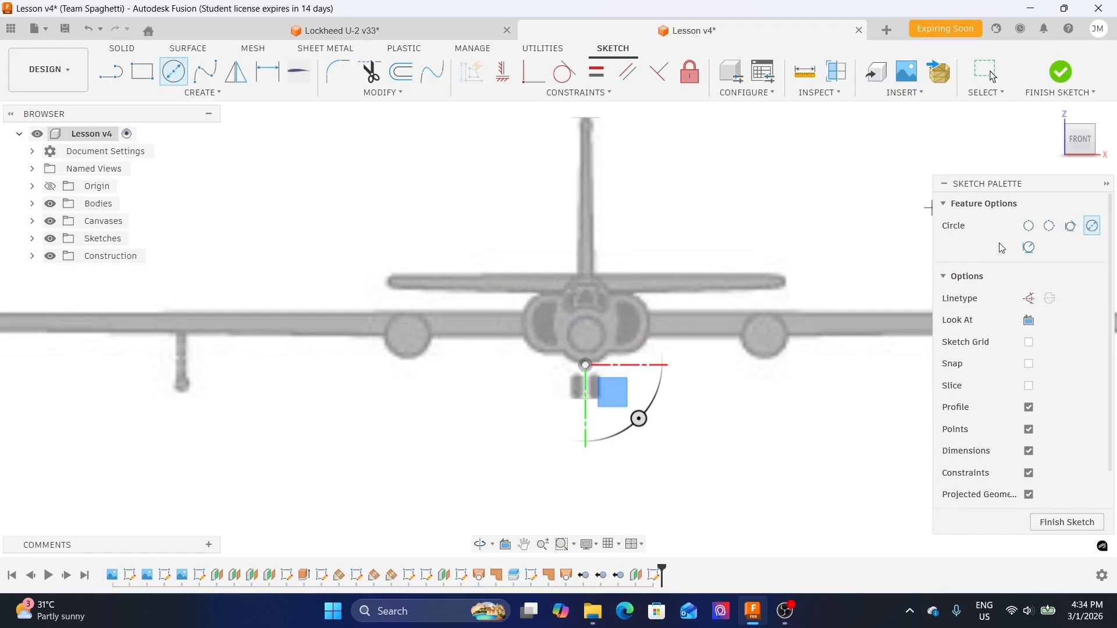
pyautogui.click(1029, 226)
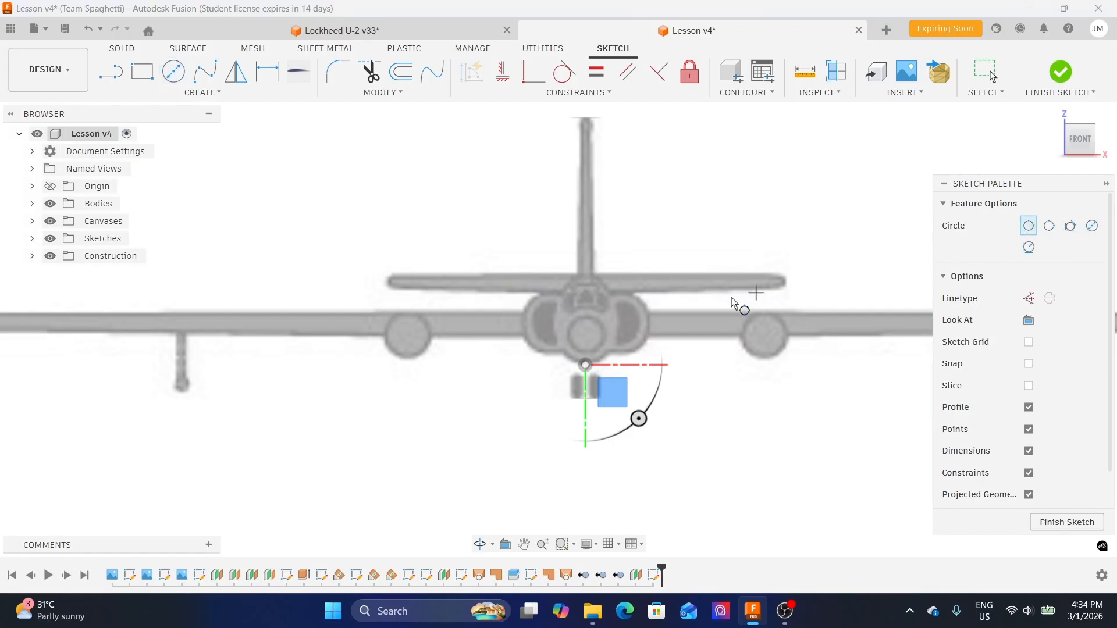
pyautogui.scroll(2, 652, 318)
pyautogui.scroll(1, 651, 318)
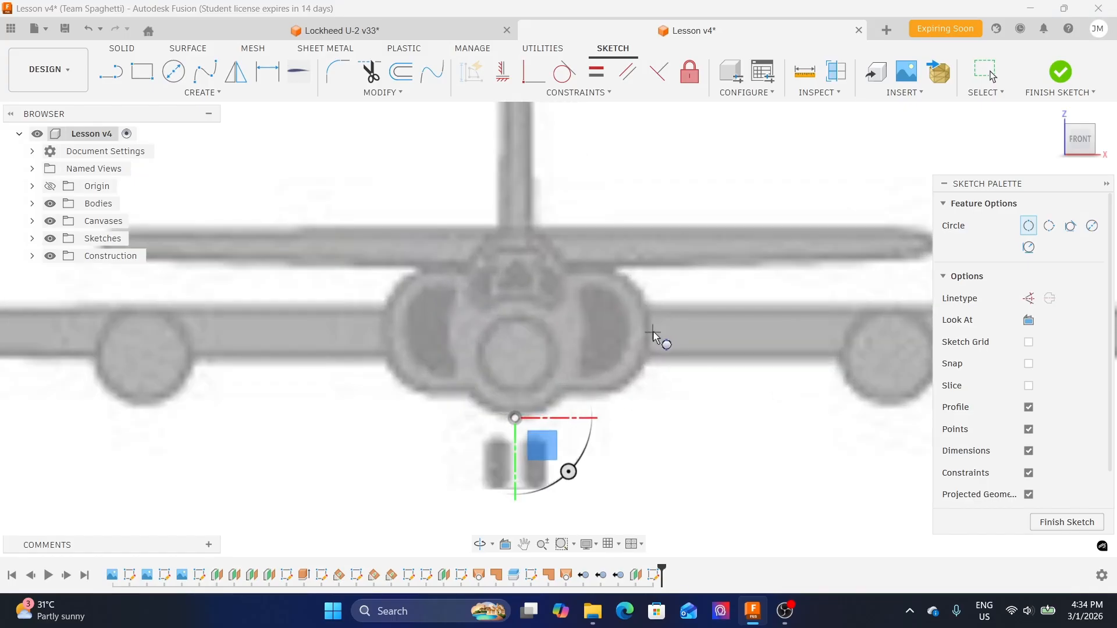
pyautogui.click(653, 330)
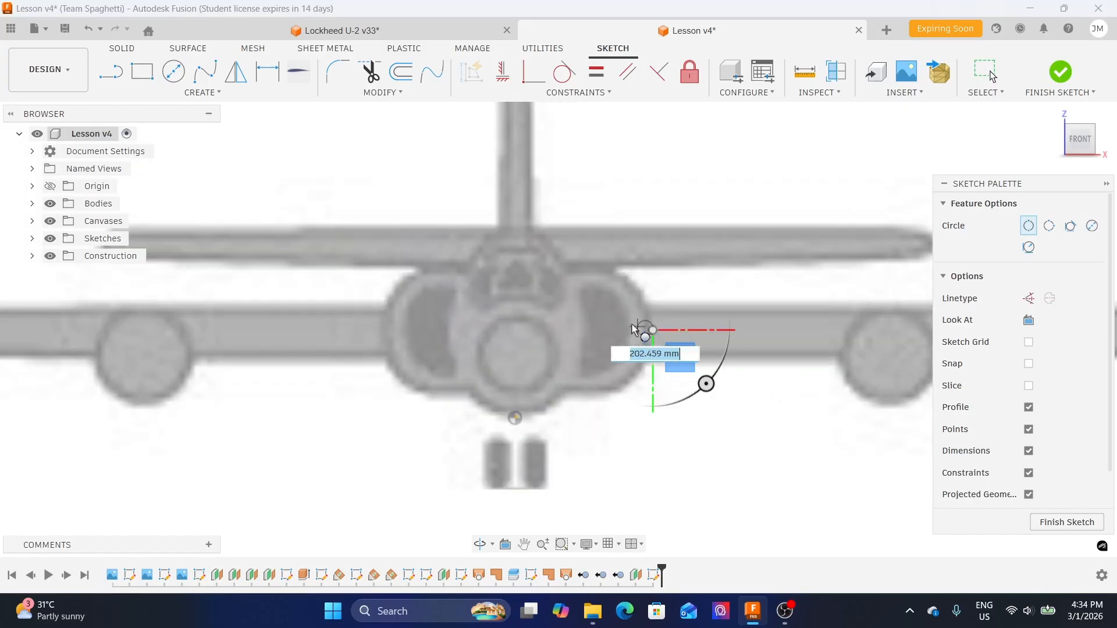
pyautogui.click(528, 335)
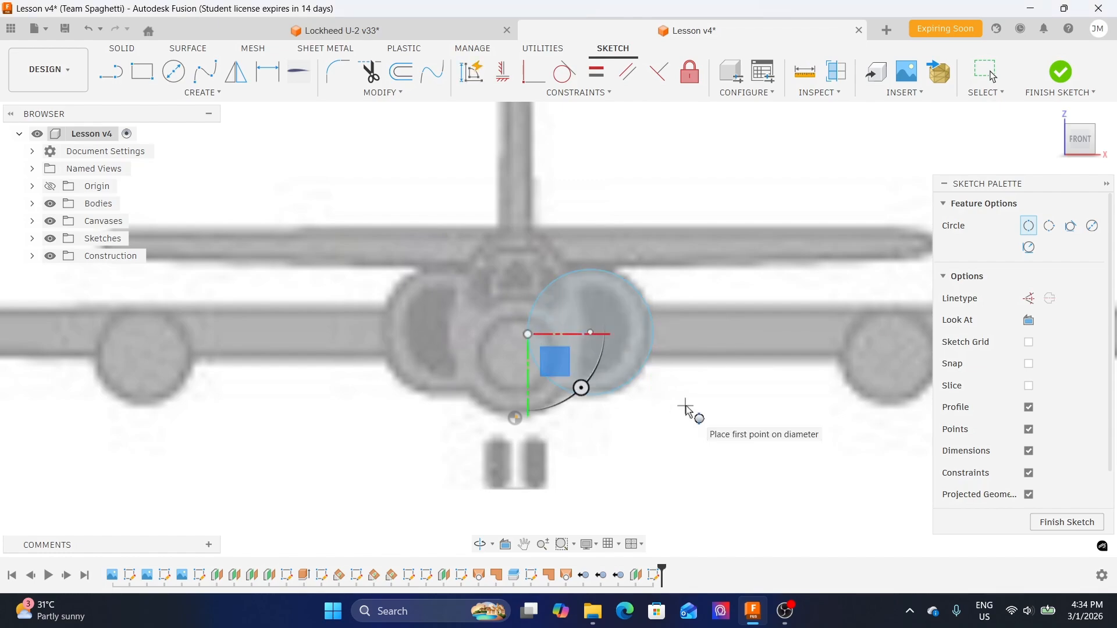
pyautogui.press('Escape')
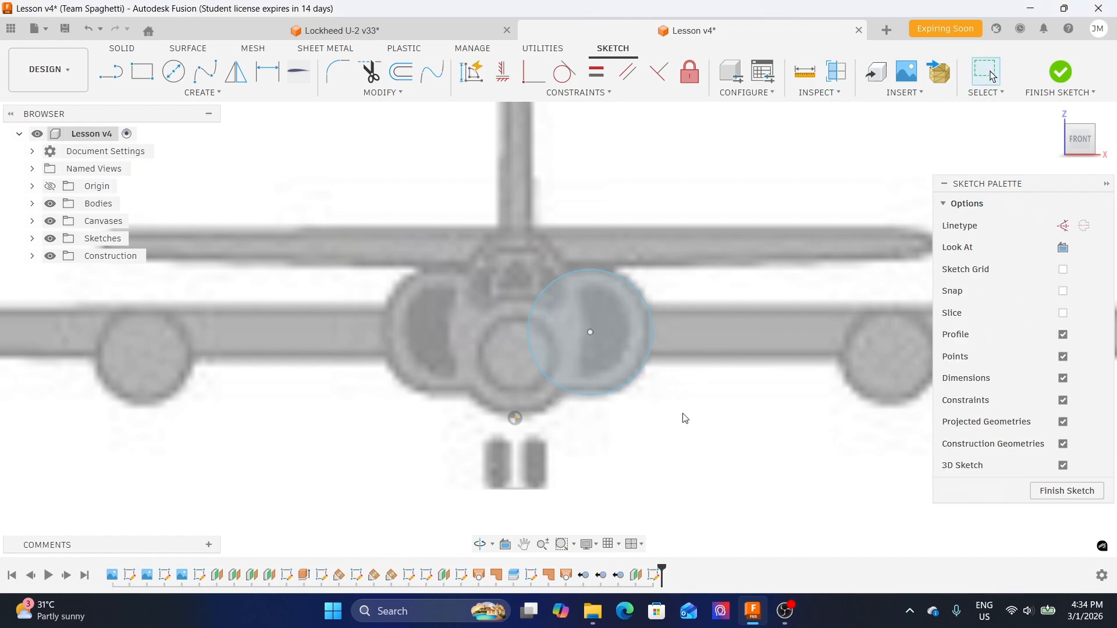
# - Draw a vertical line about 940 mm long from the intake circle's centre up past the circle's upper edge
pyautogui.scroll(2, 683, 350)
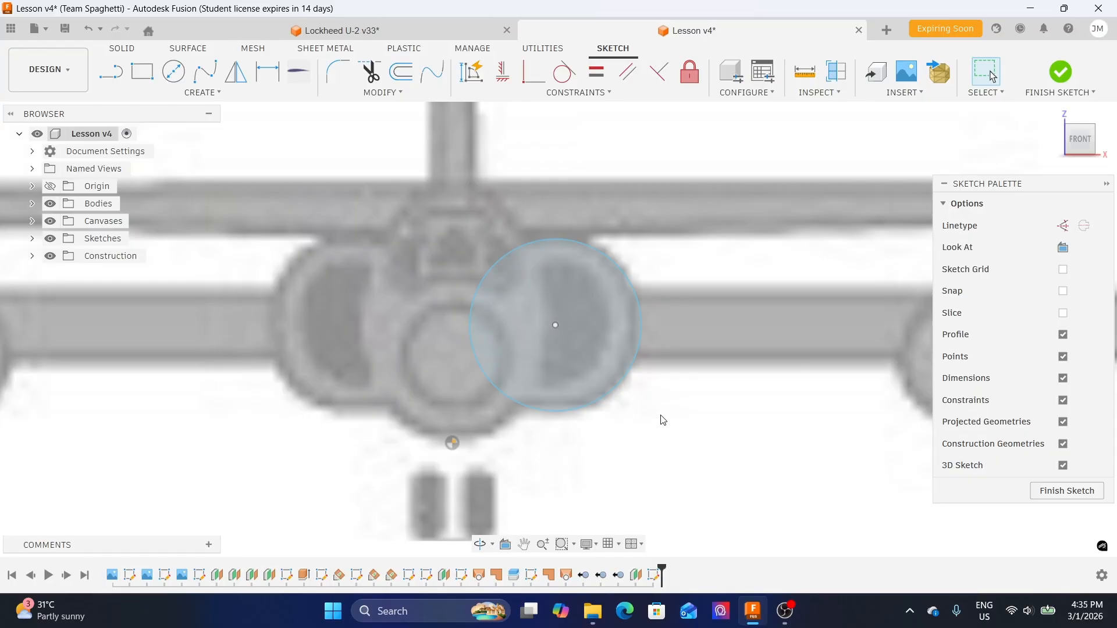
pyautogui.click(633, 278)
pyautogui.scroll(2, 635, 255)
pyautogui.scroll(-3, 670, 249)
pyautogui.scroll(-2, 671, 254)
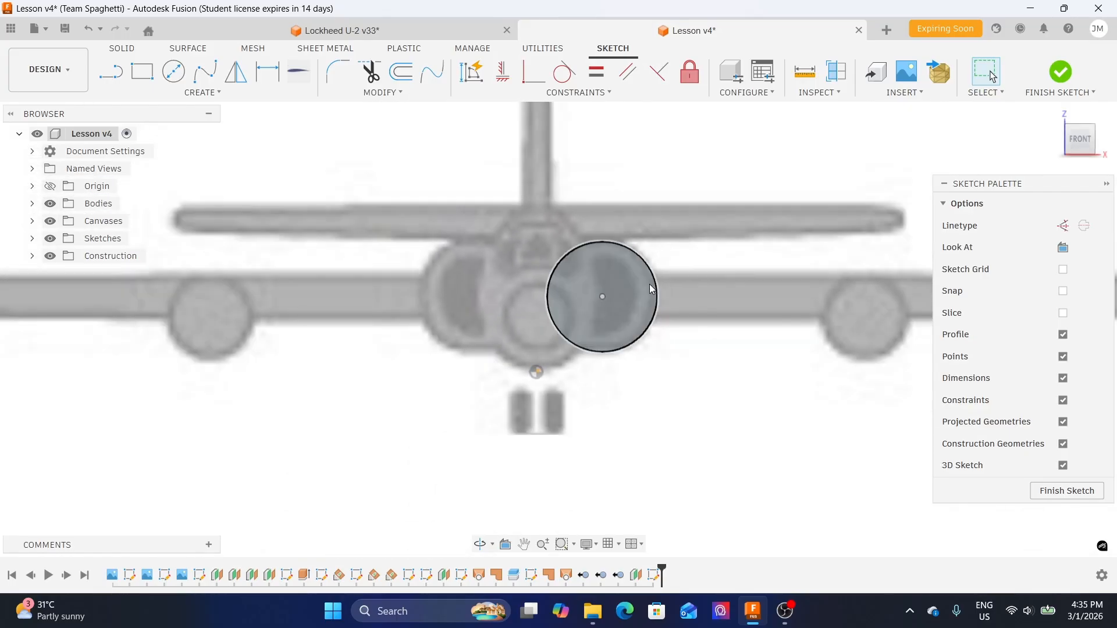
pyautogui.scroll(3, 642, 347)
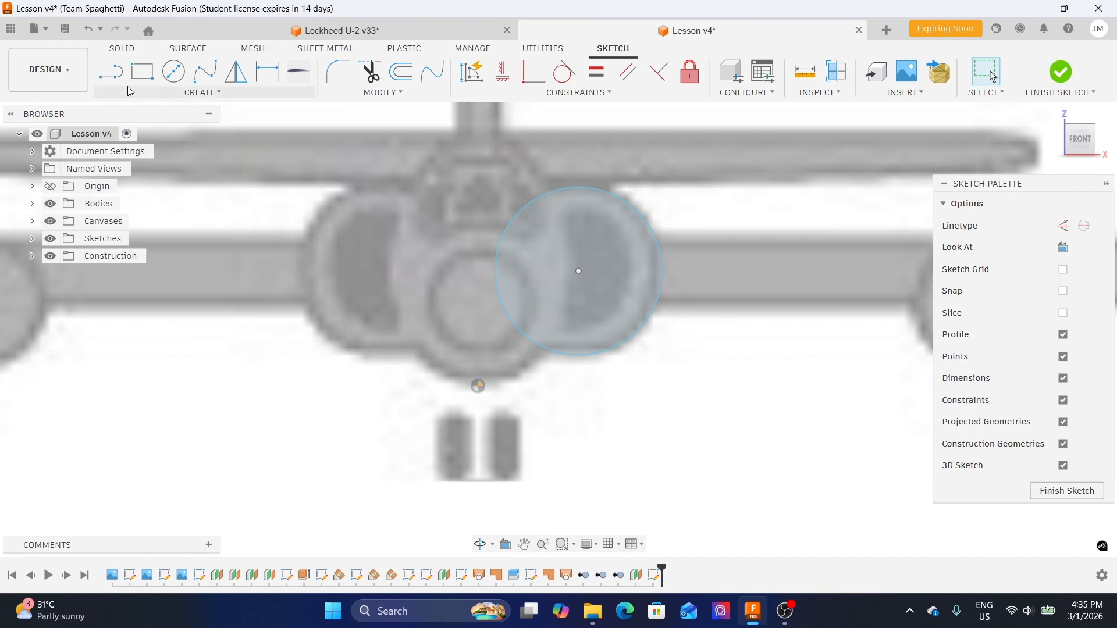
pyautogui.click(108, 76)
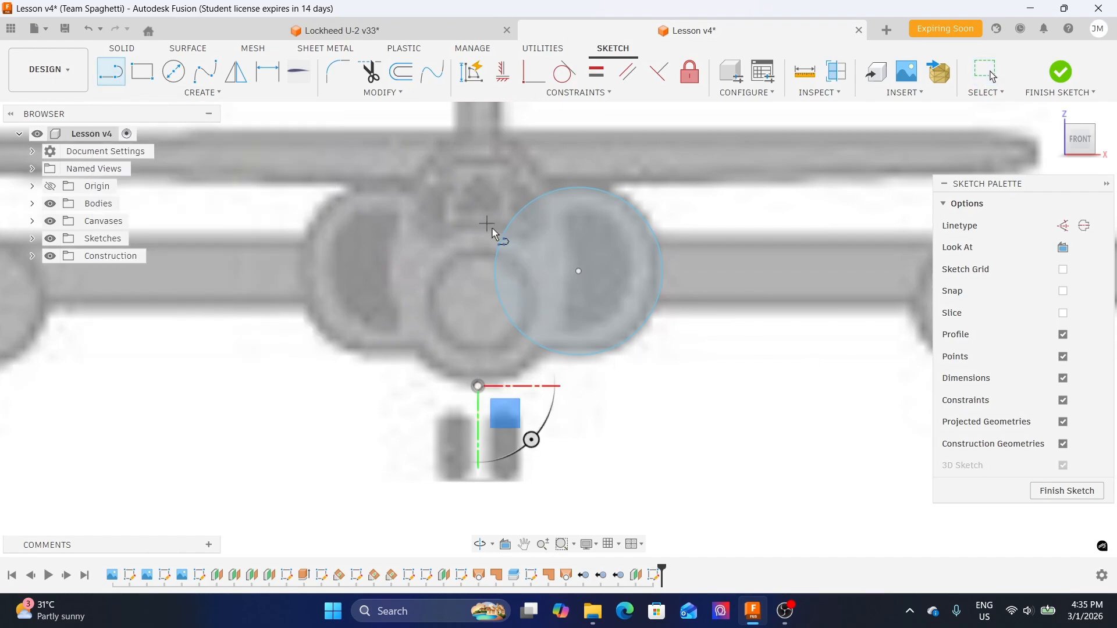
pyautogui.click(578, 272)
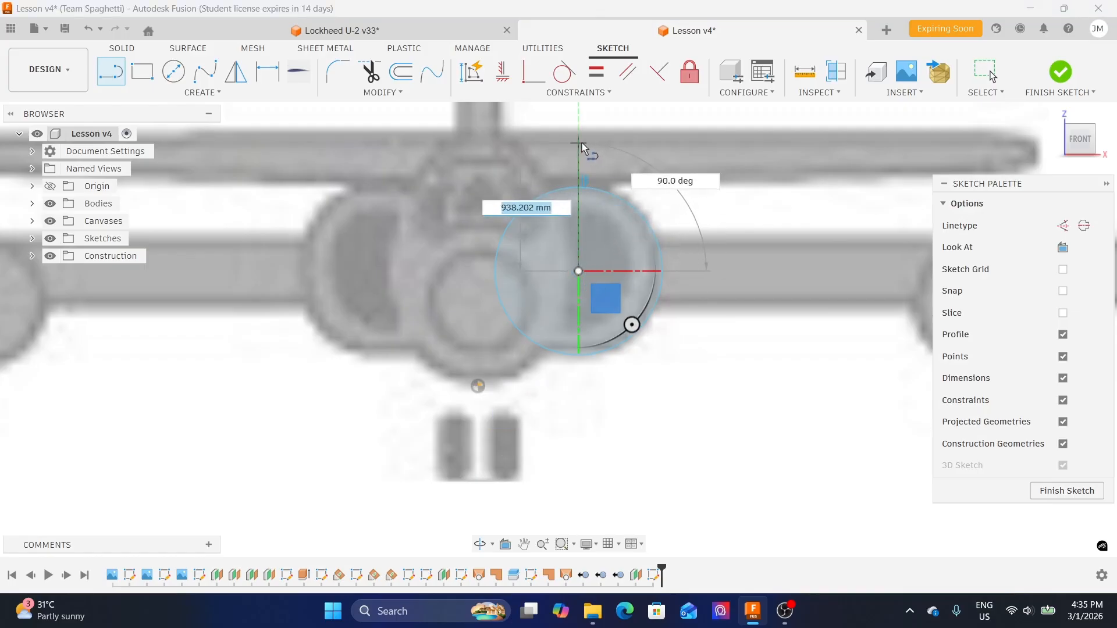
pyautogui.click(580, 141)
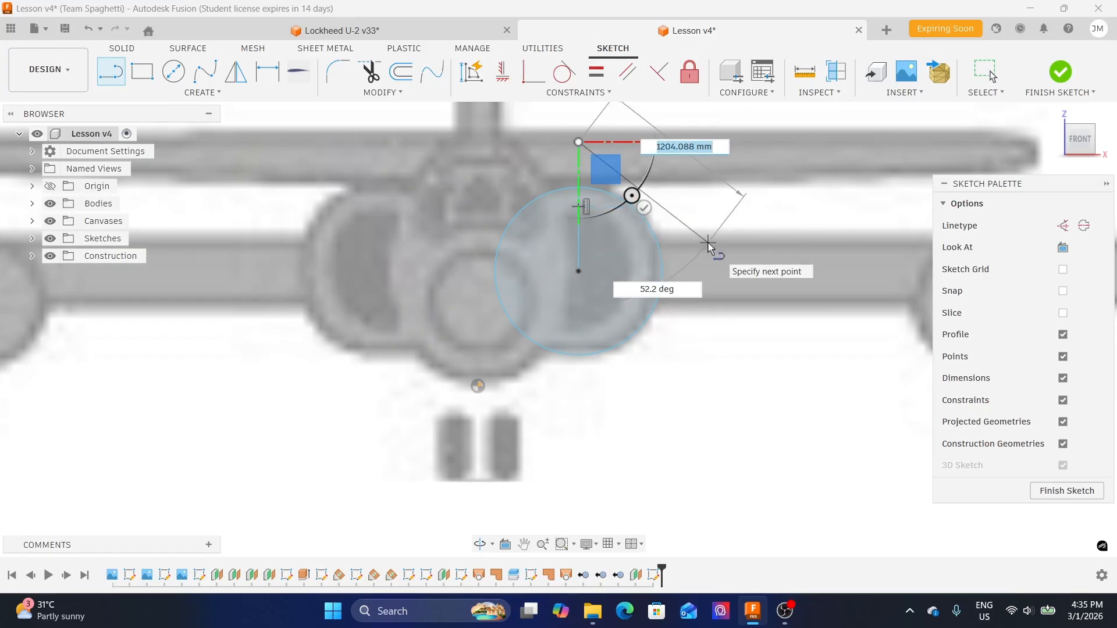
pyautogui.press('Escape')
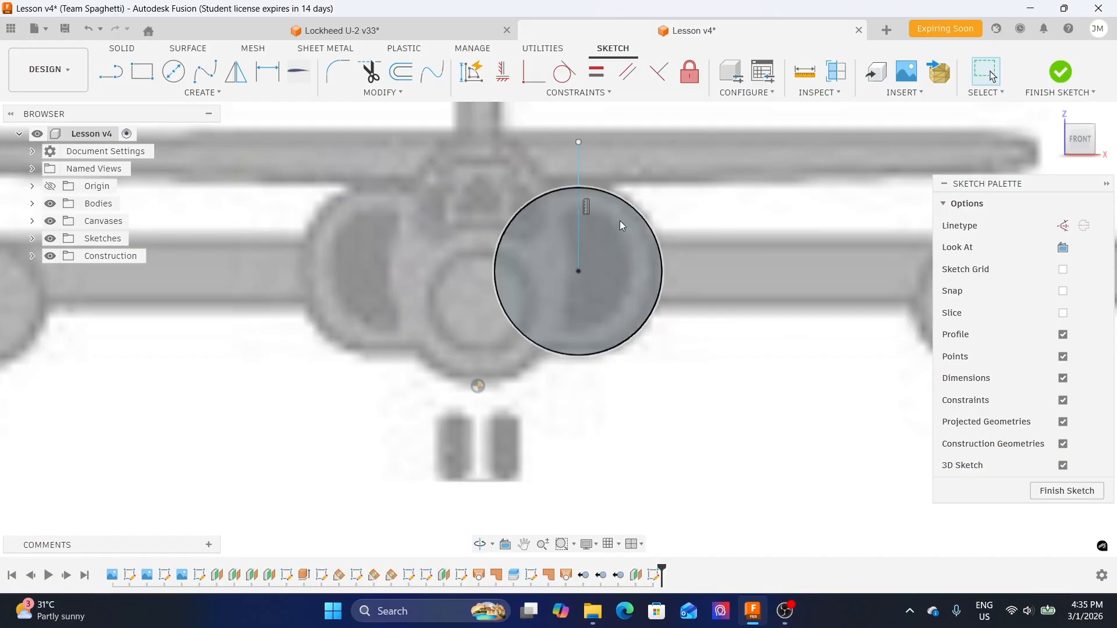
# - Extend the vertical line down to the circle's lower edge and trim off the part projecting above the circle
pyautogui.click(349, 97)
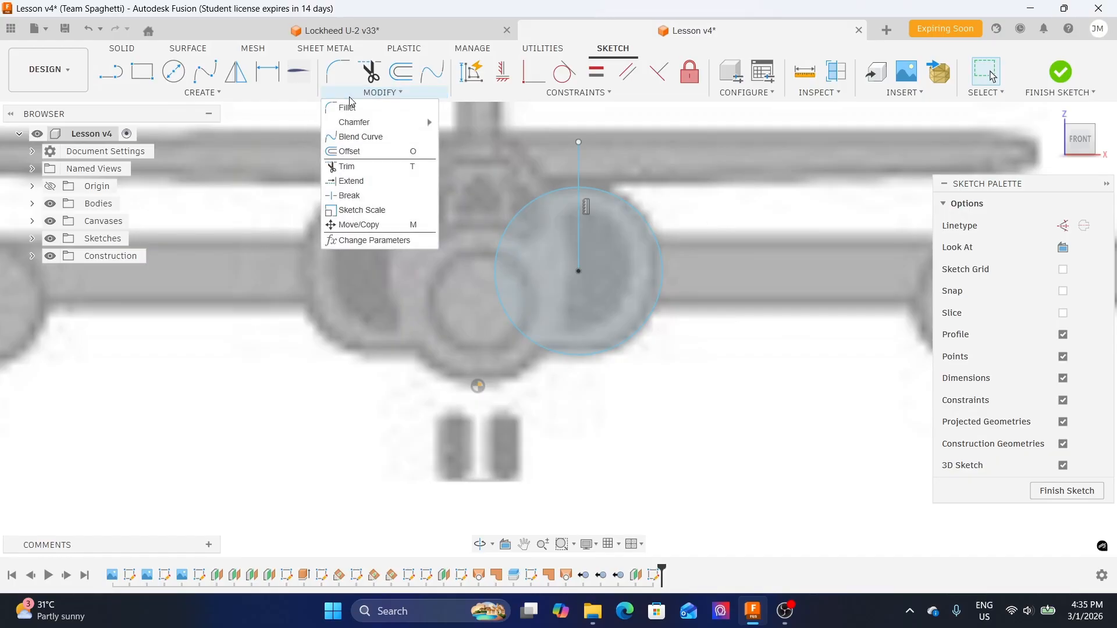
pyautogui.click(351, 180)
pyautogui.click(578, 251)
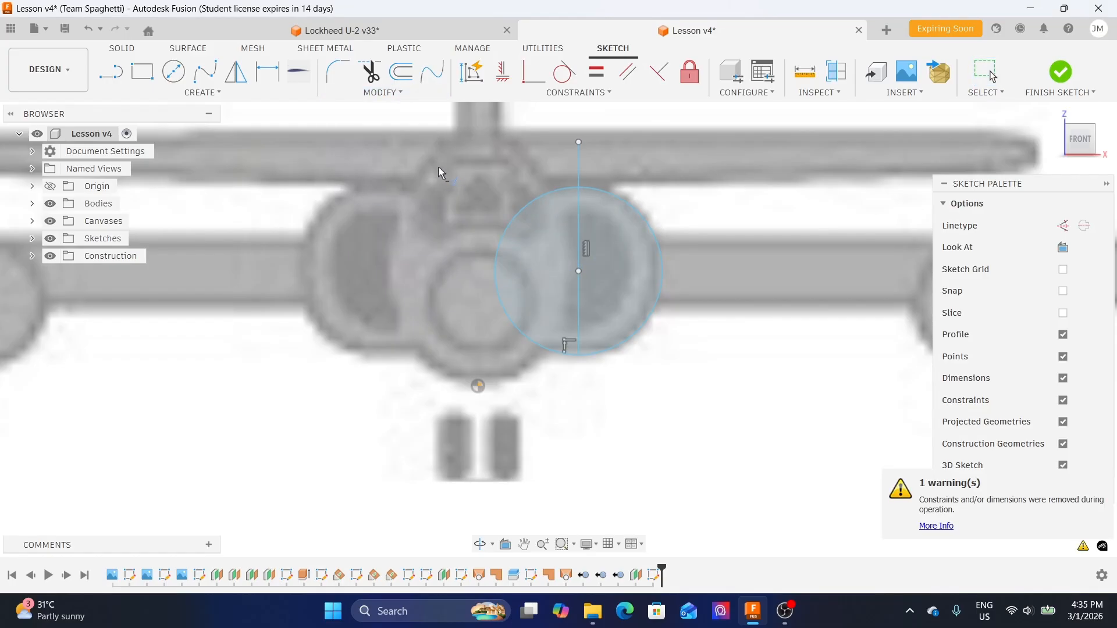
pyautogui.click(370, 85)
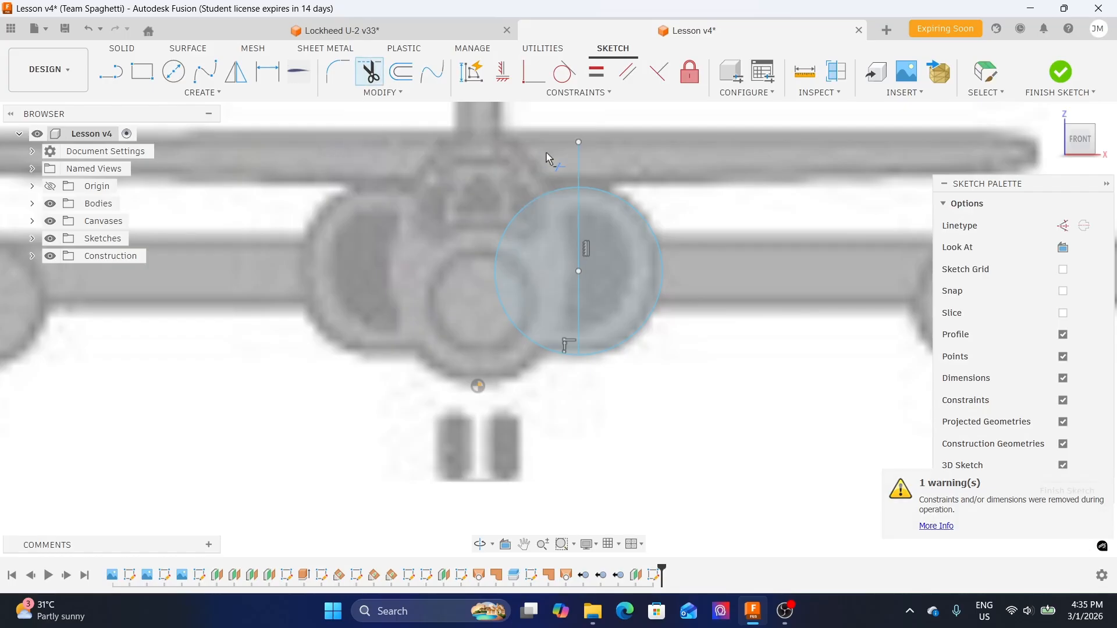
pyautogui.click(580, 158)
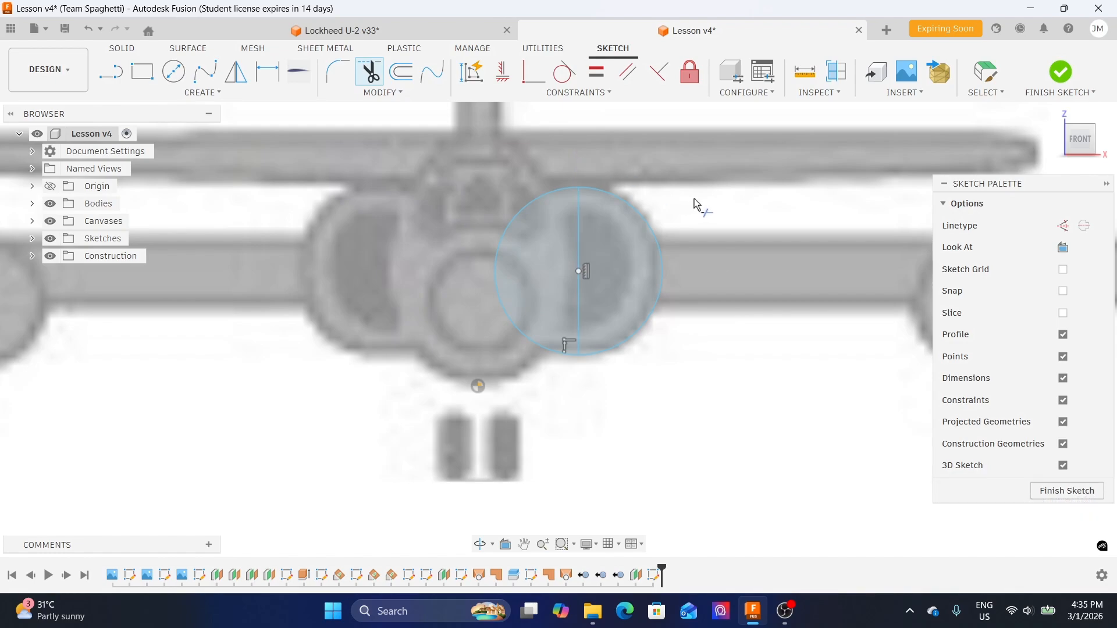
pyautogui.press('Escape')
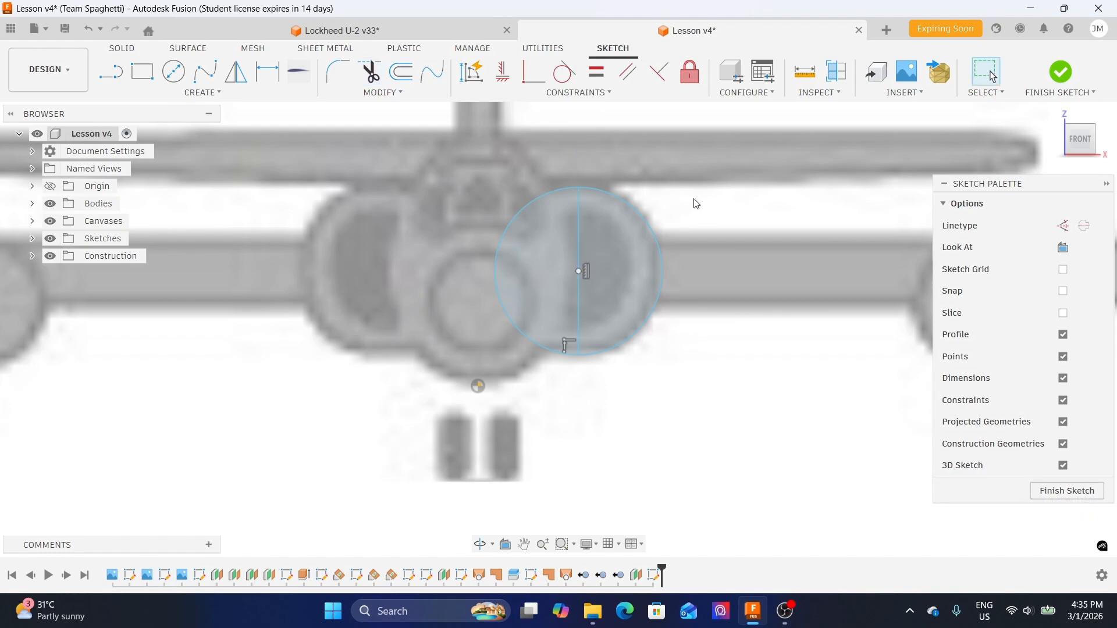
# - Convert the vertical diameter line inside the intake circle to construction geometry
pyautogui.click(580, 232)
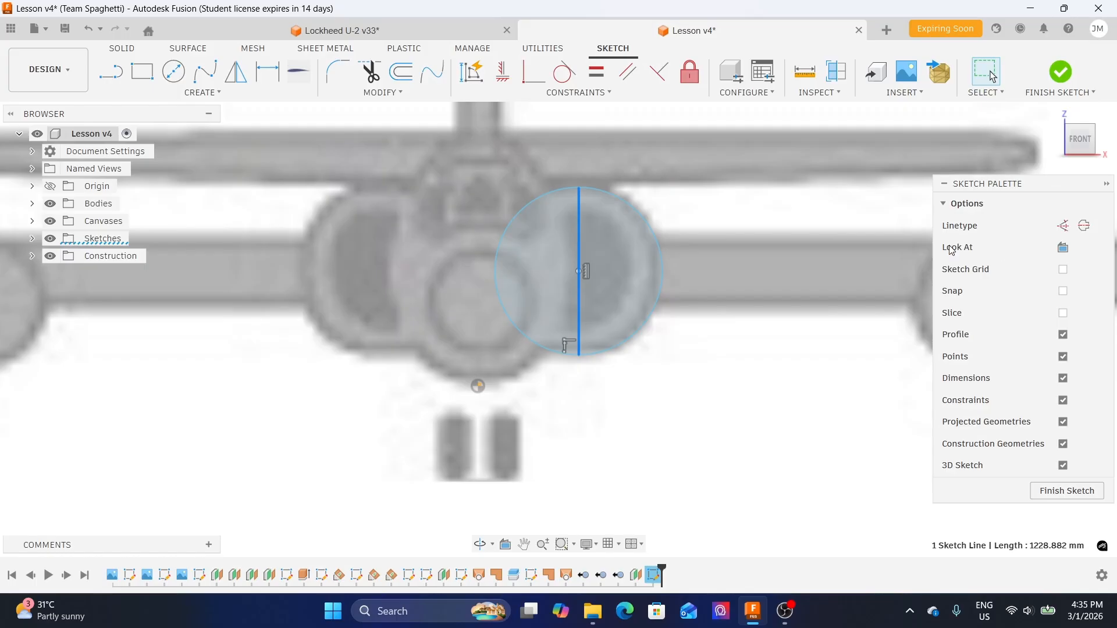
pyautogui.click(1065, 227)
pyautogui.click(793, 320)
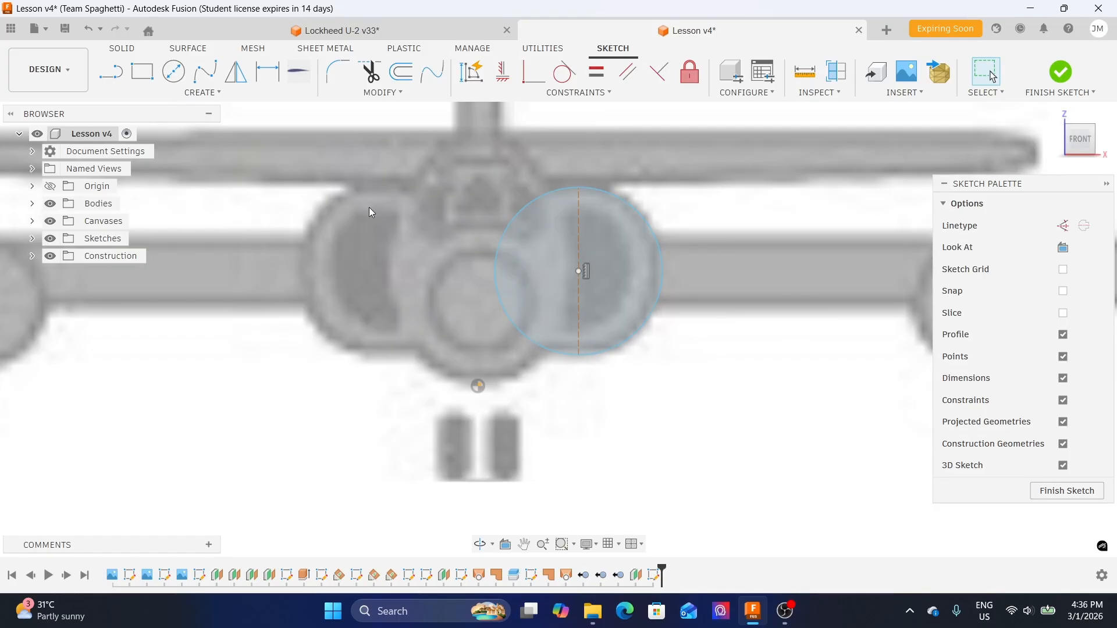
# - Draw a vertical line from the sketch origin up along the fuselage's centre, ending level with the tailplane
pyautogui.click(113, 79)
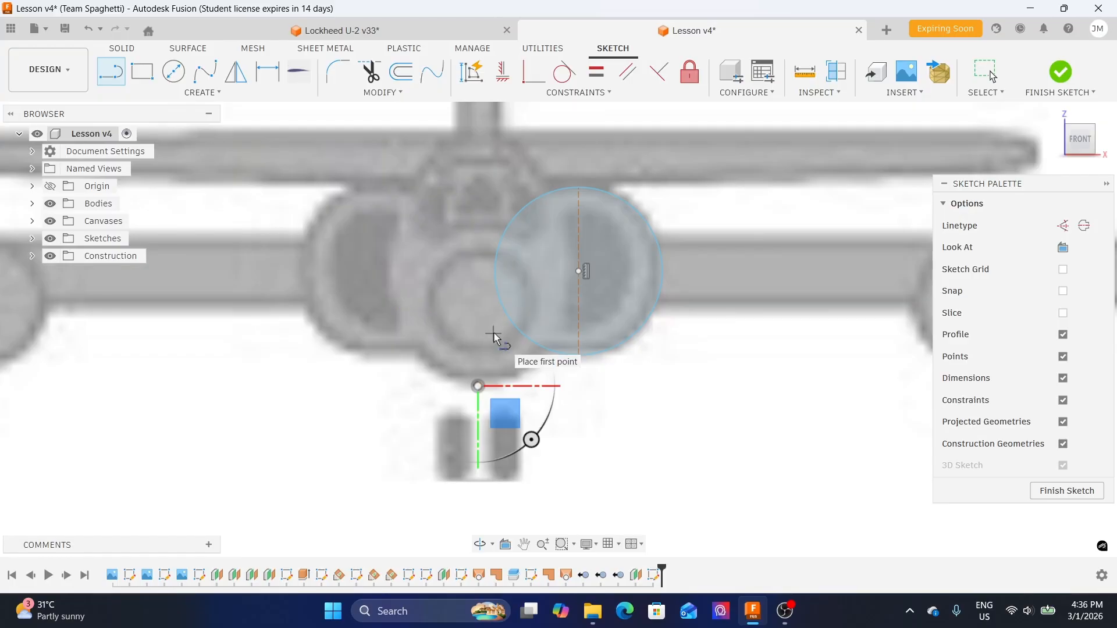
pyautogui.click(478, 385)
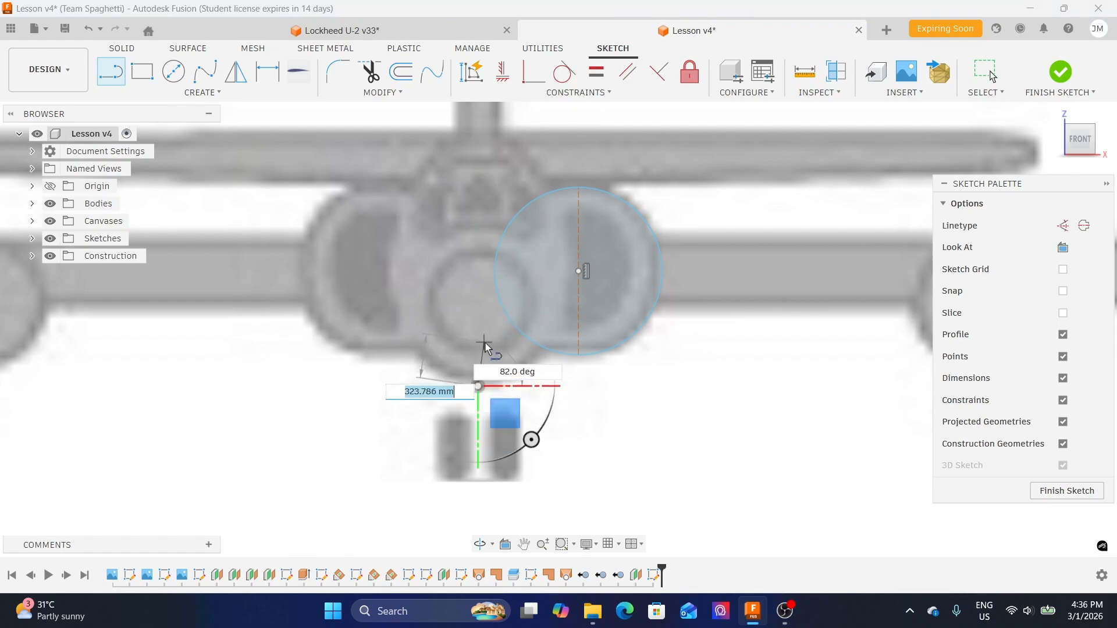
pyautogui.click(478, 139)
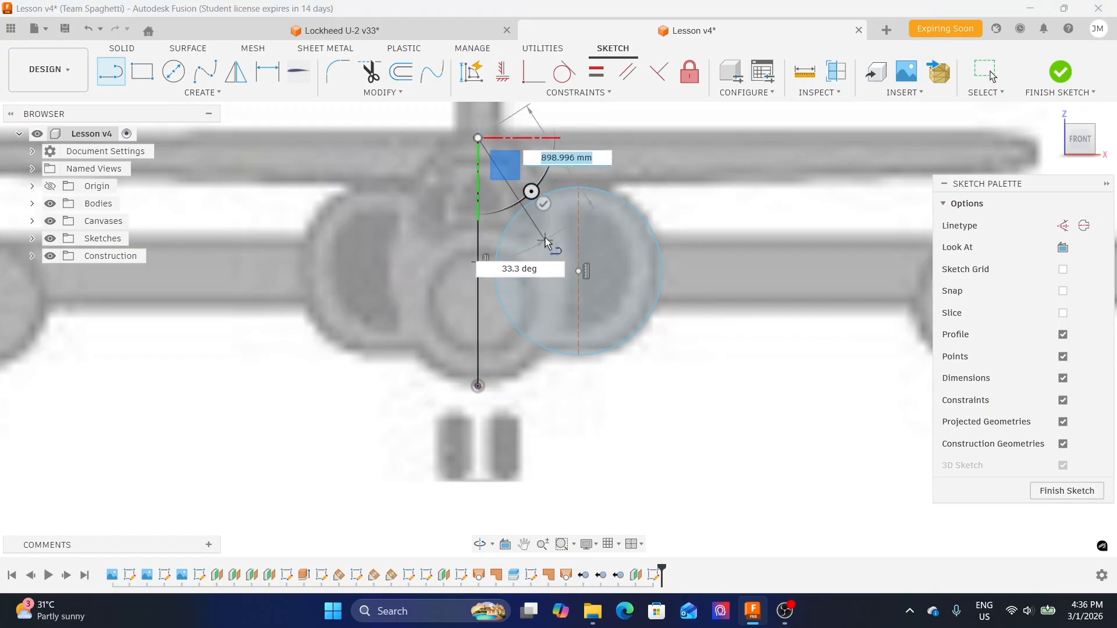
pyautogui.press('Escape')
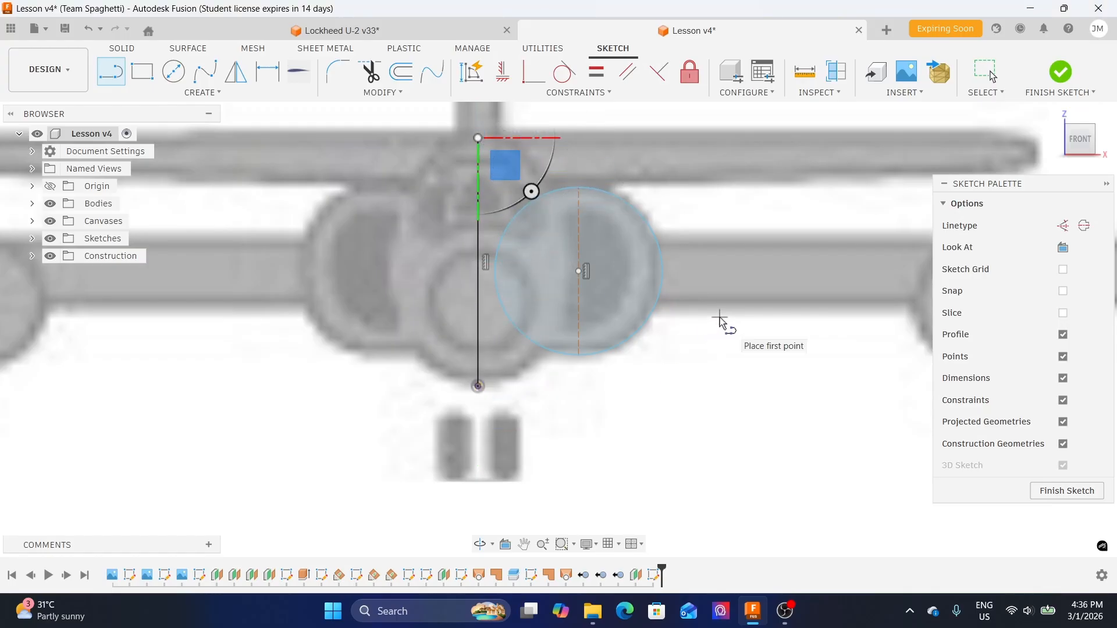
pyautogui.press('Escape')
# - Shorten the fuselage's vertical centre line by lowering its upper endpoint to a Z height of about 1145 mm
pyautogui.moveTo(568, 146); pyautogui.dragTo(585, 266, button='middle')
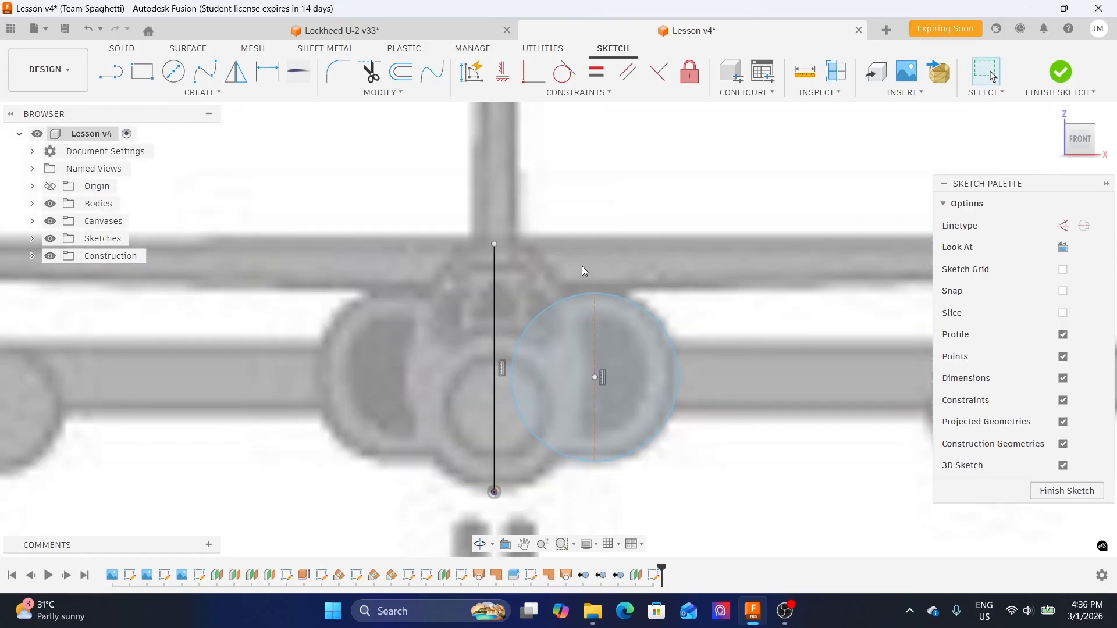
pyautogui.click(495, 273)
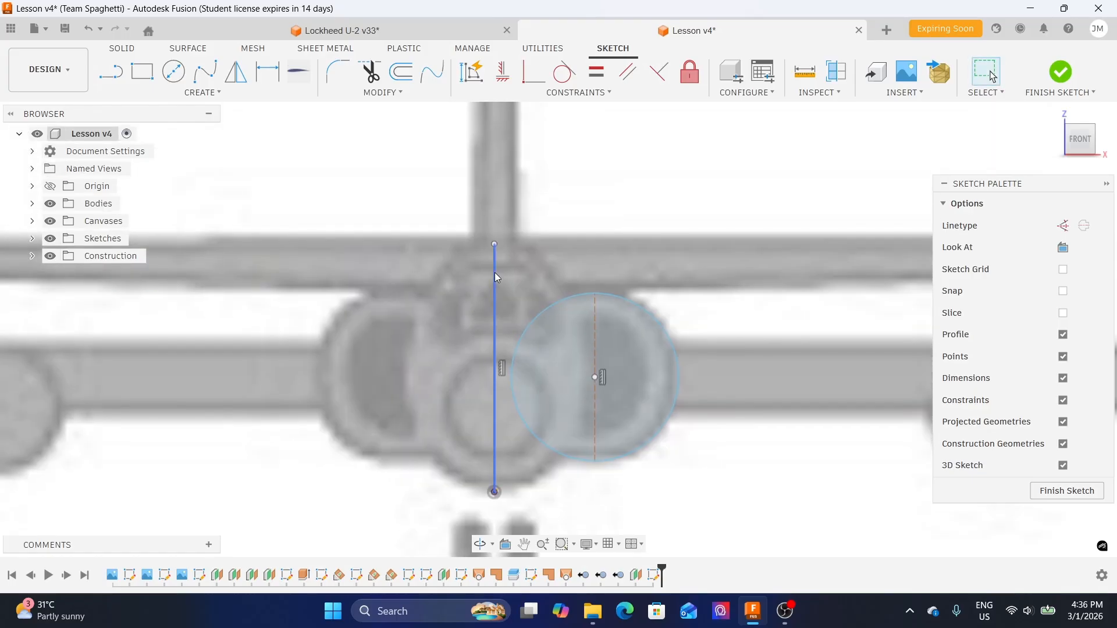
pyautogui.press('Escape')
pyautogui.moveTo(495, 245)
pyautogui.mouseDown()
pyautogui.moveTo(481, 365)
pyautogui.moveTo(480, 268)
pyautogui.moveTo(477, 336)
pyautogui.mouseUp()
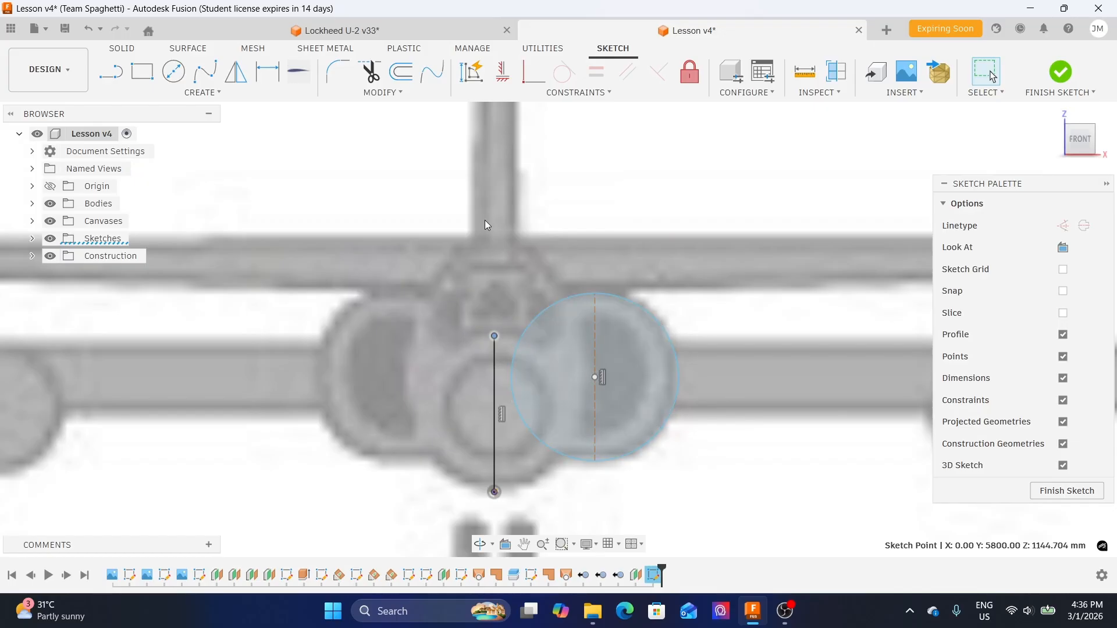
# - Mirror the intake circle and its vertical construction line across the fuselage's vertical centre line
pyautogui.click(236, 75)
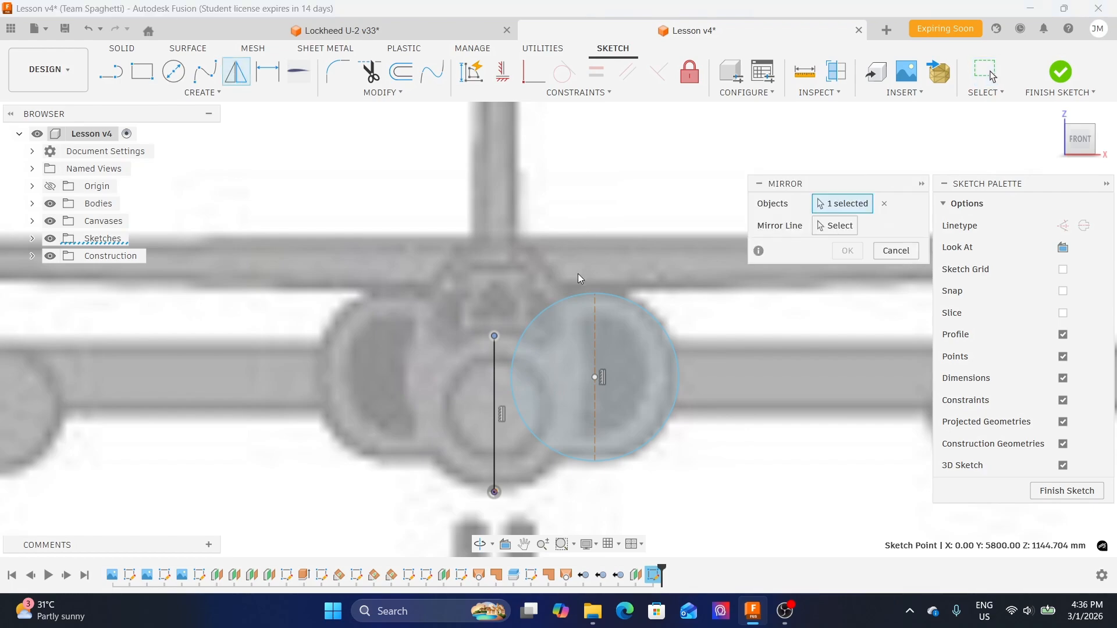
pyautogui.moveTo(577, 271); pyautogui.dragTo(539, 157, button='middle')
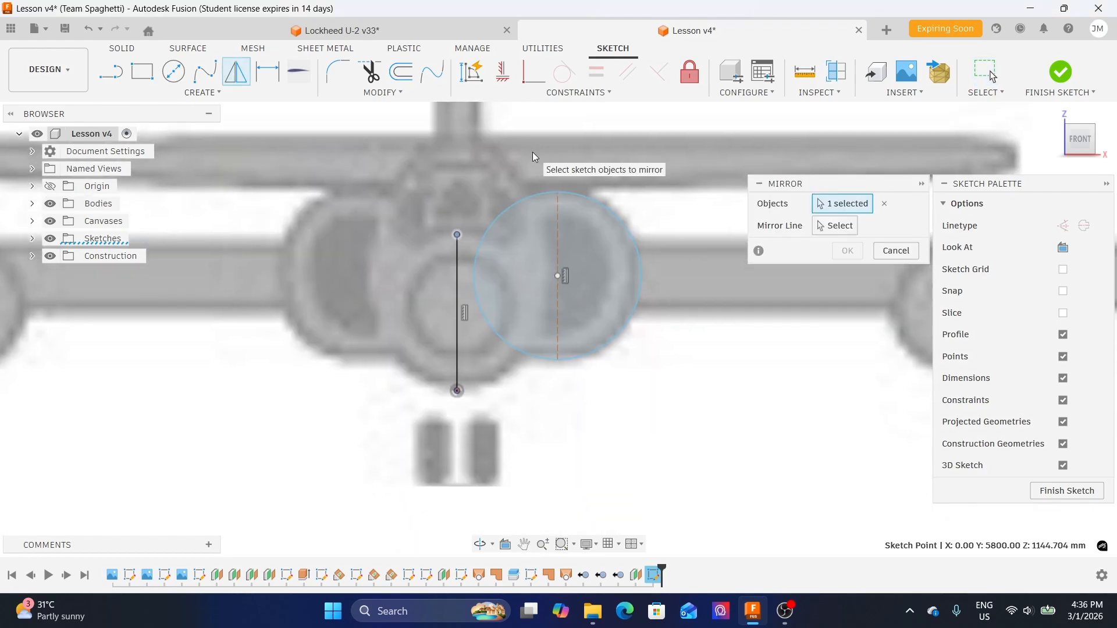
pyautogui.click(526, 198)
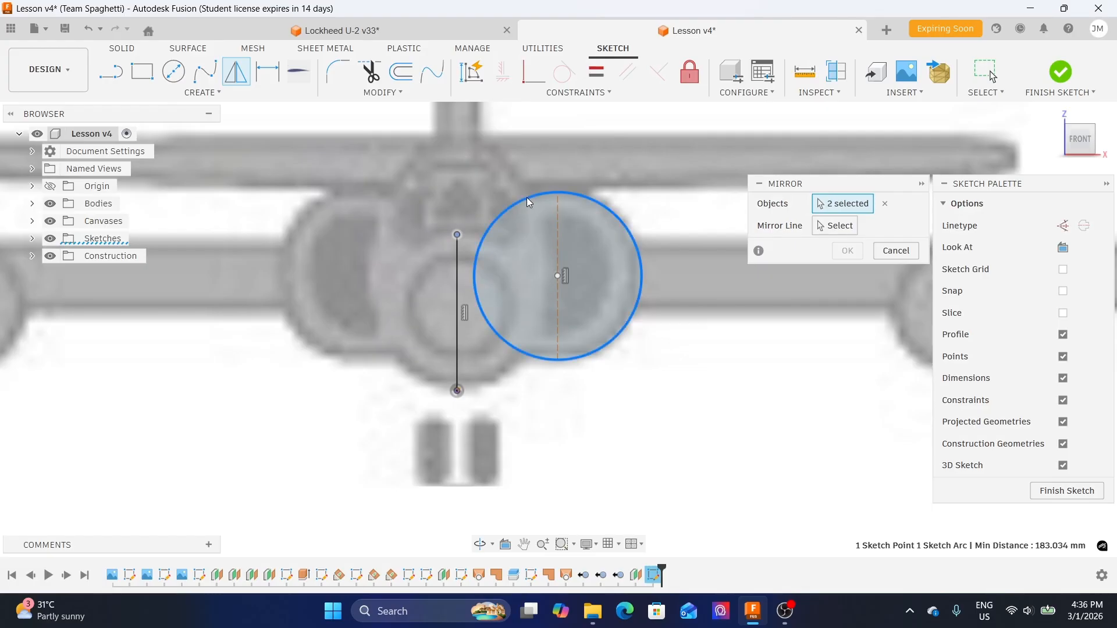
pyautogui.click(559, 239)
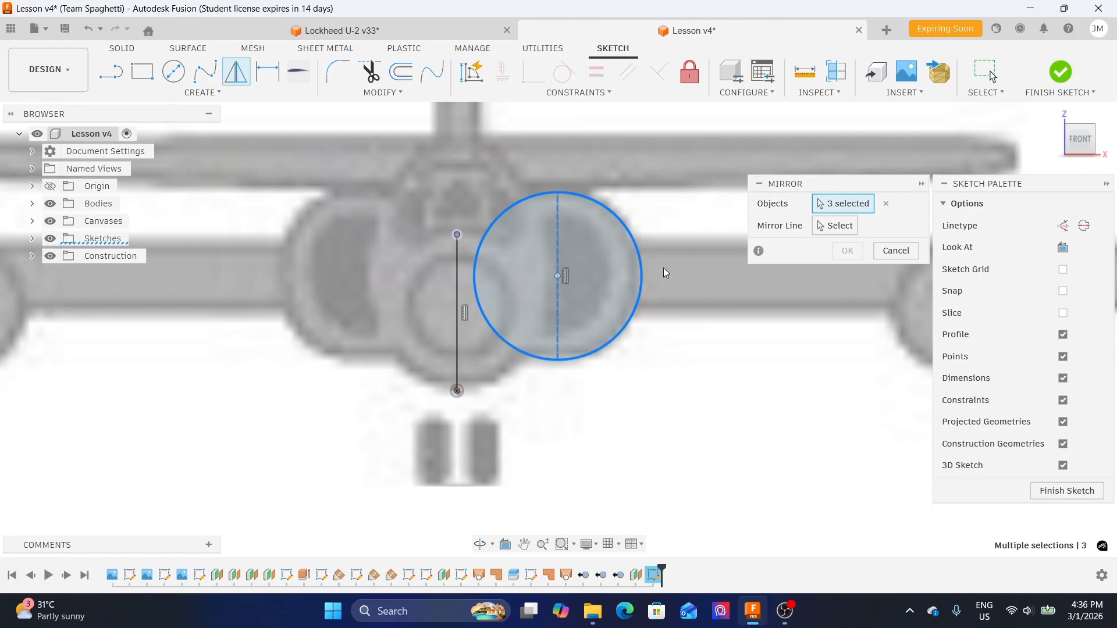
pyautogui.click(833, 226)
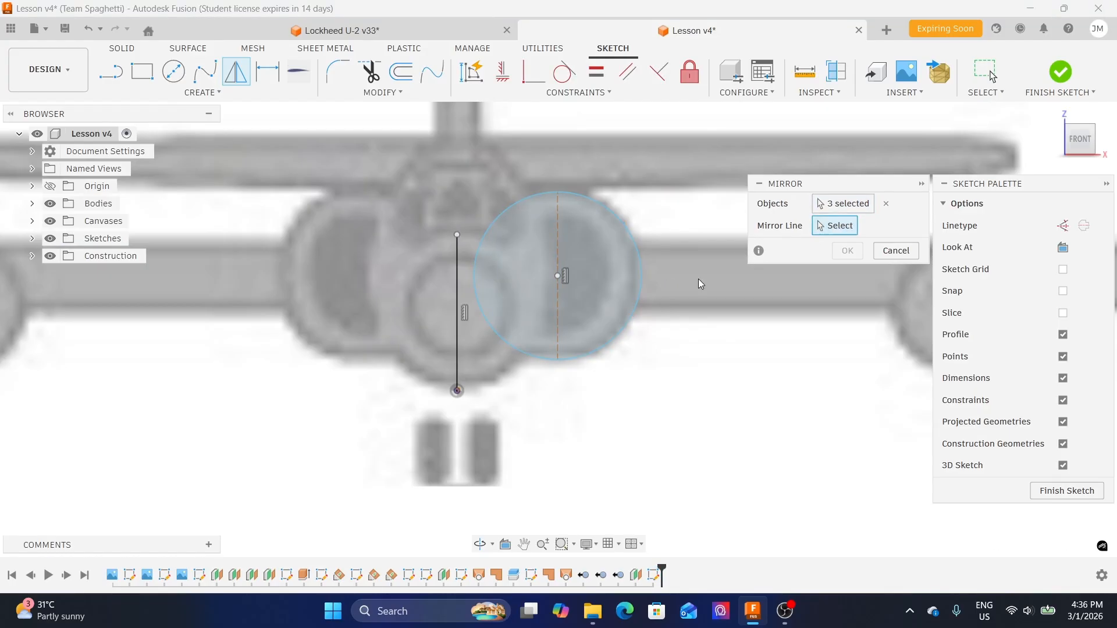
pyautogui.click(458, 340)
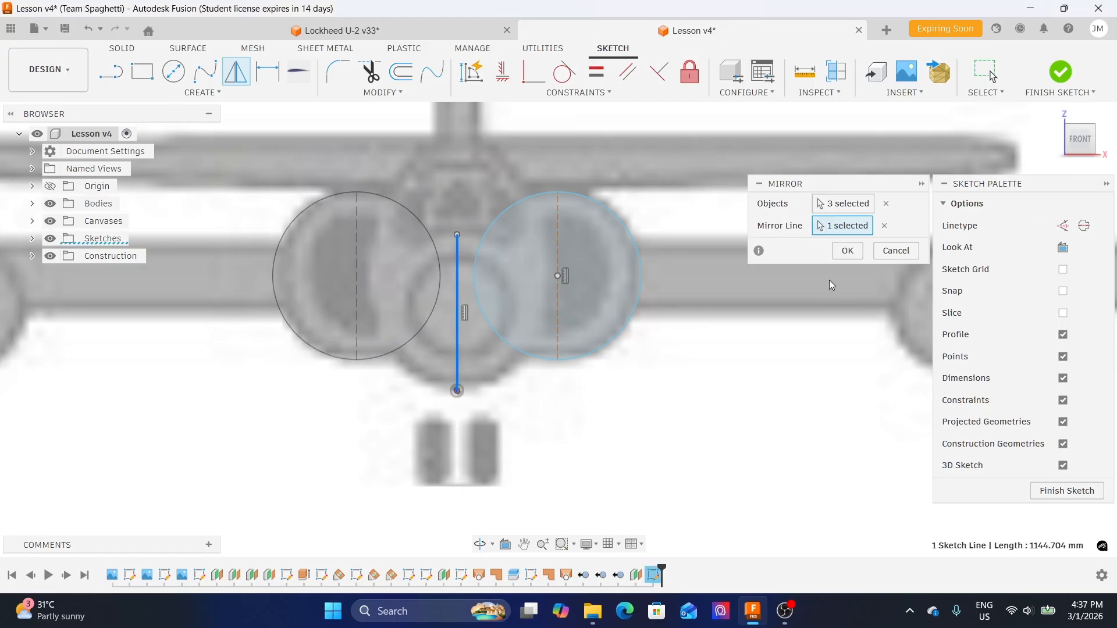
pyautogui.click(846, 251)
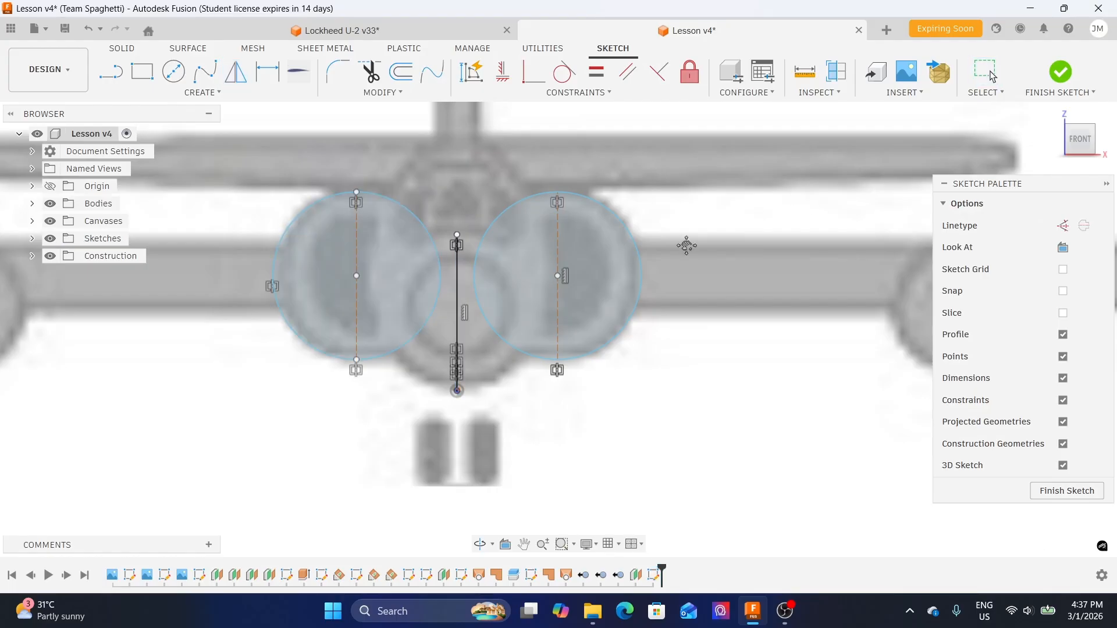
# - Delete the vertical centre line between the two intake circles
pyautogui.moveTo(687, 247); pyautogui.dragTo(758, 249, button='middle')
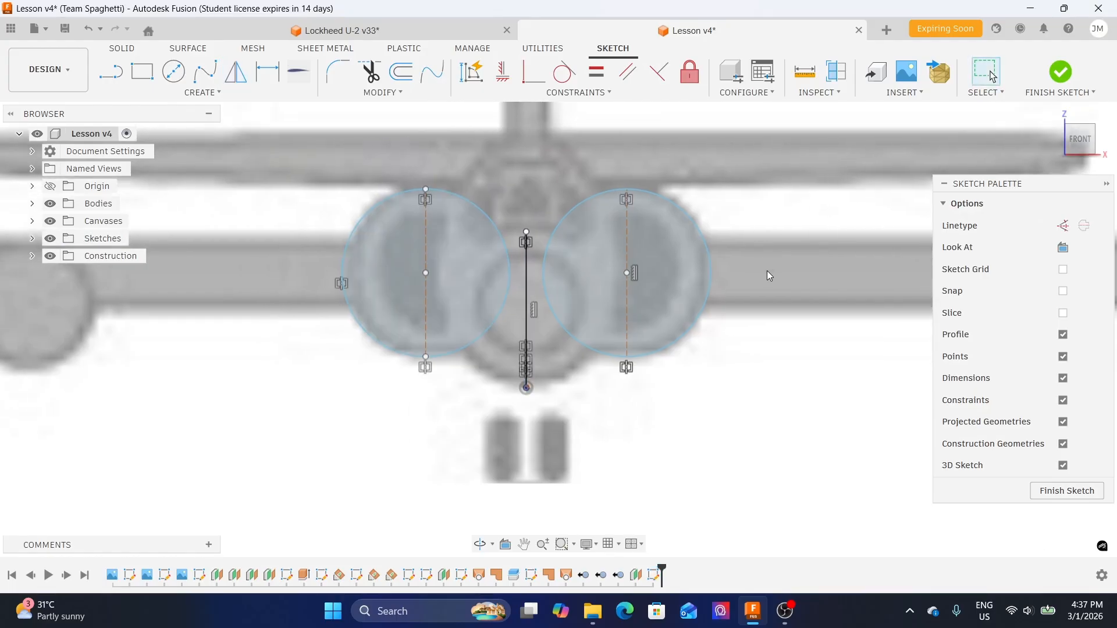
pyautogui.click(528, 290)
pyautogui.click(527, 290)
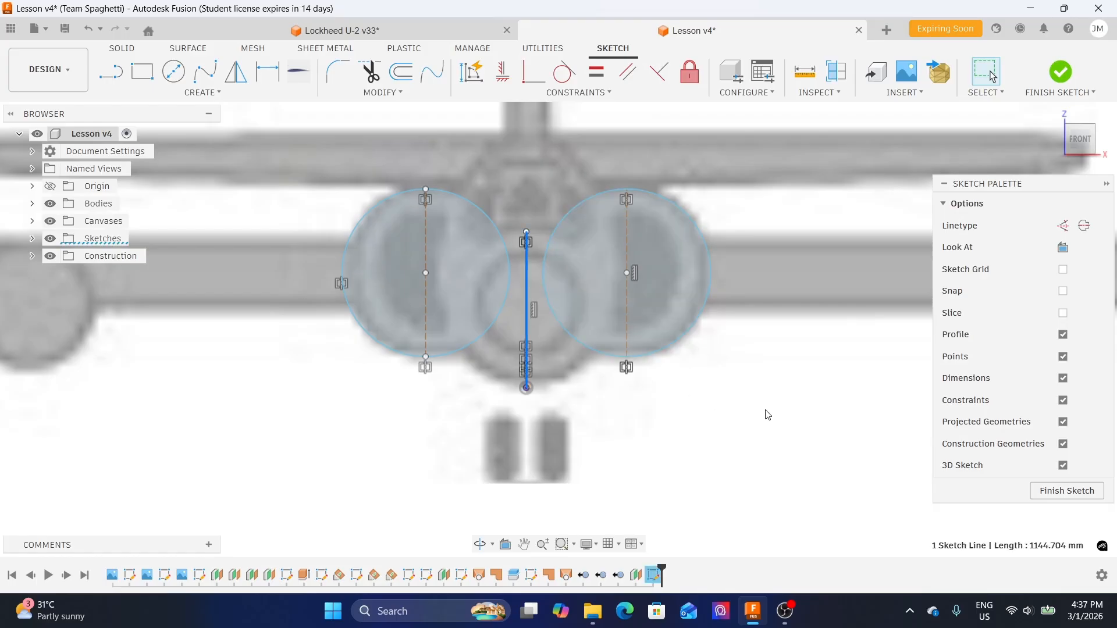
pyautogui.press('Delete')
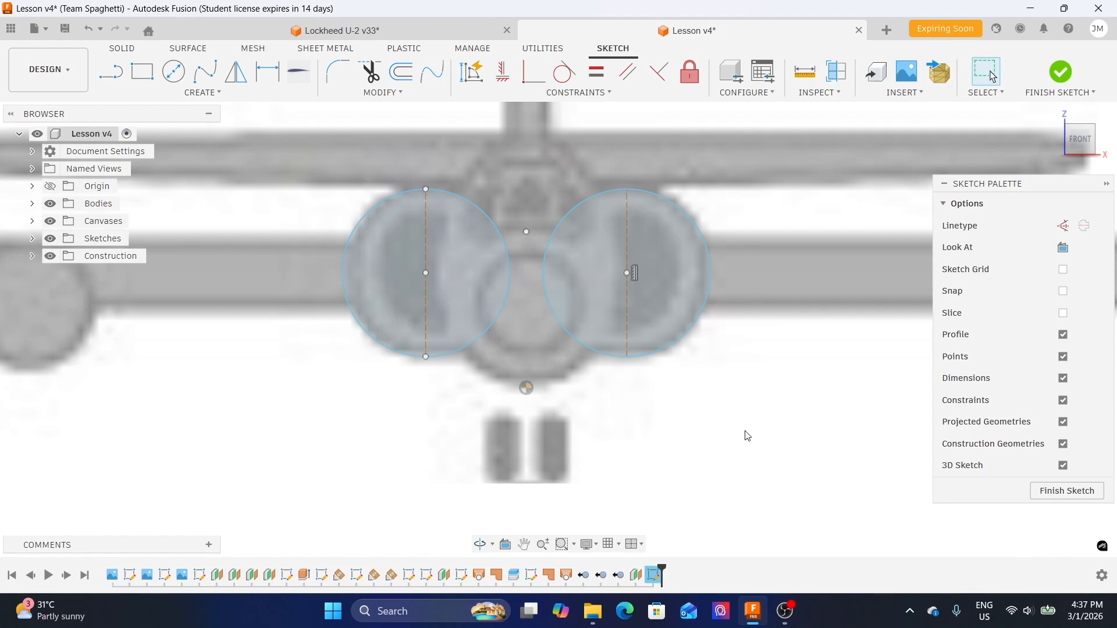
# - Draw two horizontal lines joining the intake circles, one between their uppermost points and one between their lowest points
pyautogui.click(110, 72)
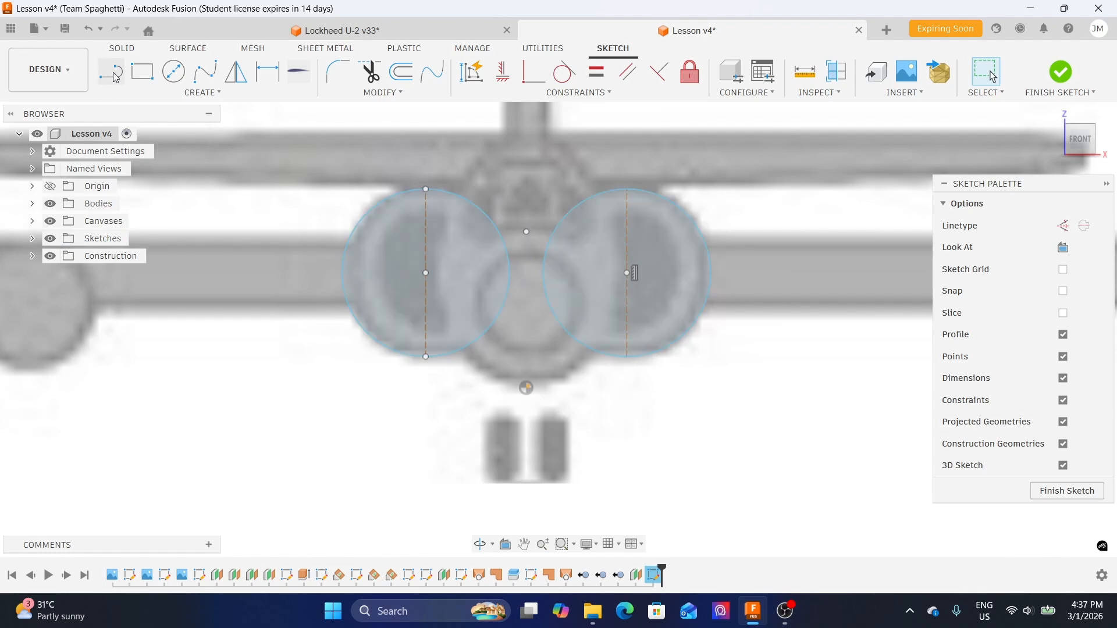
pyautogui.click(426, 190)
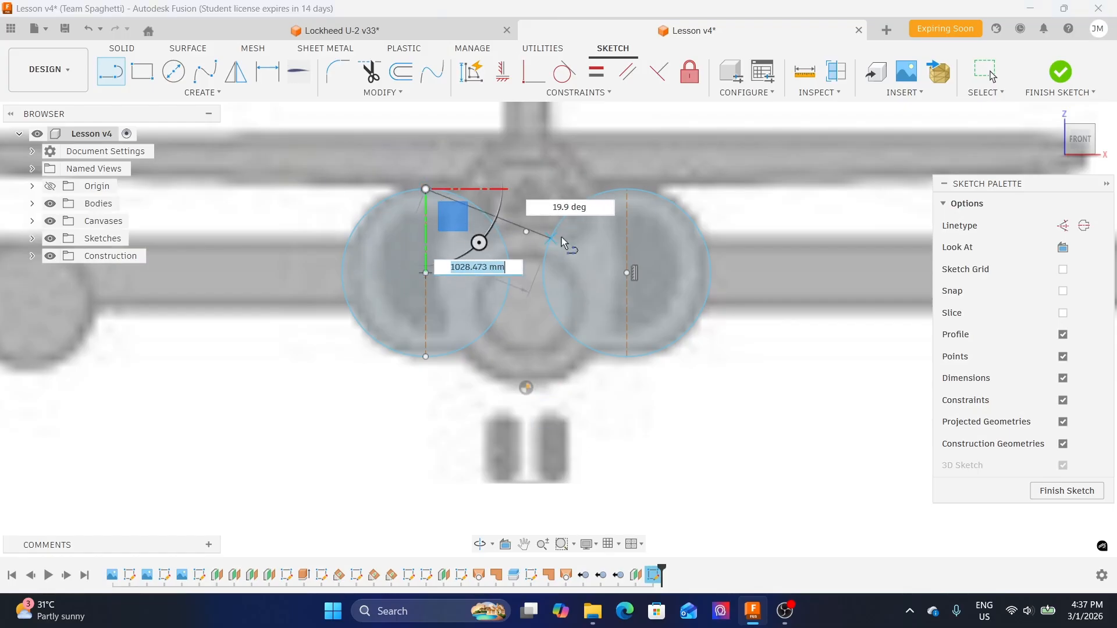
pyautogui.click(627, 189)
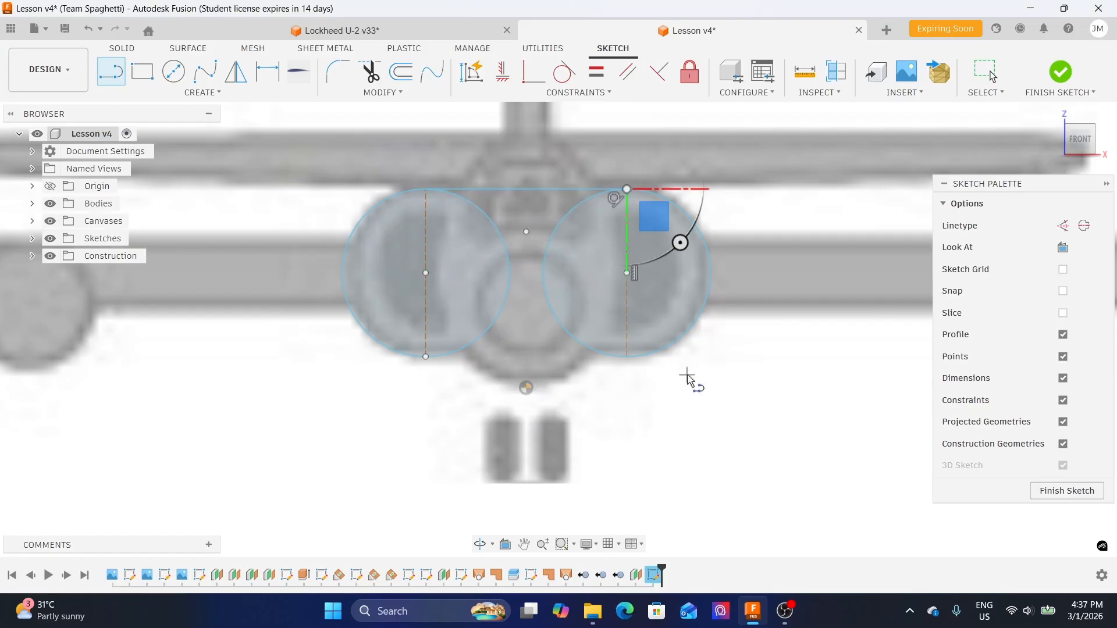
pyautogui.scroll(3, 433, 369)
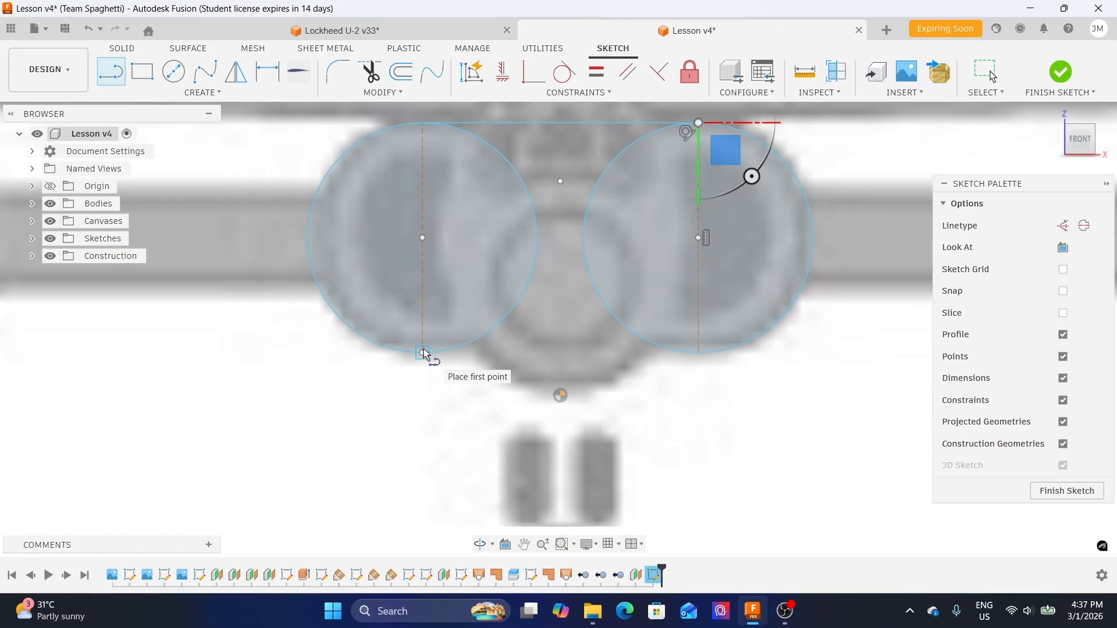
pyautogui.press('Escape')
pyautogui.click(423, 352)
pyautogui.click(699, 352)
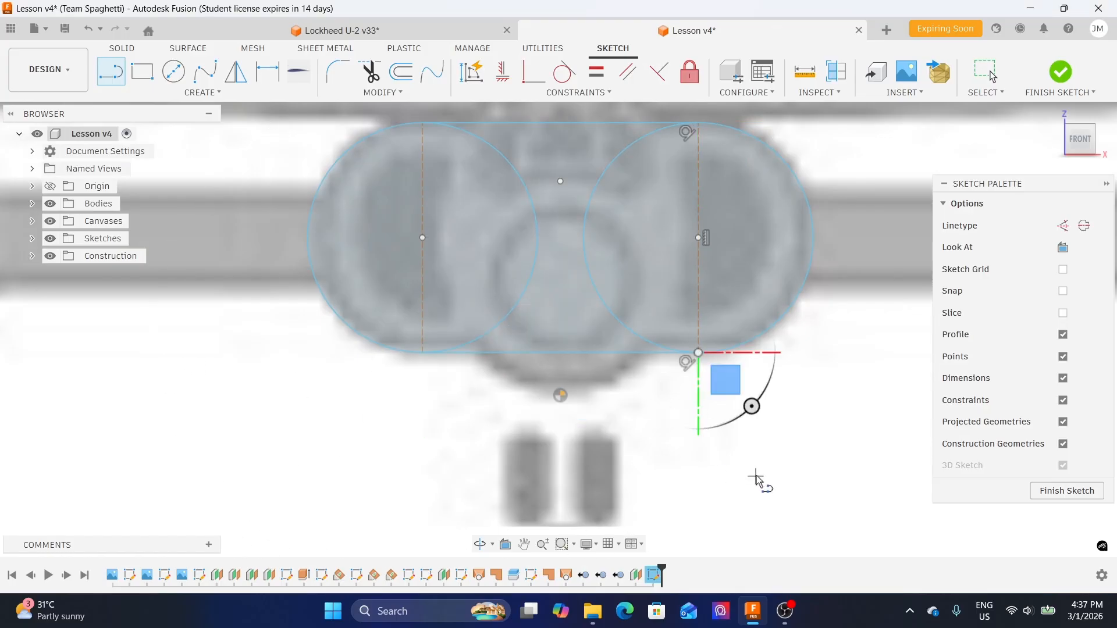
pyautogui.press('Escape')
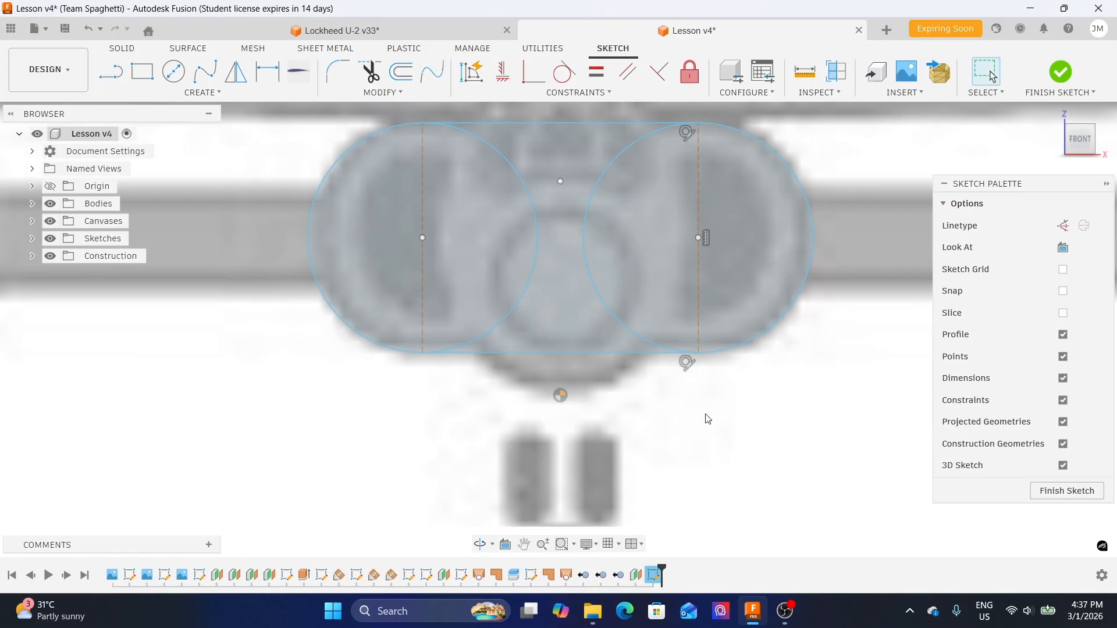
# - Trim the inner arcs of both circles to leave a single slot-shaped outline, and finish the sketch
pyautogui.moveTo(706, 419); pyautogui.dragTo(669, 467, button='middle')
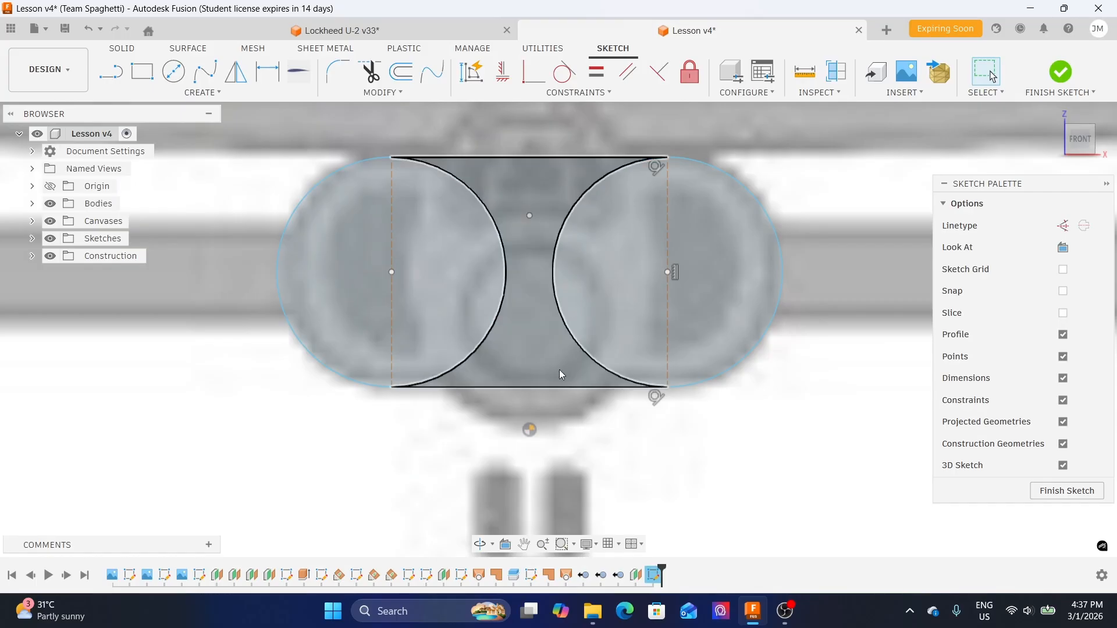
pyautogui.click(371, 75)
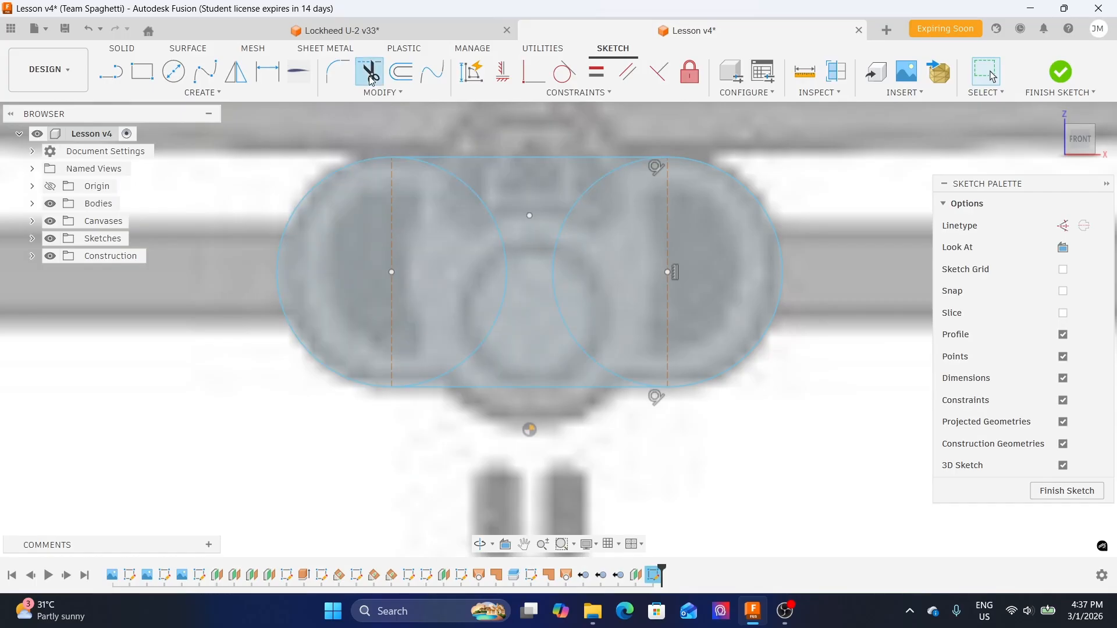
pyautogui.click(459, 175)
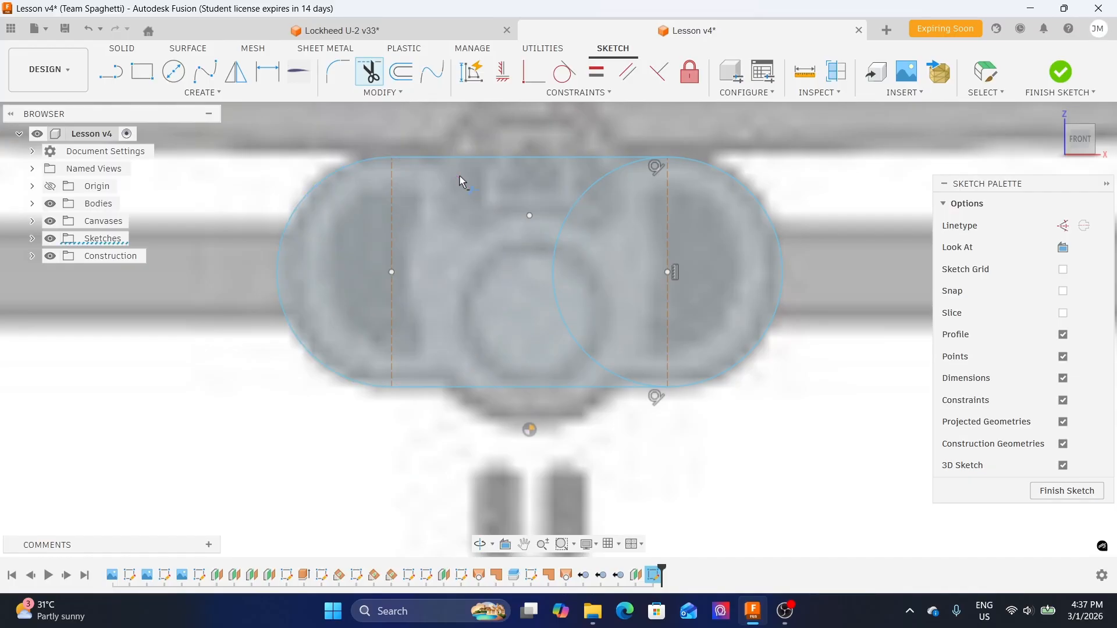
pyautogui.click(593, 190)
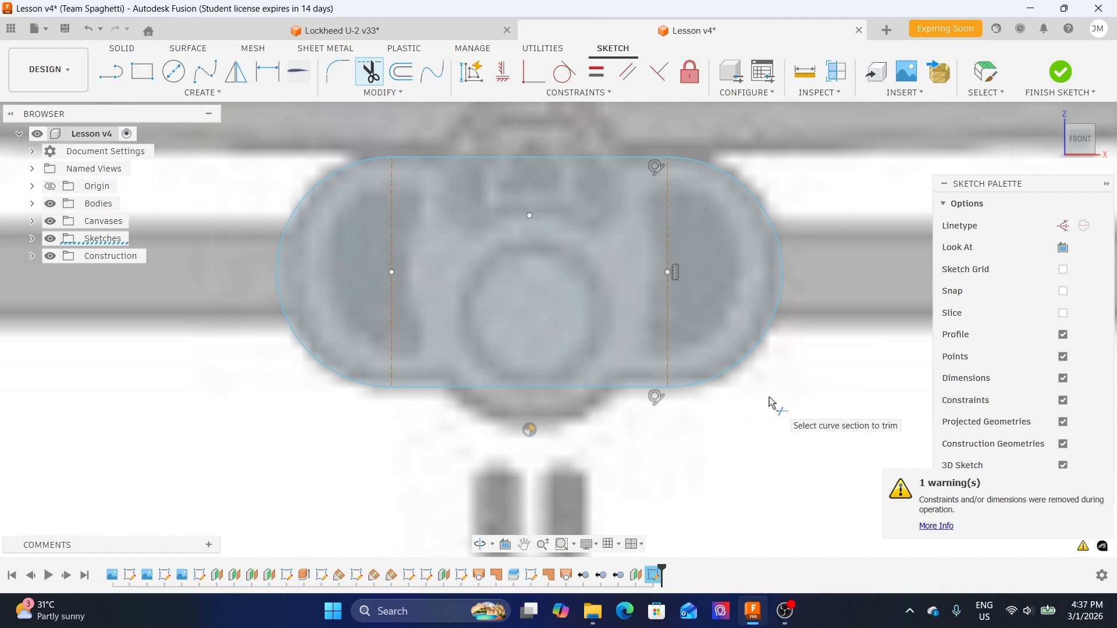
pyautogui.press('Escape')
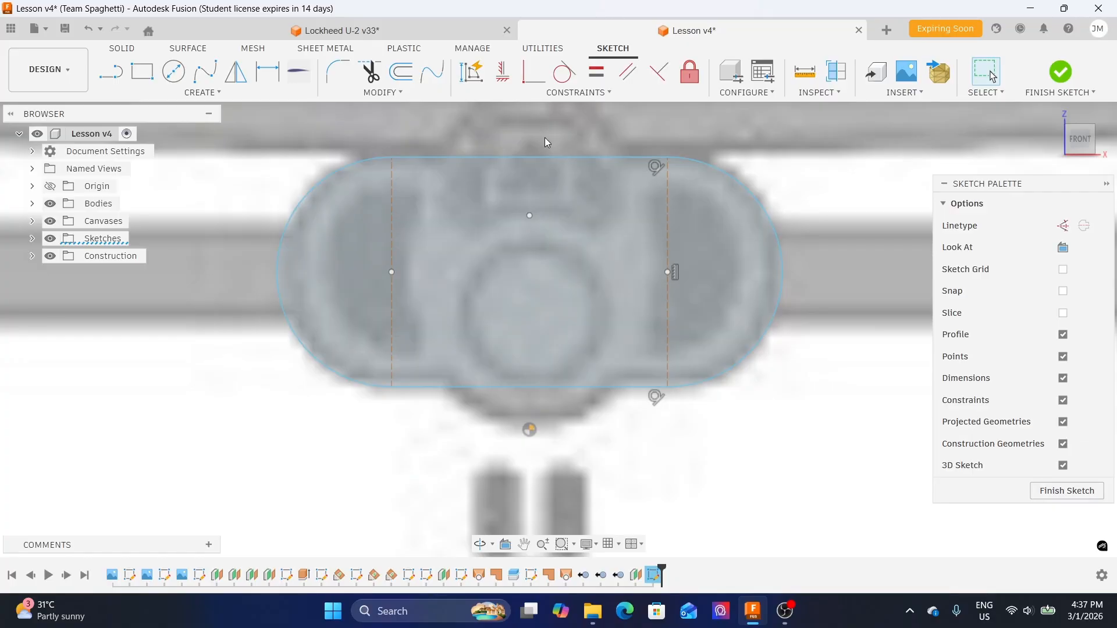
pyautogui.scroll(-2, 724, 238)
pyautogui.click(724, 262)
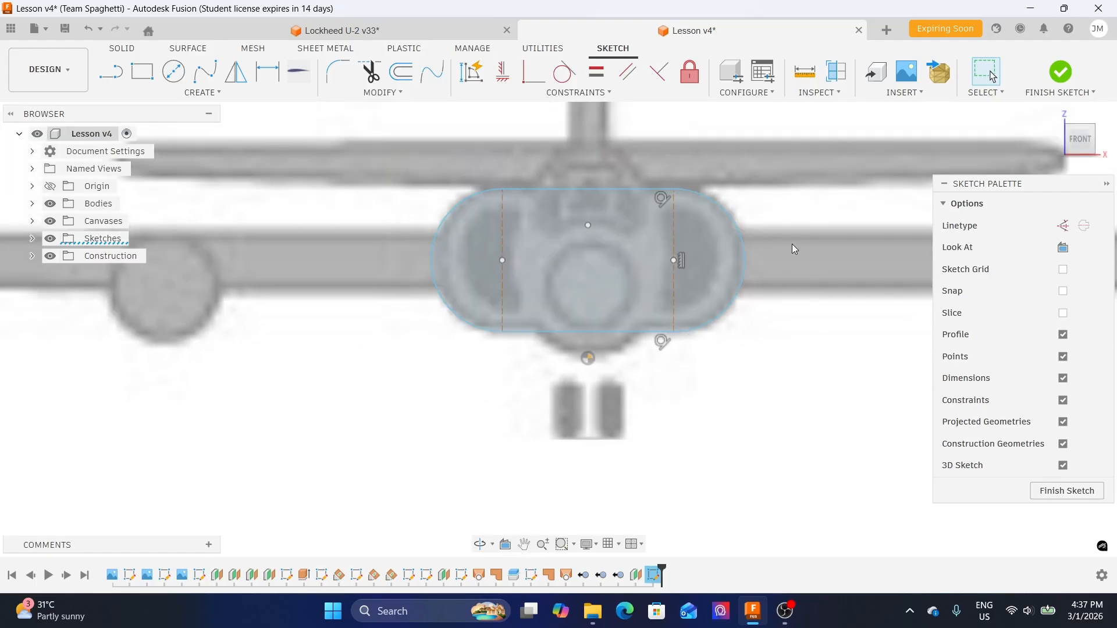
pyautogui.click(1068, 83)
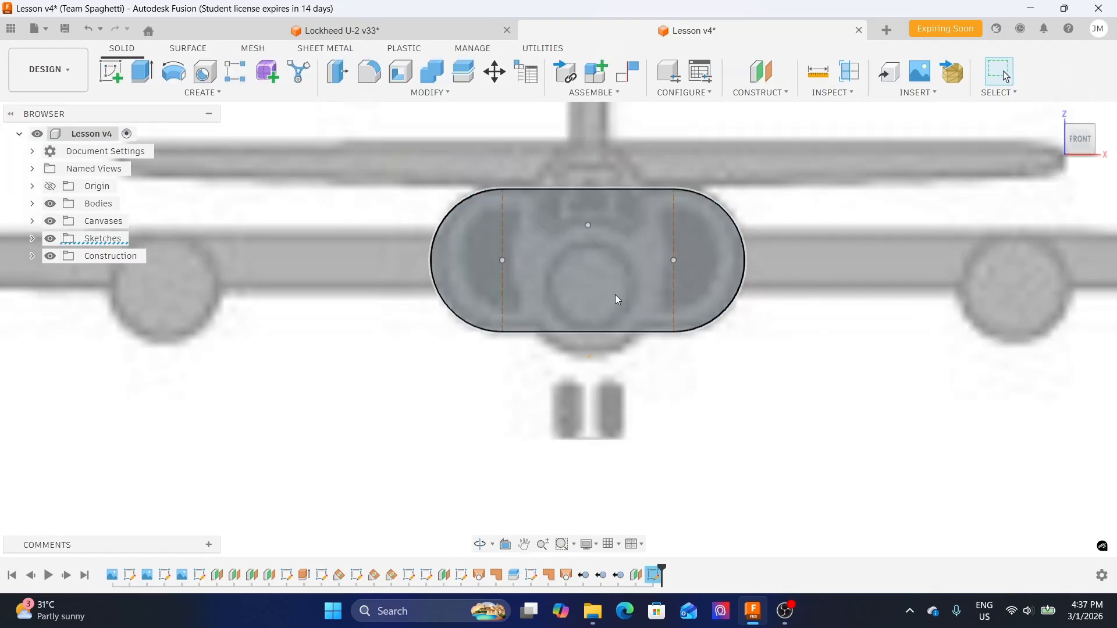
# - Examine the slot-shaped intake profile's position against the top-view reference image of the aircraft
pyautogui.scroll(-2, 613, 302)
pyautogui.scroll(-5, 773, 217)
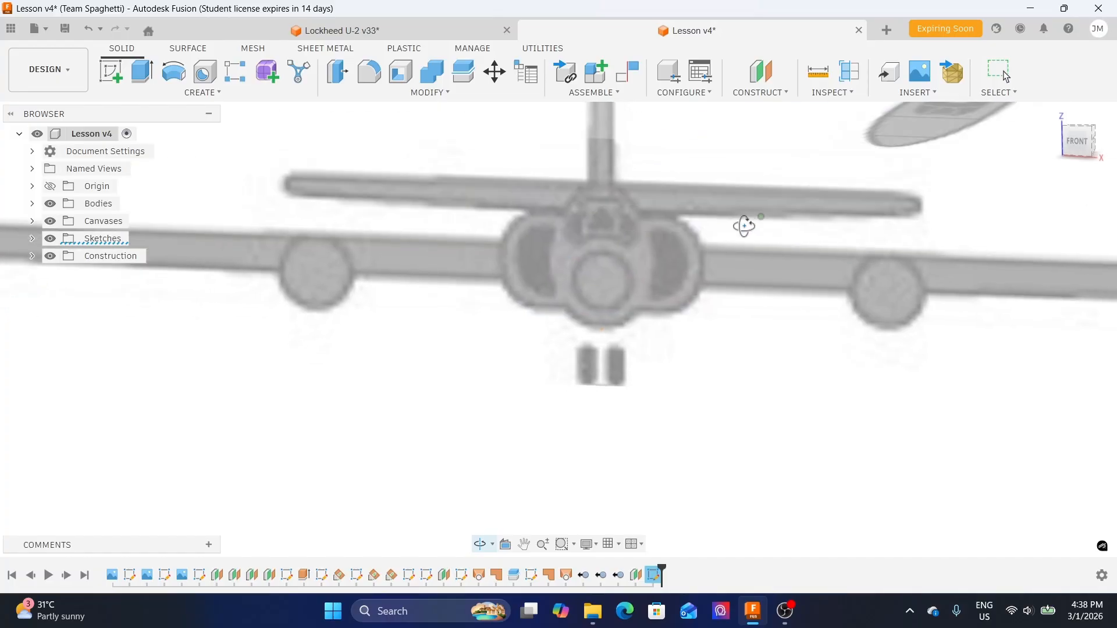
pyautogui.keyDown('shift'); pyautogui.moveTo(708, 254); pyautogui.dragTo(565, 343, button='middle'); pyautogui.keyUp('shift')
pyautogui.scroll(3, 585, 320)
pyautogui.keyDown('shift'); pyautogui.moveTo(615, 276); pyautogui.dragTo(597, 304, button='middle'); pyautogui.keyUp('shift')
pyautogui.moveTo(751, 213); pyautogui.dragTo(543, 385, button='middle')
pyautogui.scroll(-2, 551, 316)
pyautogui.keyDown('shift'); pyautogui.moveTo(609, 215); pyautogui.dragTo(533, 349, button='middle'); pyautogui.keyUp('shift')
pyautogui.scroll(3, 505, 396)
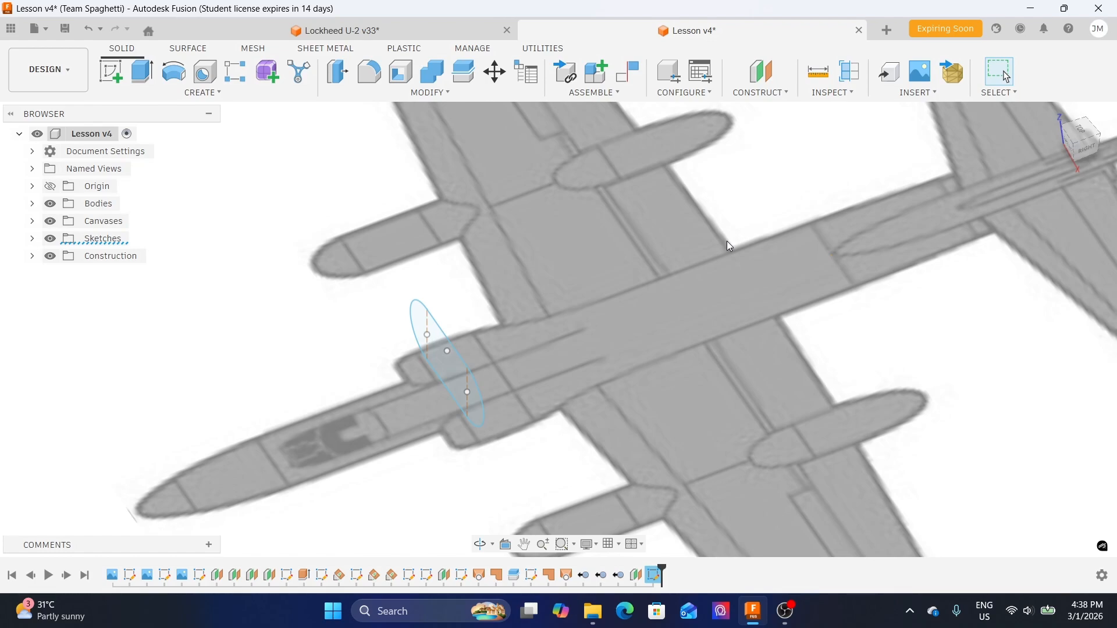
# - Show Plane5 from the construction planes and start a new sketch on it
pyautogui.click(32, 256)
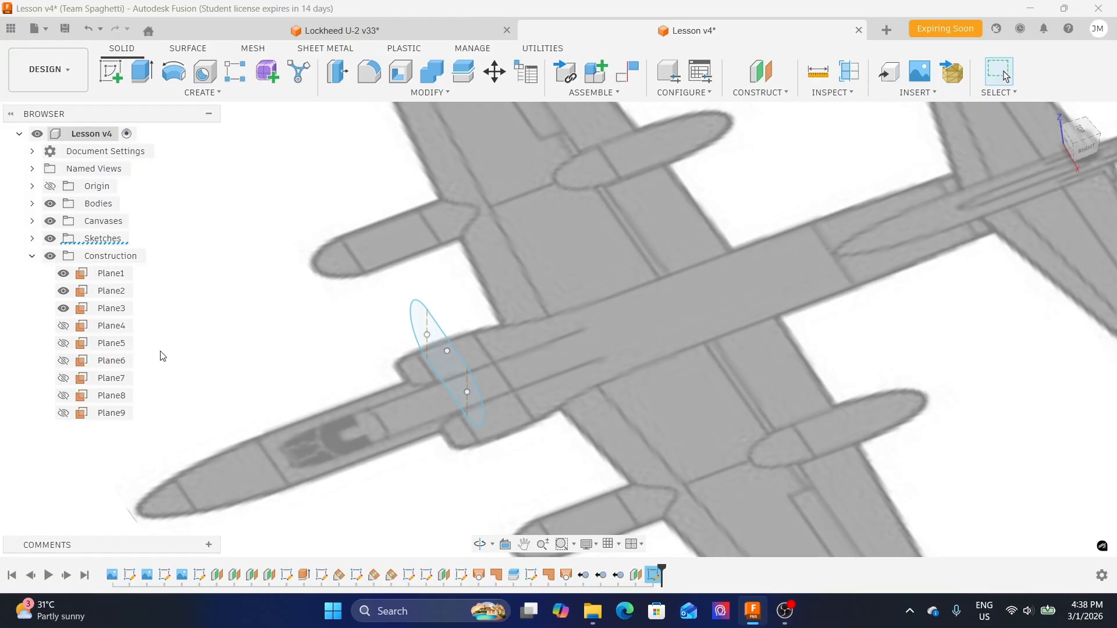
pyautogui.click(64, 344)
pyautogui.scroll(-5, 698, 254)
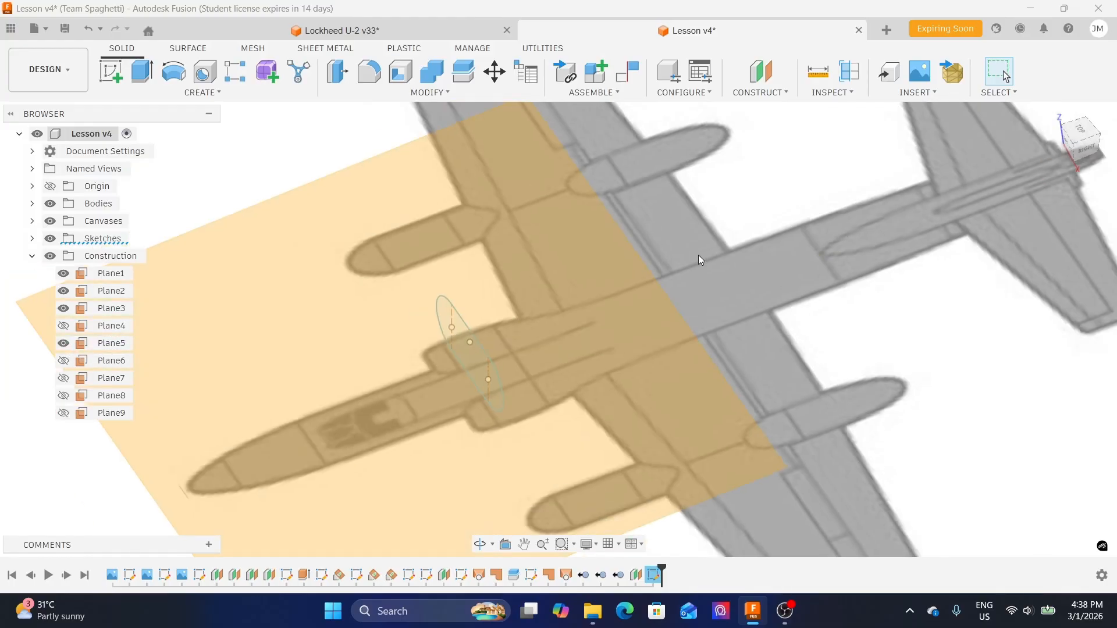
pyautogui.keyDown('shift'); pyautogui.moveTo(776, 380); pyautogui.dragTo(785, 296, button='middle'); pyautogui.keyUp('shift')
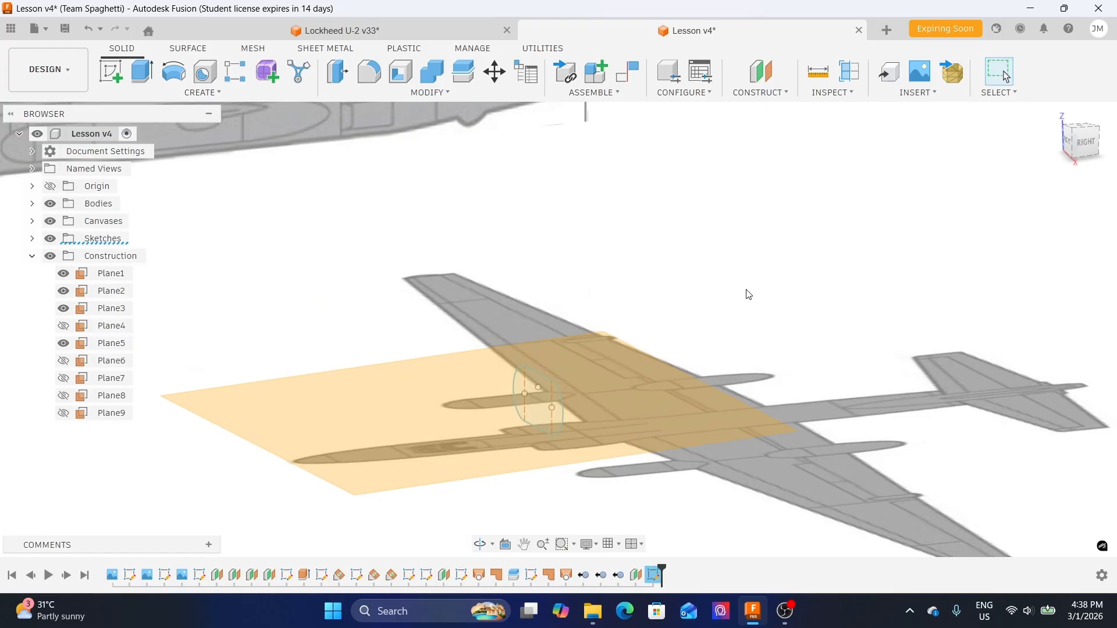
pyautogui.scroll(-2, 747, 289)
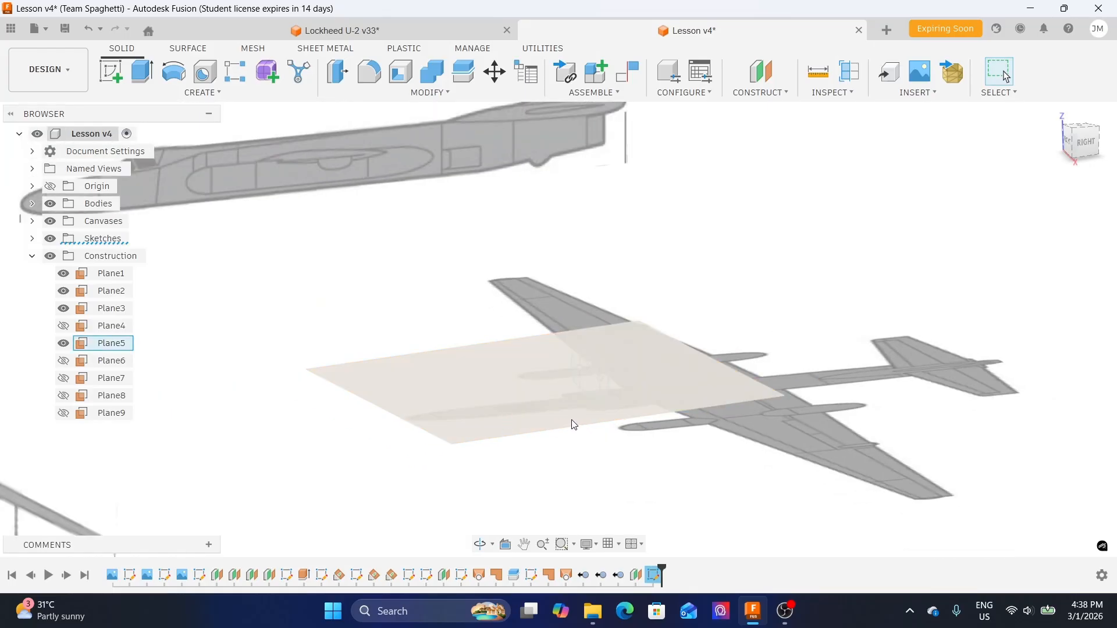
pyautogui.moveTo(733, 302)
pyautogui.keyDown('shift'); pyautogui.mouseDown(button='middle')
pyautogui.moveTo(699, 415)
pyautogui.moveTo(594, 384)
pyautogui.mouseUp(button='middle'); pyautogui.keyUp('shift')
pyautogui.scroll(6, 743, 292)
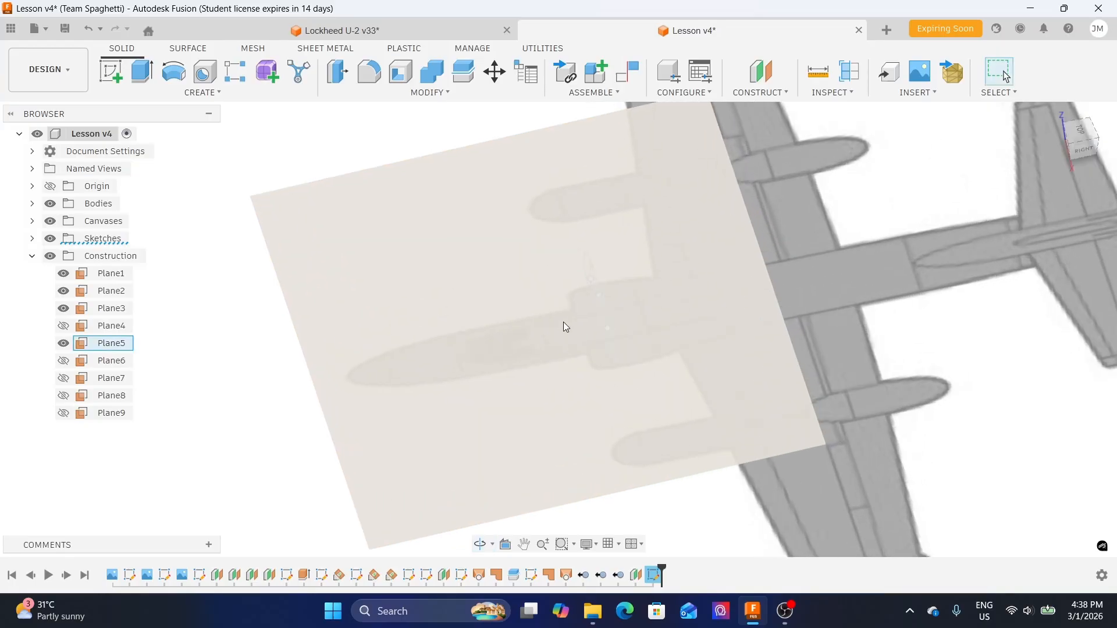
pyautogui.keyDown('shift'); pyautogui.moveTo(751, 435); pyautogui.dragTo(756, 387, button='middle'); pyautogui.keyUp('shift')
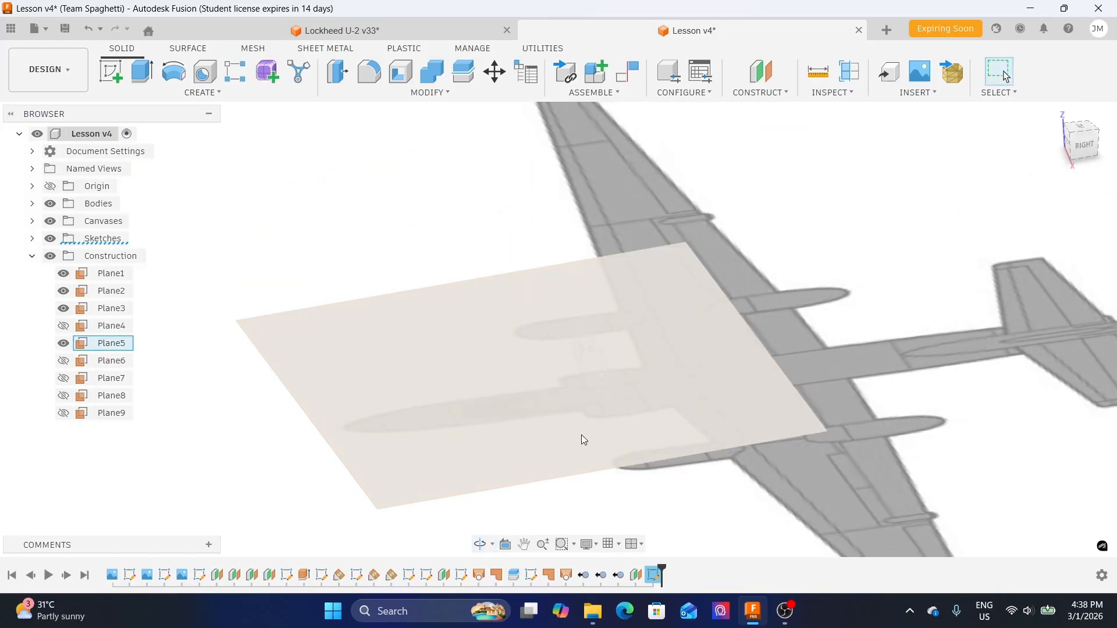
pyautogui.click(489, 433)
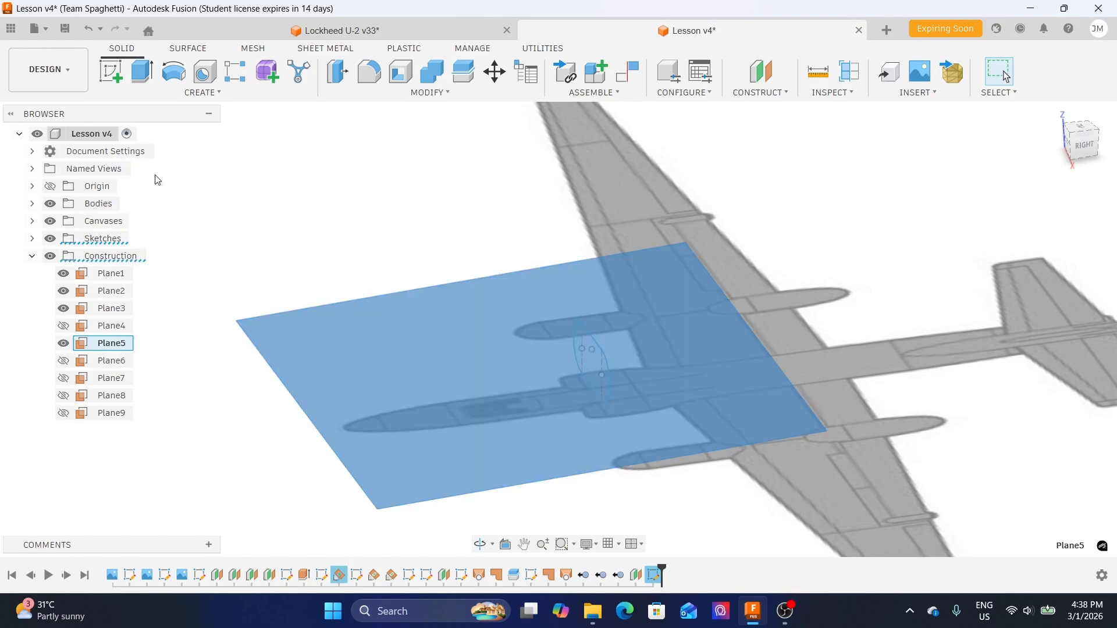
pyautogui.click(111, 70)
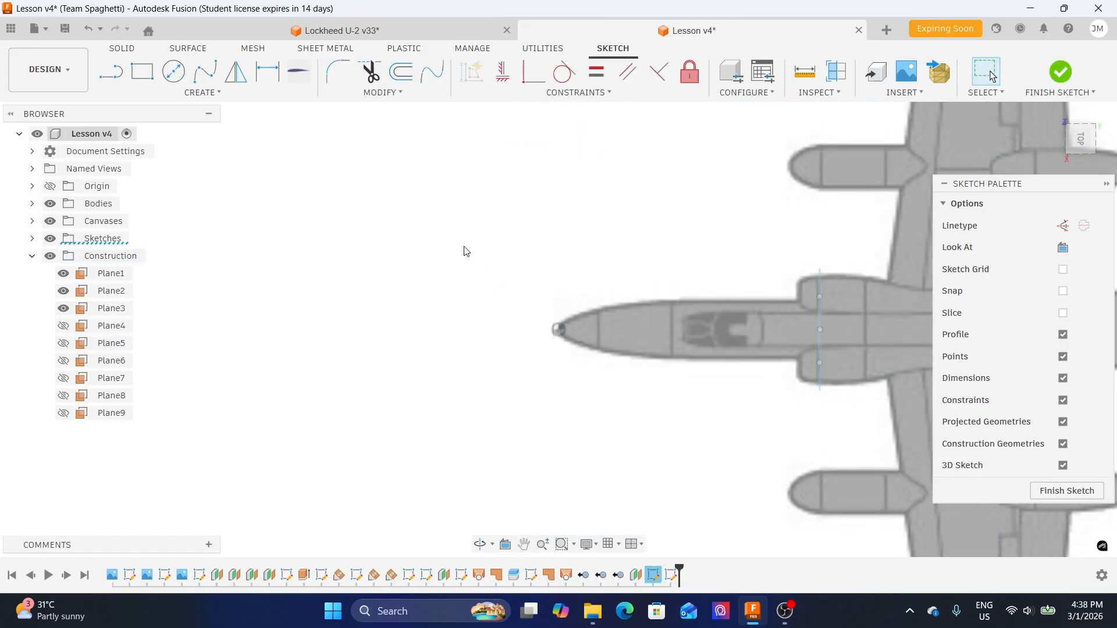
# - Show the cylindrical fuselage body Body1 above the top-view reference image
pyautogui.keyDown('shift'); pyautogui.moveTo(537, 347); pyautogui.dragTo(564, 270, button='middle'); pyautogui.keyUp('shift')
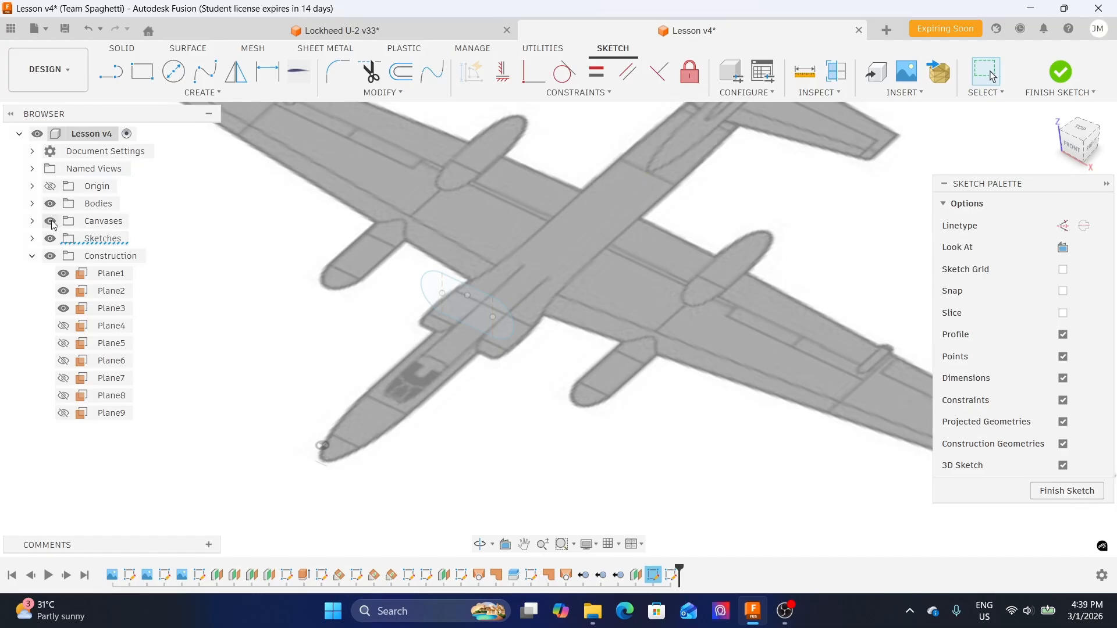
pyautogui.click(32, 203)
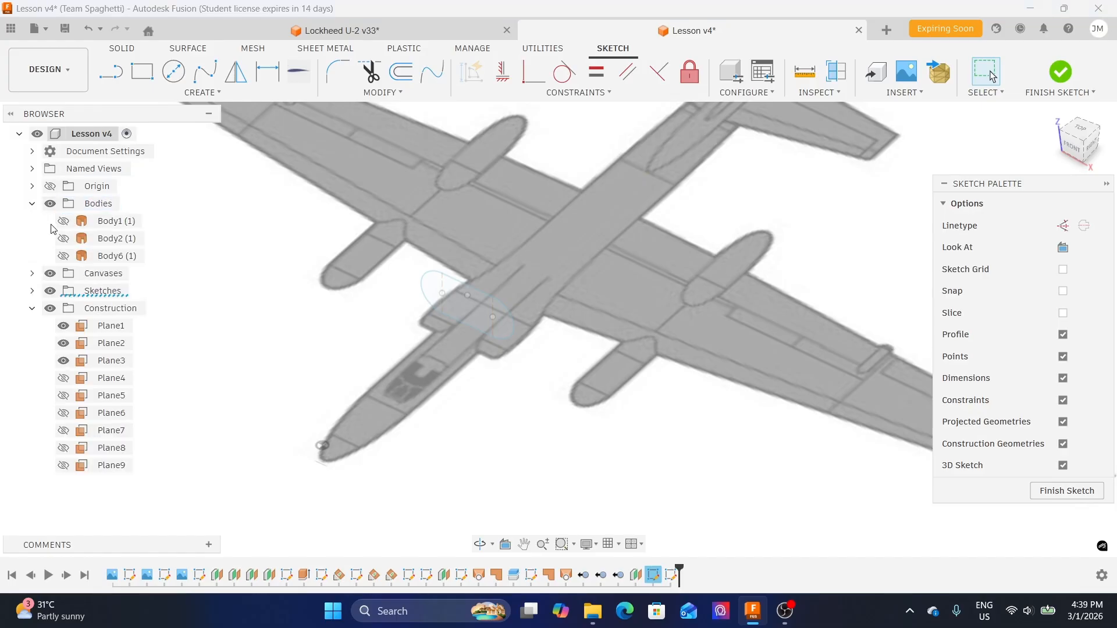
pyautogui.click(64, 223)
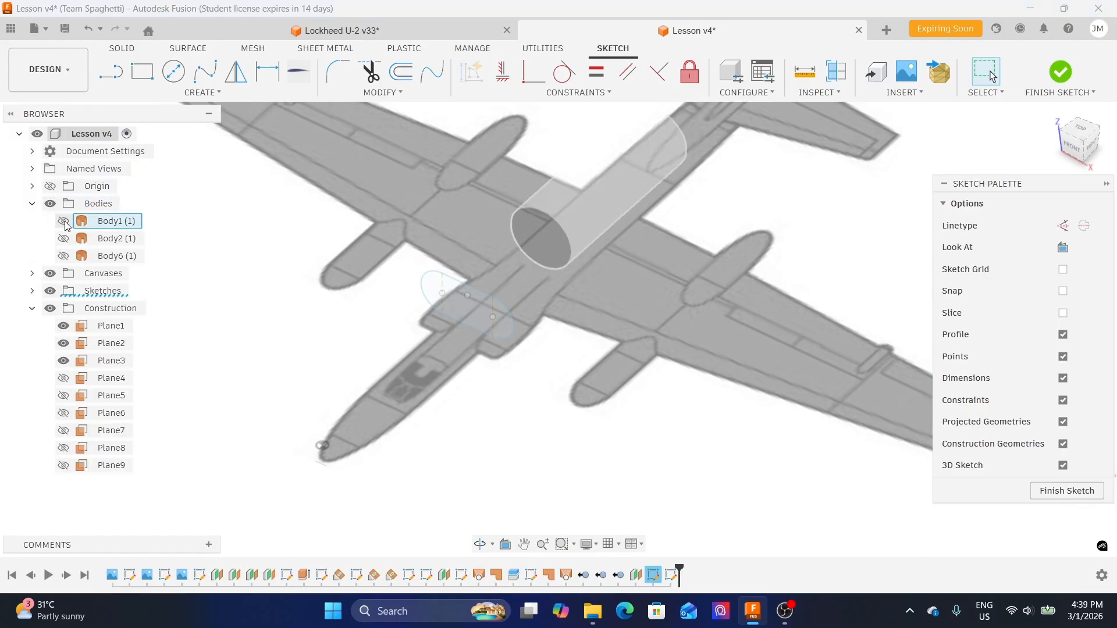
pyautogui.click(64, 222)
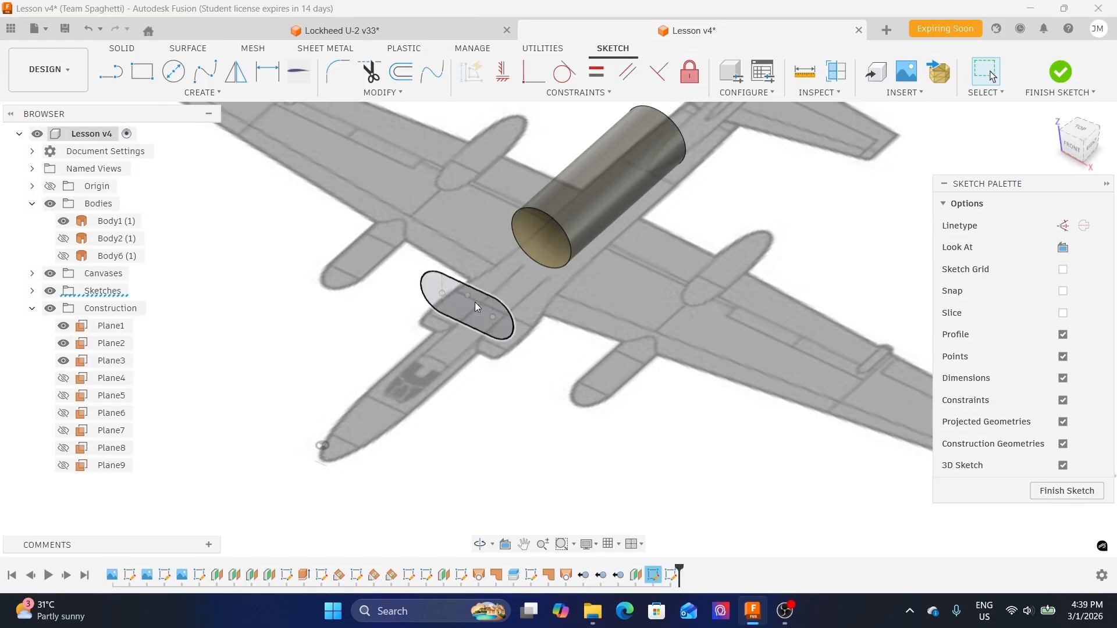
pyautogui.scroll(2, 572, 253)
pyautogui.moveTo(571, 250); pyautogui.dragTo(611, 321, button='middle')
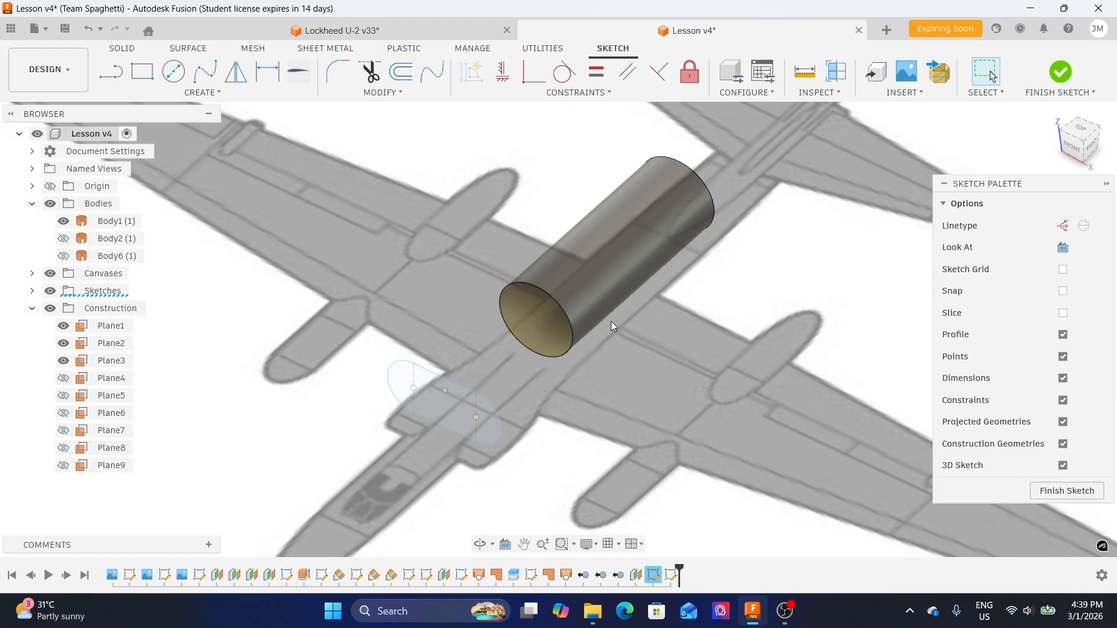
# - Project the whole body Body1 into the active sketch with Projection Link on, and hide the body again
pyautogui.click(180, 93)
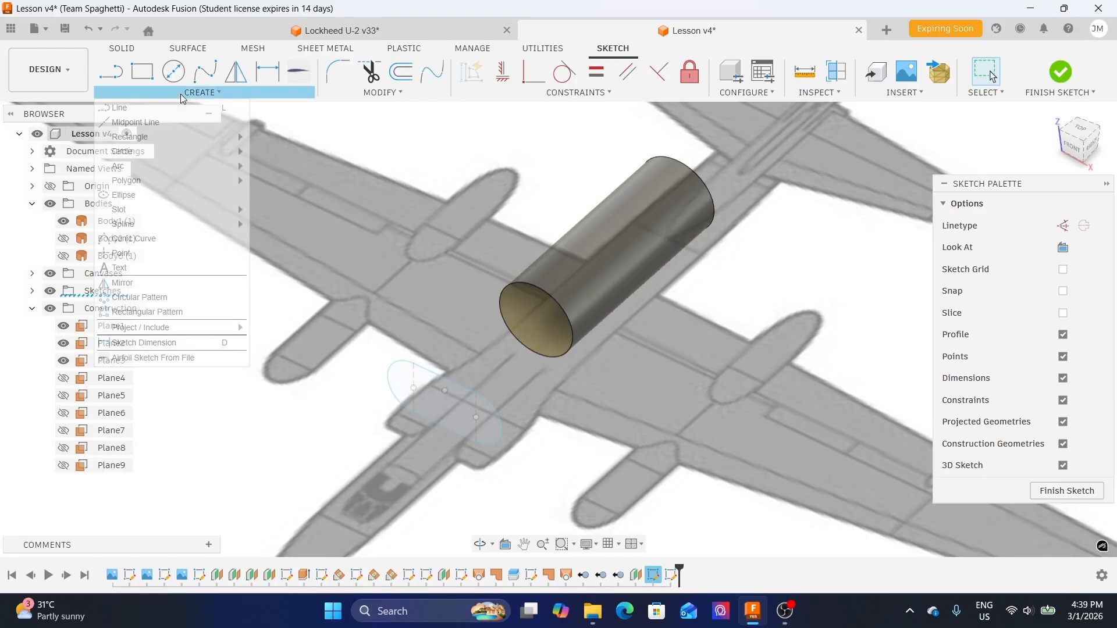
pyautogui.moveTo(179, 330)
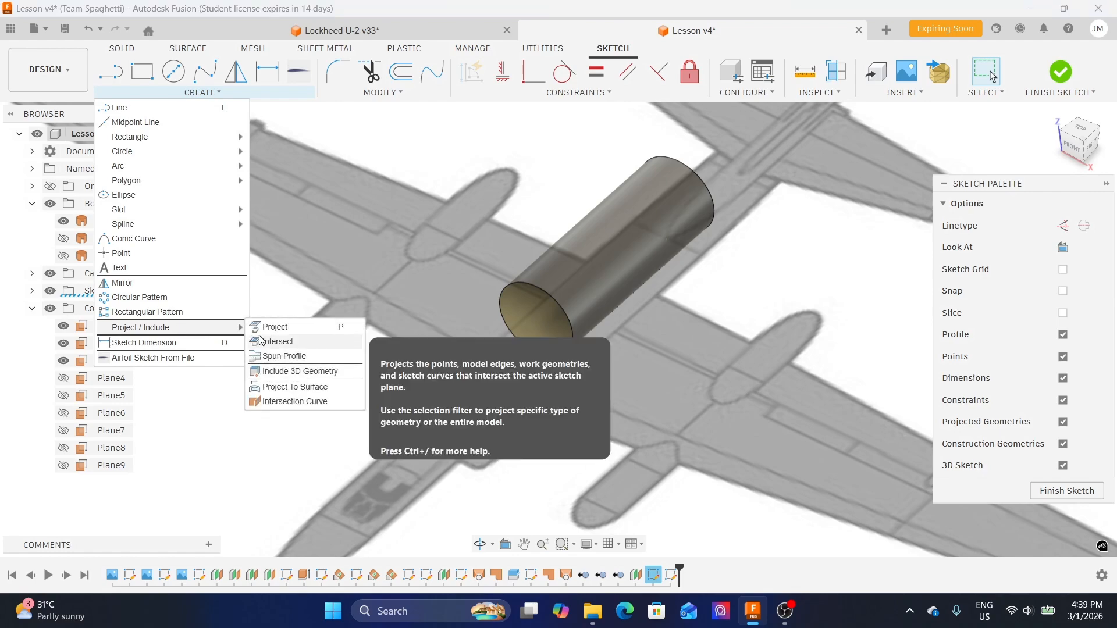
pyautogui.click(275, 327)
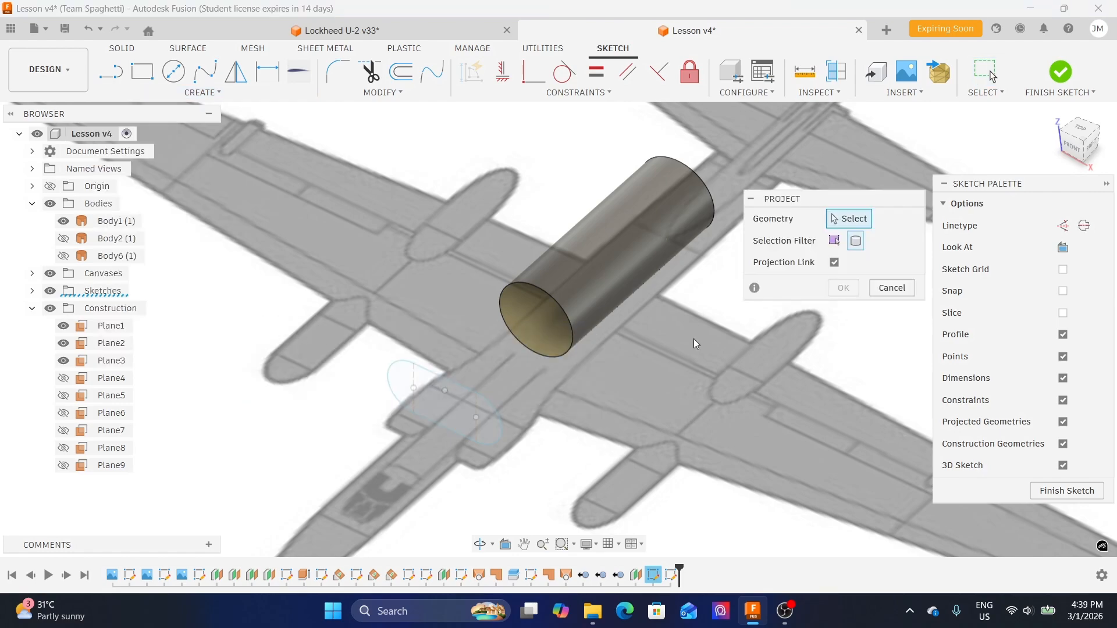
pyautogui.click(856, 245)
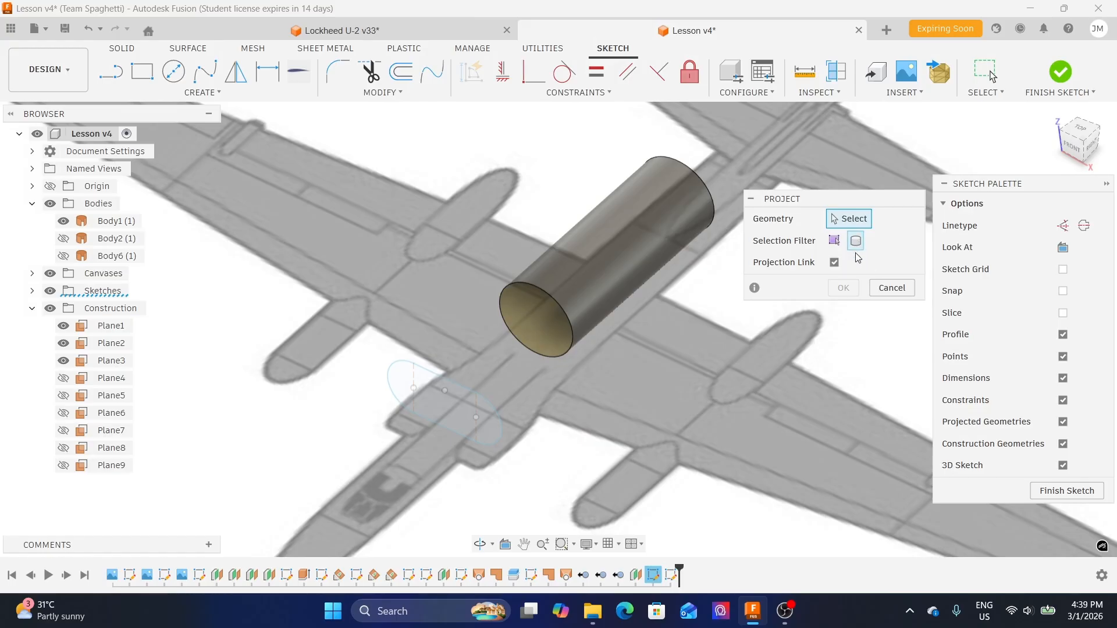
pyautogui.click(609, 288)
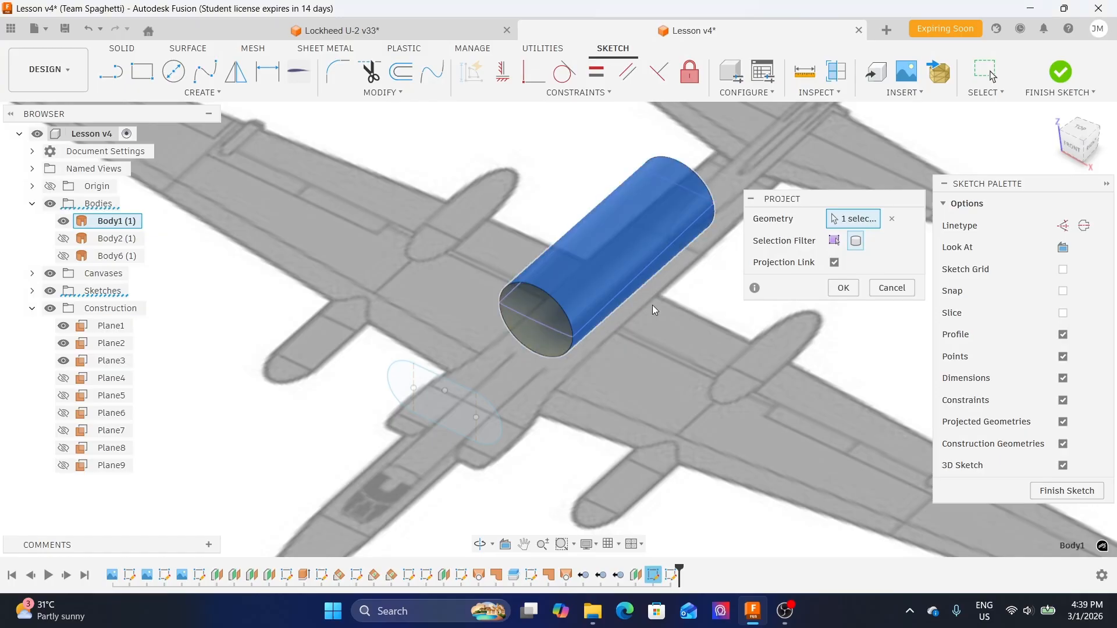
pyautogui.click(841, 293)
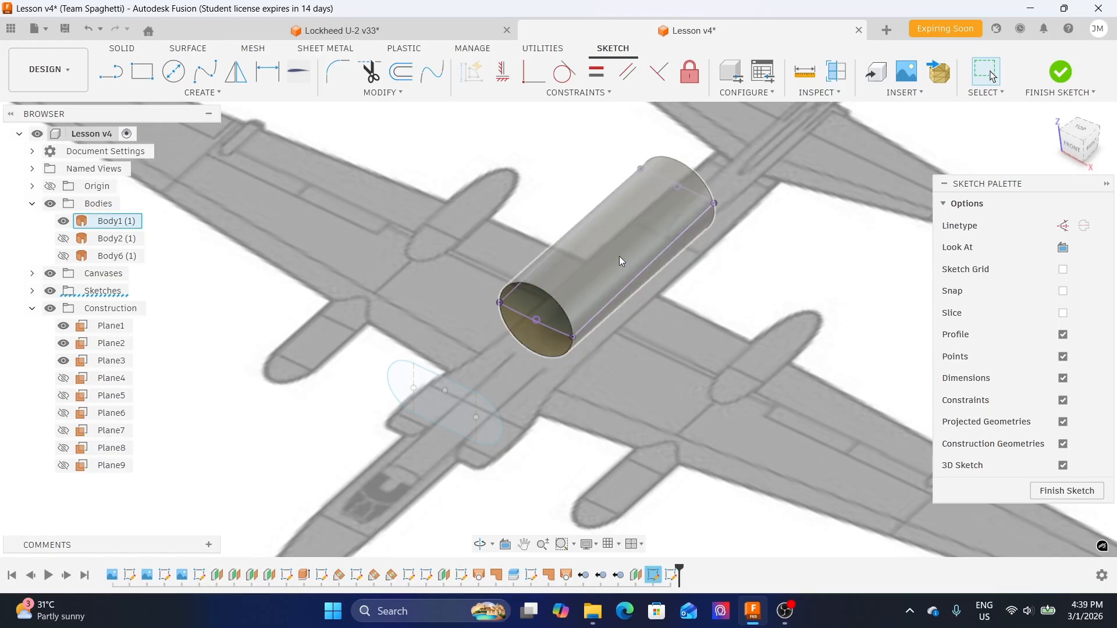
pyautogui.click(64, 221)
pyautogui.click(32, 203)
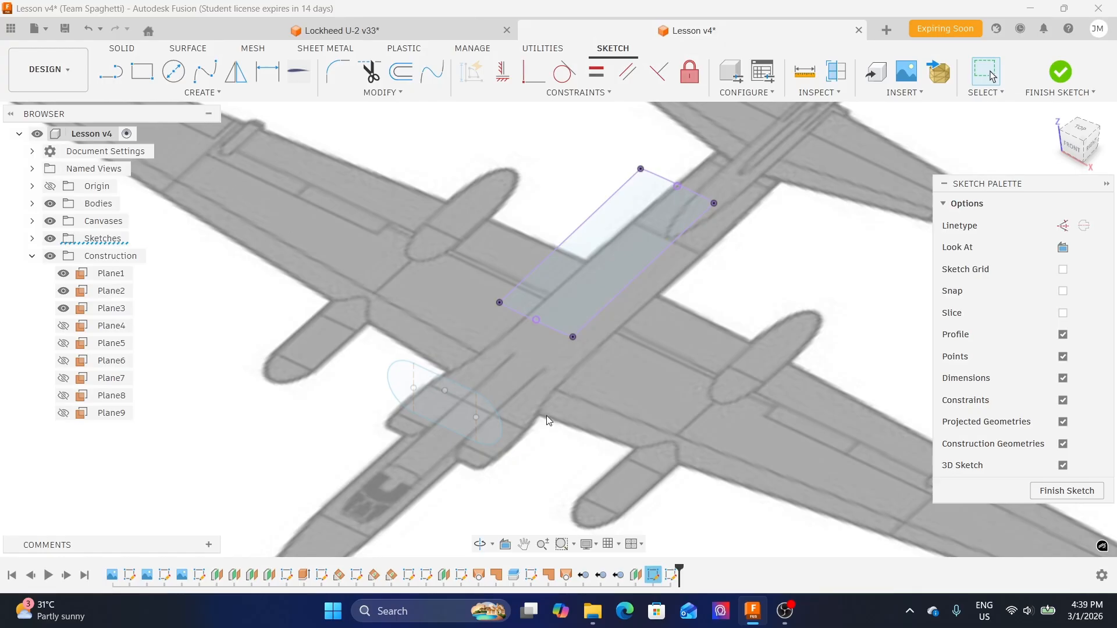
# - Show Plane5 to examine where it passes through the slot-shaped intake profile, and hide the plane again
pyautogui.scroll(3, 500, 453)
pyautogui.moveTo(498, 460); pyautogui.dragTo(535, 366, button='middle')
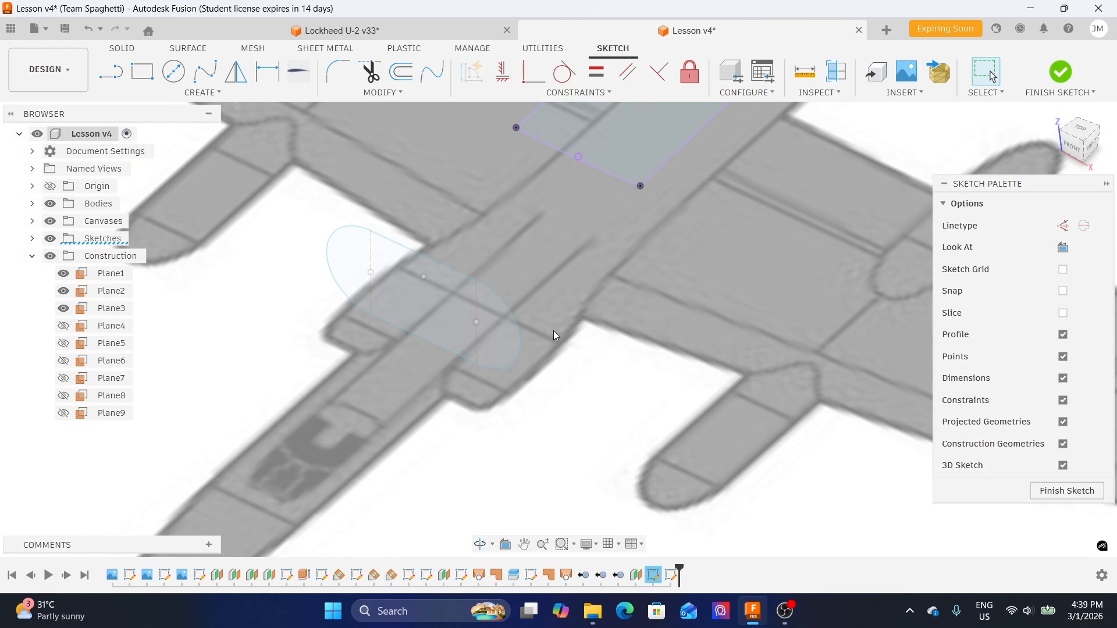
pyautogui.scroll(-2, 553, 327)
pyautogui.moveTo(587, 344)
pyautogui.keyDown('shift'); pyautogui.mouseDown(button='middle')
pyautogui.moveTo(550, 302)
pyautogui.moveTo(691, 366)
pyautogui.moveTo(662, 345)
pyautogui.mouseUp(button='middle'); pyautogui.keyUp('shift')
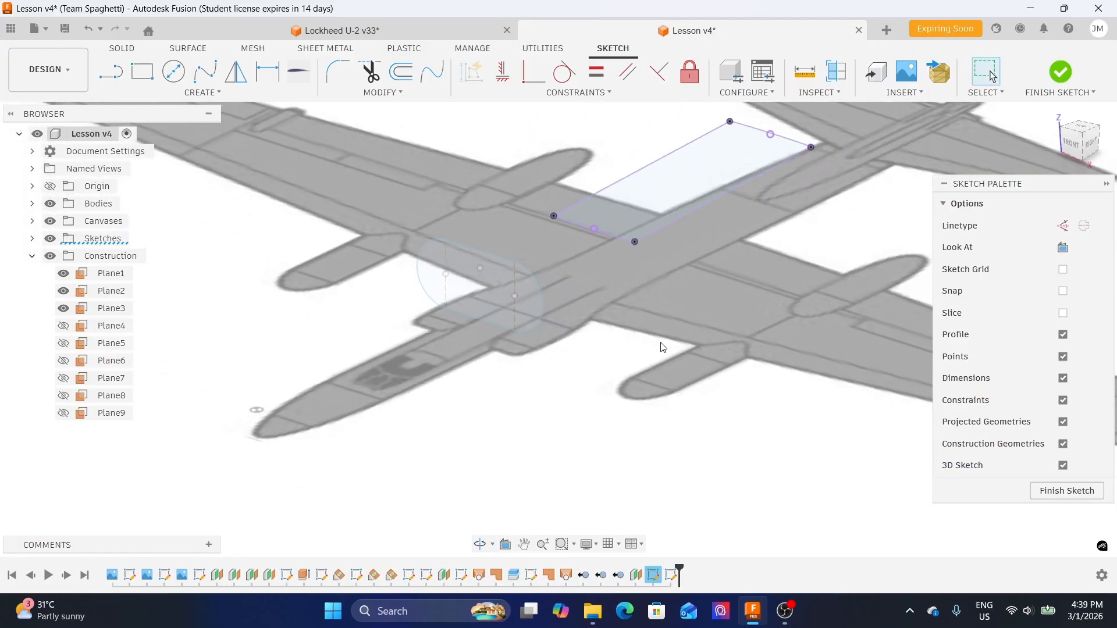
pyautogui.click(64, 343)
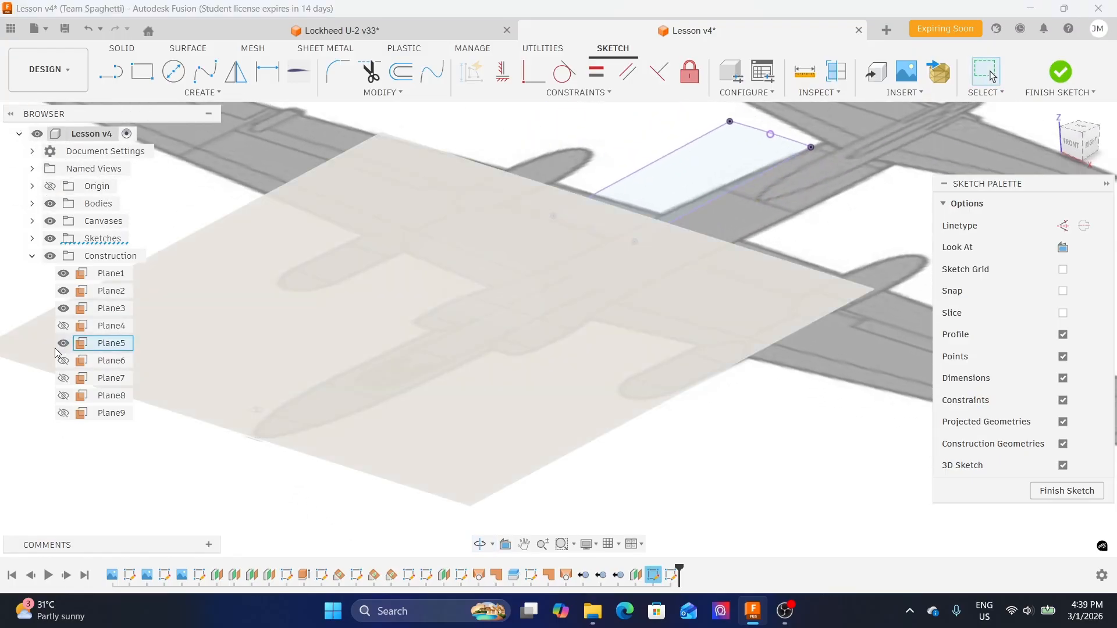
pyautogui.moveTo(703, 431)
pyautogui.keyDown('shift'); pyautogui.mouseDown(button='middle')
pyautogui.moveTo(648, 409)
pyautogui.moveTo(668, 405)
pyautogui.moveTo(663, 438)
pyautogui.mouseUp(button='middle'); pyautogui.keyUp('shift')
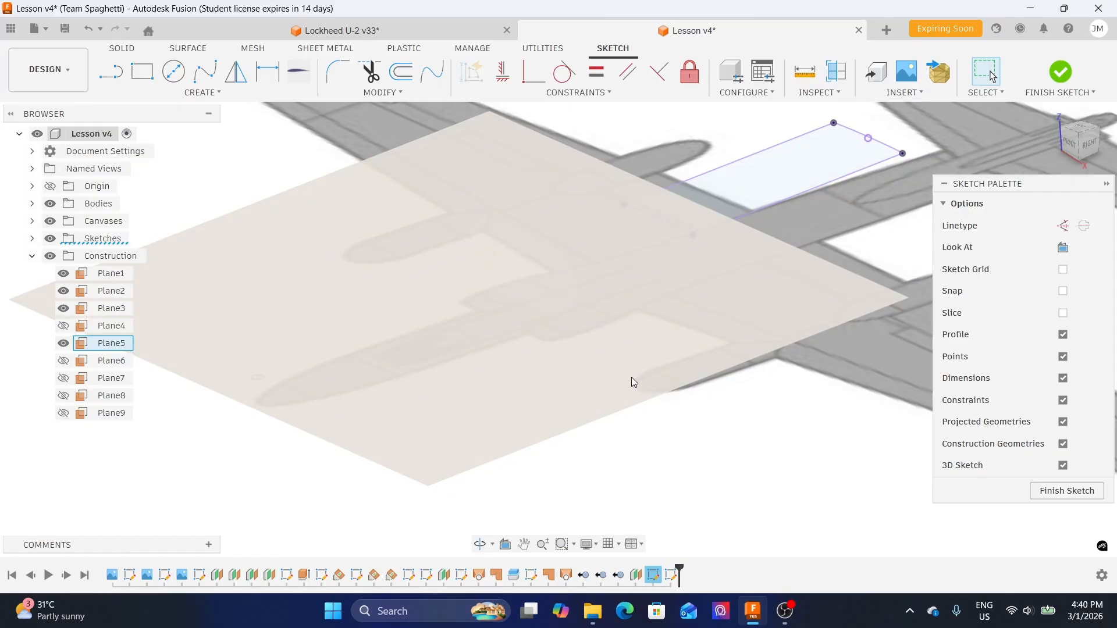
pyautogui.keyDown('shift'); pyautogui.moveTo(811, 356); pyautogui.dragTo(798, 344, button='middle'); pyautogui.keyUp('shift')
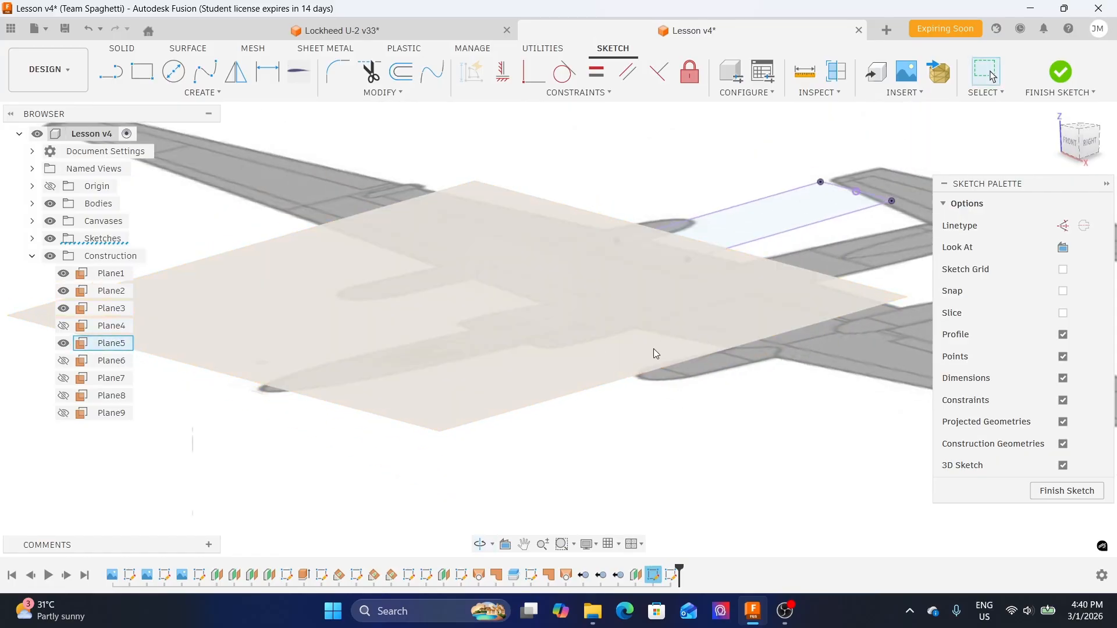
pyautogui.keyDown('shift'); pyautogui.moveTo(571, 313); pyautogui.dragTo(576, 309, button='middle'); pyautogui.keyUp('shift')
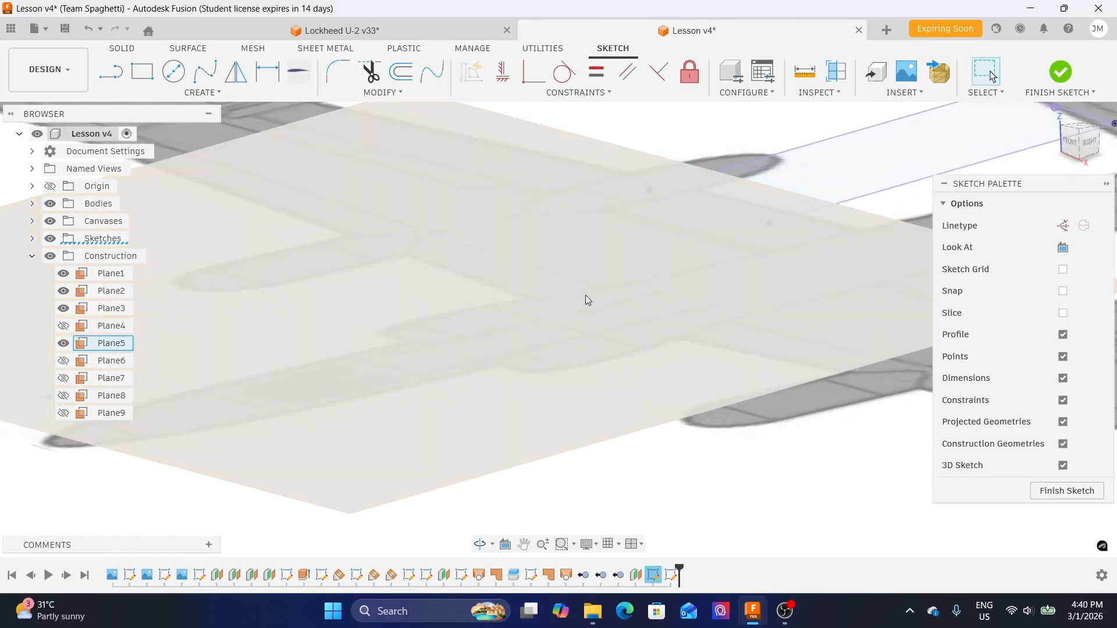
pyautogui.click(63, 343)
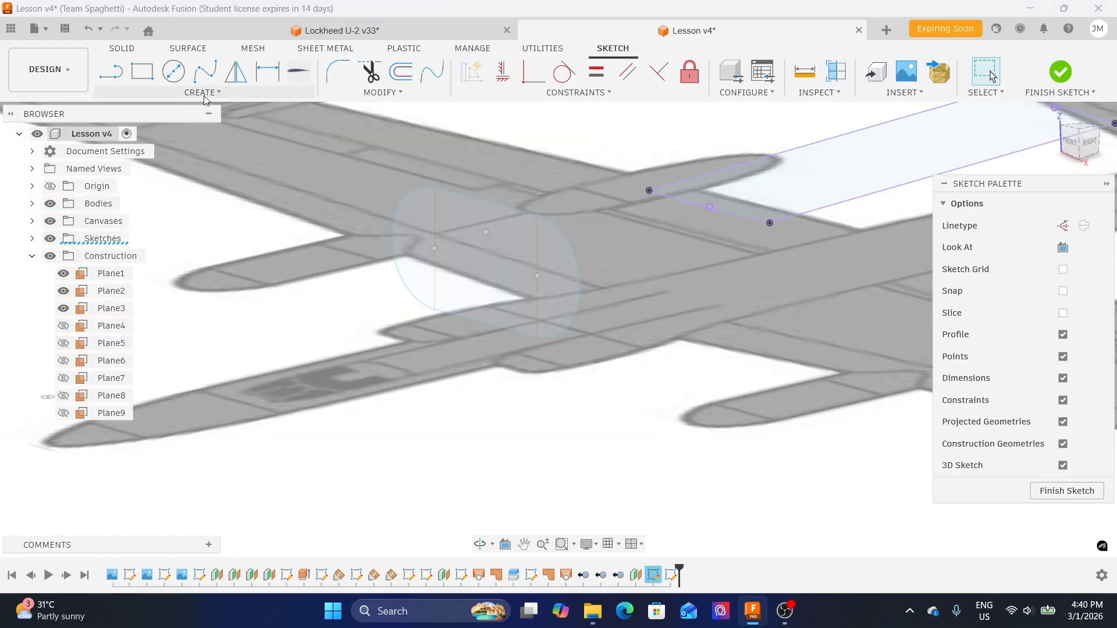
# - Intersect the slot profile's port-side end arc with the sketch plane to create a linked reference point
pyautogui.click(205, 94)
pyautogui.moveTo(238, 329)
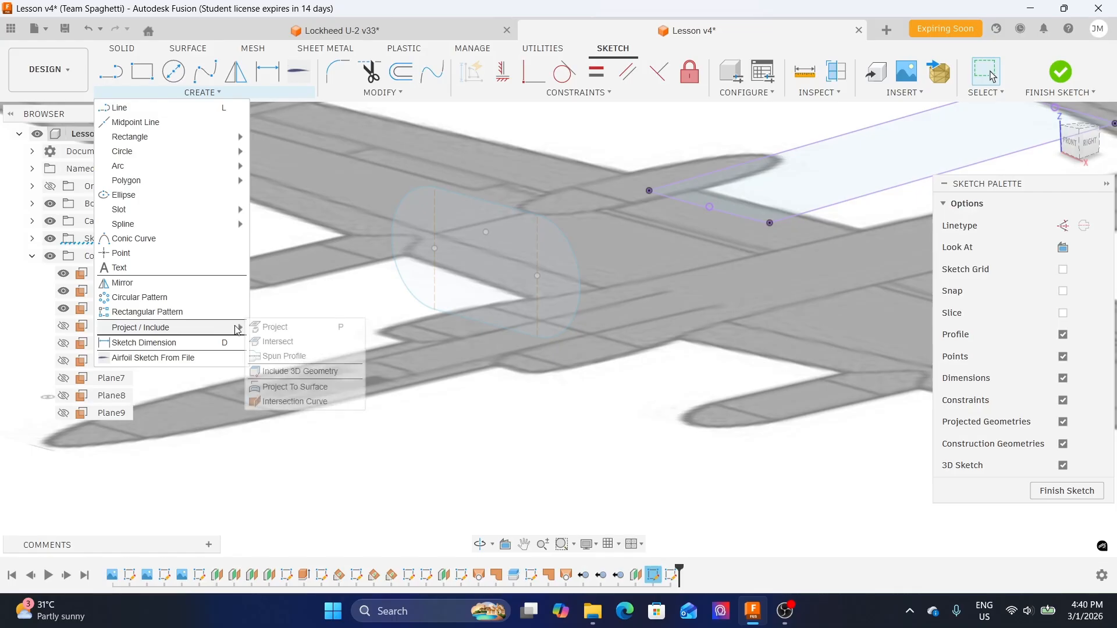
pyautogui.click(269, 341)
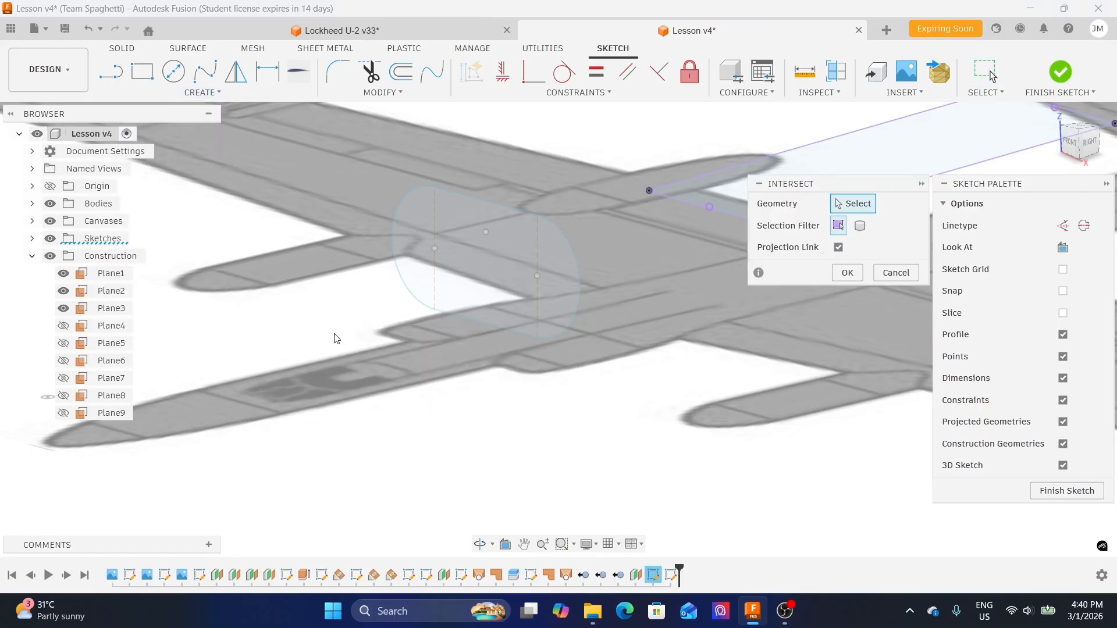
pyautogui.click(570, 328)
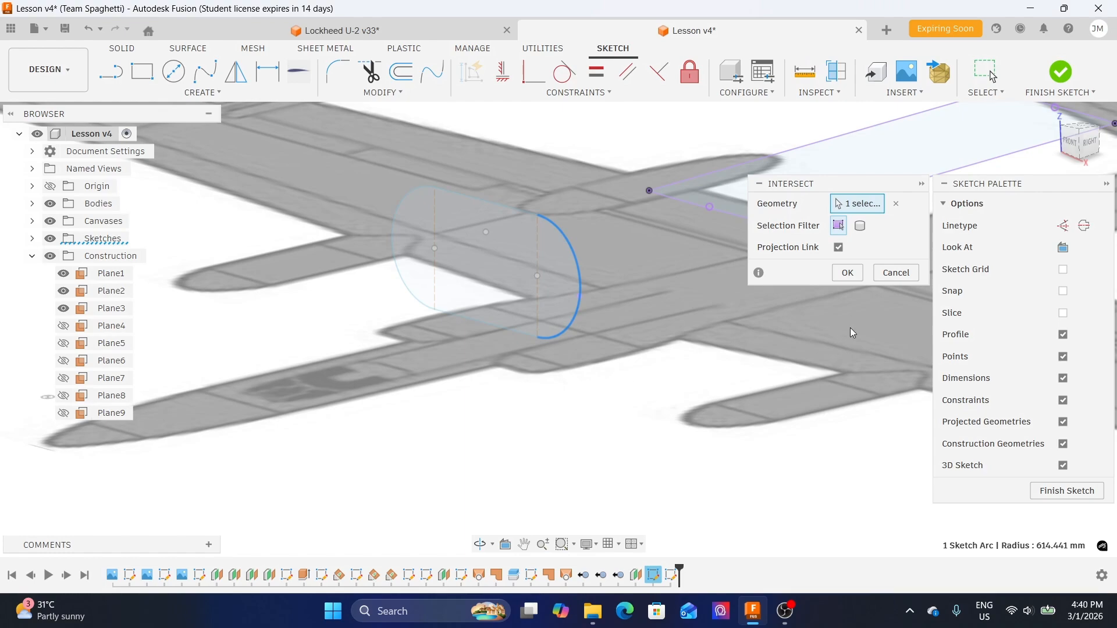
pyautogui.click(846, 273)
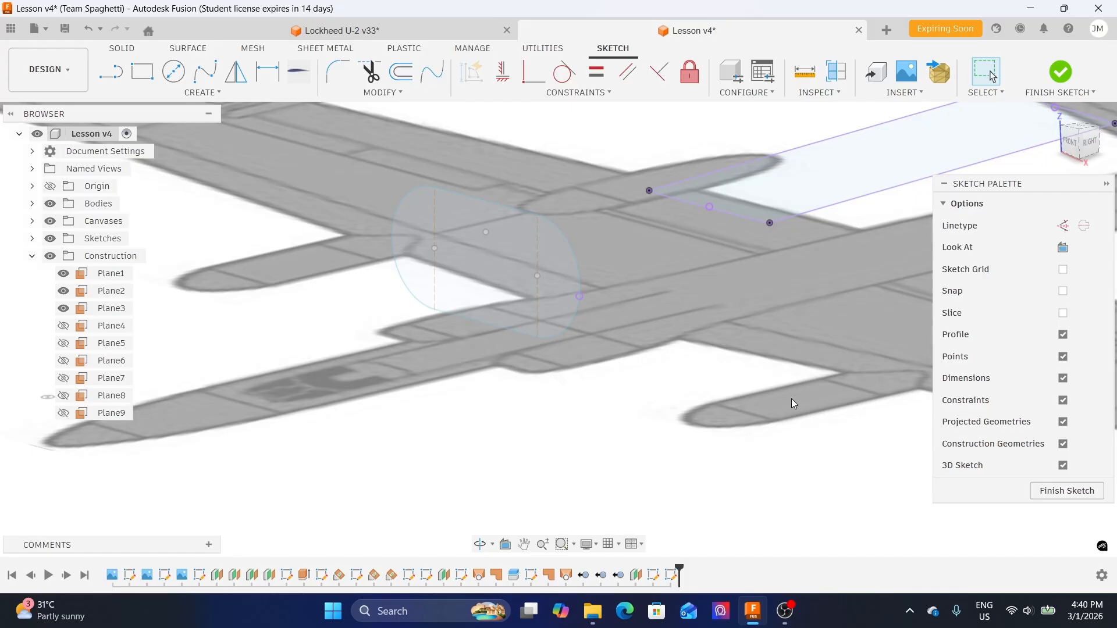
# - Draw a two-point spline from the arc's intersection point to the front port corner of the projected body outline
pyautogui.click(210, 80)
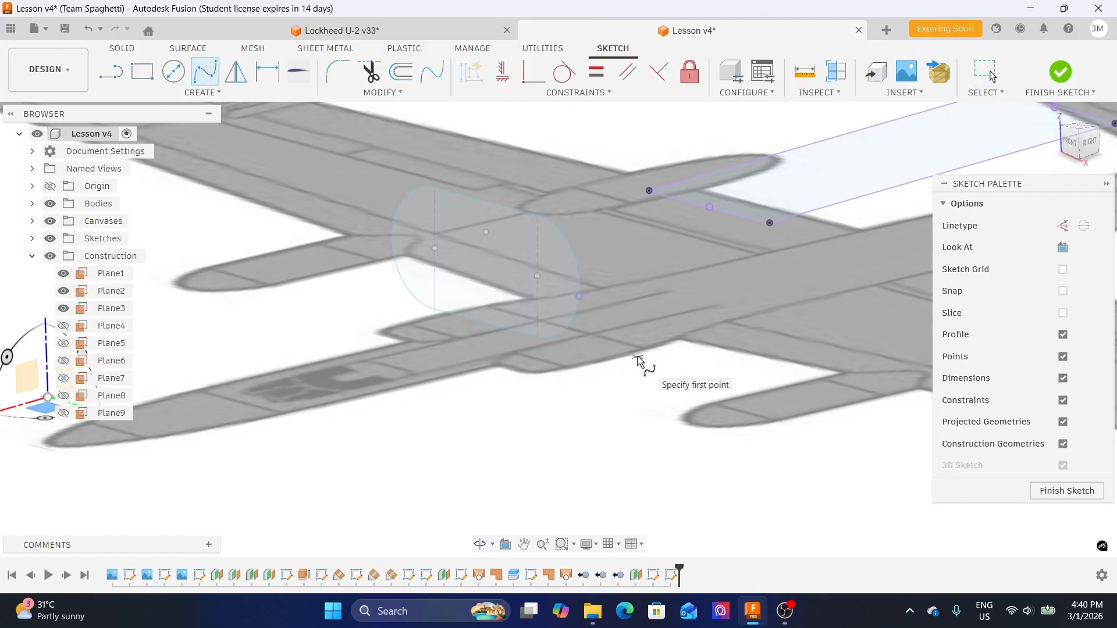
pyautogui.scroll(1, 619, 346)
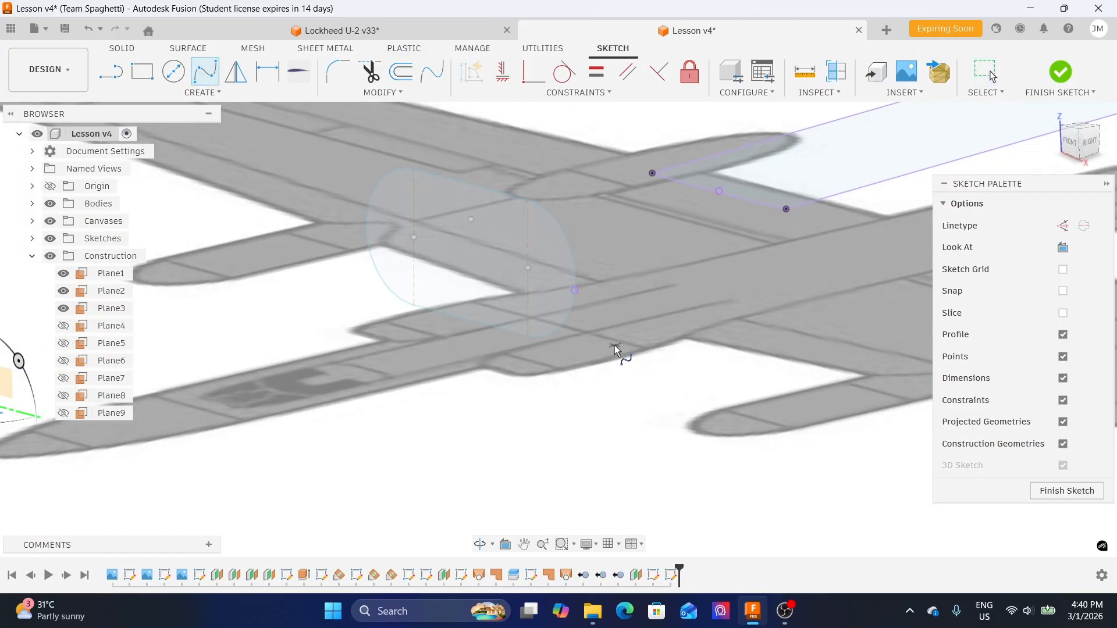
pyautogui.click(574, 289)
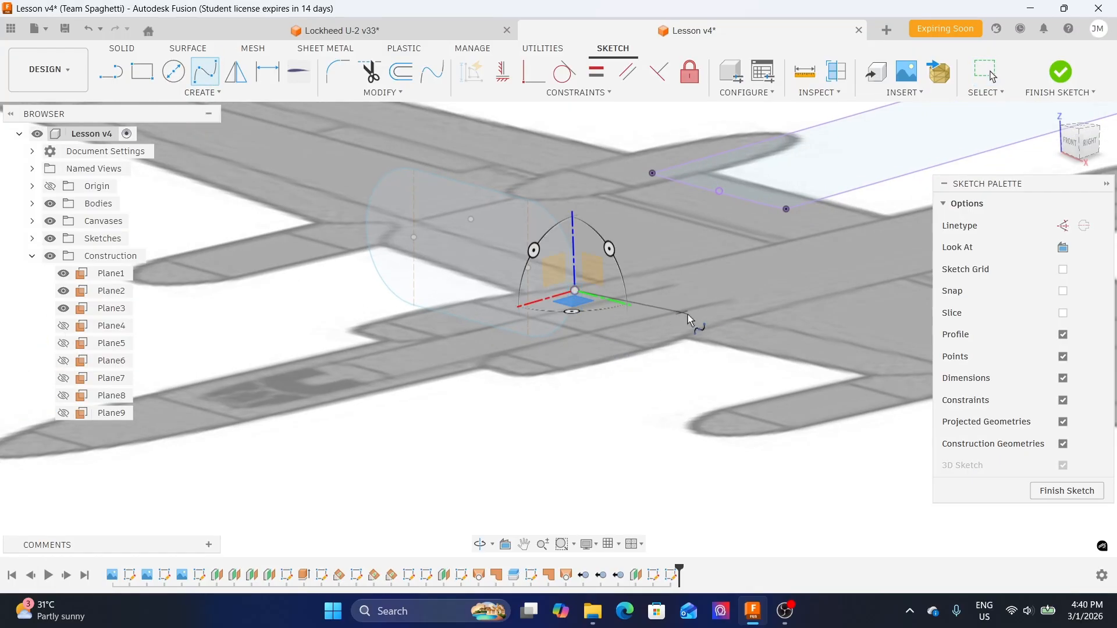
pyautogui.click(787, 210)
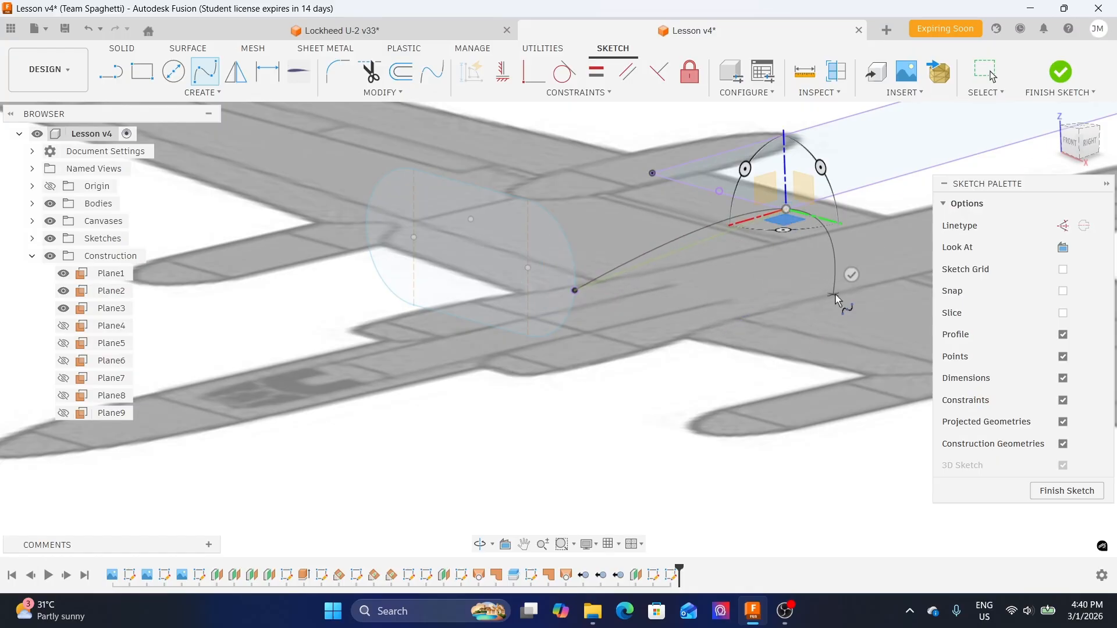
pyautogui.click(850, 275)
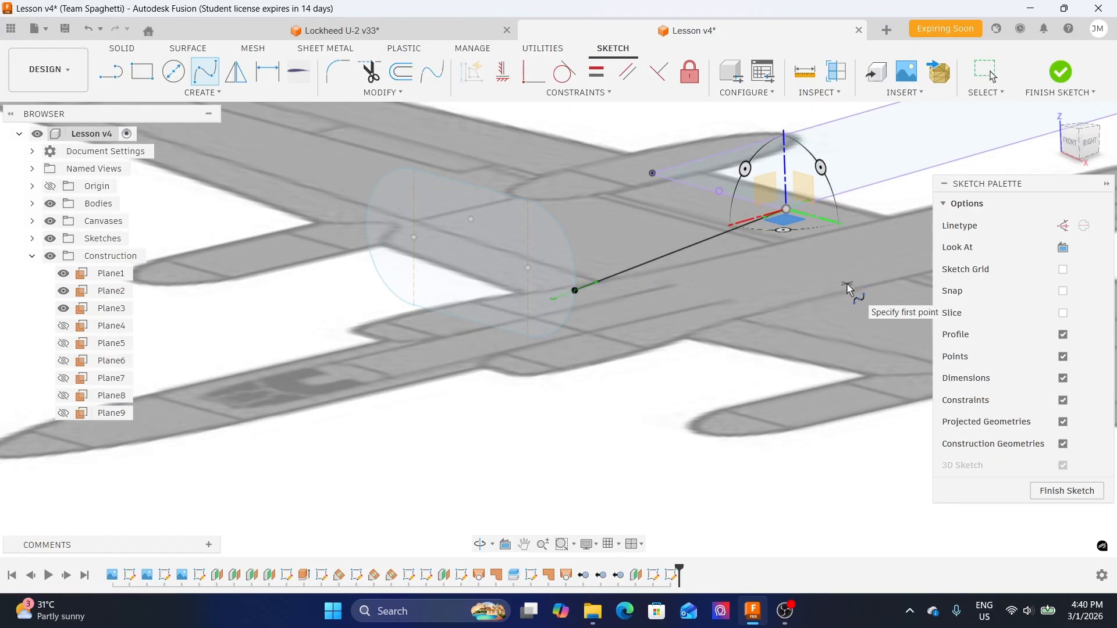
pyautogui.press('Escape')
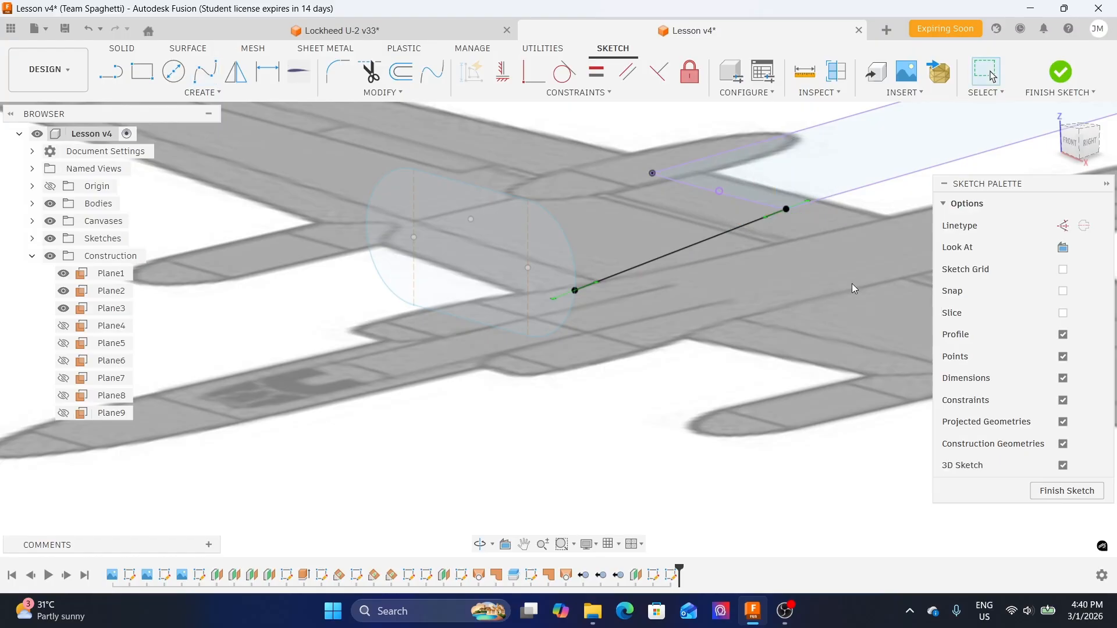
# - Constrain the tangent handle at the spline's rear end horizontally in the top view
pyautogui.click(1077, 131)
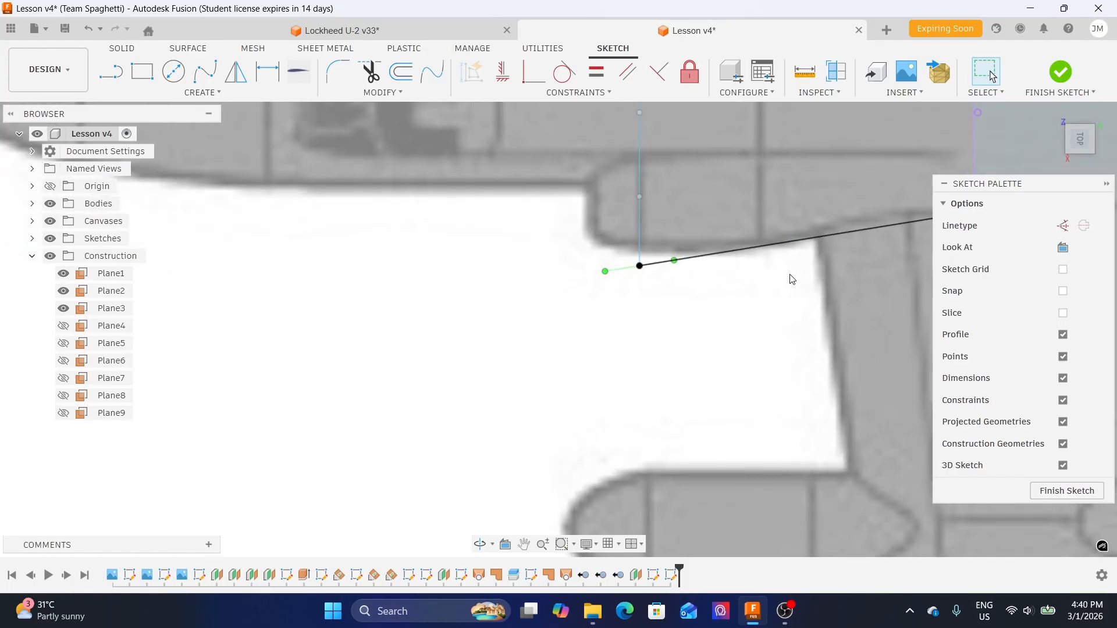
pyautogui.moveTo(793, 277); pyautogui.dragTo(434, 314, button='middle')
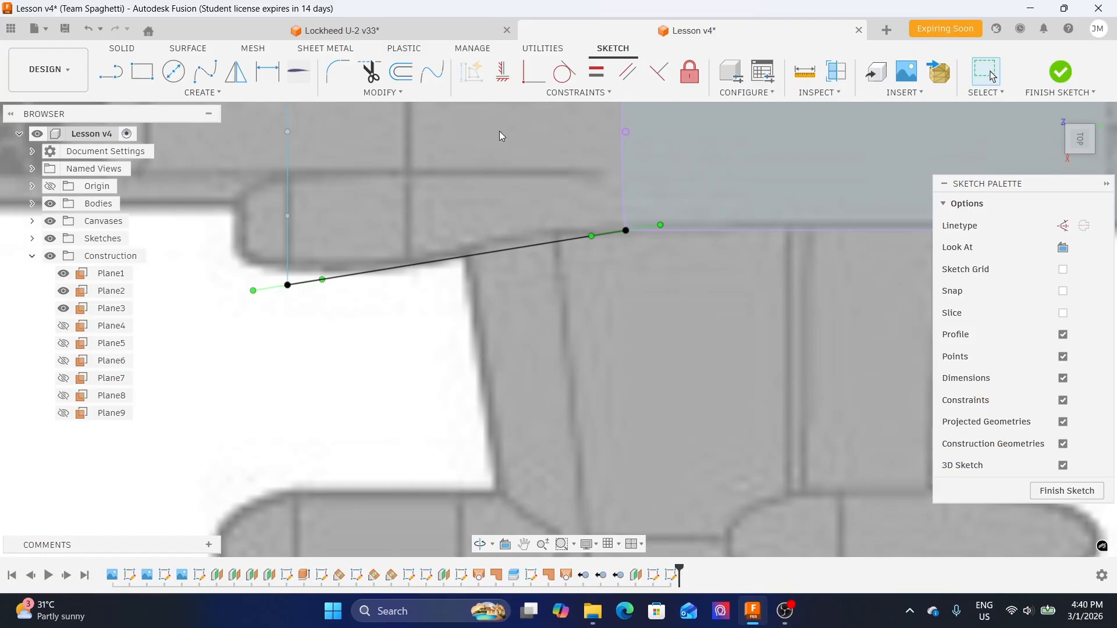
pyautogui.click(498, 69)
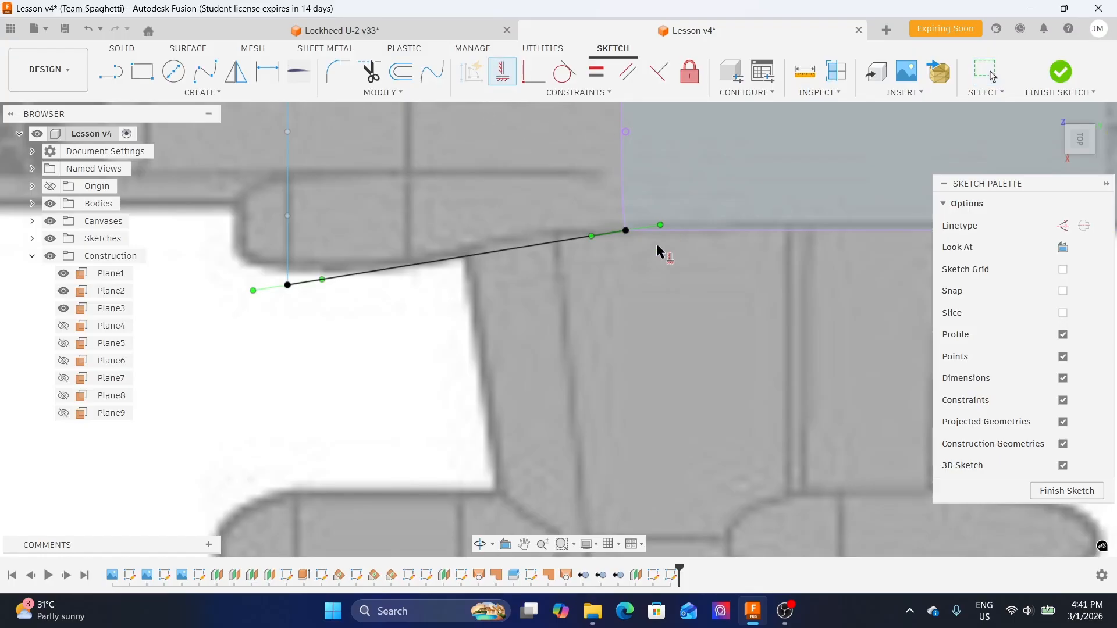
pyautogui.scroll(3, 658, 251)
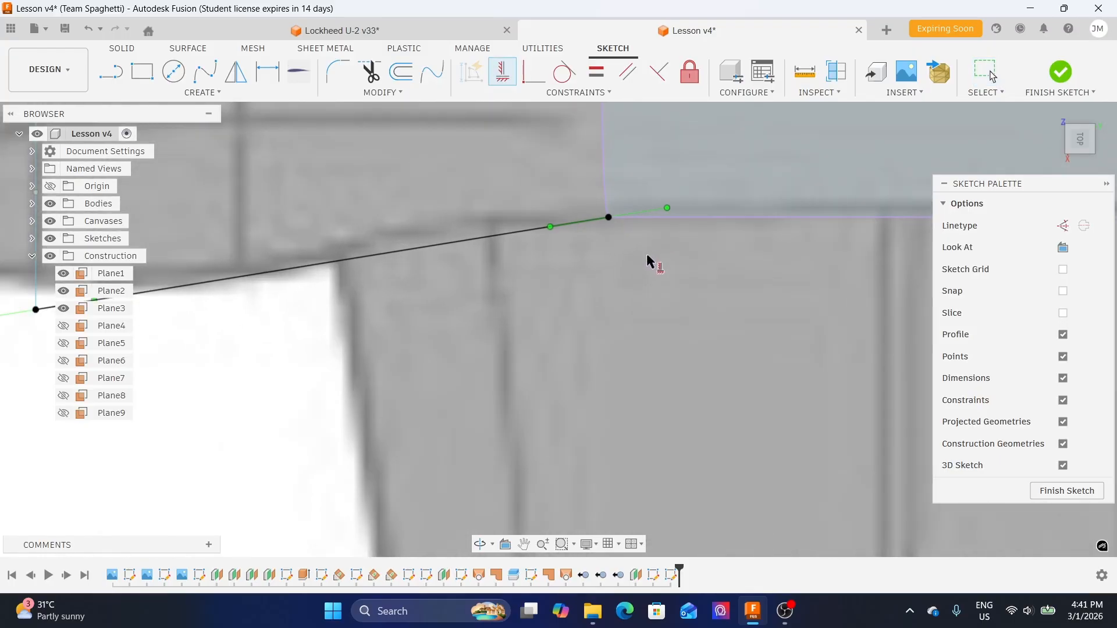
pyautogui.click(653, 208)
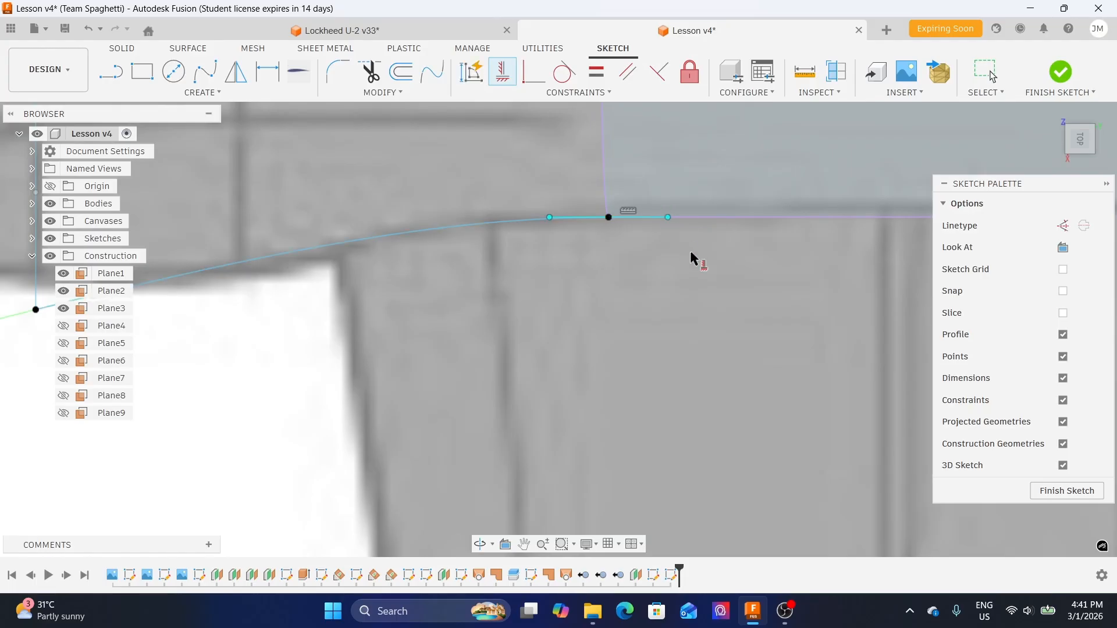
pyautogui.scroll(-3, 707, 291)
pyautogui.moveTo(470, 344); pyautogui.dragTo(674, 308, button='middle')
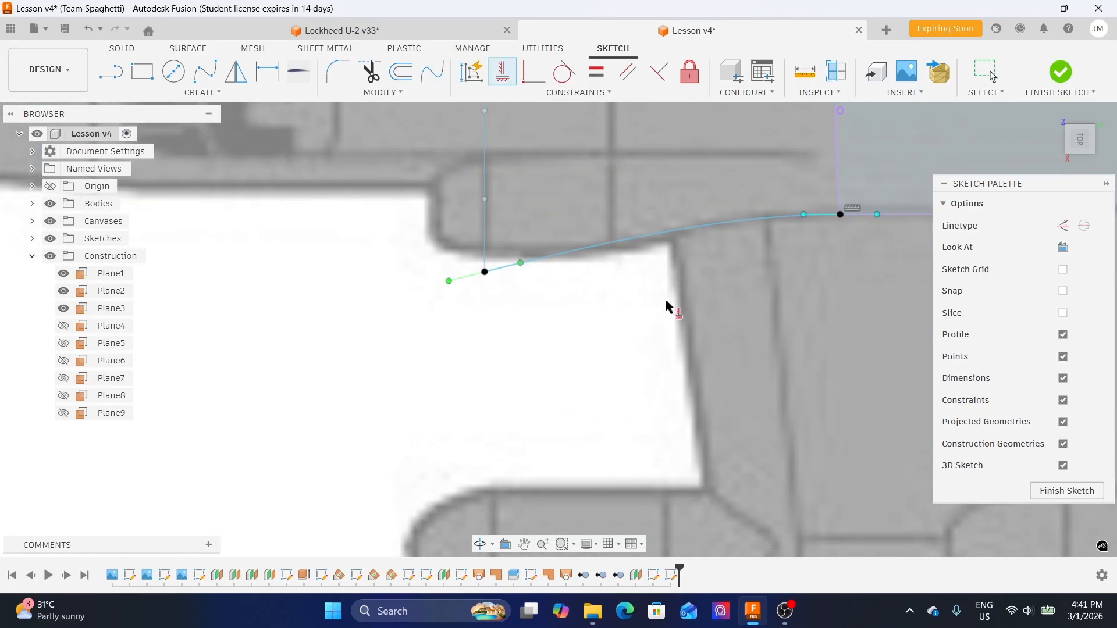
# - Constrain the tangent handle at the spline's front end horizontally in the top view
pyautogui.click(460, 280)
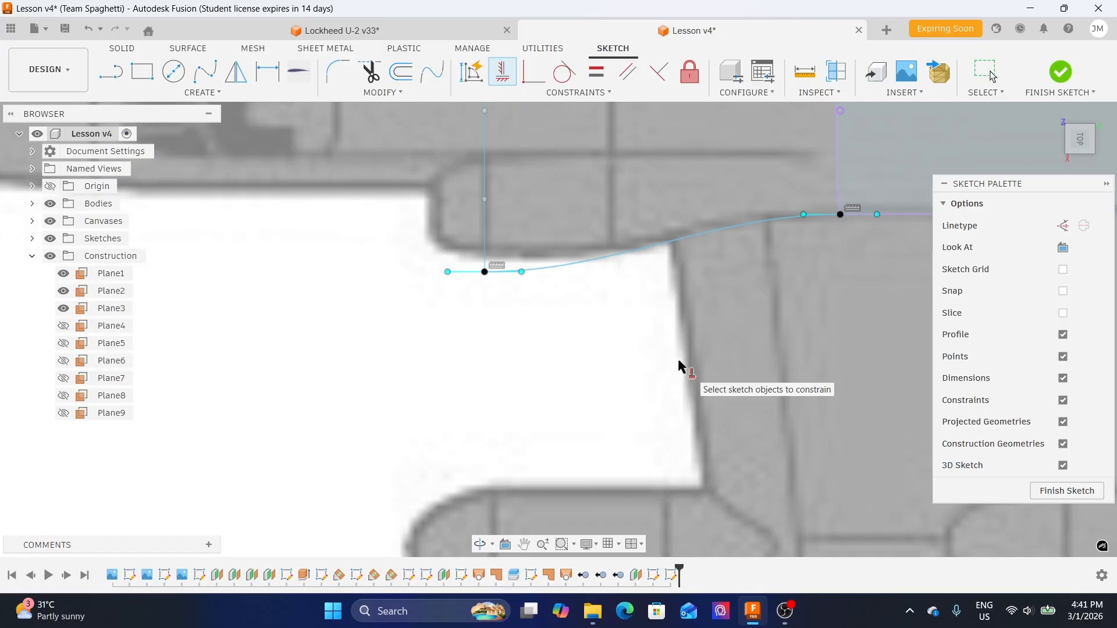
pyautogui.press('Escape')
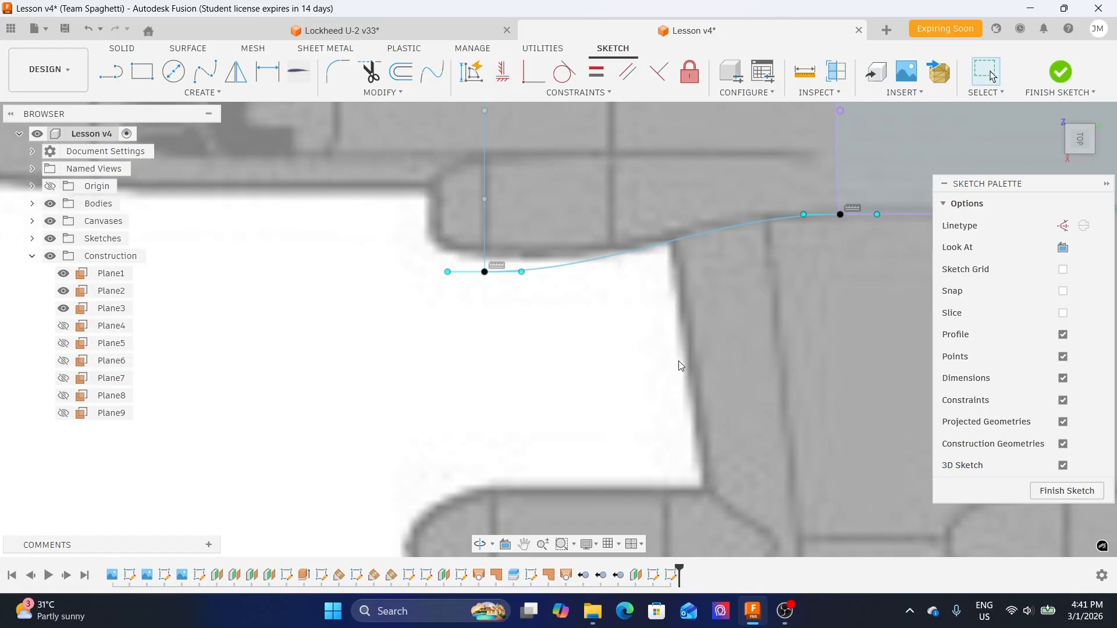
# - Examine how the intake spline follows the fuselage outline on the blueprint canvases in the top, right and front views
pyautogui.moveTo(771, 333); pyautogui.dragTo(595, 378, button='middle')
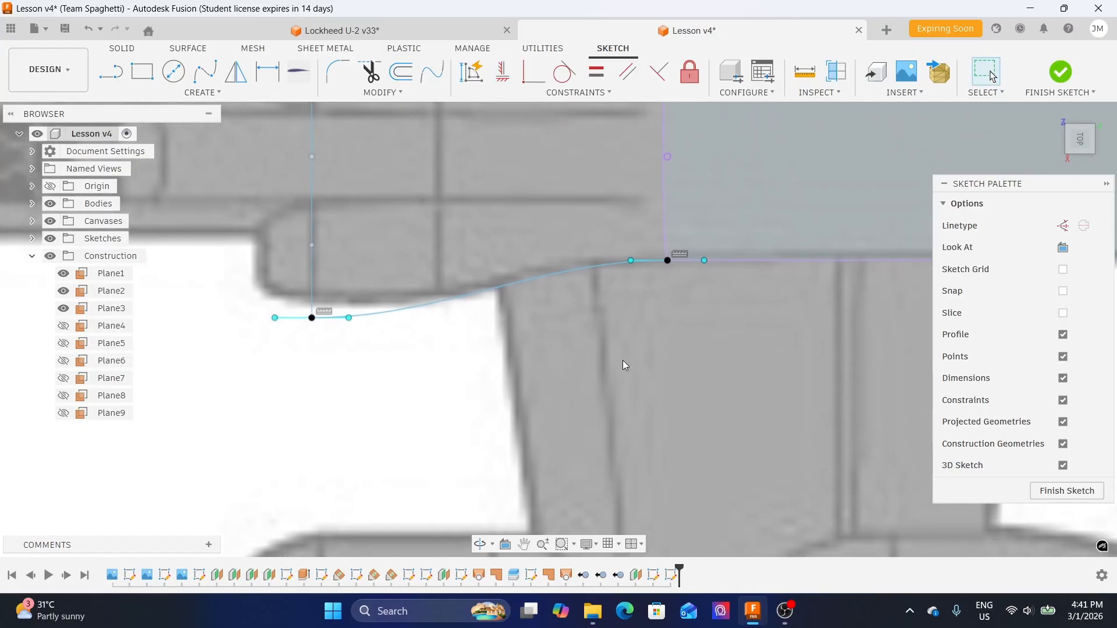
pyautogui.scroll(-5, 628, 344)
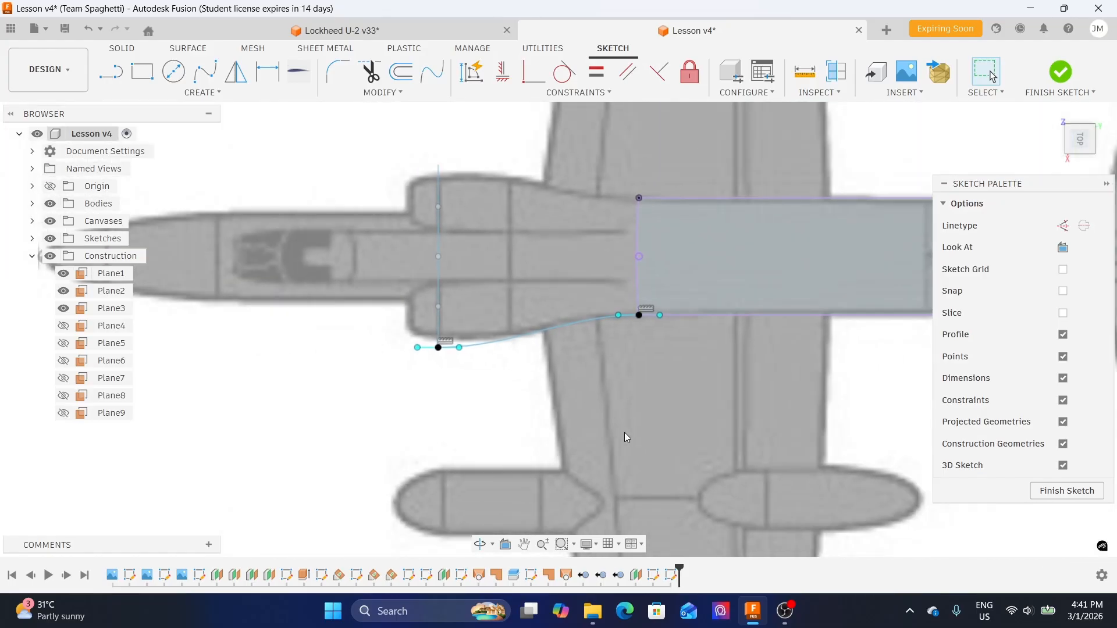
pyautogui.scroll(3, 603, 309)
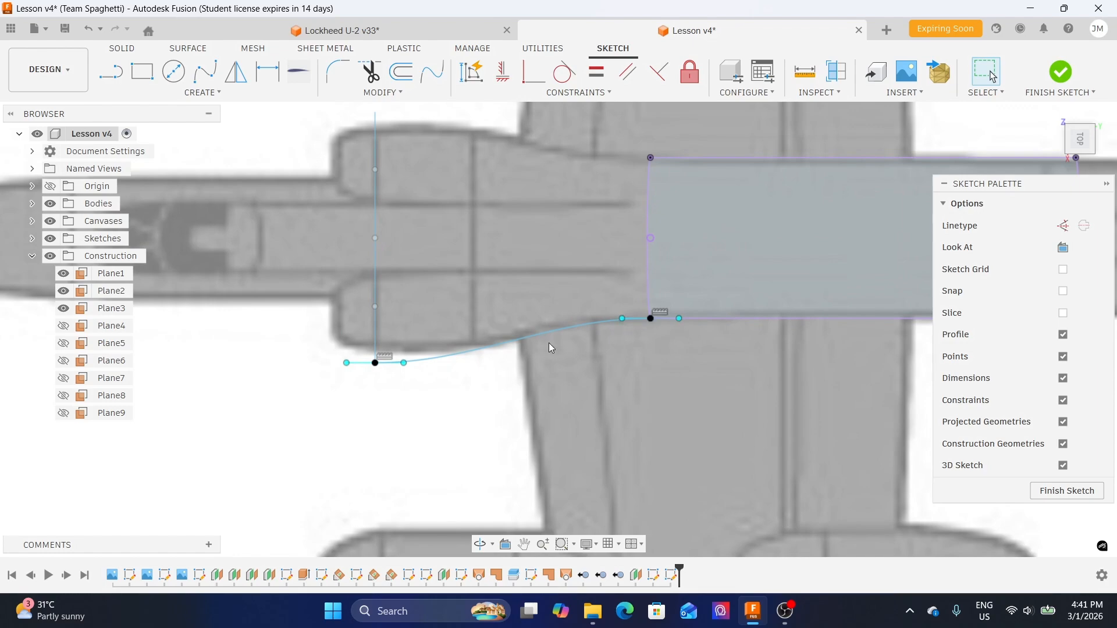
pyautogui.click(404, 363)
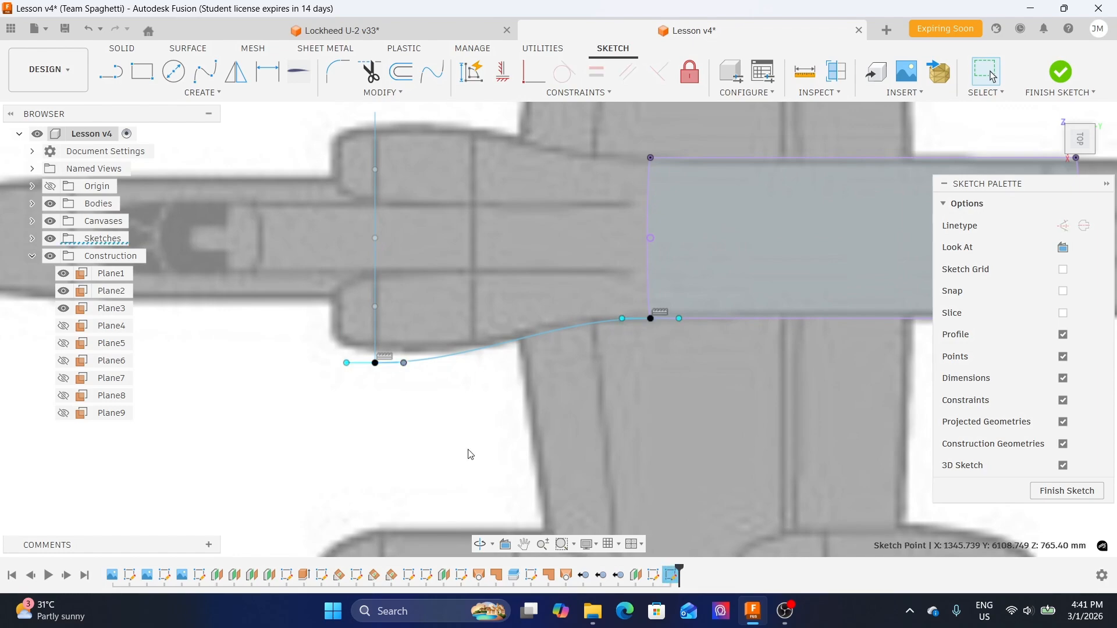
pyautogui.scroll(2, 454, 388)
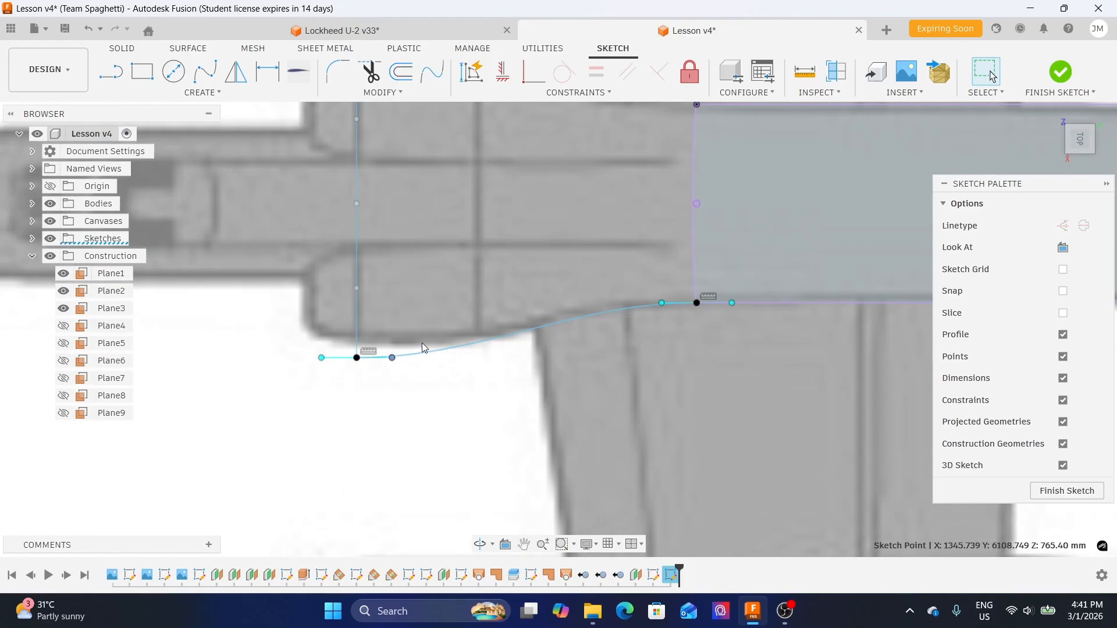
pyautogui.scroll(-2, 527, 369)
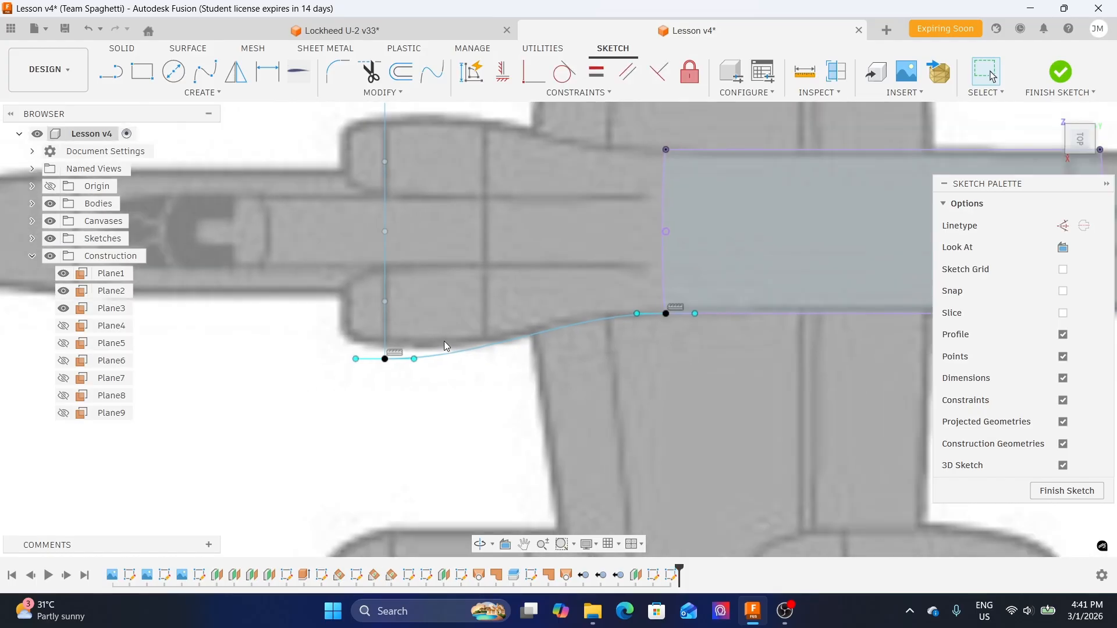
pyautogui.scroll(3, 424, 369)
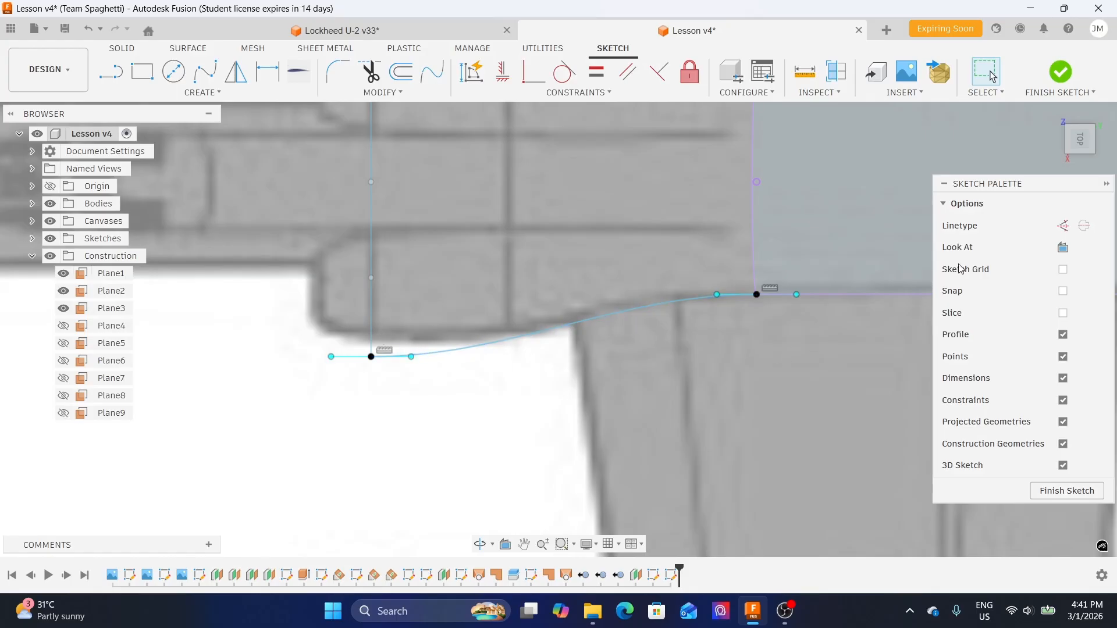
pyautogui.click(1079, 155)
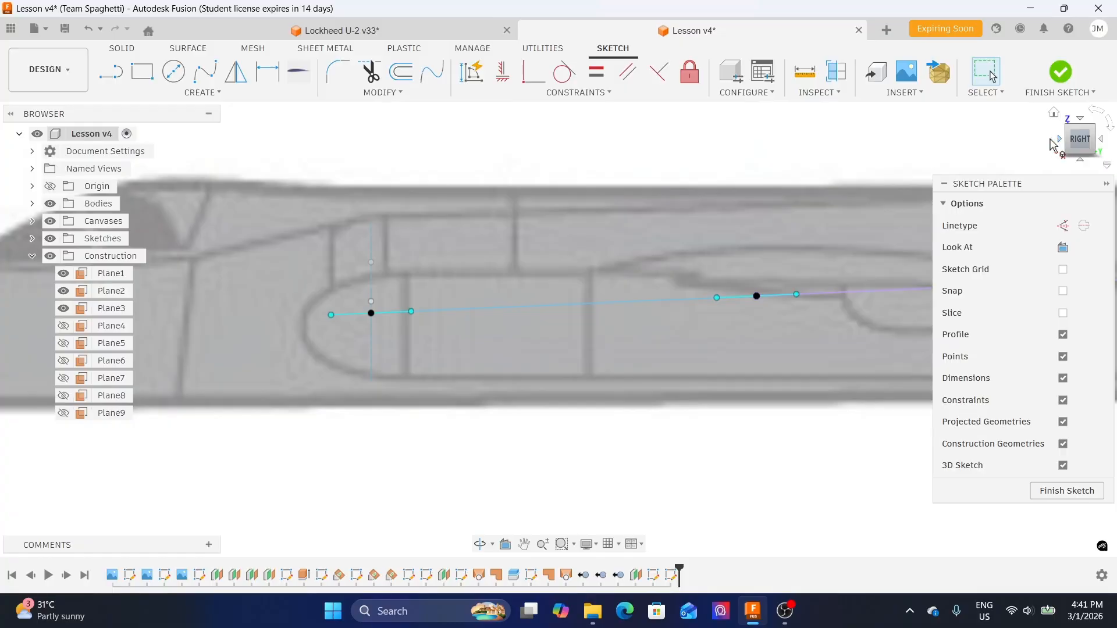
pyautogui.click(1057, 141)
pyautogui.scroll(2, 572, 299)
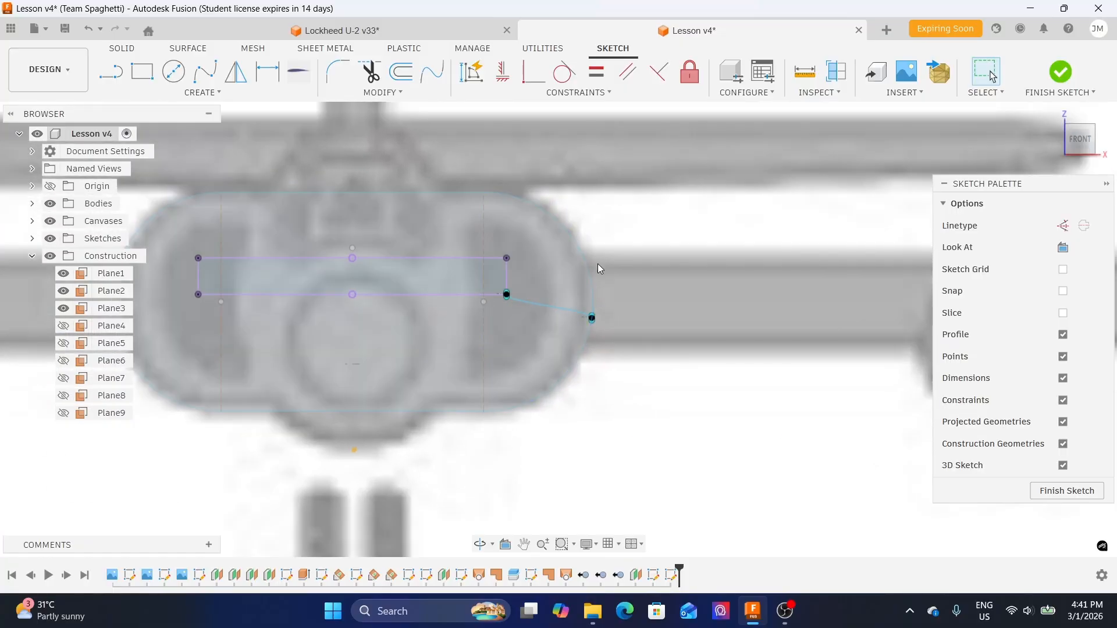
pyautogui.click(1080, 125)
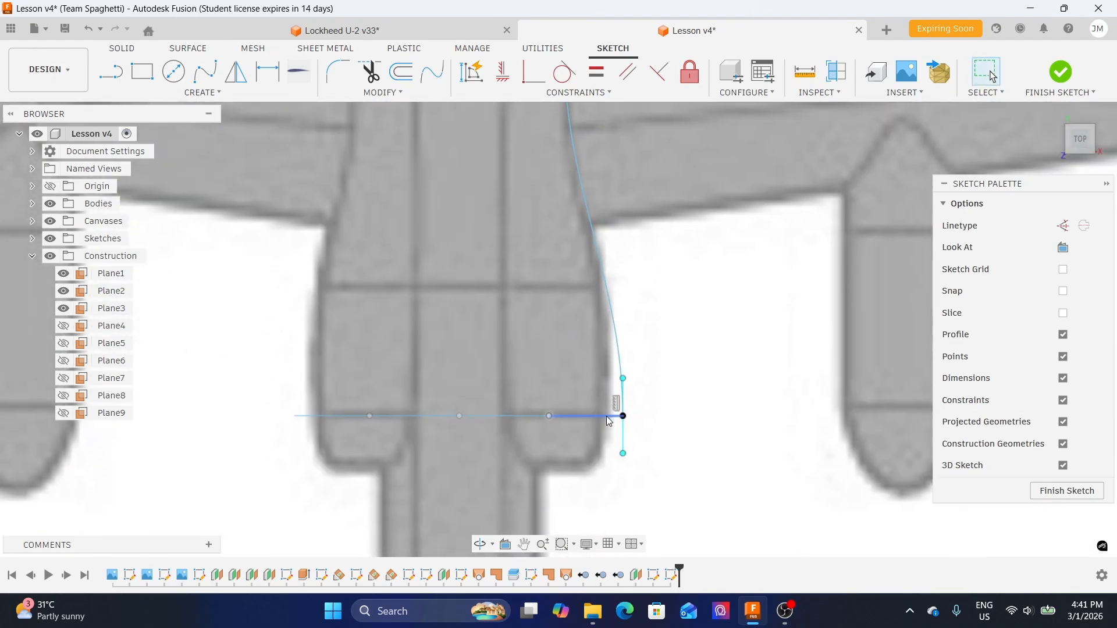
pyautogui.moveTo(644, 324); pyautogui.dragTo(654, 442, button='middle')
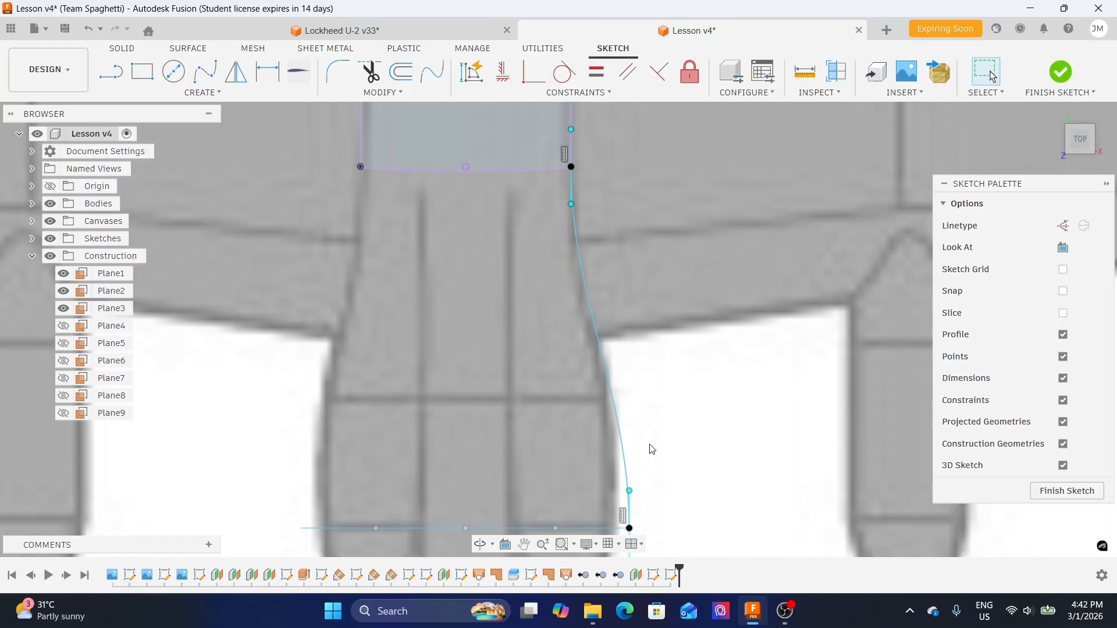
pyautogui.scroll(-2, 669, 412)
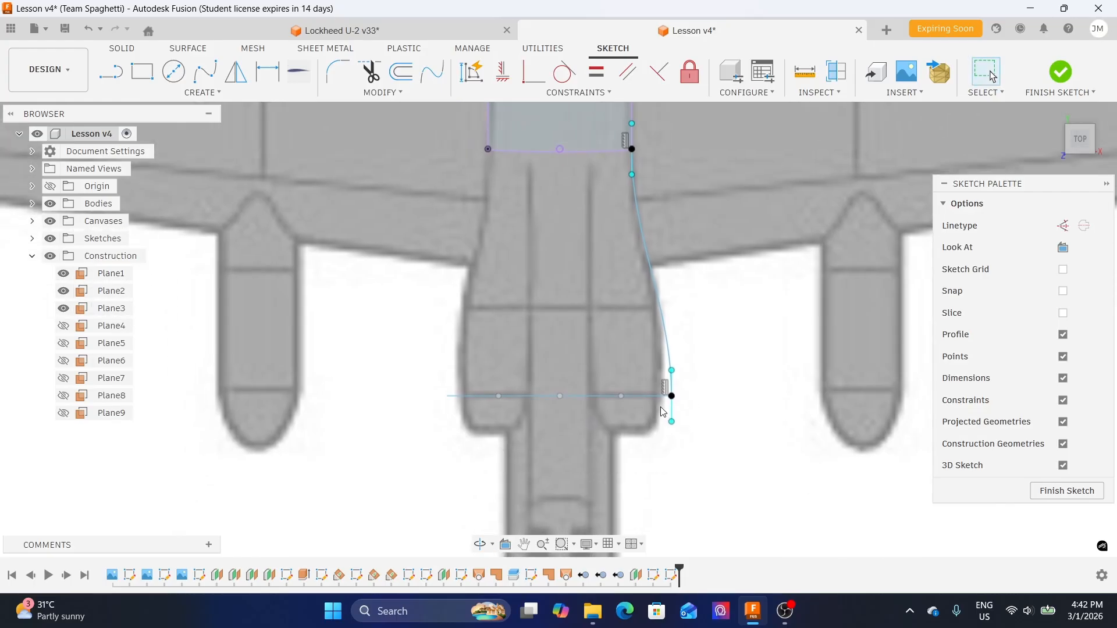
pyautogui.scroll(2, 661, 408)
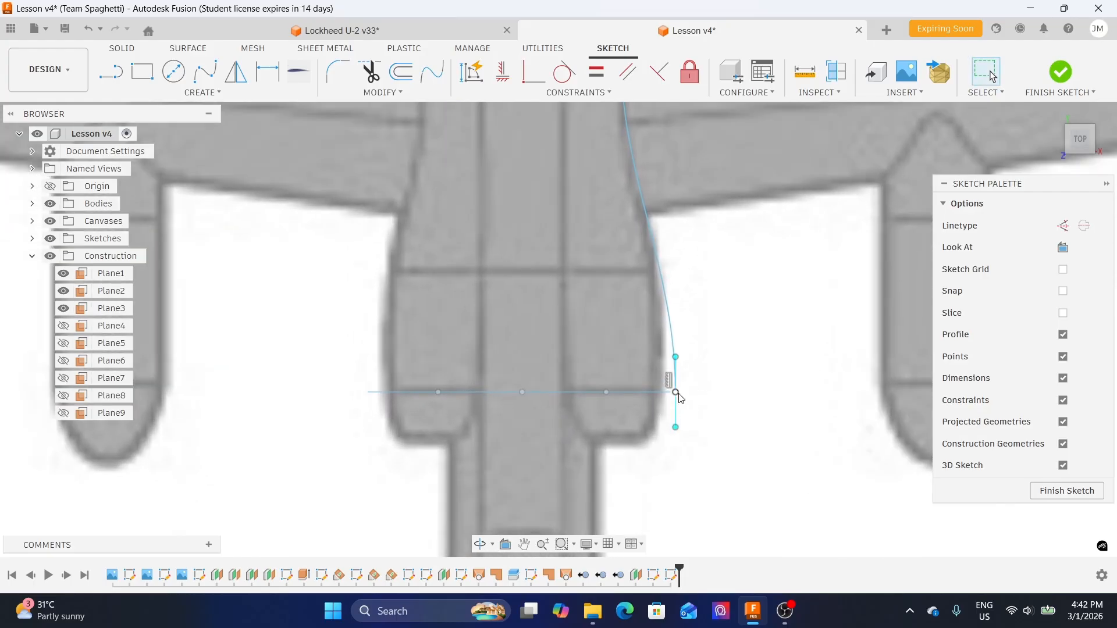
# - Inspect the slot profile's port-side end arc and the spline's connection to the body outline from the top and at an angle
pyautogui.moveTo(699, 369)
pyautogui.keyDown('shift'); pyautogui.mouseDown(button='middle')
pyautogui.moveTo(706, 332)
pyautogui.moveTo(672, 335)
pyautogui.mouseUp(button='middle'); pyautogui.keyUp('shift')
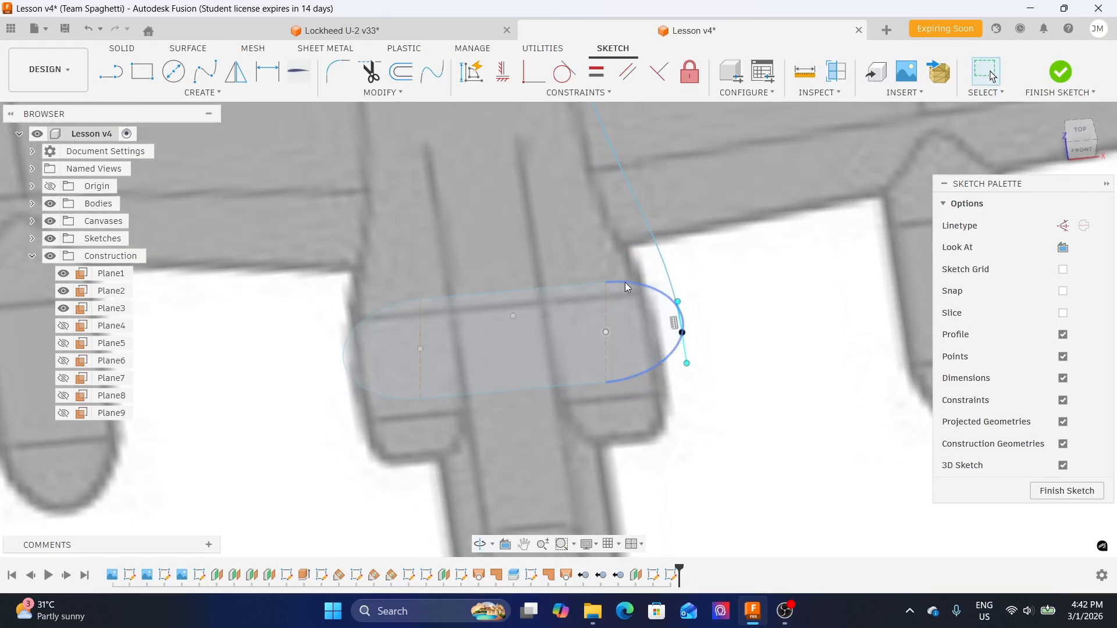
pyautogui.click(634, 379)
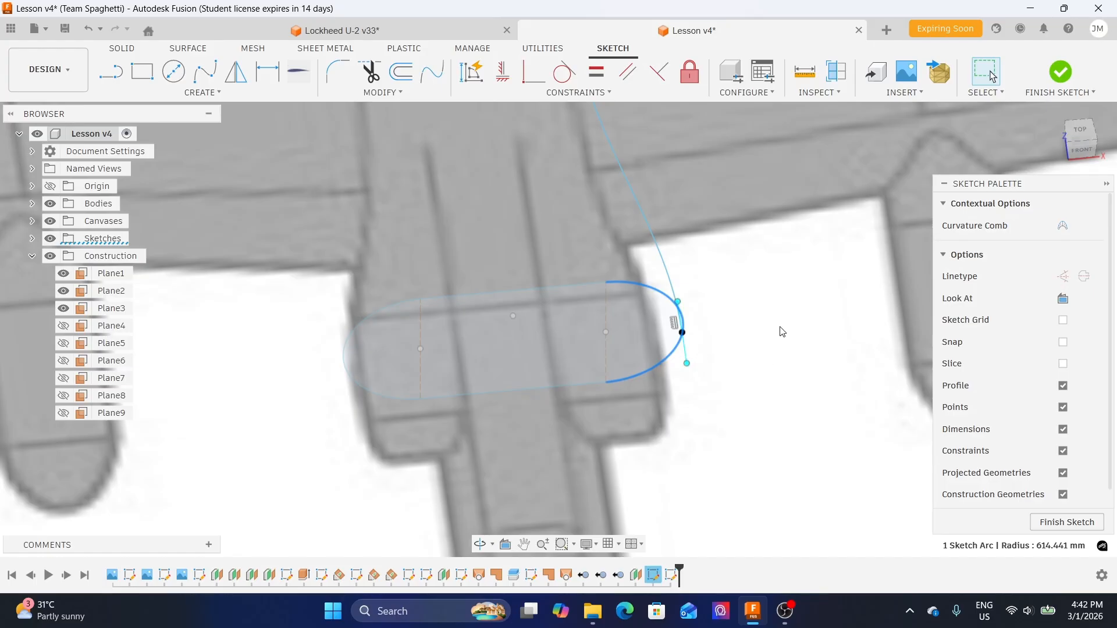
pyautogui.keyDown('shift'); pyautogui.moveTo(780, 331); pyautogui.dragTo(773, 331, button='middle'); pyautogui.keyUp('shift')
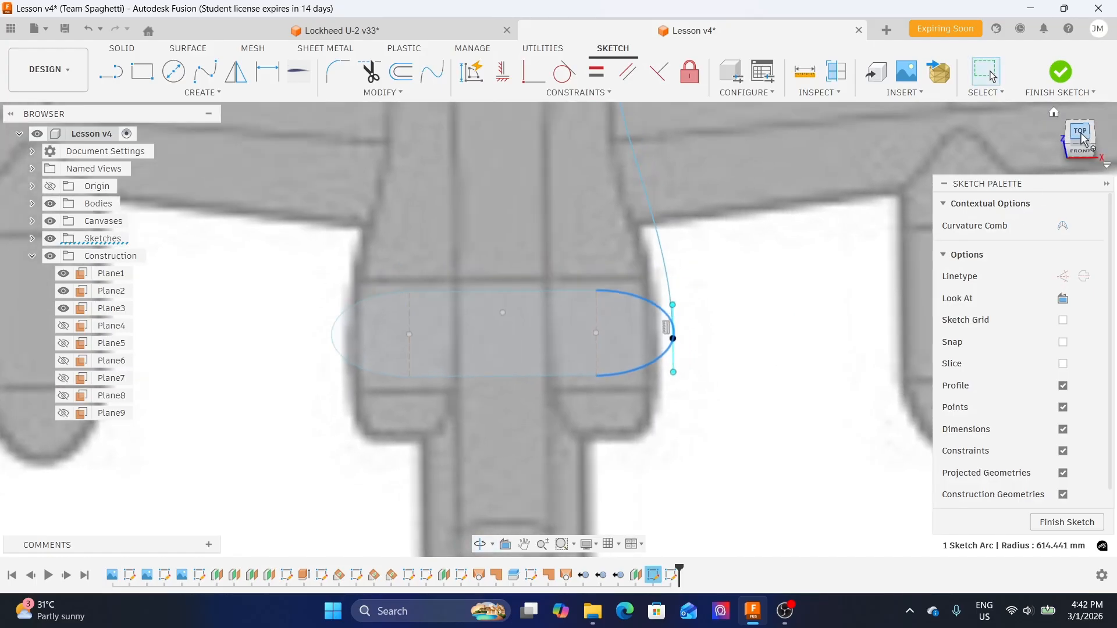
pyautogui.click(751, 312)
pyautogui.scroll(-2, 774, 302)
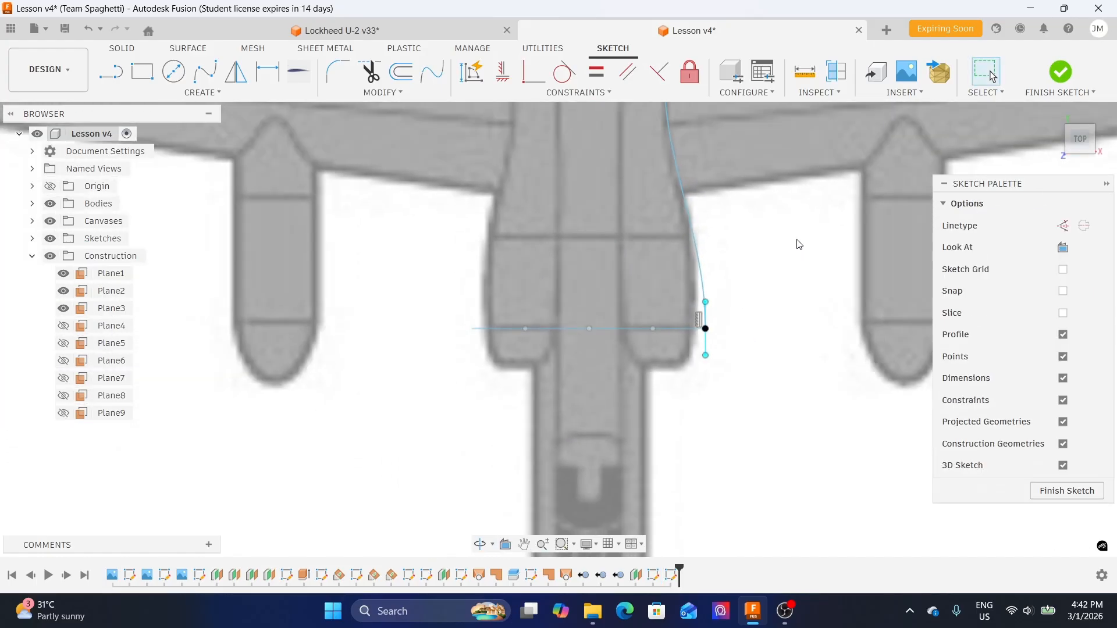
pyautogui.moveTo(791, 250); pyautogui.dragTo(768, 389, button='middle')
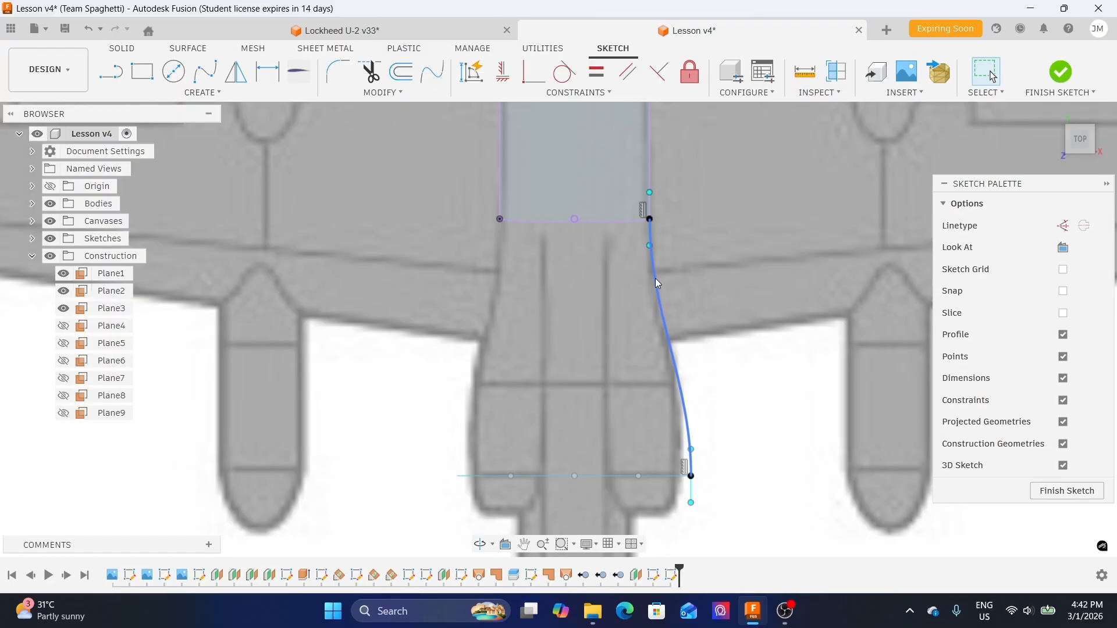
pyautogui.scroll(2, 655, 278)
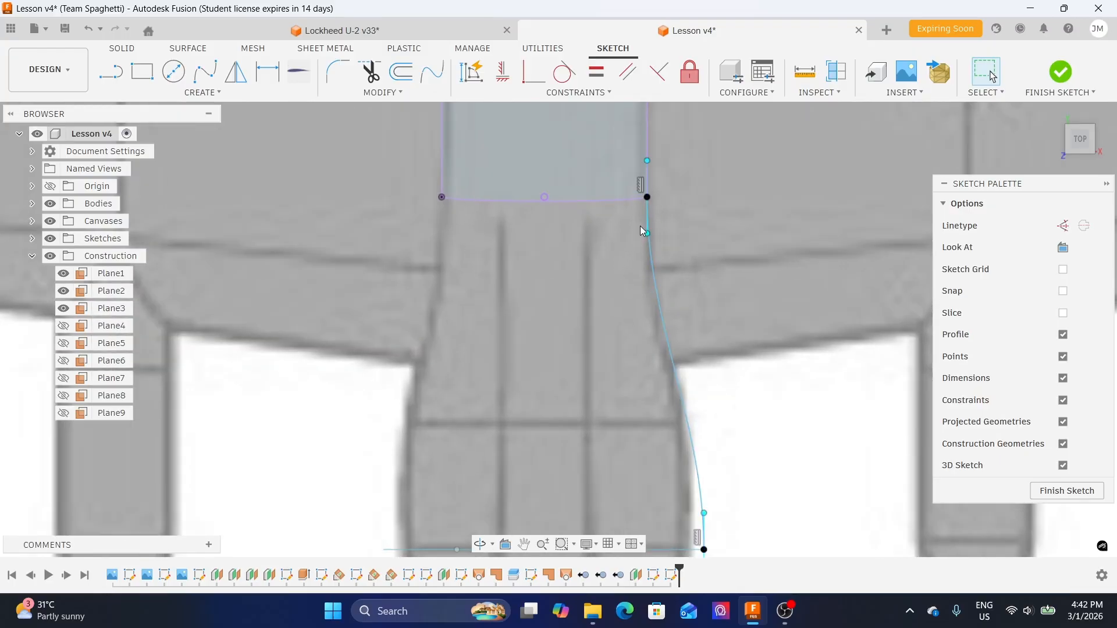
pyautogui.scroll(-1, 637, 284)
pyautogui.moveTo(666, 318)
pyautogui.keyDown('shift'); pyautogui.mouseDown(button='middle')
pyautogui.moveTo(731, 342)
pyautogui.moveTo(725, 291)
pyautogui.moveTo(706, 317)
pyautogui.moveTo(677, 310)
pyautogui.moveTo(741, 309)
pyautogui.moveTo(703, 291)
pyautogui.mouseUp(button='middle'); pyautogui.keyUp('shift')
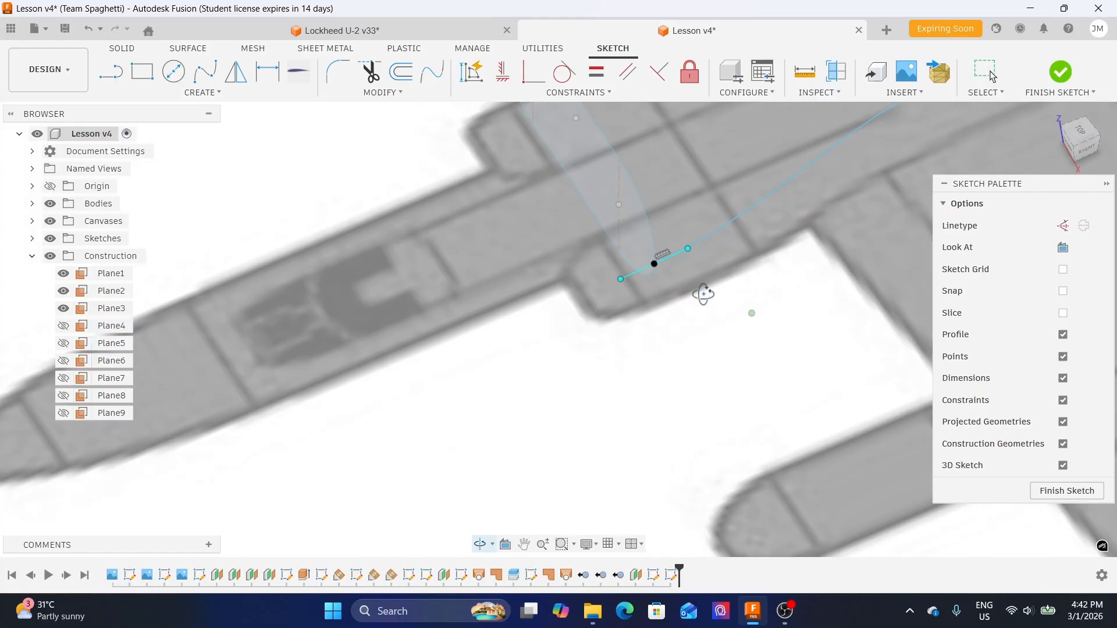
pyautogui.keyDown('shift'); pyautogui.moveTo(770, 296); pyautogui.dragTo(530, 365, button='middle'); pyautogui.keyUp('shift')
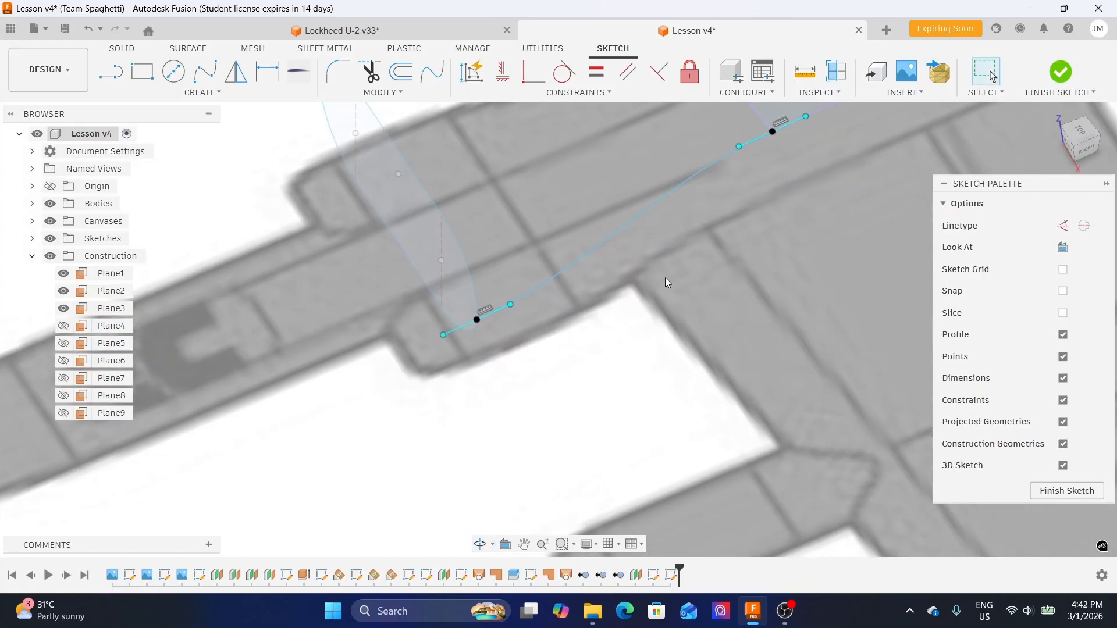
# - Draw a line about 1884 mm long from the origin at the nose straight back along the fuselage centreline
pyautogui.scroll(-2, 609, 357)
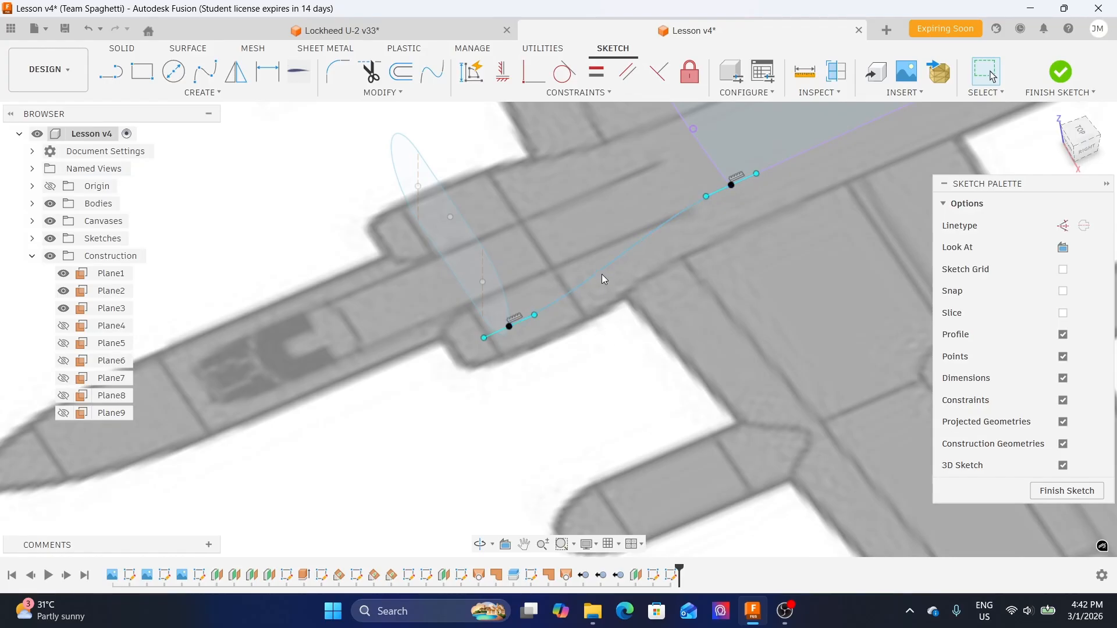
pyautogui.scroll(-3, 652, 331)
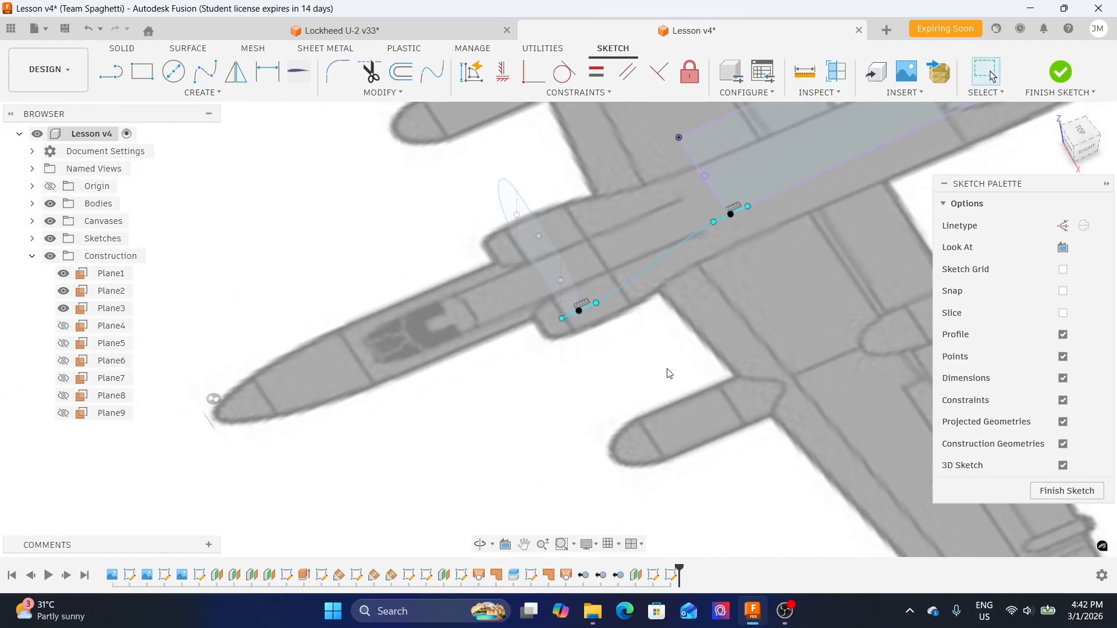
pyautogui.click(110, 71)
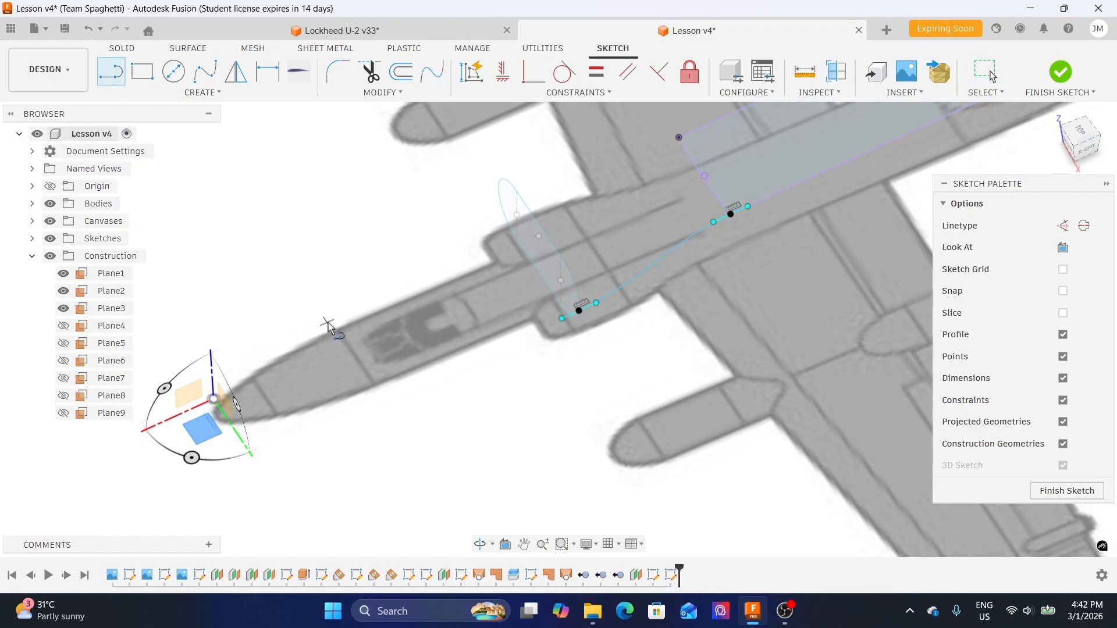
pyautogui.click(214, 400)
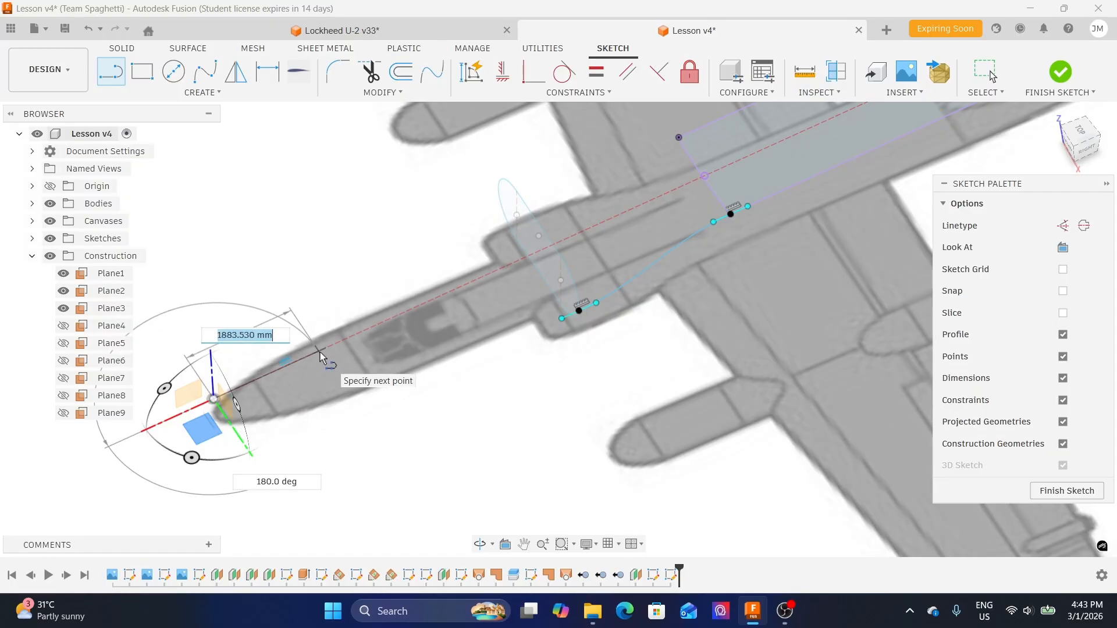
pyautogui.click(320, 353)
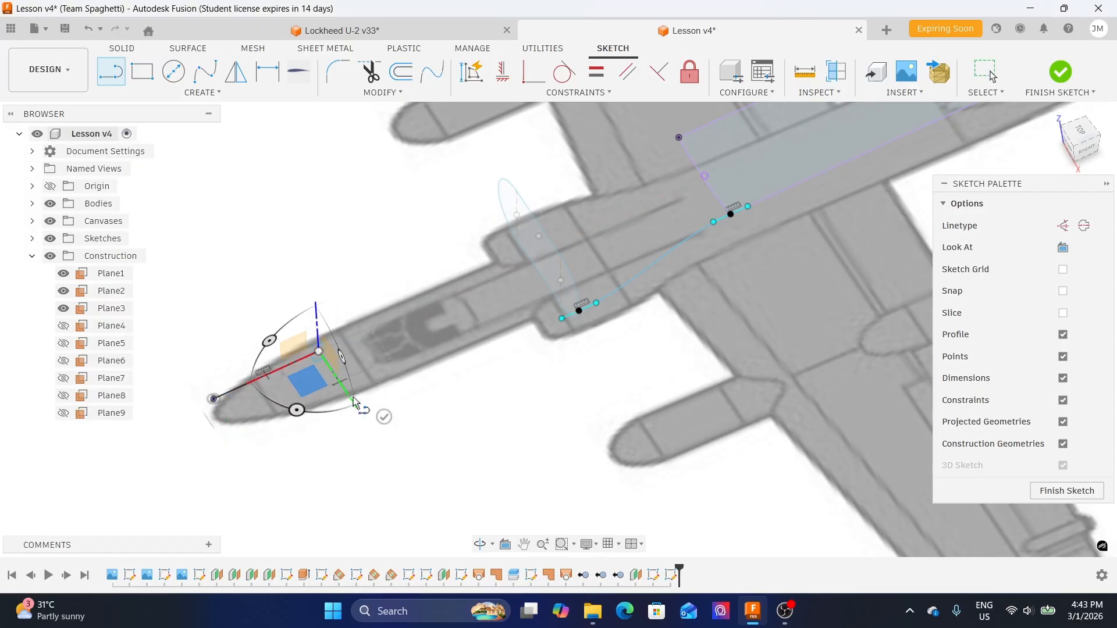
pyautogui.click(384, 417)
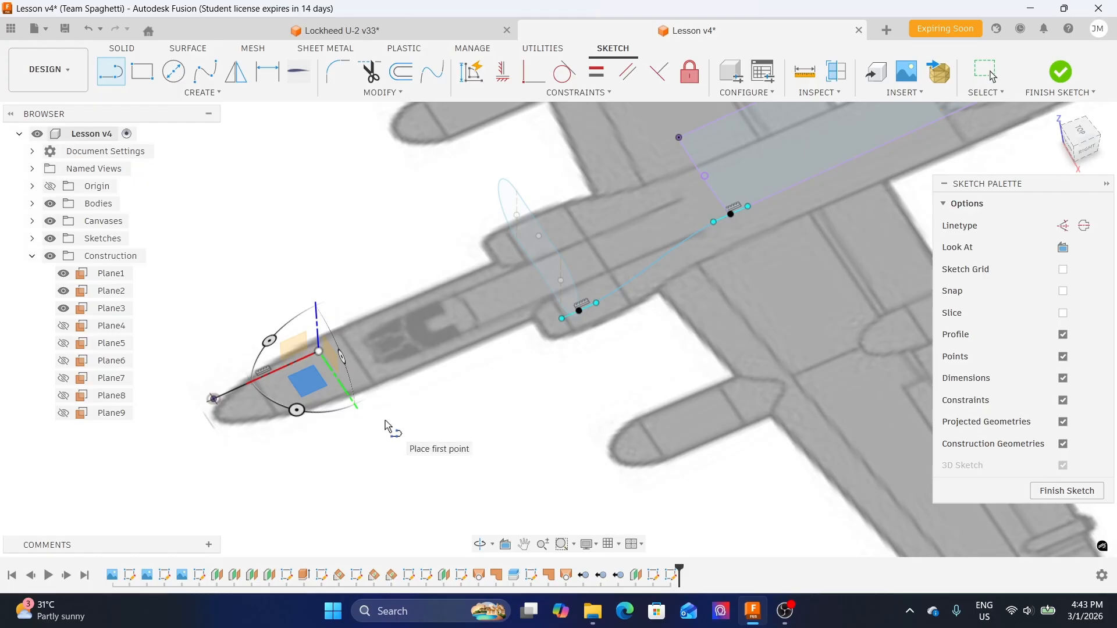
pyautogui.press('Escape')
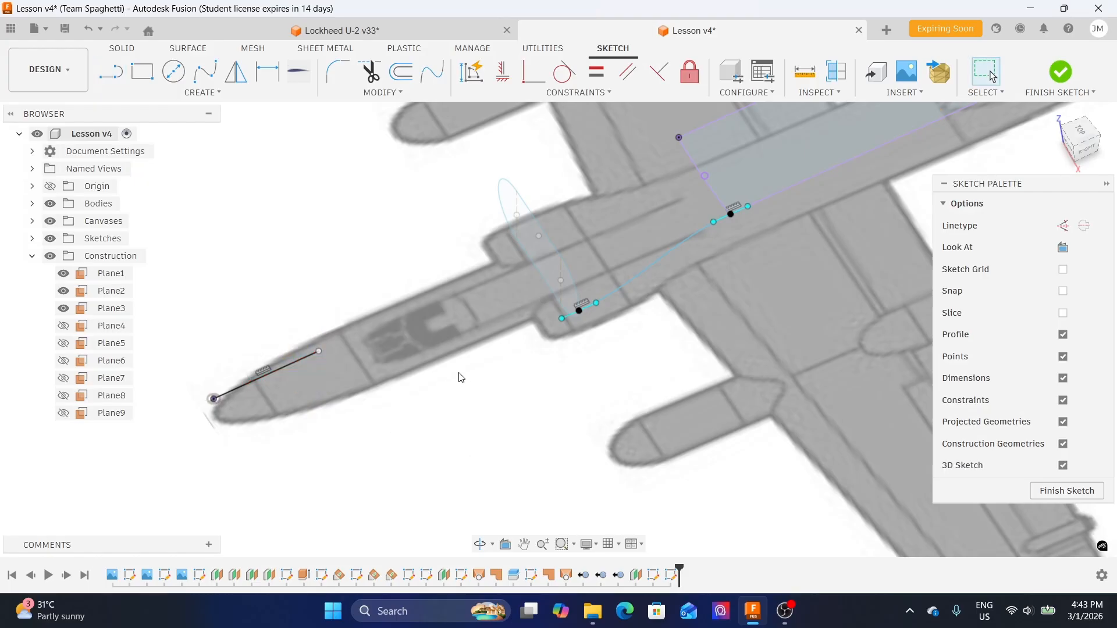
# - Mirror the port-side intake spline across the fuselage centreline line
pyautogui.click(237, 73)
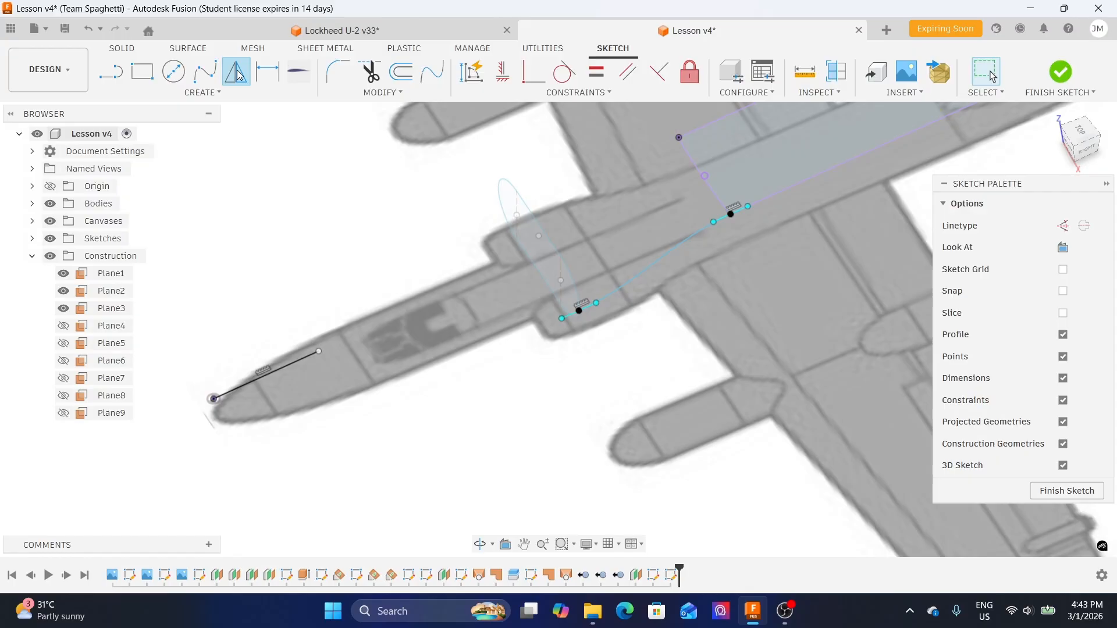
pyautogui.click(634, 287)
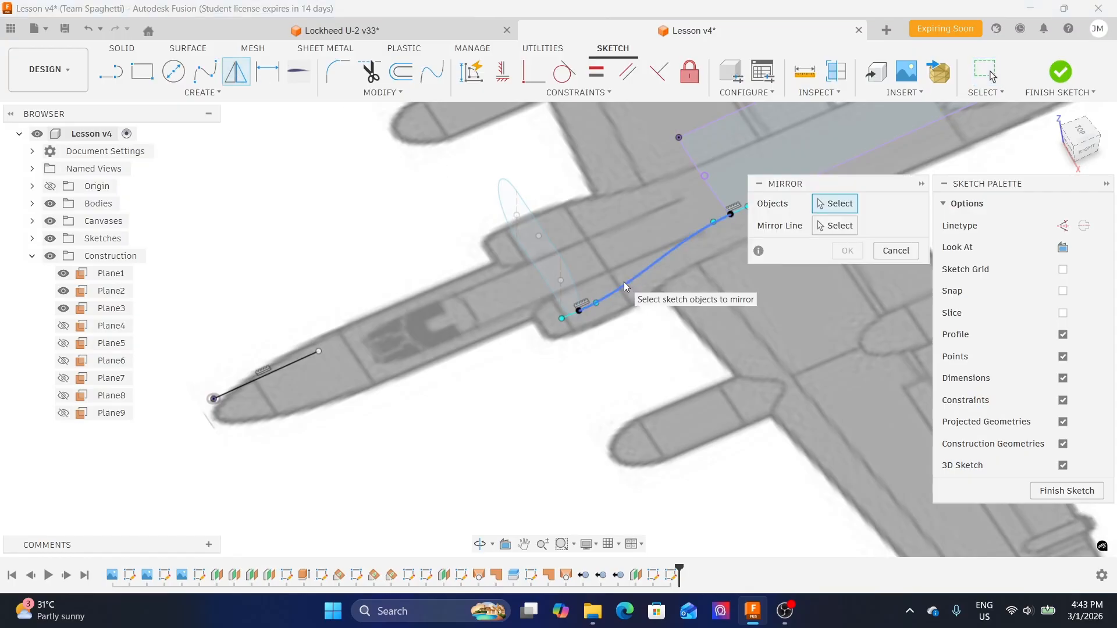
pyautogui.click(835, 226)
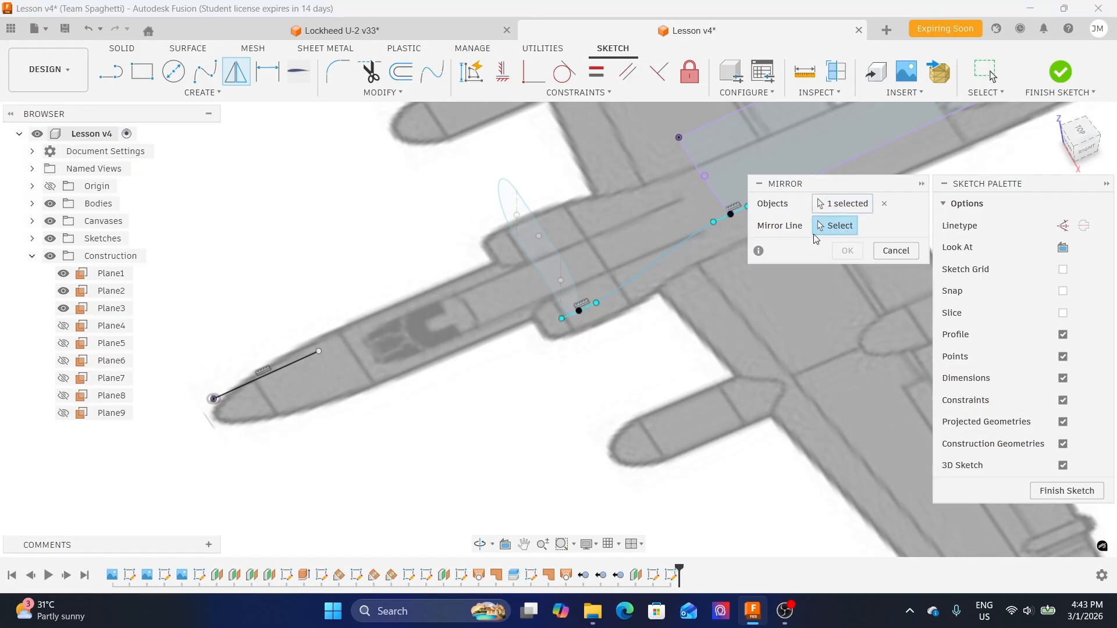
pyautogui.click(284, 367)
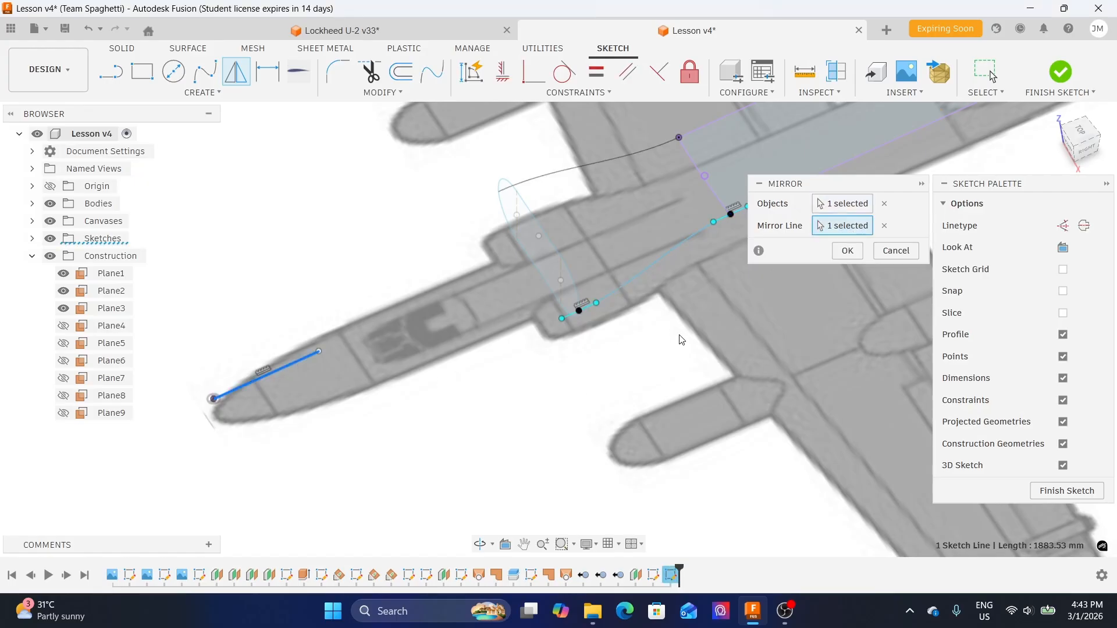
pyautogui.click(847, 258)
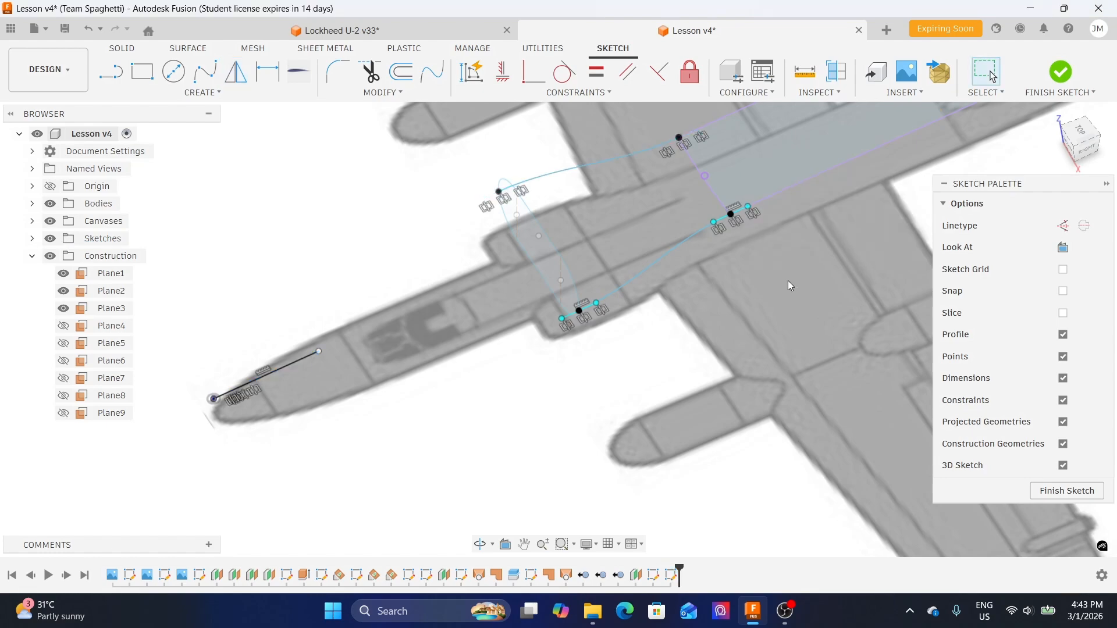
# - Finish the guide spline sketch and show the cylindrical mid-fuselage surface body, Body1
pyautogui.moveTo(795, 249)
pyautogui.keyDown('shift'); pyautogui.mouseDown(button='middle')
pyautogui.moveTo(792, 199)
pyautogui.moveTo(820, 222)
pyautogui.mouseUp(button='middle'); pyautogui.keyUp('shift')
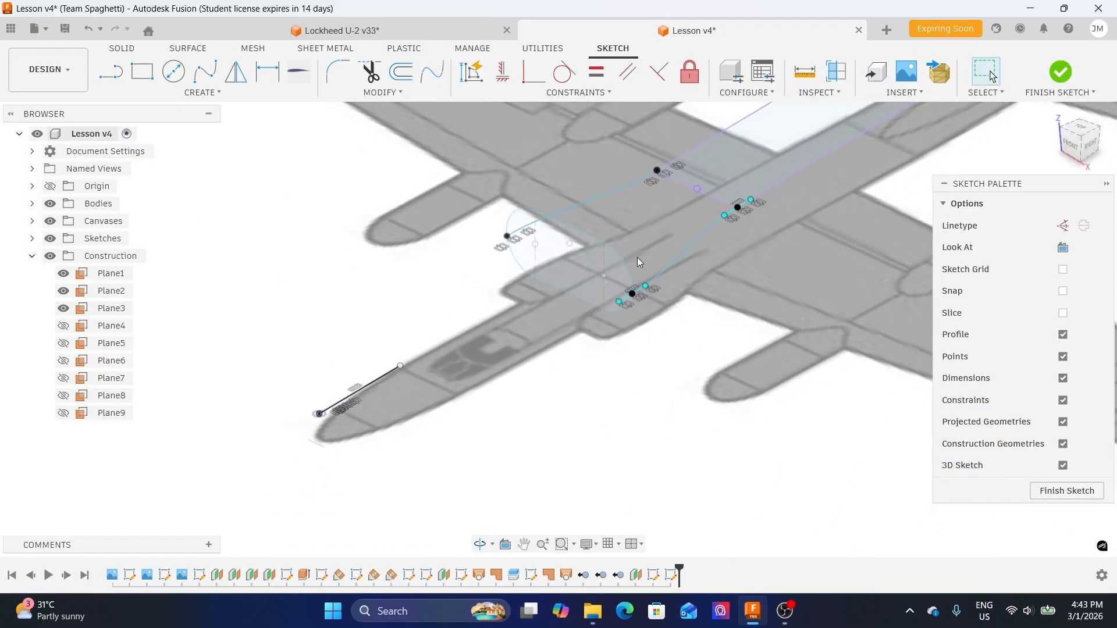
pyautogui.moveTo(746, 258)
pyautogui.keyDown('shift'); pyautogui.mouseDown(button='middle')
pyautogui.moveTo(717, 299)
pyautogui.moveTo(706, 281)
pyautogui.moveTo(713, 257)
pyautogui.mouseUp(button='middle'); pyautogui.keyUp('shift')
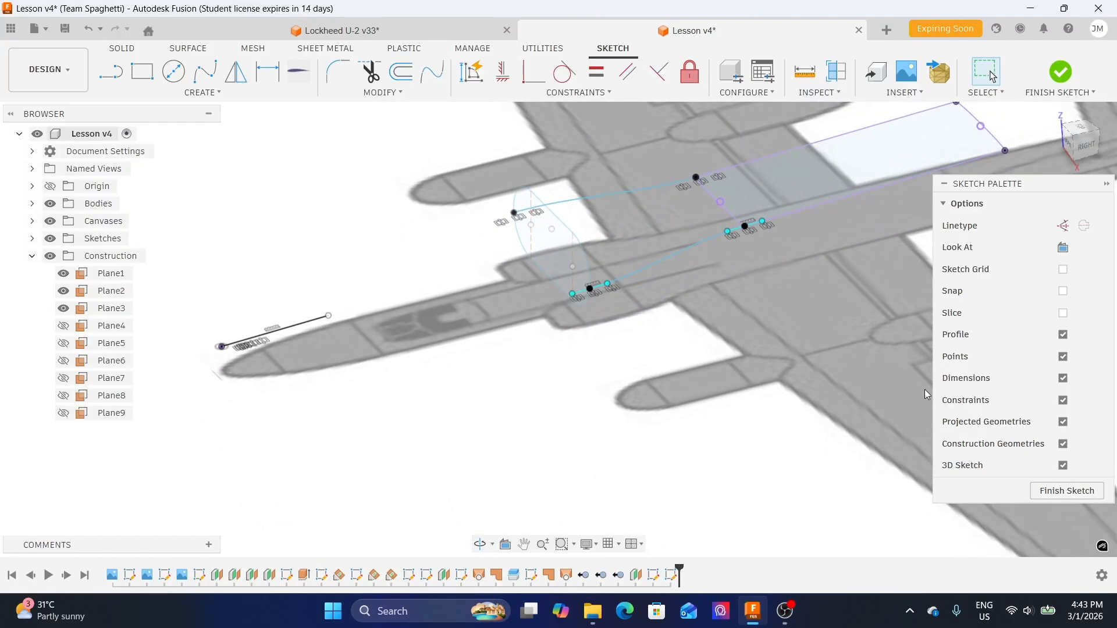
pyautogui.click(1055, 490)
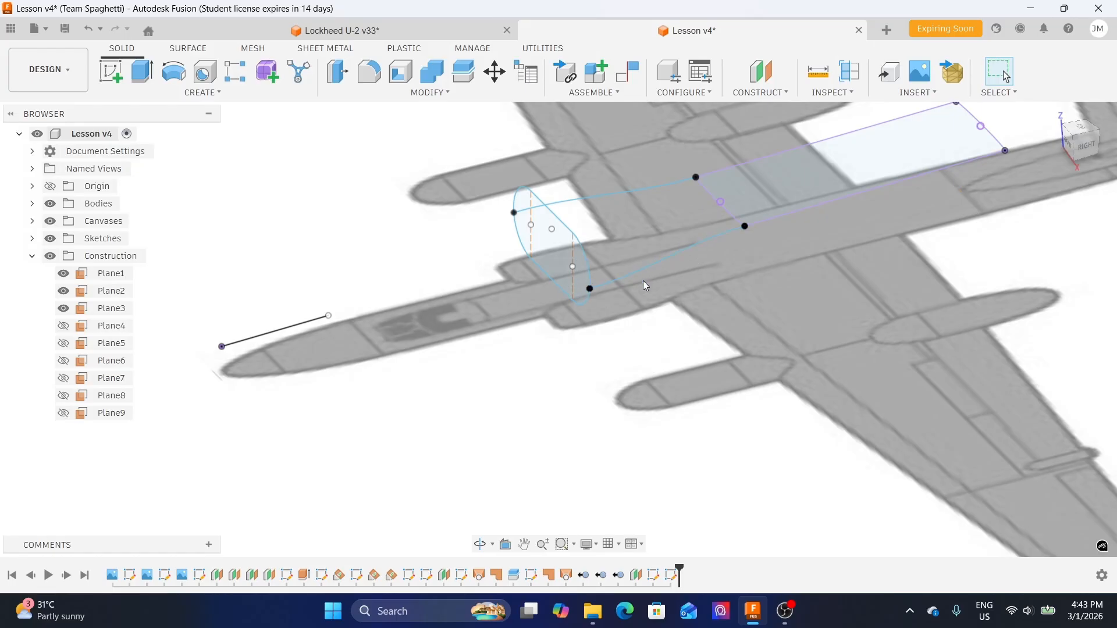
pyautogui.click(32, 204)
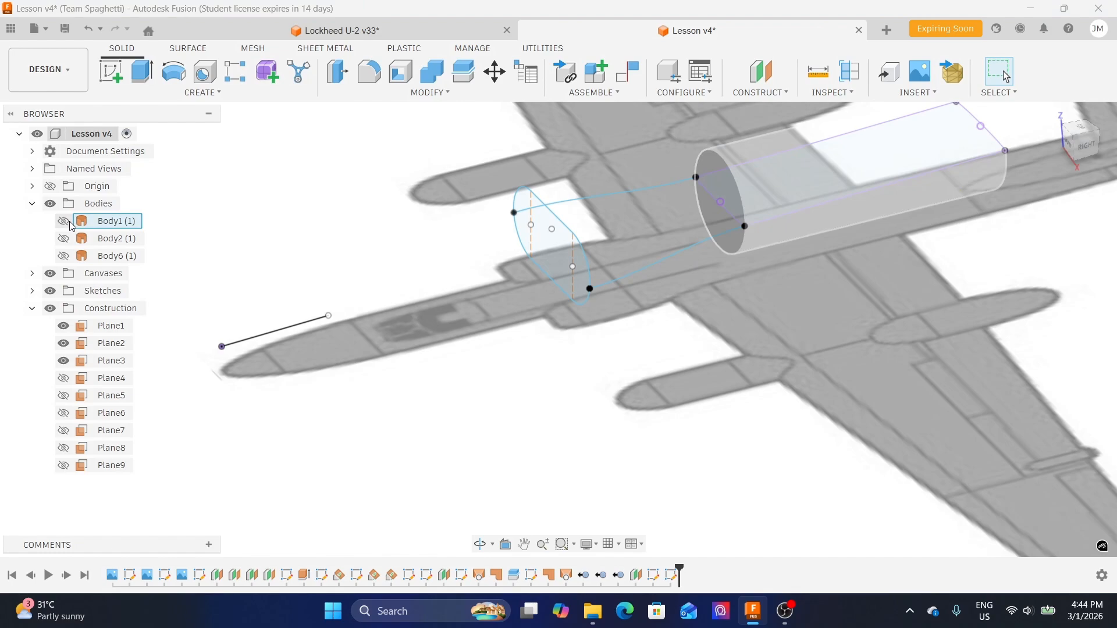
pyautogui.click(70, 223)
pyautogui.scroll(2, 692, 364)
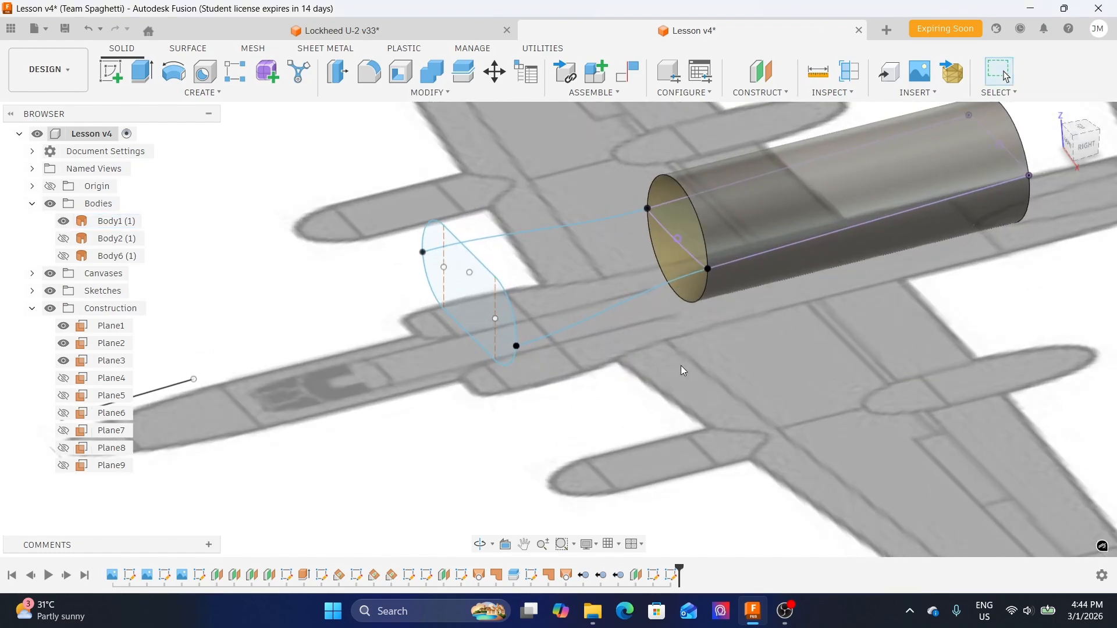
# - Start a surface Loft from the front circular edge of the mid-fuselage cylinder to the complete slot-shaped intake profile
pyautogui.click(188, 49)
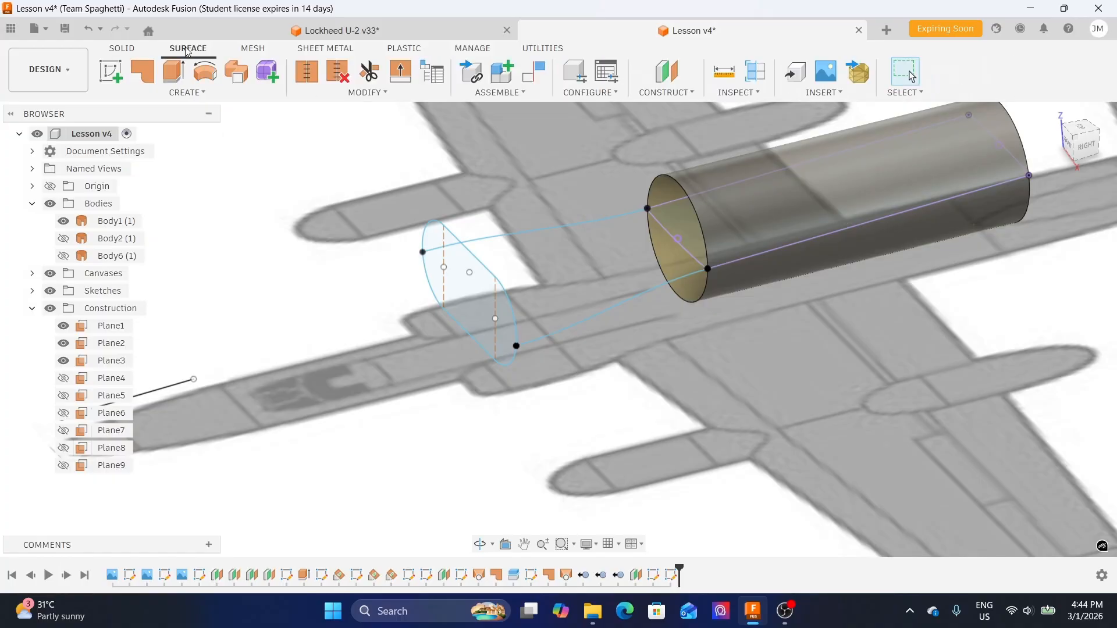
pyautogui.click(192, 93)
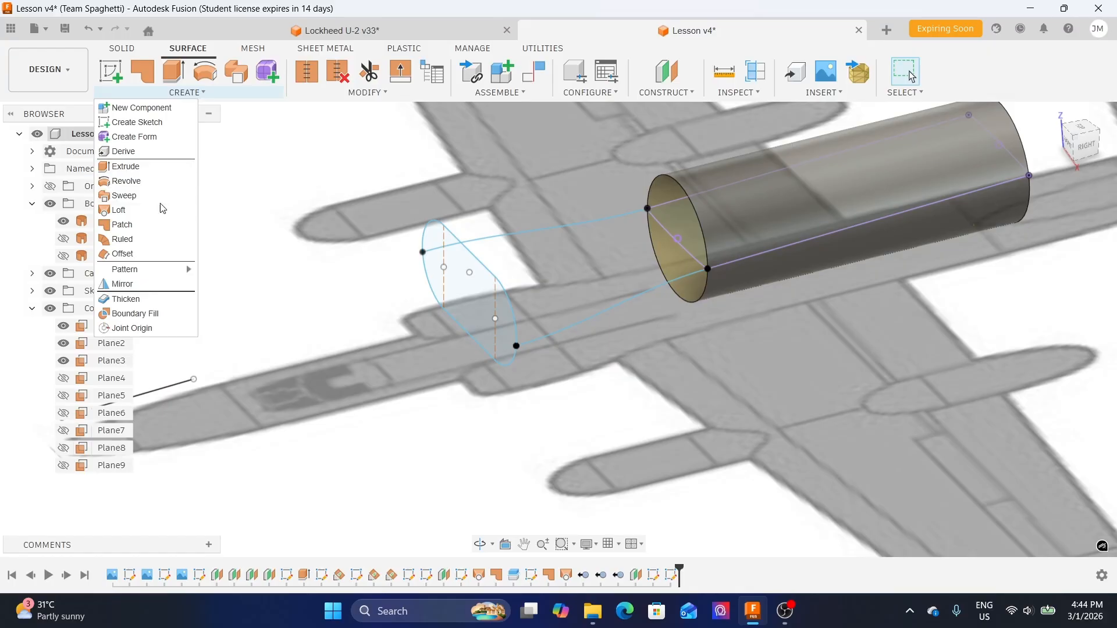
pyautogui.click(155, 212)
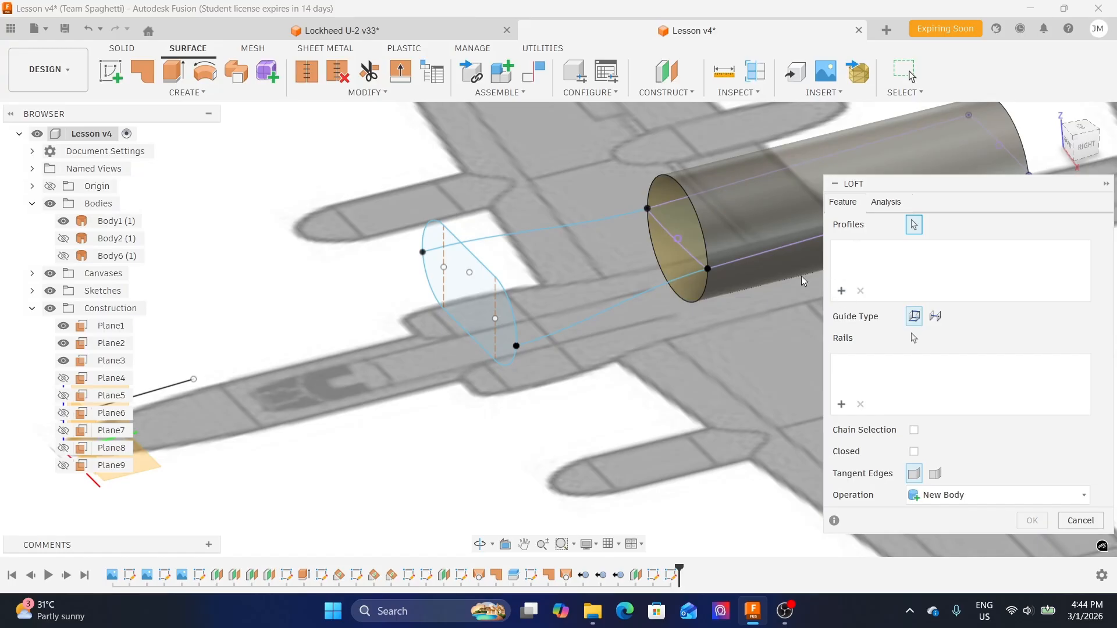
pyautogui.click(661, 184)
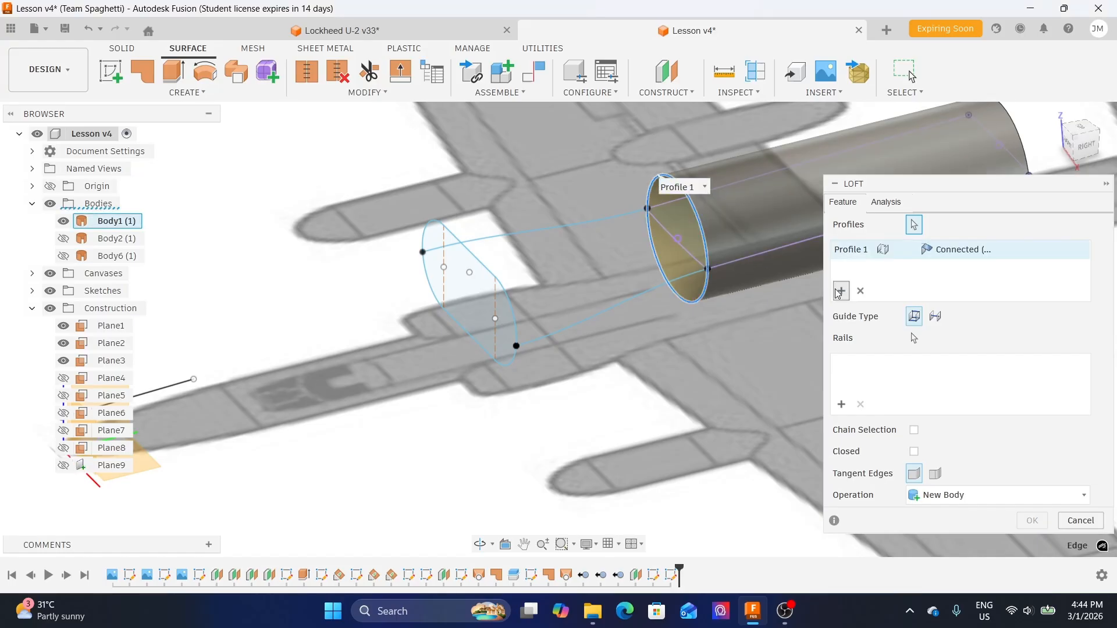
pyautogui.click(511, 360)
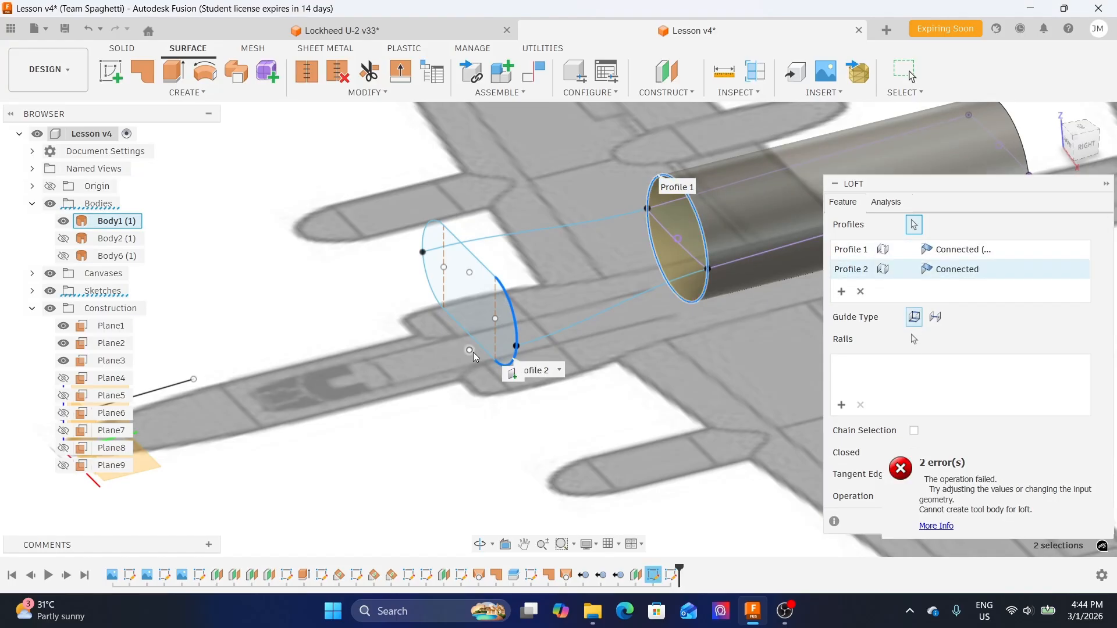
pyautogui.click(473, 259)
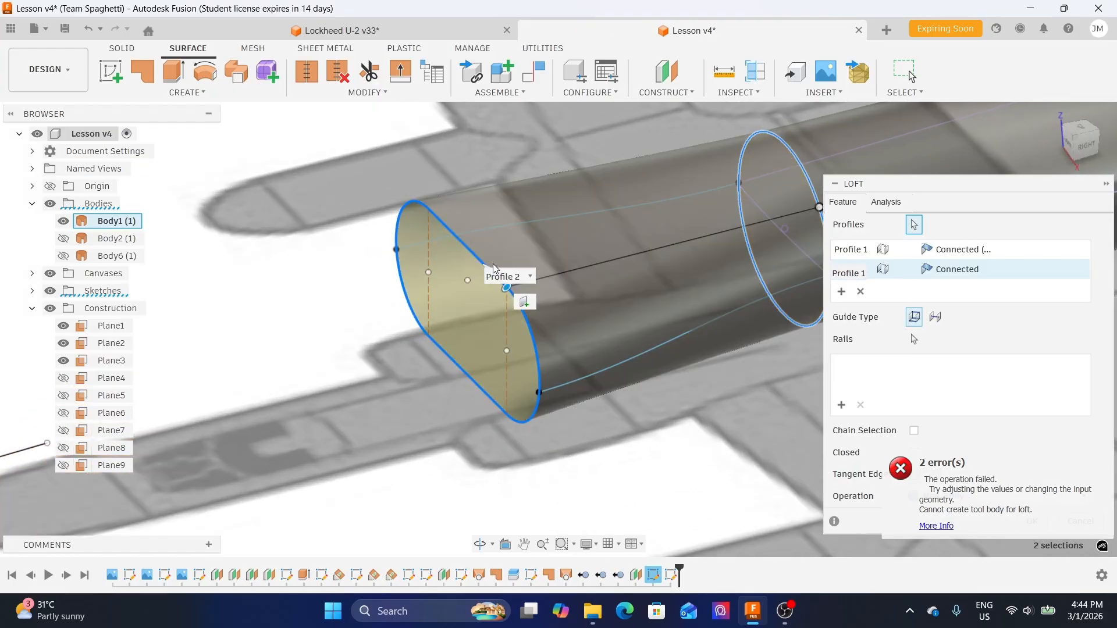
# - Add the two mirrored intake splines, one on each side, as the loft's rails
pyautogui.keyDown('shift'); pyautogui.moveTo(647, 348); pyautogui.dragTo(663, 339, button='middle'); pyautogui.keyUp('shift')
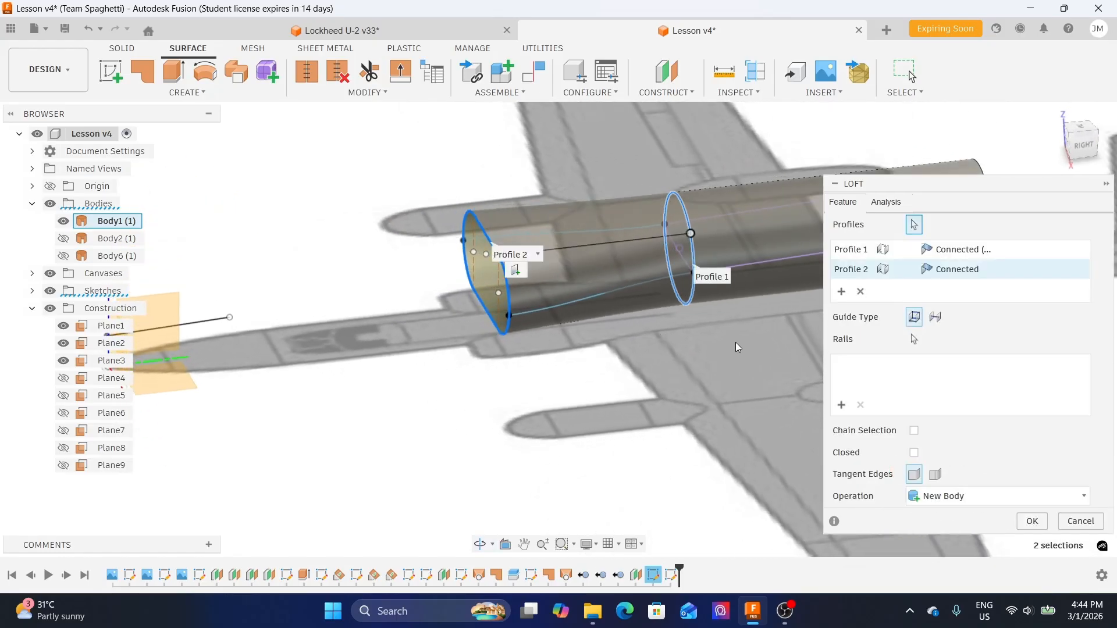
pyautogui.click(840, 408)
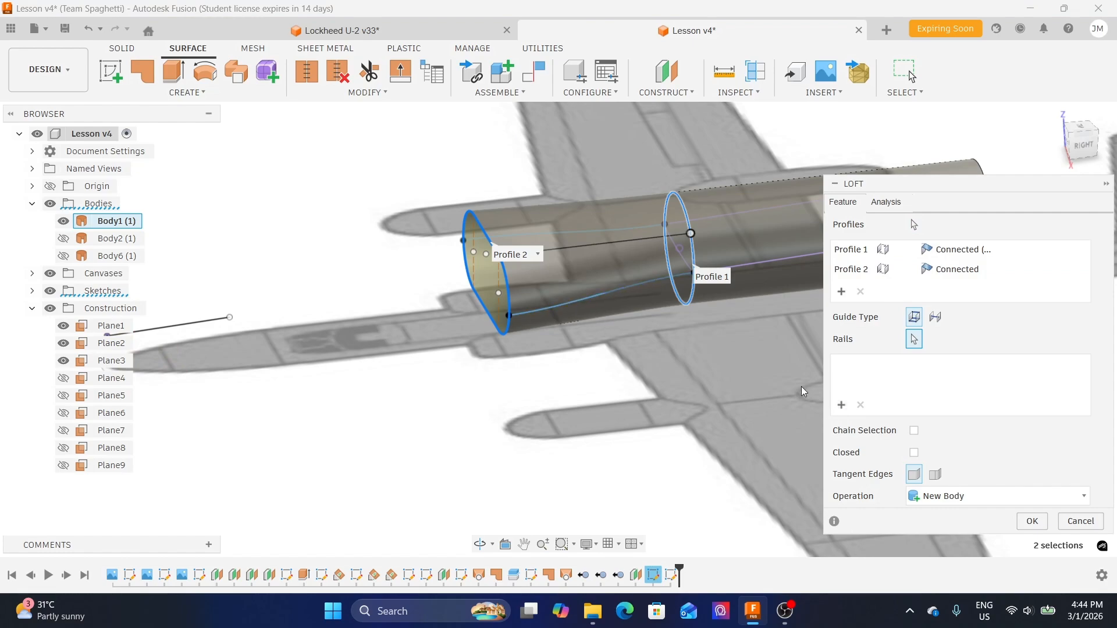
pyautogui.click(593, 296)
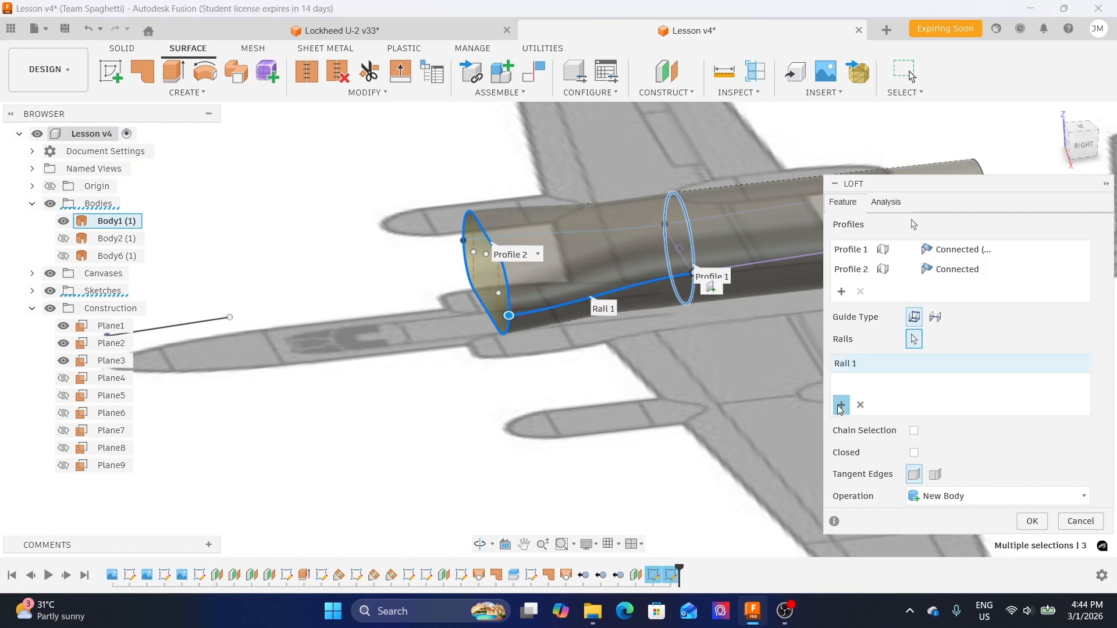
pyautogui.keyDown('shift'); pyautogui.moveTo(418, 320); pyautogui.dragTo(319, 258, button='middle'); pyautogui.keyUp('shift')
pyautogui.click(317, 262)
pyautogui.moveTo(533, 330); pyautogui.dragTo(669, 377, button='middle')
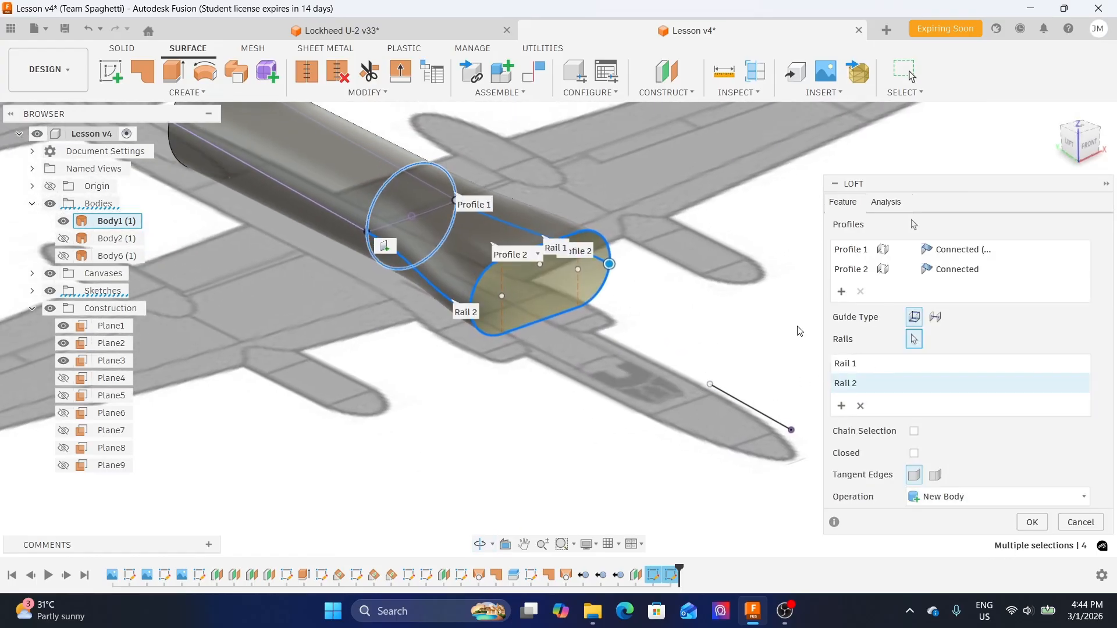
# - Set the loft's fuselage-edge profile to Tangent (G1) continuity and create the intake surface as a new body
pyautogui.keyDown('shift'); pyautogui.moveTo(645, 235); pyautogui.dragTo(672, 345, button='middle'); pyautogui.keyUp('shift')
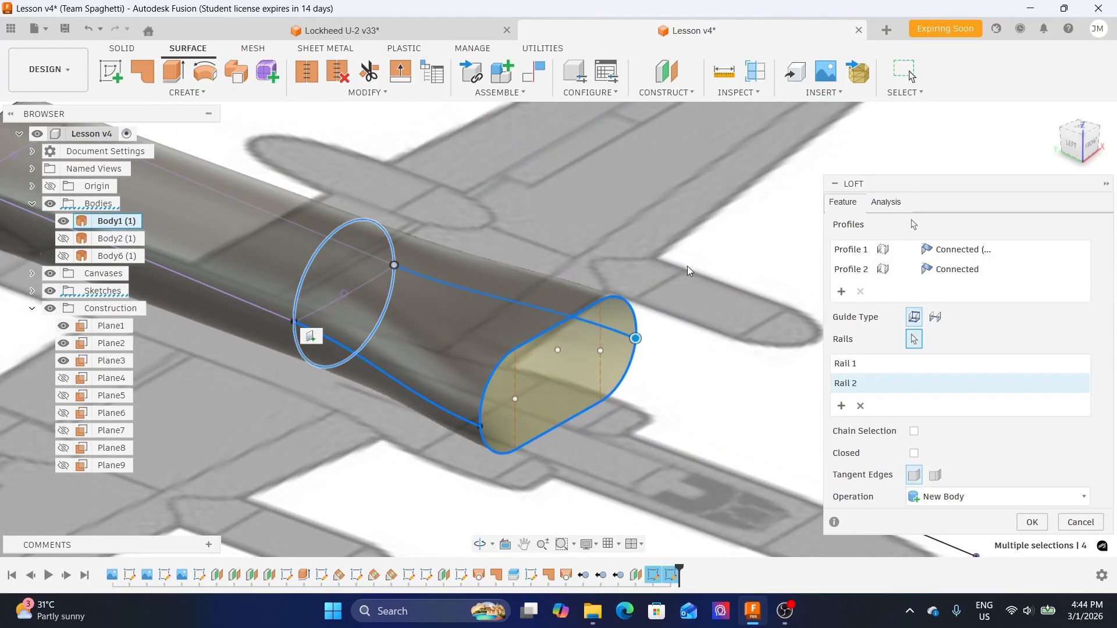
pyautogui.keyDown('shift'); pyautogui.moveTo(689, 273); pyautogui.dragTo(668, 281, button='middle'); pyautogui.keyUp('shift')
pyautogui.keyDown('shift'); pyautogui.moveTo(645, 369); pyautogui.dragTo(700, 284, button='middle'); pyautogui.keyUp('shift')
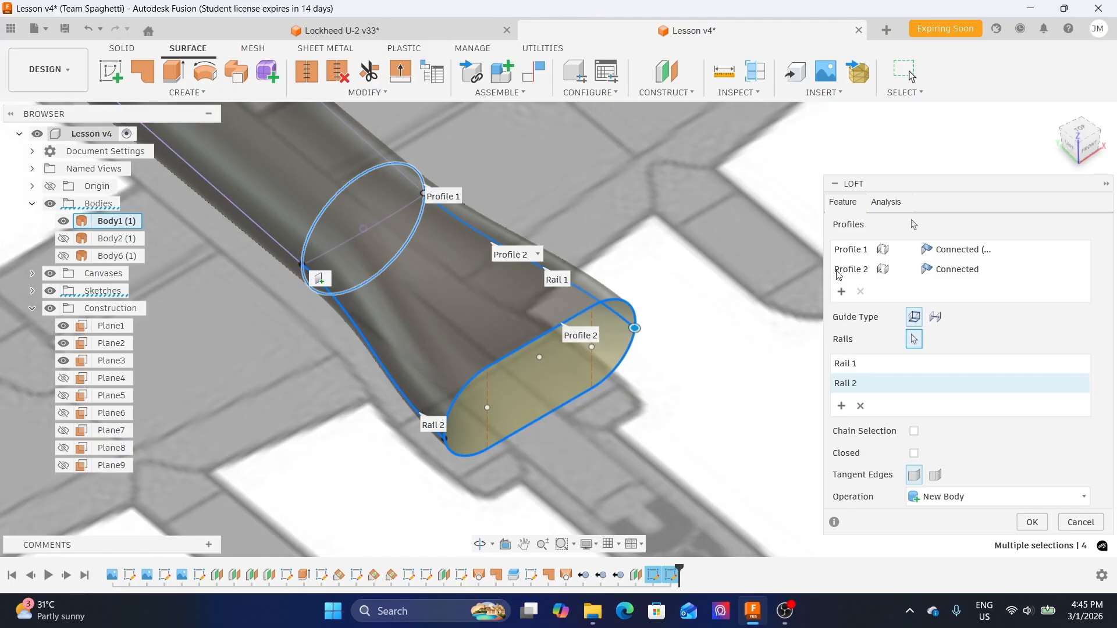
pyautogui.click(978, 251)
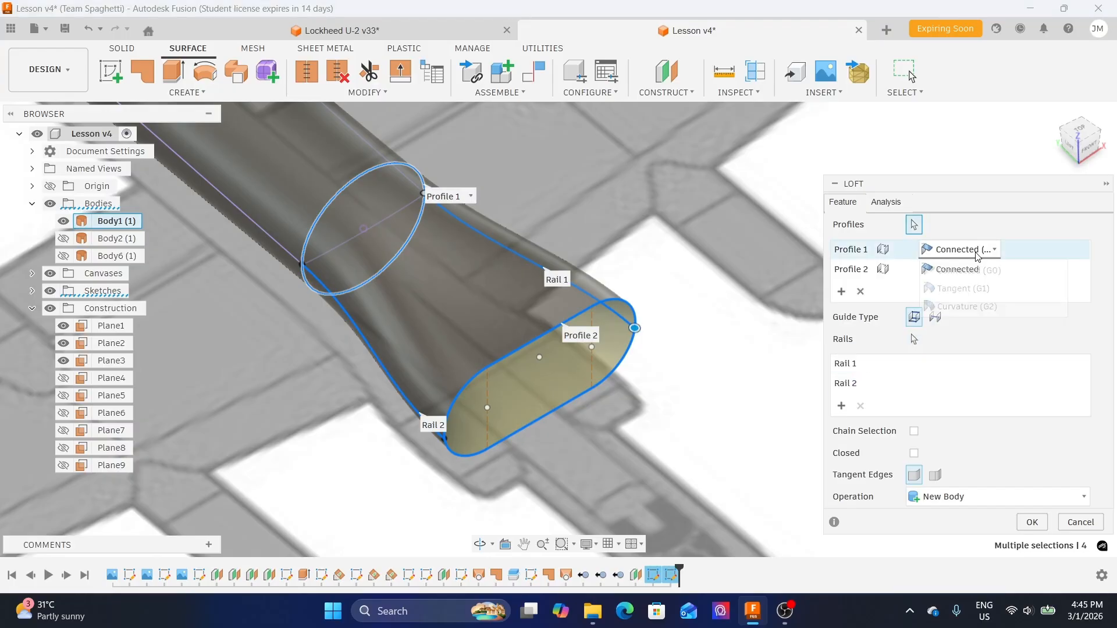
pyautogui.click(984, 289)
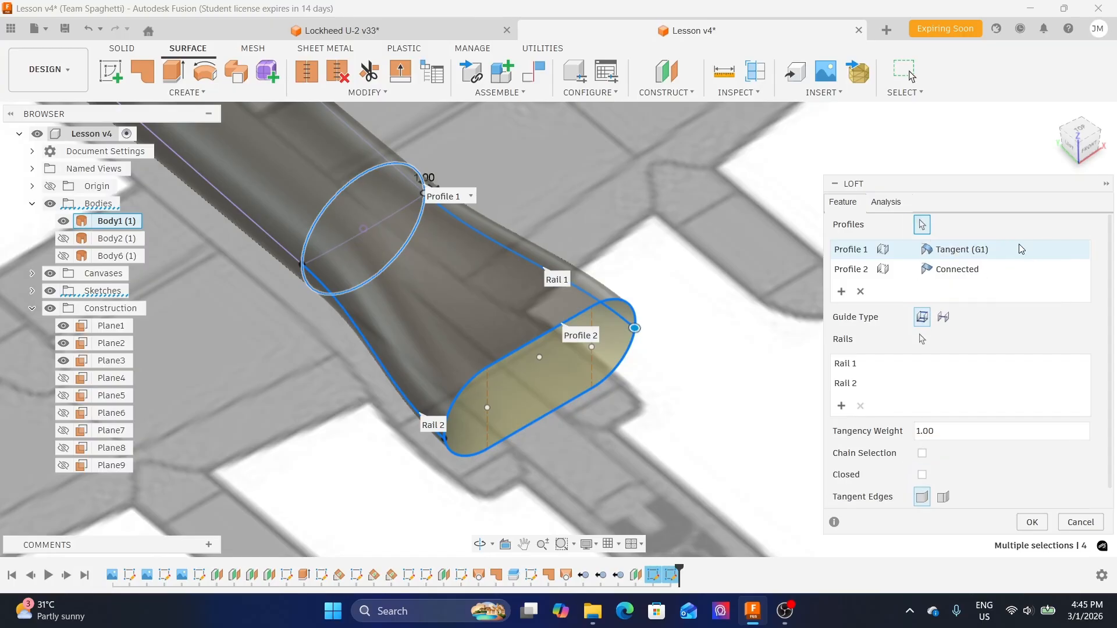
pyautogui.click(1032, 522)
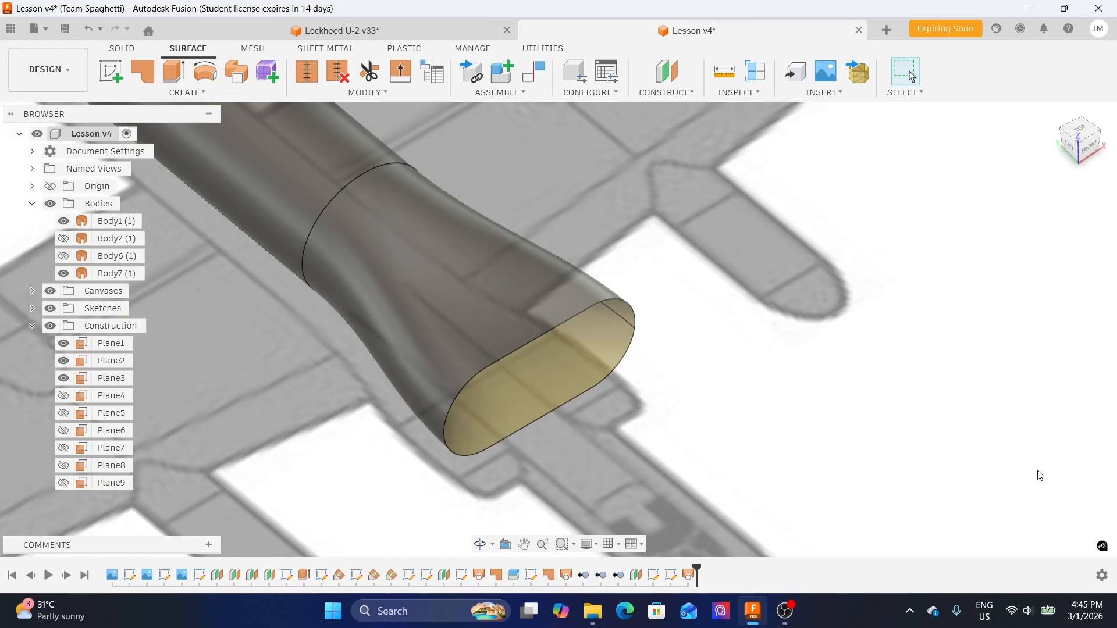
# - Examine the lofted intake surface without the canvases, and compare it with the blueprint in the top, front and right views
pyautogui.click(50, 291)
pyautogui.keyDown('shift'); pyautogui.moveTo(650, 435); pyautogui.dragTo(628, 389, button='middle'); pyautogui.keyUp('shift')
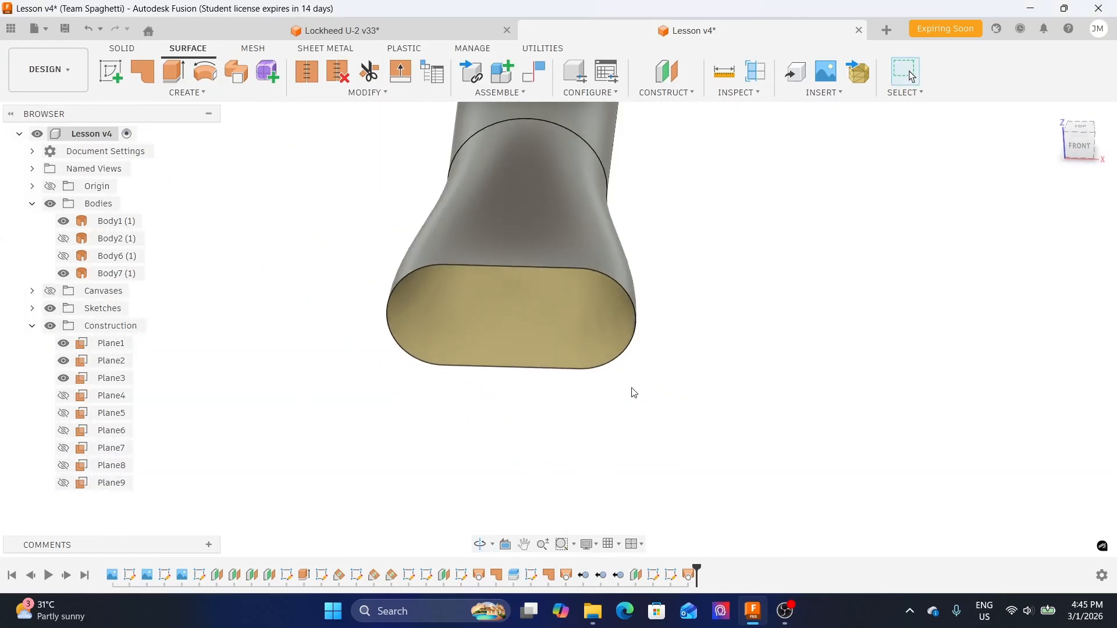
pyautogui.click(1080, 129)
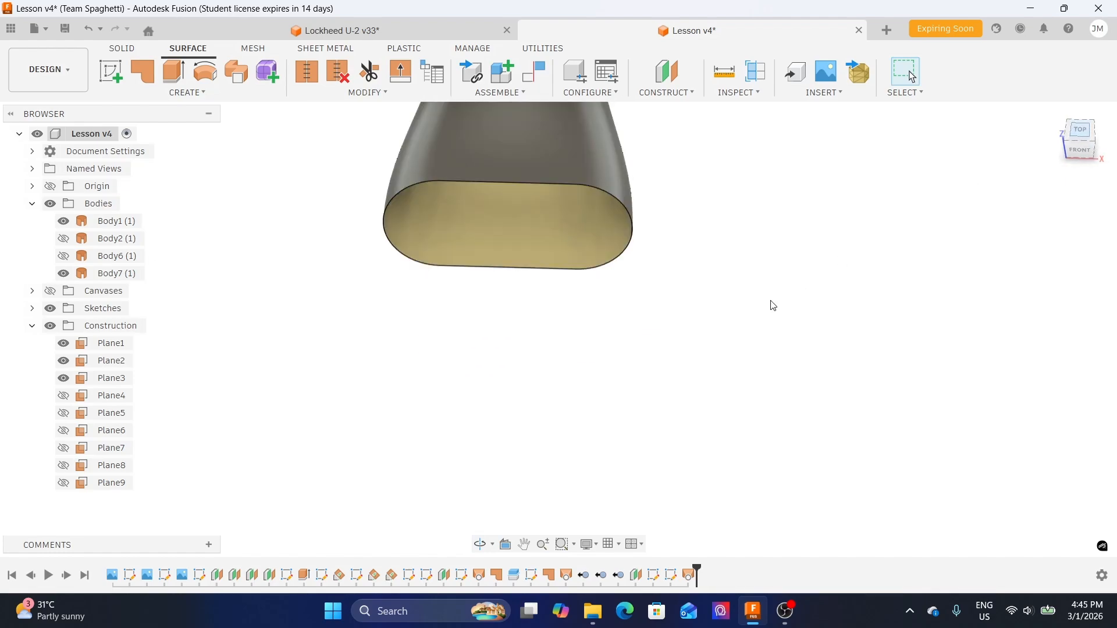
pyautogui.click(51, 291)
pyautogui.scroll(5, 721, 351)
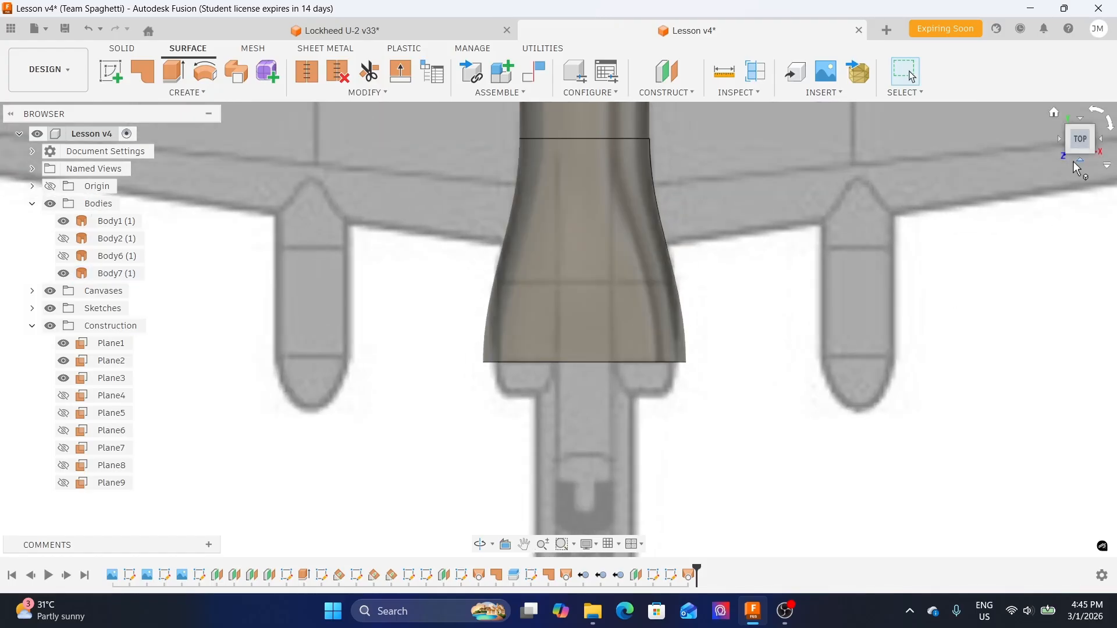
pyautogui.click(1074, 161)
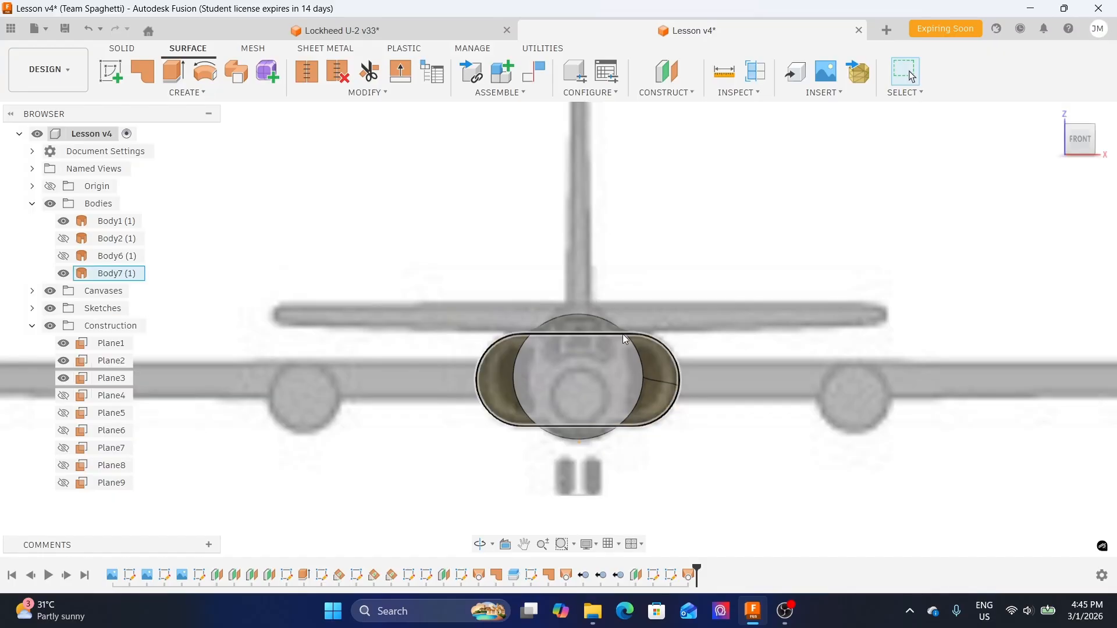
pyautogui.click(1080, 120)
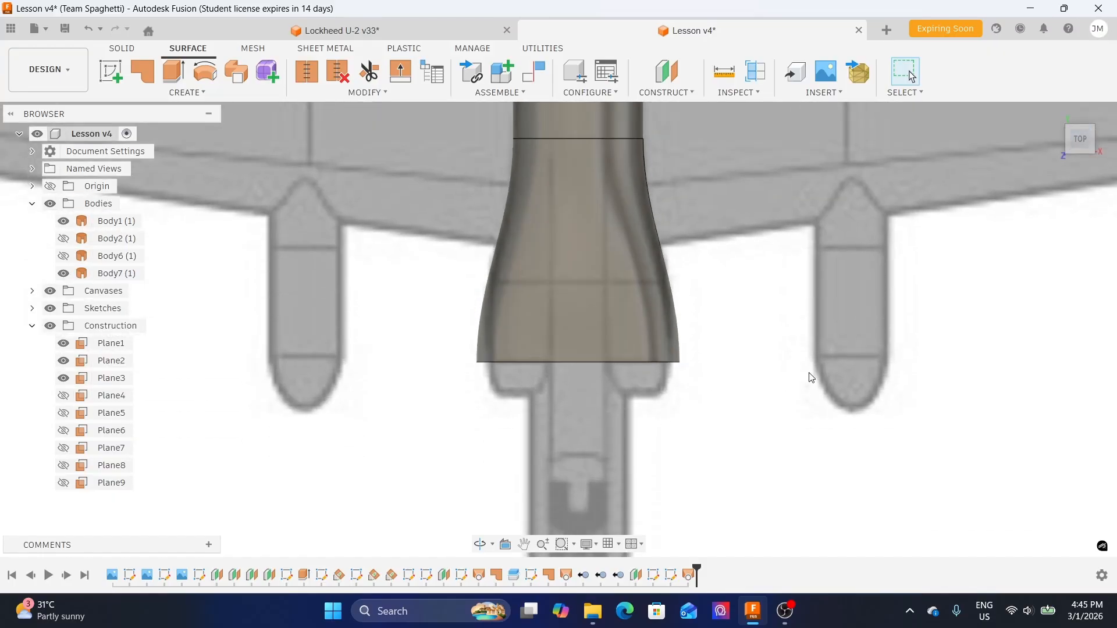
pyautogui.click(1080, 162)
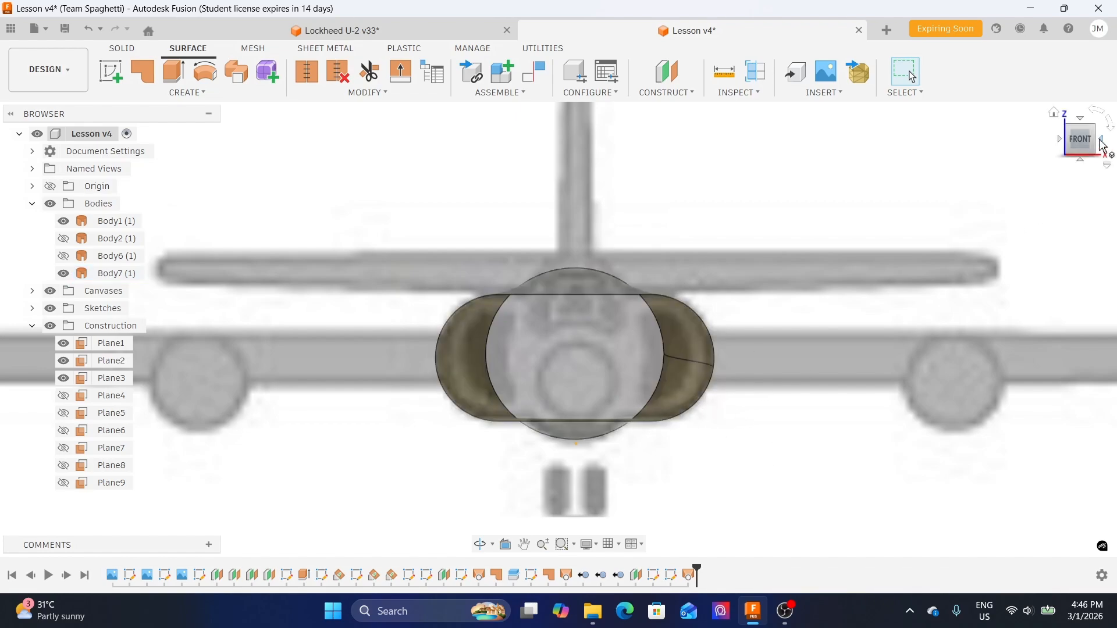
pyautogui.click(1101, 147)
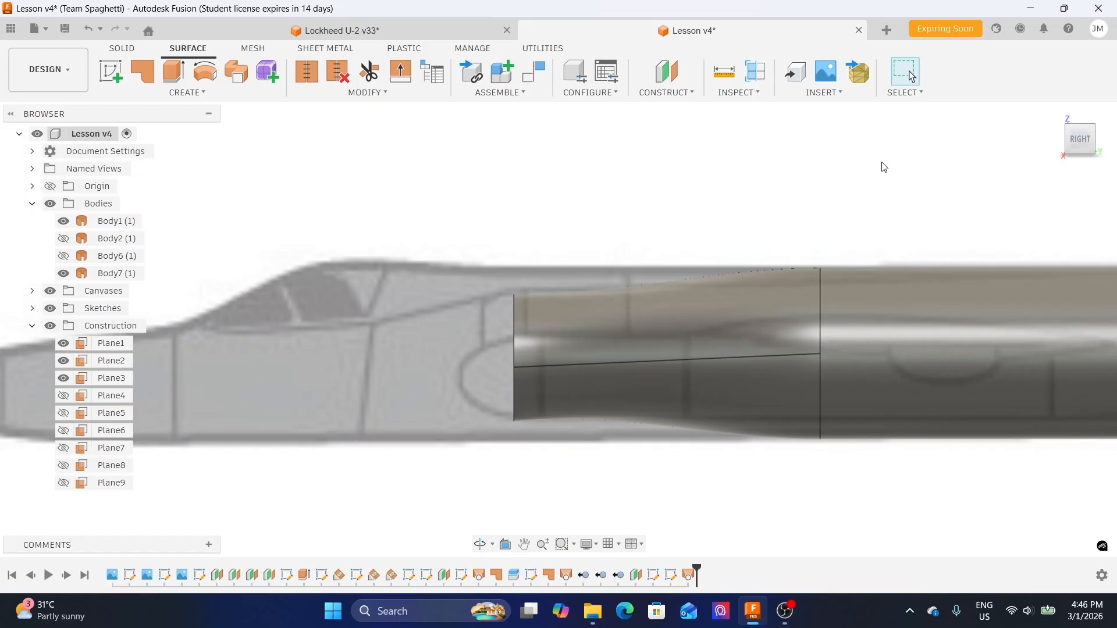
pyautogui.scroll(-2, 755, 173)
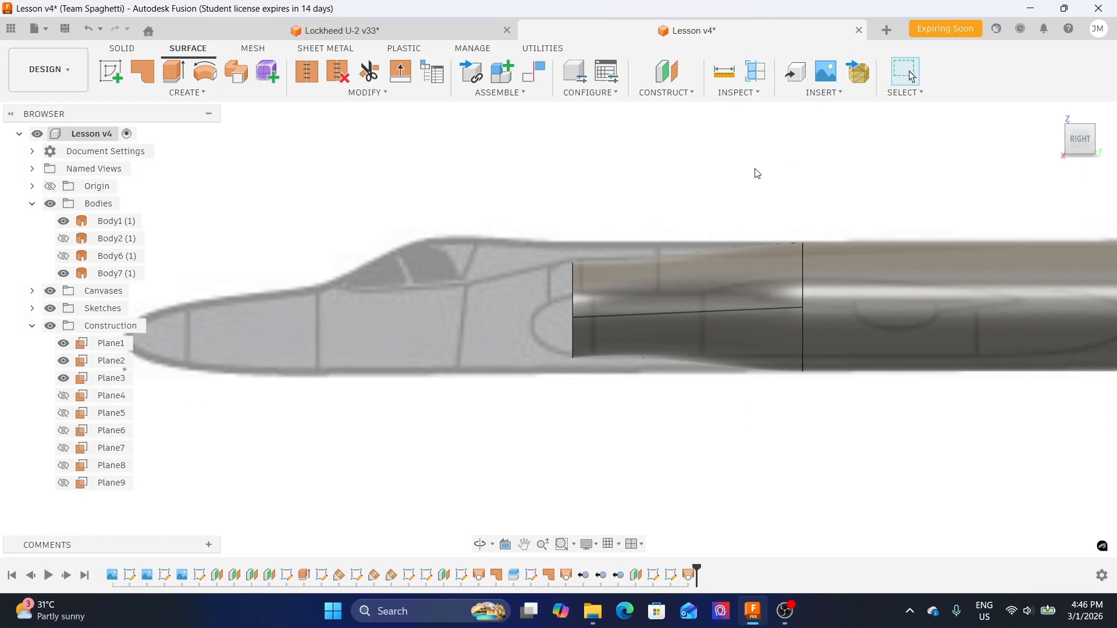
pyautogui.scroll(-2, 728, 217)
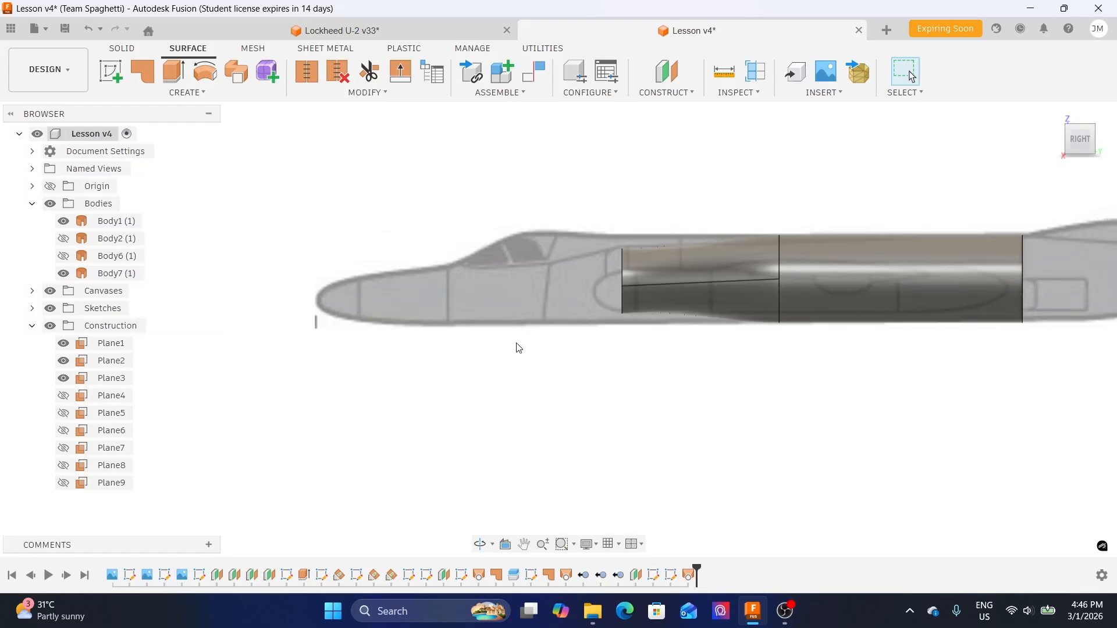
# - Show the nose and forward fuselage bodies and hide the blueprint canvases to view the intakes on the assembled fuselage
pyautogui.click(64, 256)
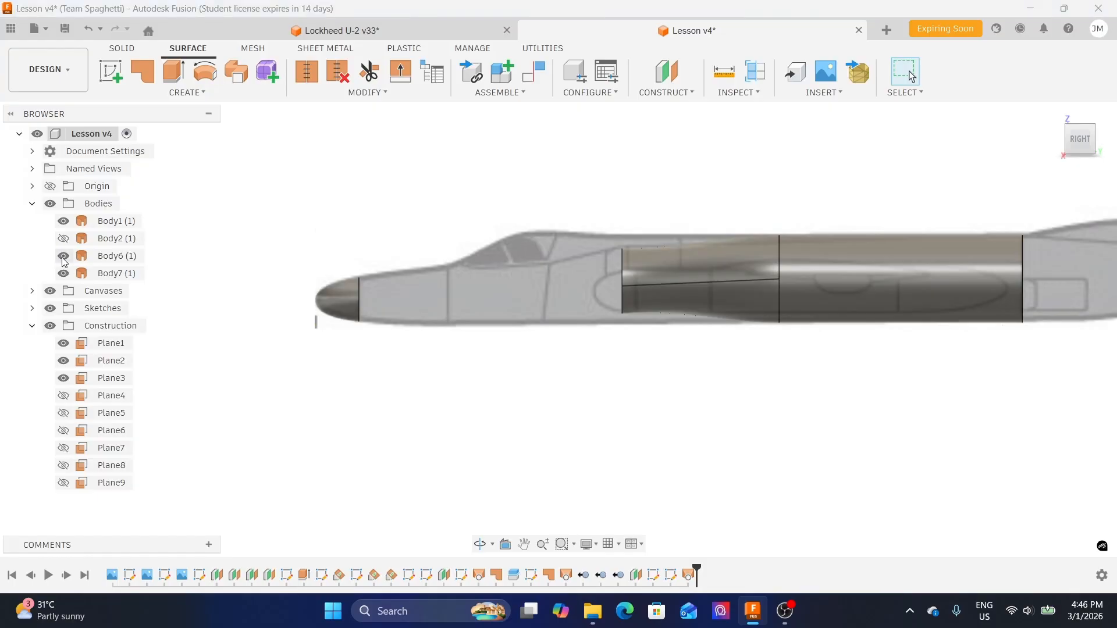
pyautogui.click(63, 239)
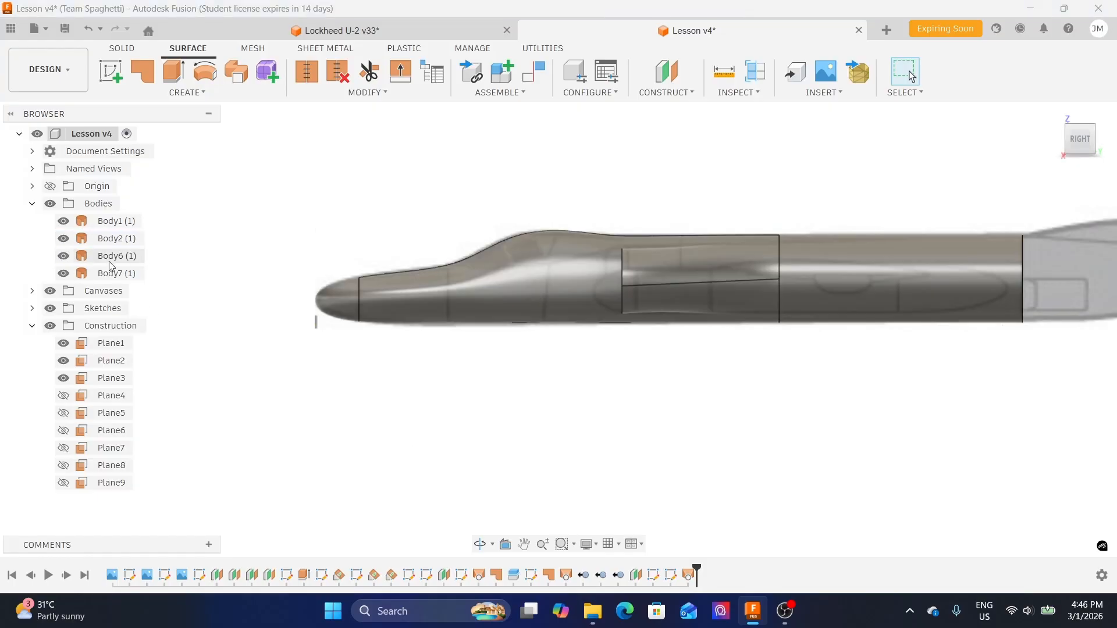
pyautogui.click(50, 291)
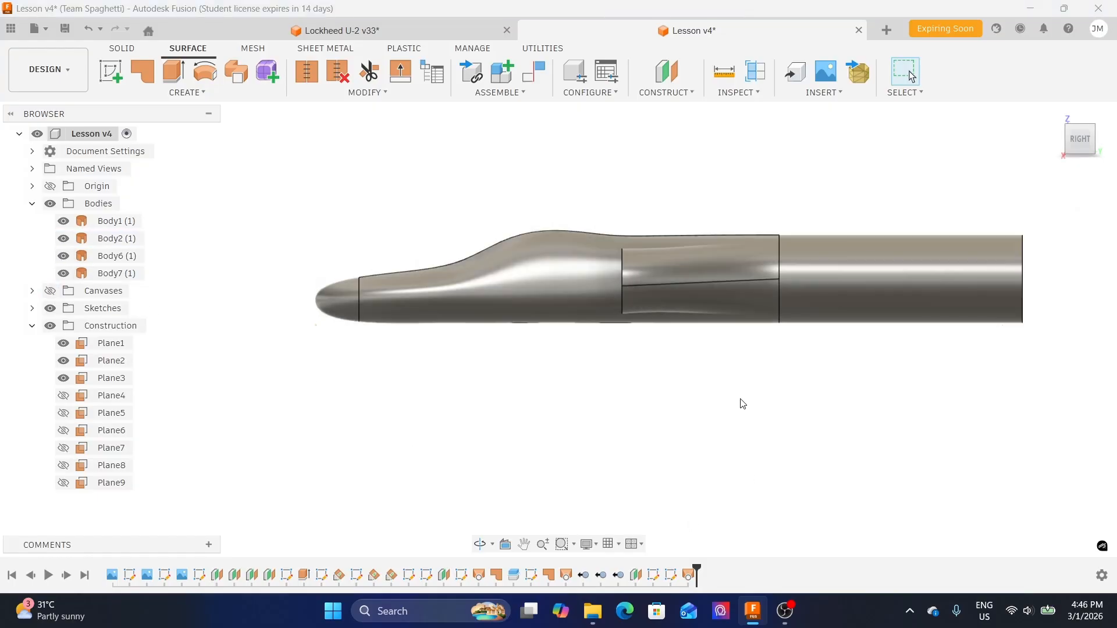
pyautogui.keyDown('shift'); pyautogui.moveTo(730, 376); pyautogui.dragTo(727, 440, button='middle'); pyautogui.keyUp('shift')
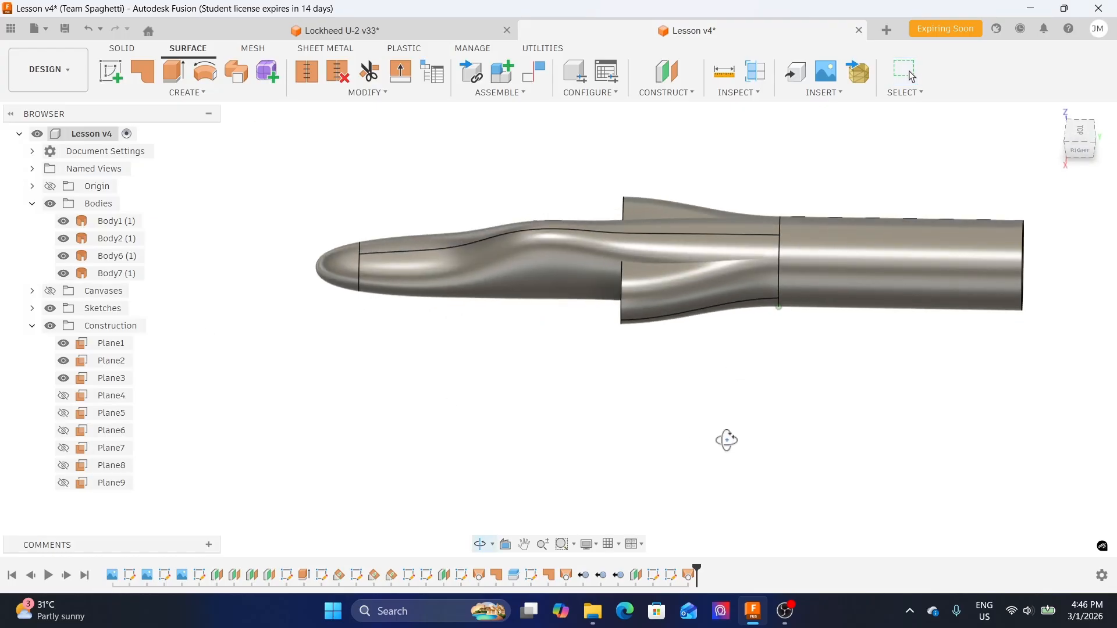
# - Set the visual style to Shaded without edges and hide the blueprint canvases
pyautogui.click(588, 545)
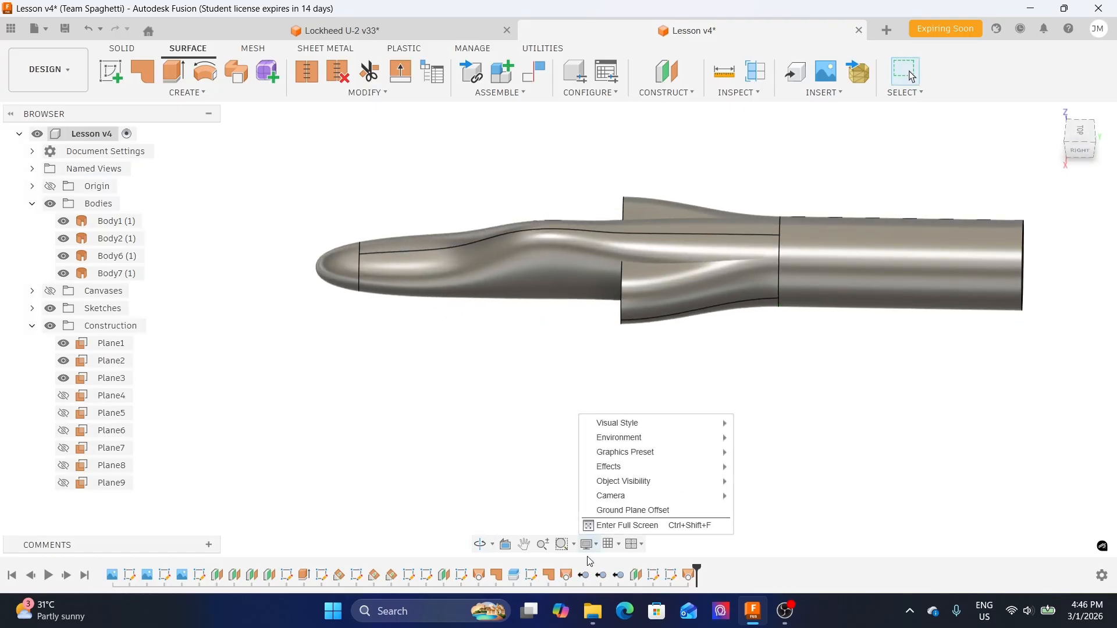
pyautogui.moveTo(707, 429)
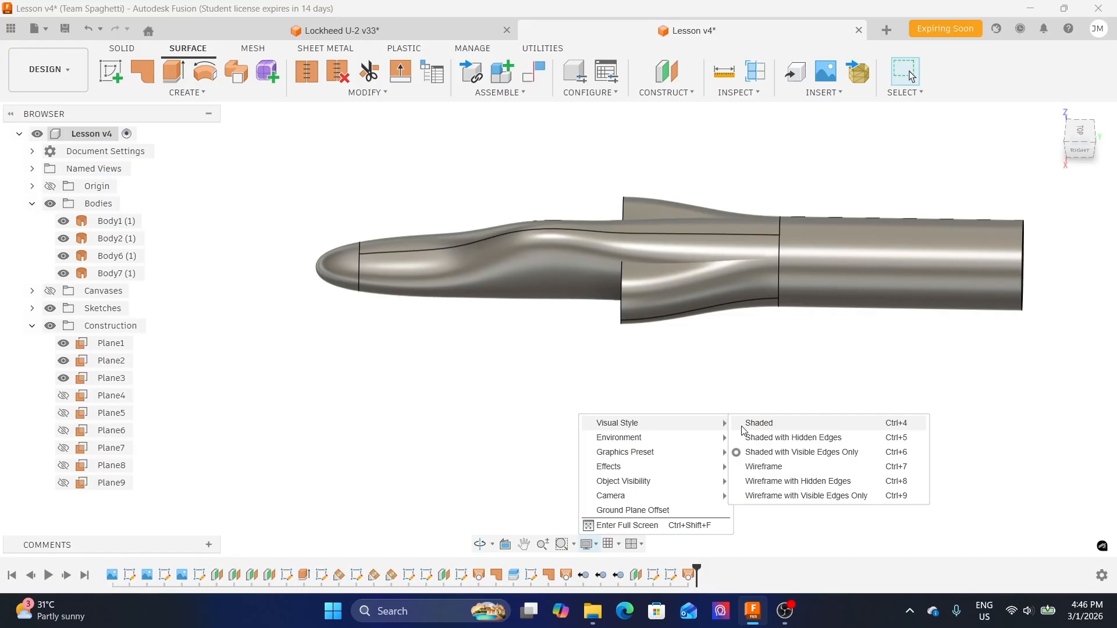
pyautogui.click(742, 428)
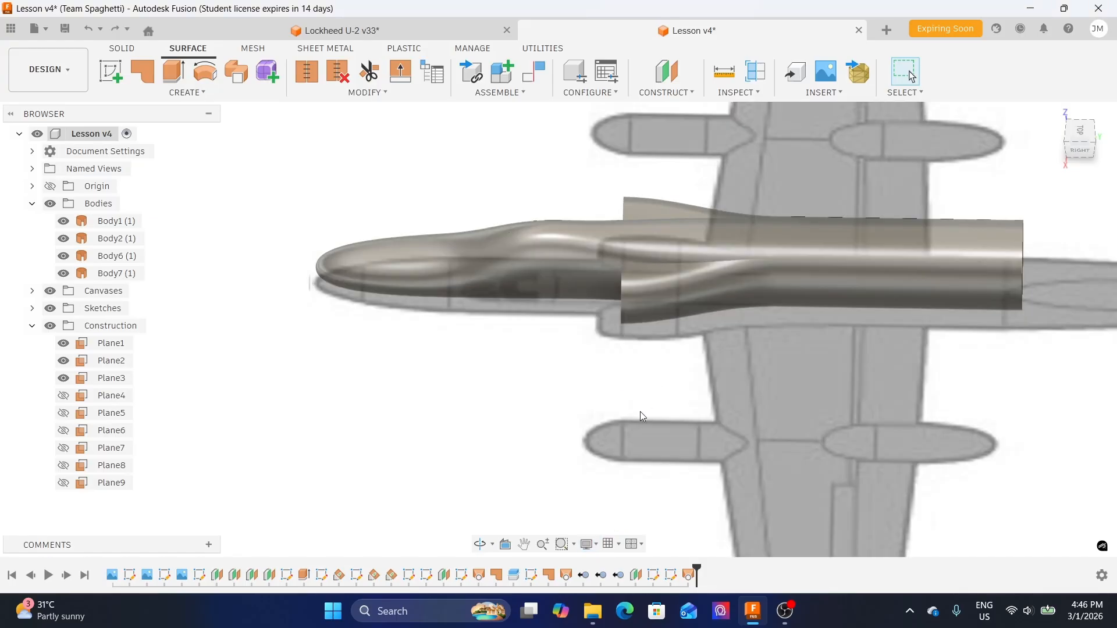
pyautogui.scroll(-1, 643, 414)
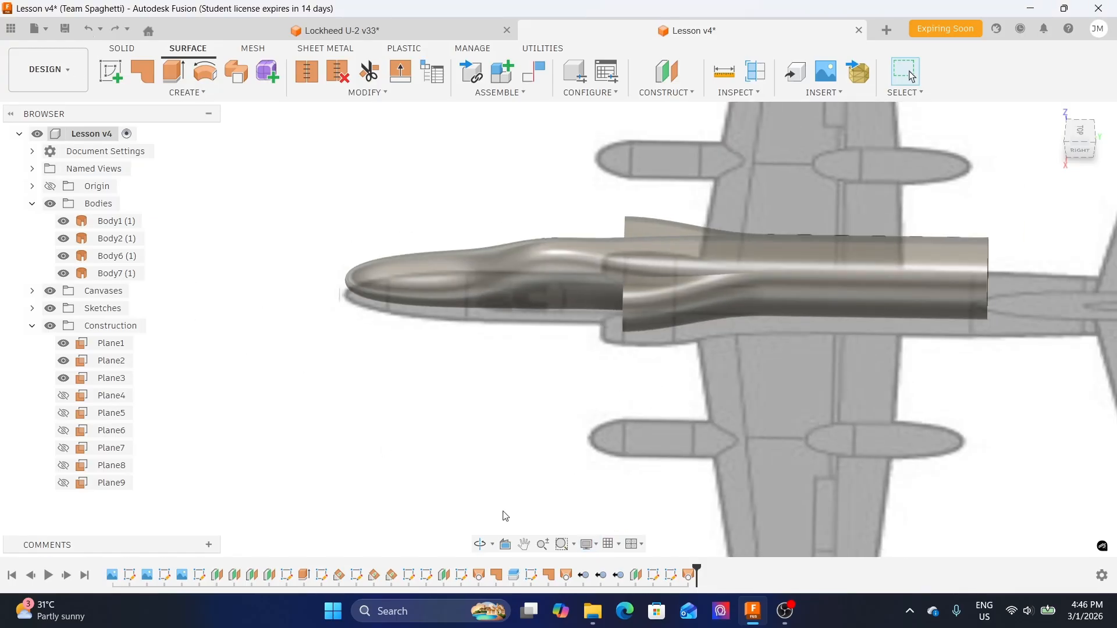
pyautogui.click(51, 292)
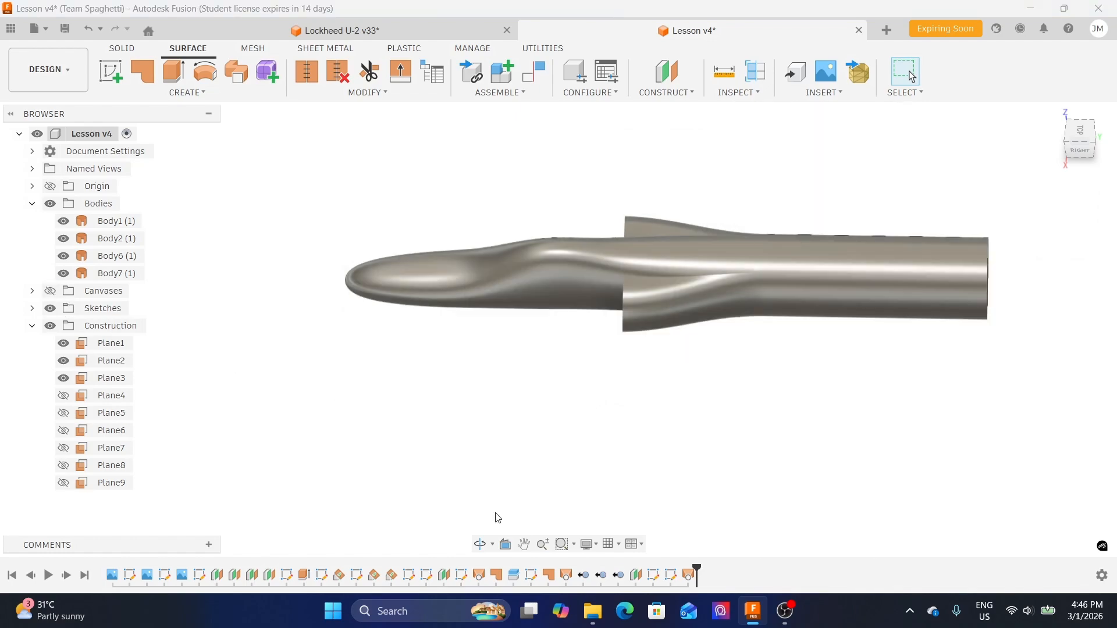
# - Examine the shaded intakes and their blend into the fuselage from several angles and in the right view
pyautogui.keyDown('shift'); pyautogui.moveTo(770, 430); pyautogui.dragTo(725, 424, button='middle'); pyautogui.keyUp('shift')
pyautogui.scroll(3, 741, 382)
pyautogui.keyDown('shift'); pyautogui.moveTo(768, 366); pyautogui.dragTo(782, 266, button='middle'); pyautogui.keyUp('shift')
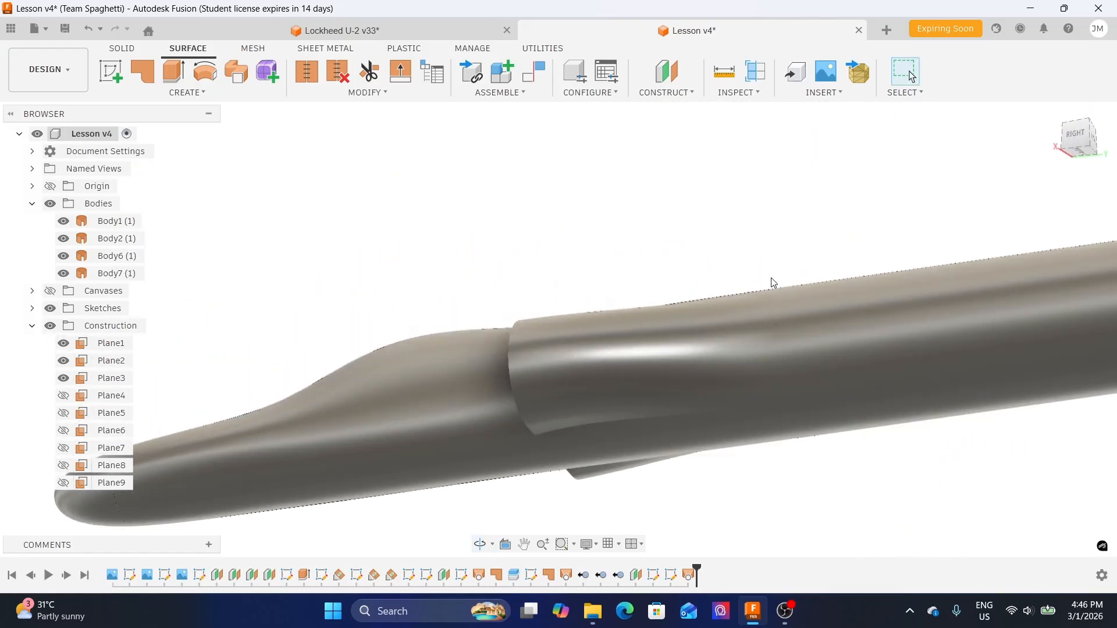
pyautogui.scroll(-1, 772, 281)
pyautogui.moveTo(861, 464); pyautogui.dragTo(798, 444, button='middle')
pyautogui.scroll(1, 728, 463)
pyautogui.keyDown('shift'); pyautogui.moveTo(670, 459); pyautogui.dragTo(748, 501, button='middle'); pyautogui.keyUp('shift')
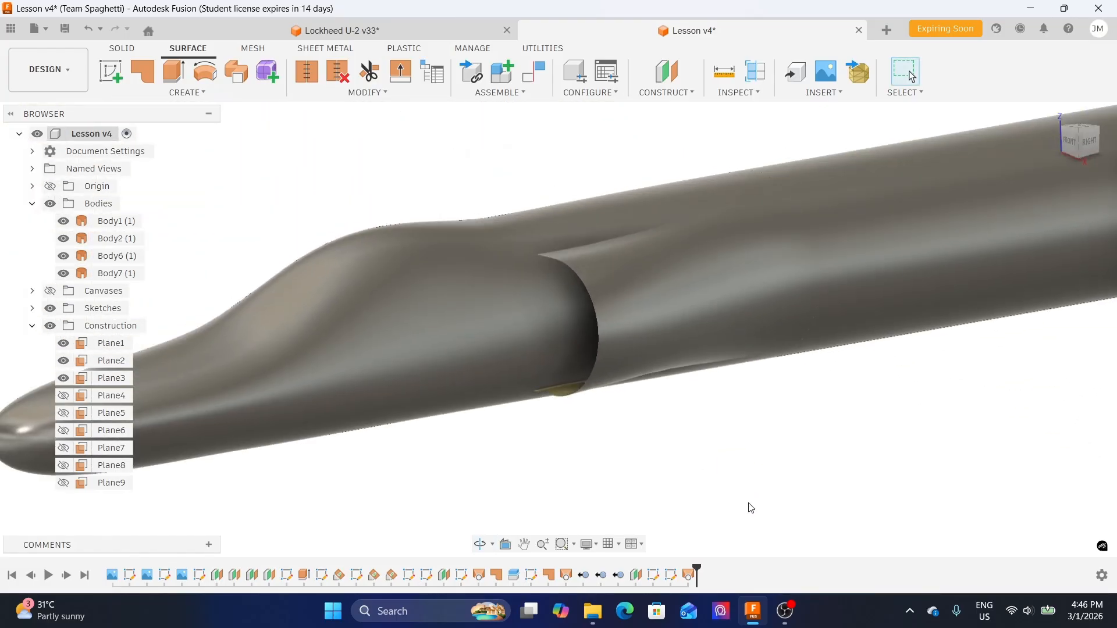
pyautogui.keyDown('shift'); pyautogui.moveTo(800, 445); pyautogui.dragTo(609, 456, button='middle'); pyautogui.keyUp('shift')
pyautogui.click(1089, 140)
pyautogui.scroll(-3, 707, 434)
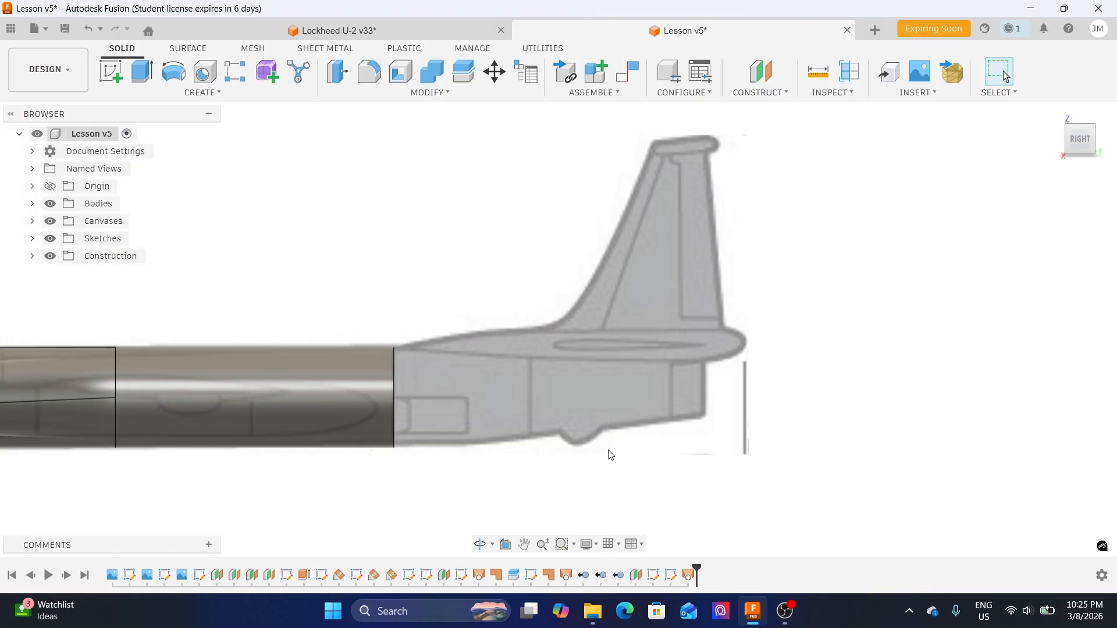
# - Switch to the Lockheed U-2 v33 design and hide the wings, tailcone ECM equipment bay, horizontal stabilizer and vertical stabilizer components
pyautogui.scroll(-1, 668, 418)
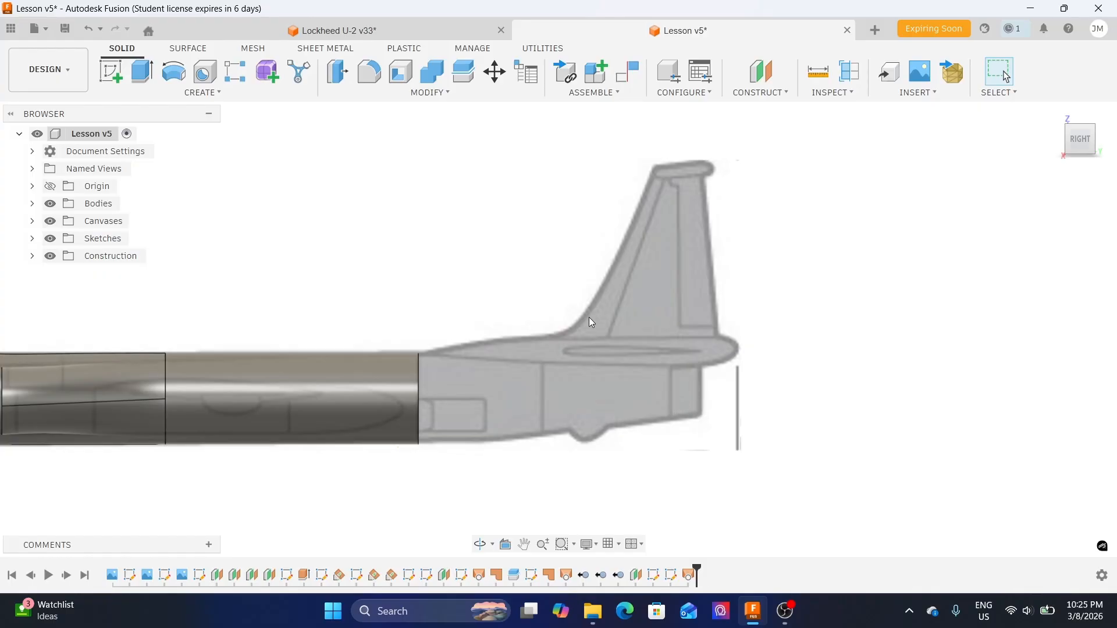
pyautogui.click(400, 33)
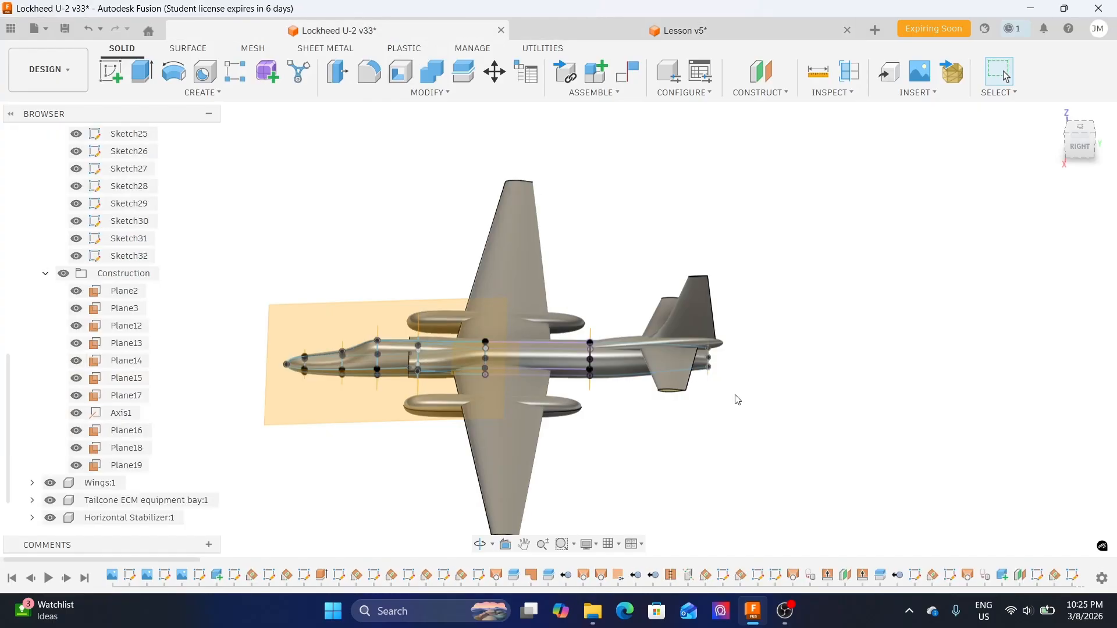
pyautogui.scroll(-1, 139, 431)
pyautogui.scroll(1, 116, 465)
pyautogui.scroll(-1, 47, 523)
pyautogui.click(50, 518)
pyautogui.click(50, 501)
pyautogui.click(50, 483)
pyautogui.click(50, 466)
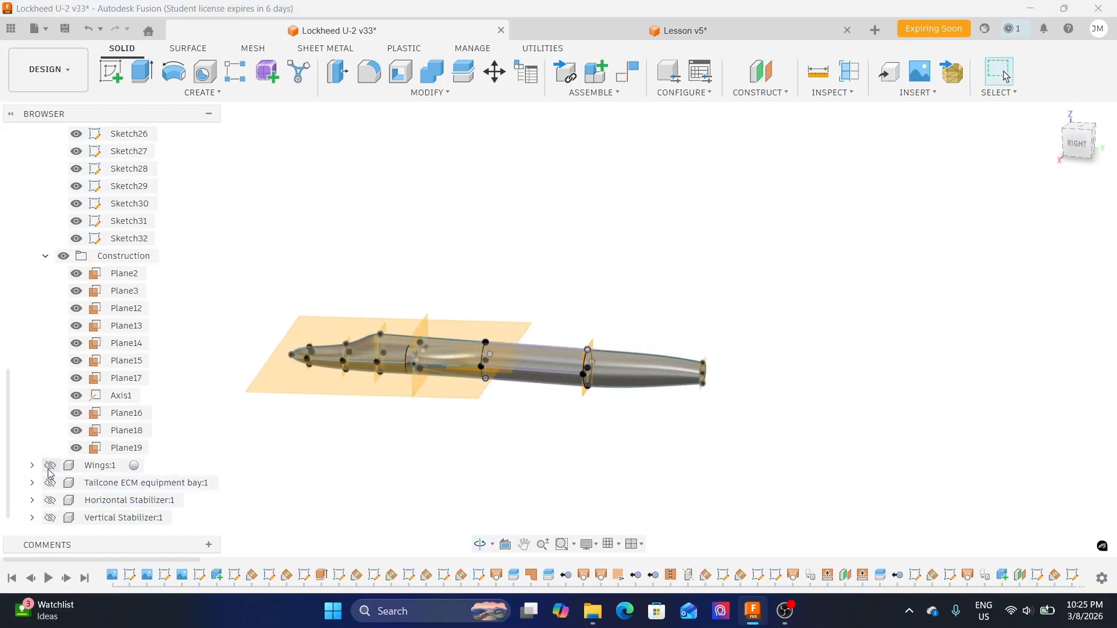
# - Examine the reference model's tapered rear fuselage, including its circular end profile and the construction plane at the tail
pyautogui.scroll(4, 584, 446)
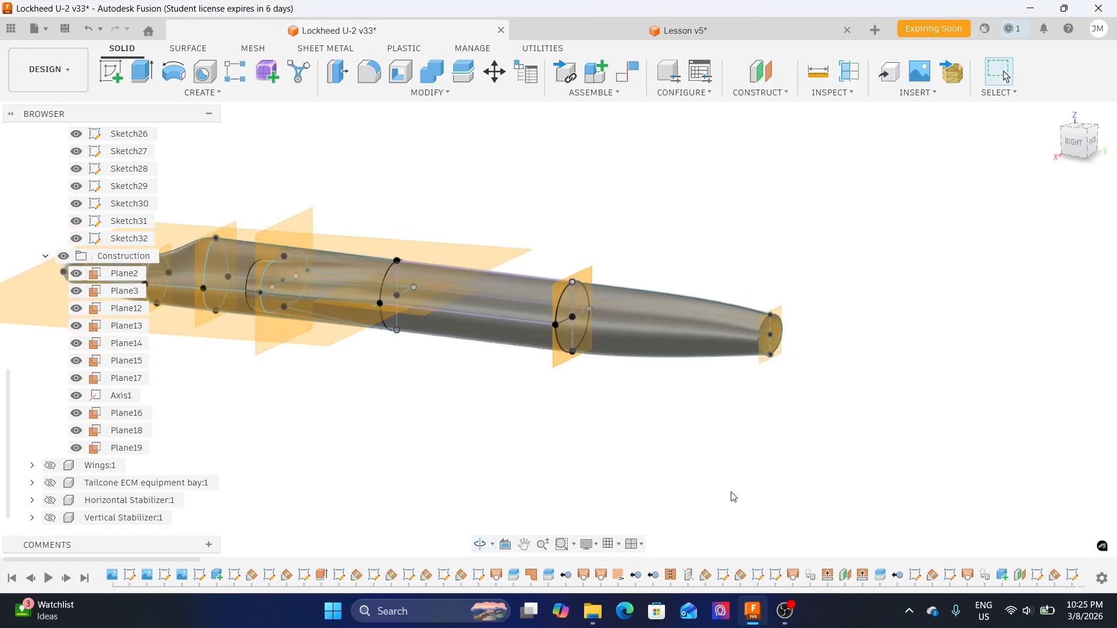
pyautogui.moveTo(813, 415); pyautogui.dragTo(723, 435, button='middle')
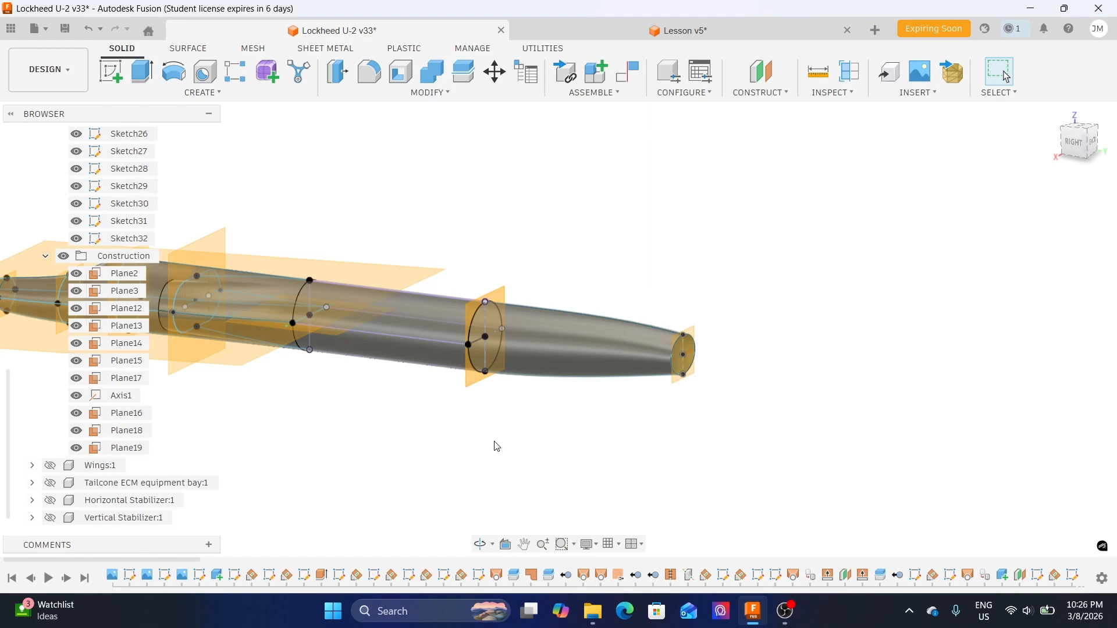
pyautogui.scroll(3, 611, 422)
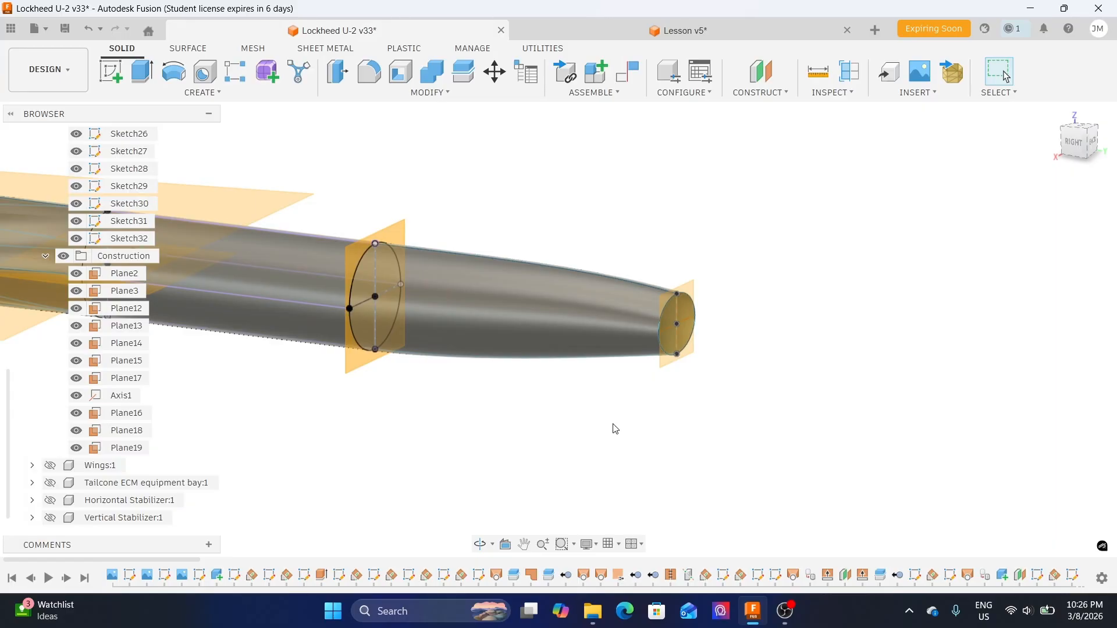
pyautogui.moveTo(640, 412); pyautogui.dragTo(623, 432, button='middle')
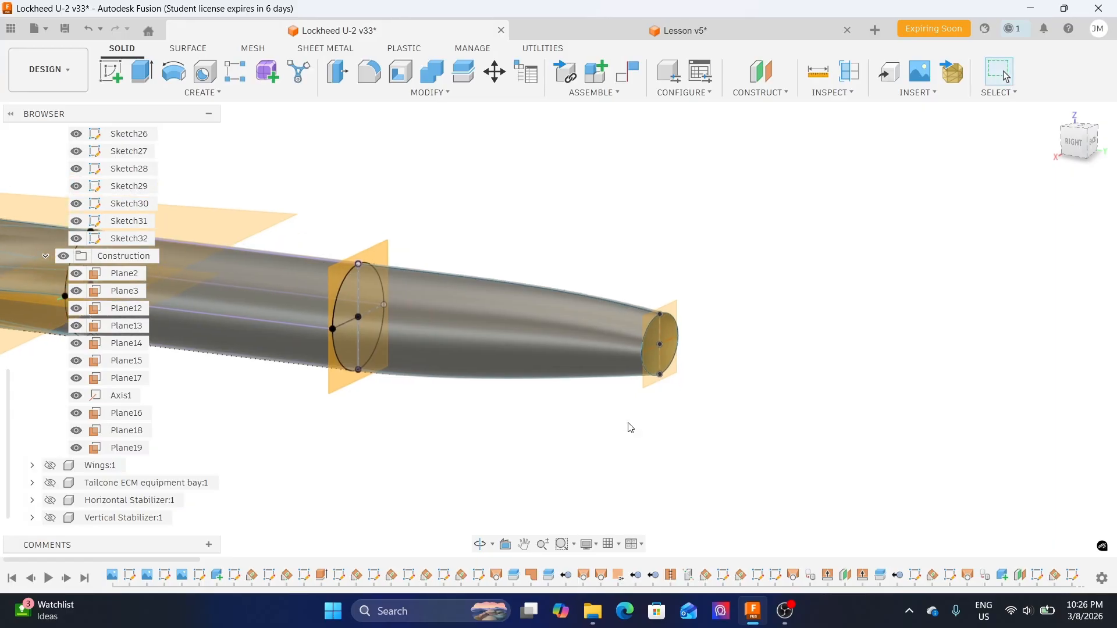
pyautogui.scroll(2, 494, 229)
pyautogui.moveTo(494, 247); pyautogui.dragTo(603, 232, button='middle')
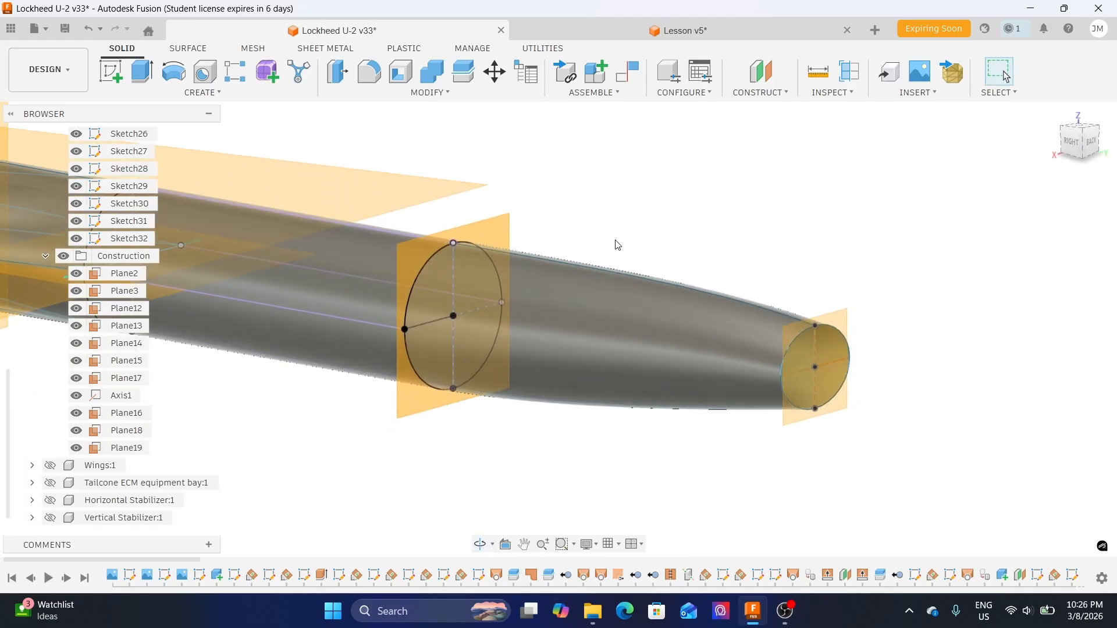
pyautogui.scroll(2, 648, 232)
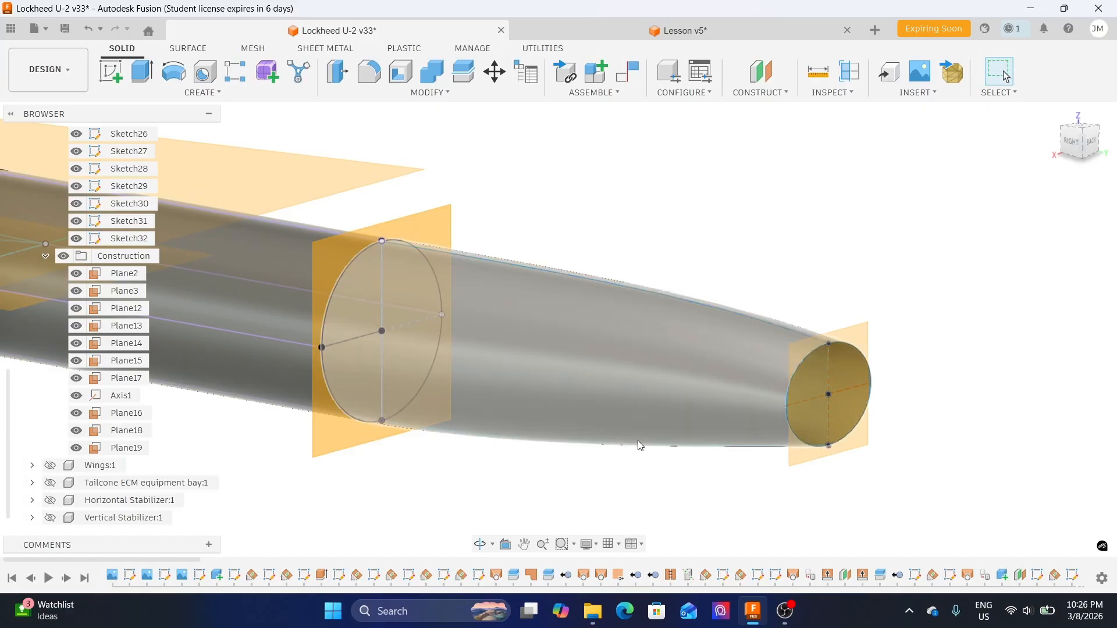
pyautogui.click(811, 379)
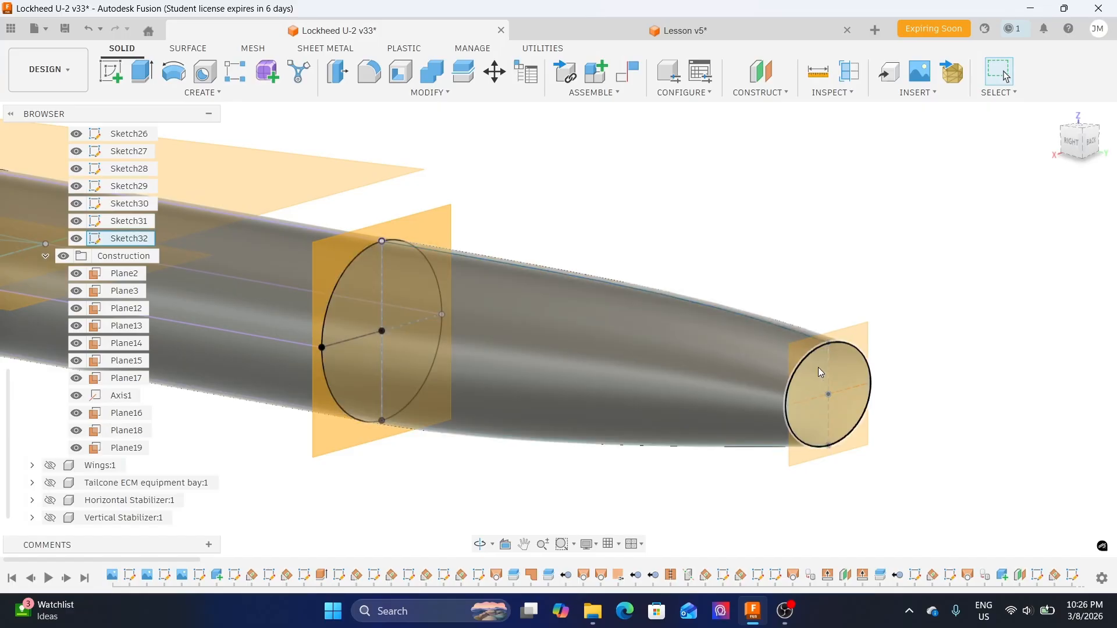
pyautogui.click(875, 424)
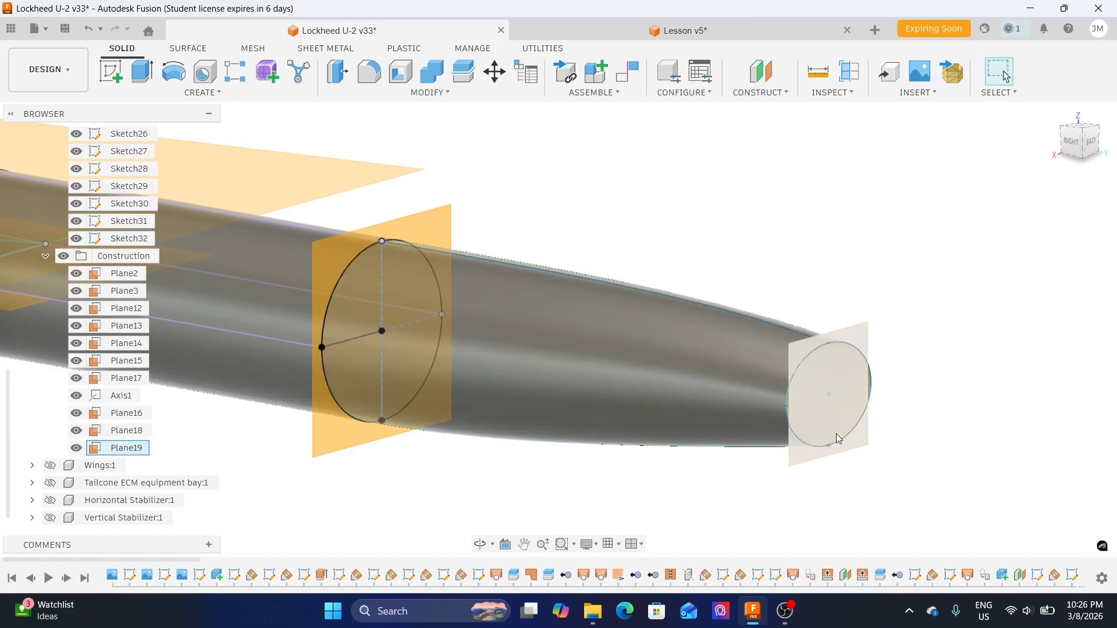
pyautogui.keyDown('shift'); pyautogui.moveTo(694, 230); pyautogui.dragTo(698, 230, button='middle'); pyautogui.keyUp('shift')
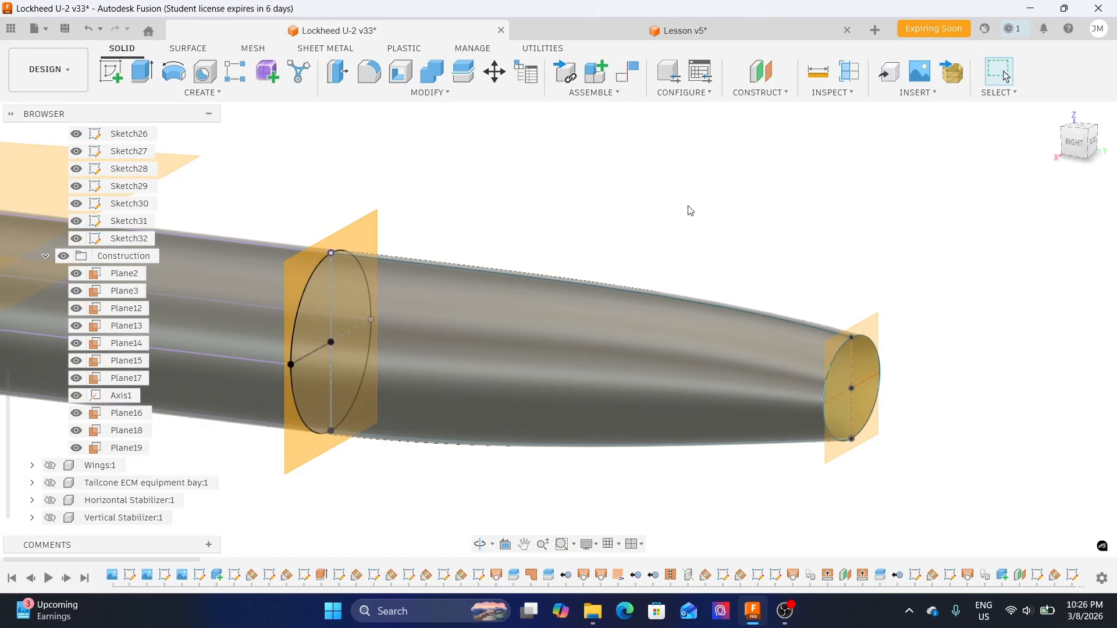
# - Return to the Lesson v5 design and start a sketch on the side-view origin plane
pyautogui.click(698, 33)
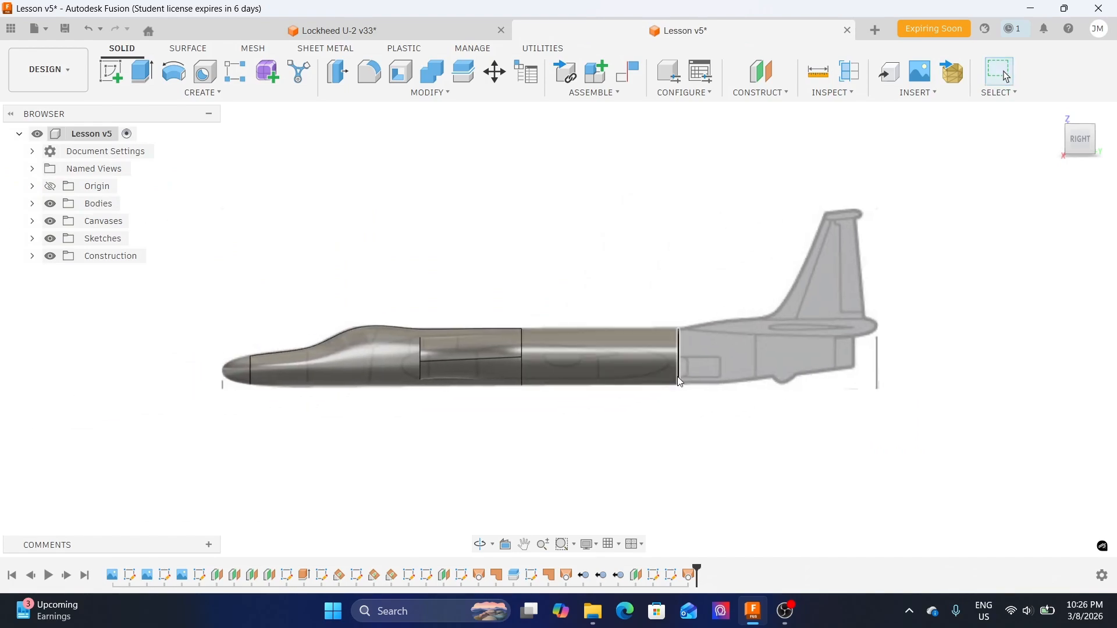
pyautogui.scroll(1, 704, 370)
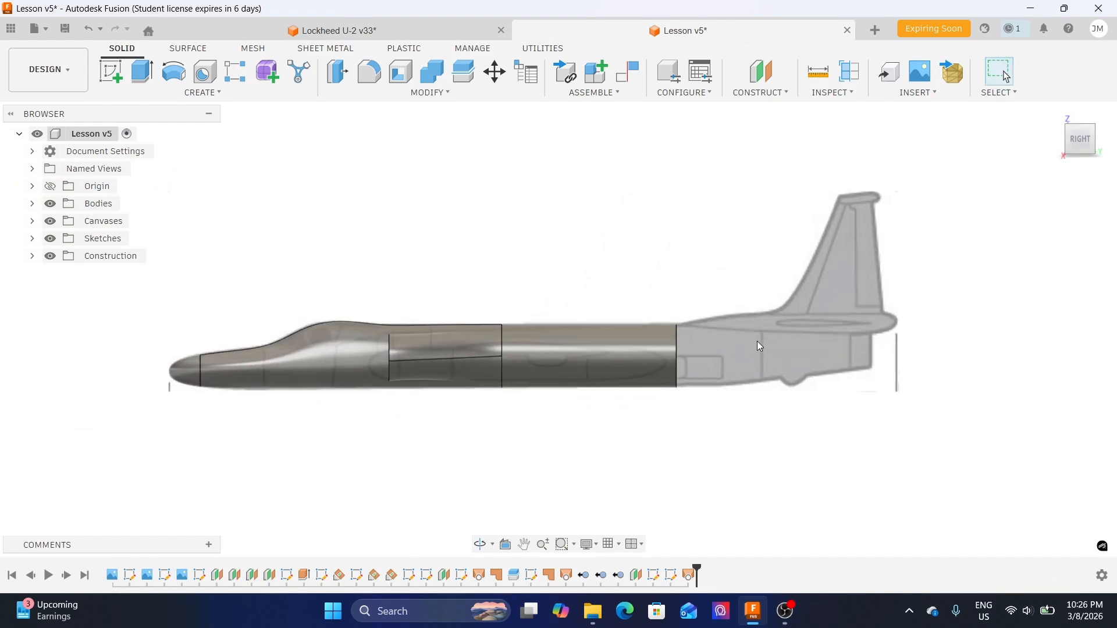
pyautogui.moveTo(856, 375); pyautogui.dragTo(801, 382, button='middle')
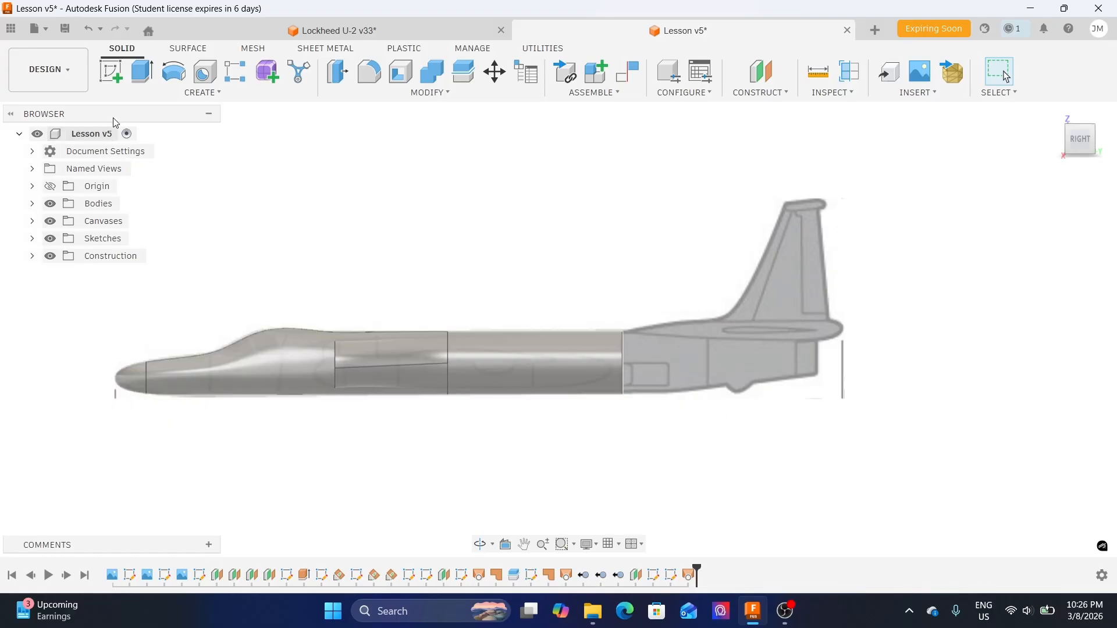
pyautogui.click(110, 70)
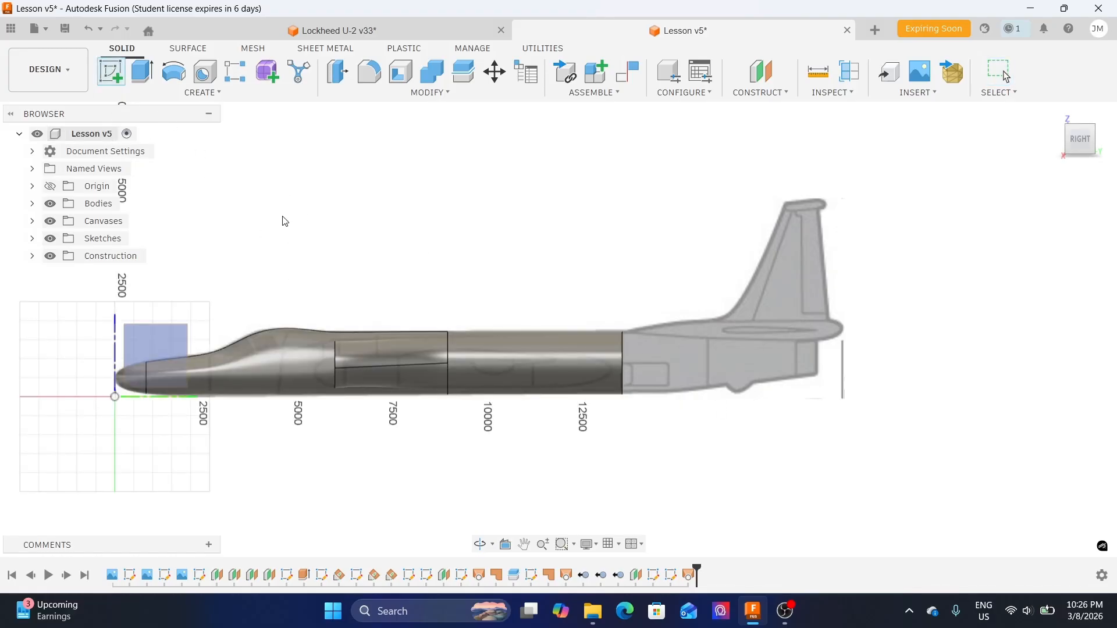
pyautogui.moveTo(256, 245); pyautogui.dragTo(302, 185, button='middle')
pyautogui.click(215, 285)
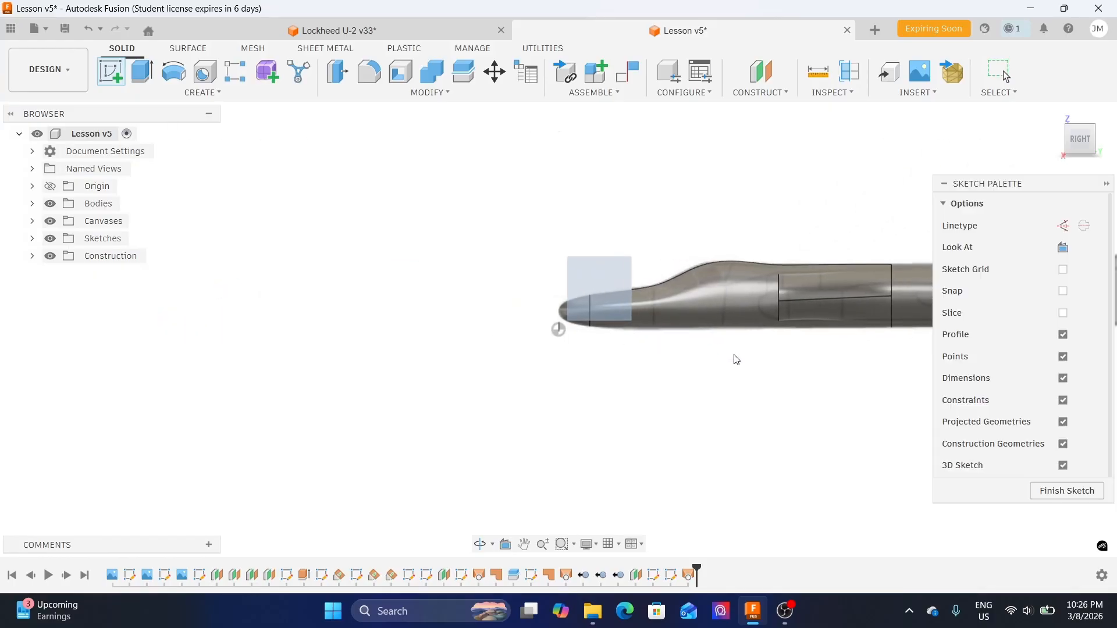
# - Project the straight rear fuselage body into the sketch using the body selection filter, with the projection link kept on
pyautogui.scroll(5, 553, 328)
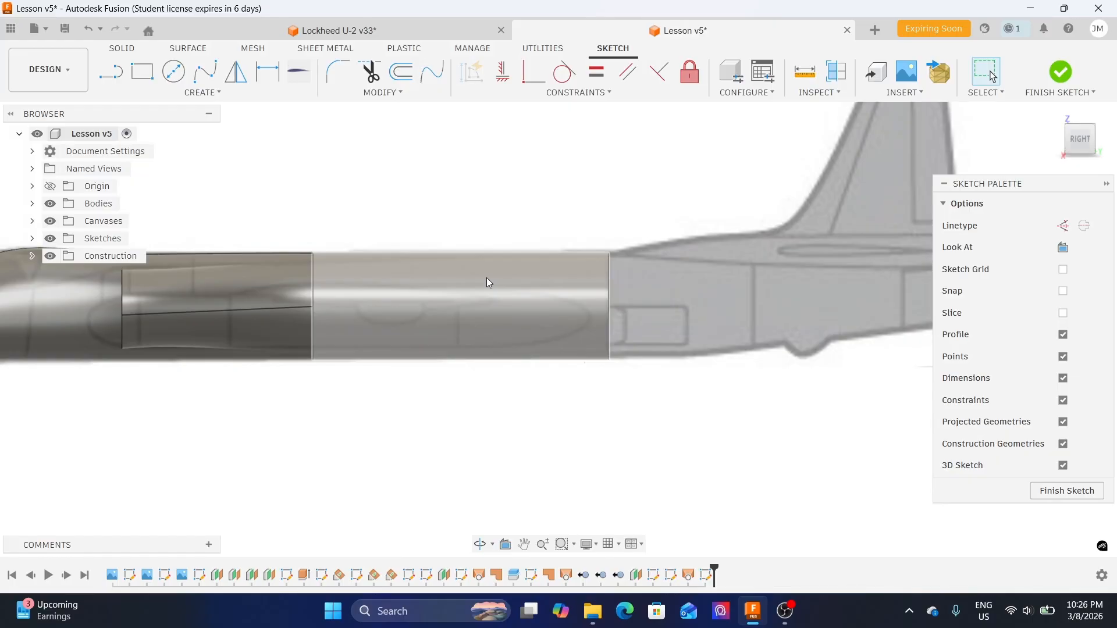
pyautogui.press('p')
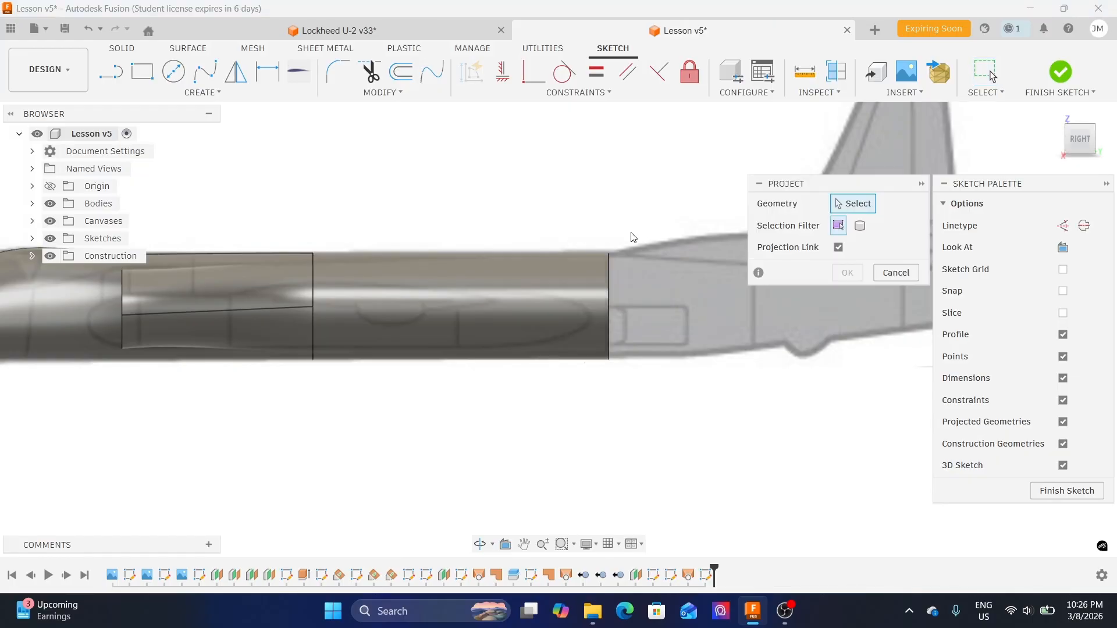
pyautogui.click(859, 226)
pyautogui.click(540, 303)
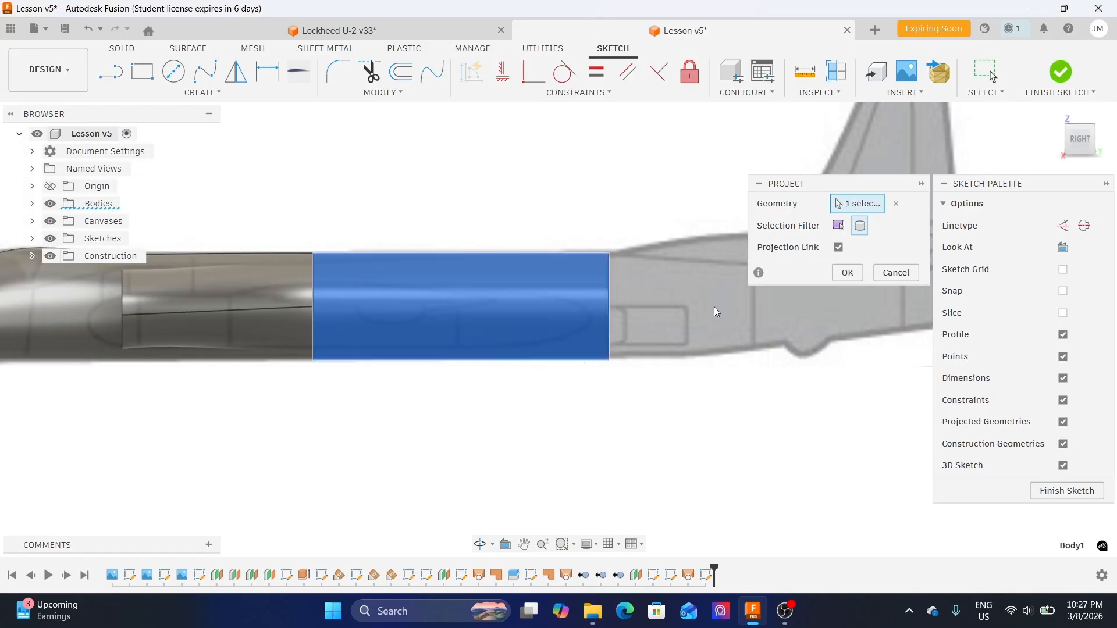
pyautogui.click(847, 272)
# - Draw a two-point spline from the fuselage rear edge's lower endpoint to the tail's lower rear corner on the blueprint
pyautogui.moveTo(722, 271); pyautogui.dragTo(559, 292, button='middle')
pyautogui.scroll(3, 607, 359)
pyautogui.moveTo(649, 352); pyautogui.dragTo(630, 359, button='middle')
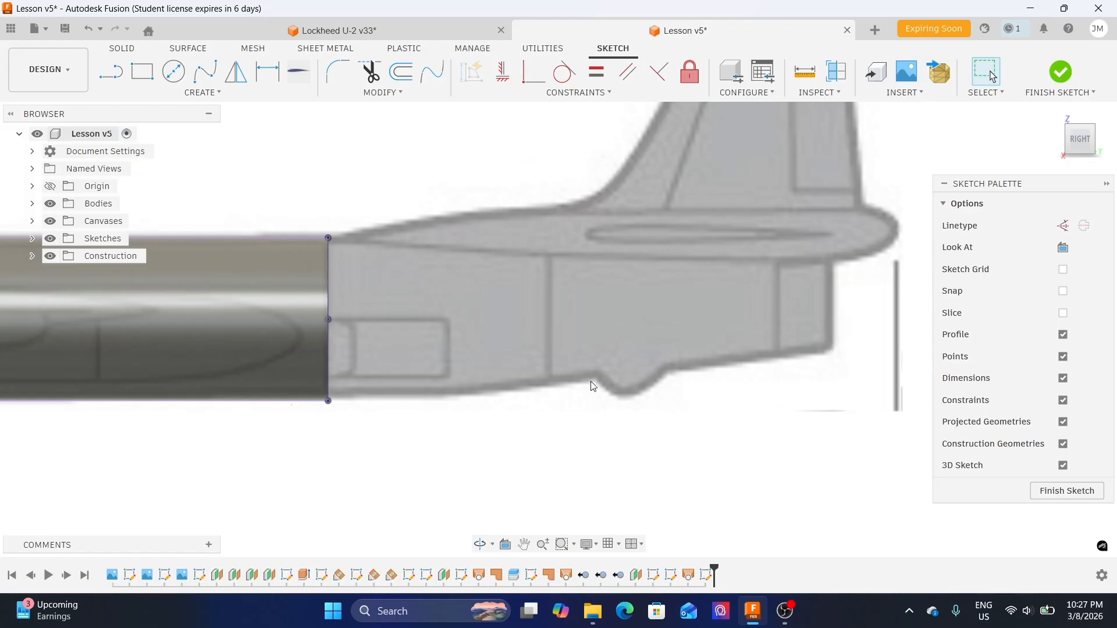
pyautogui.click(204, 71)
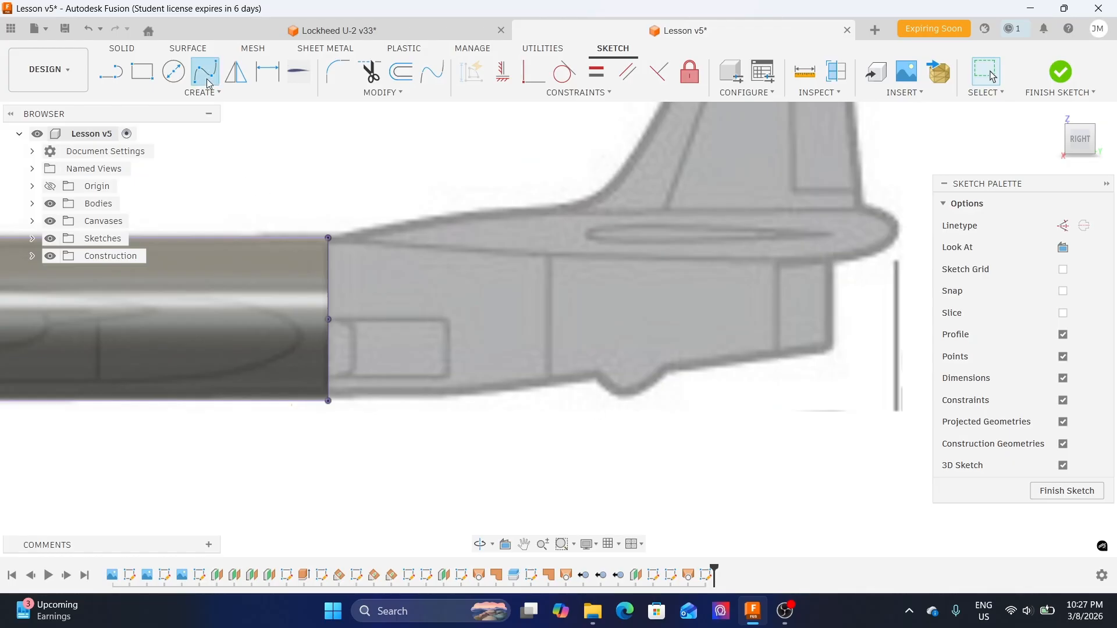
pyautogui.scroll(4, 365, 415)
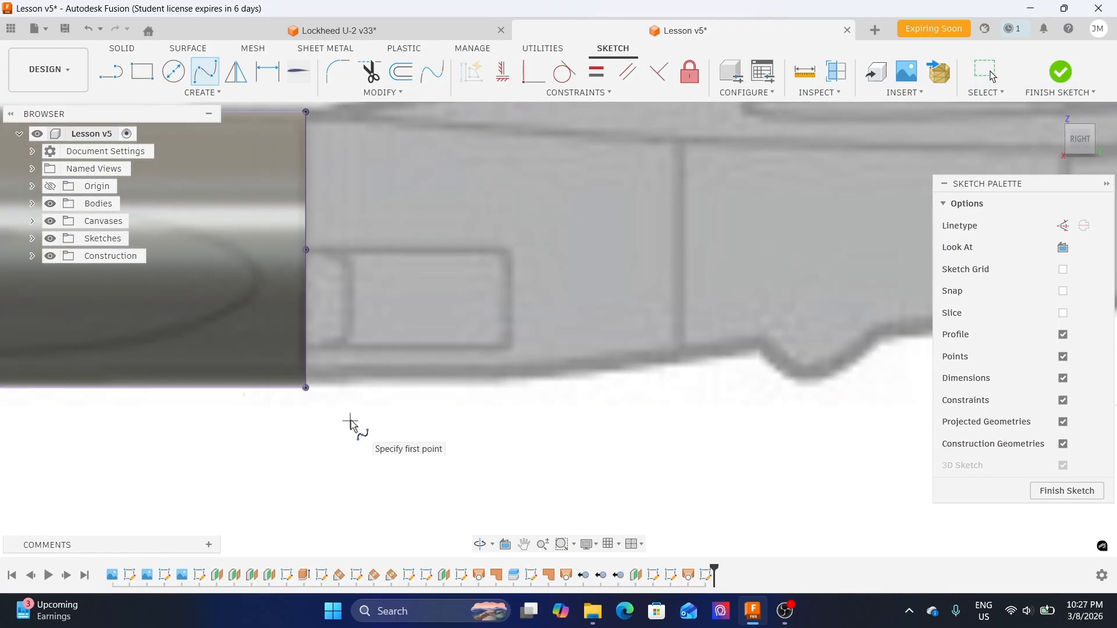
pyautogui.click(307, 388)
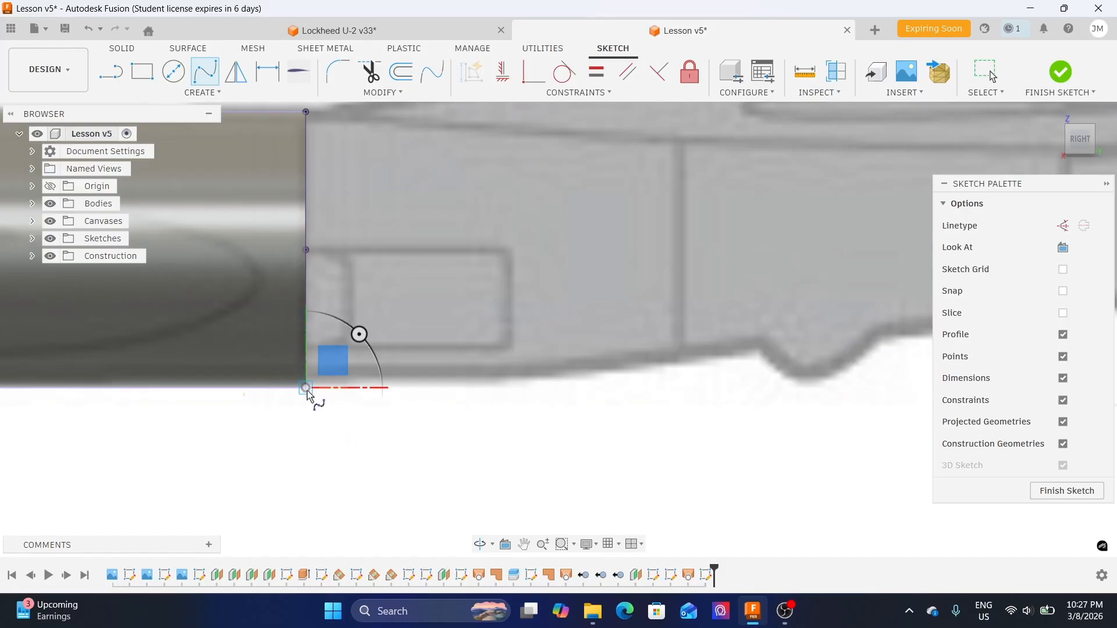
pyautogui.scroll(-3, 308, 389)
pyautogui.scroll(5, 657, 384)
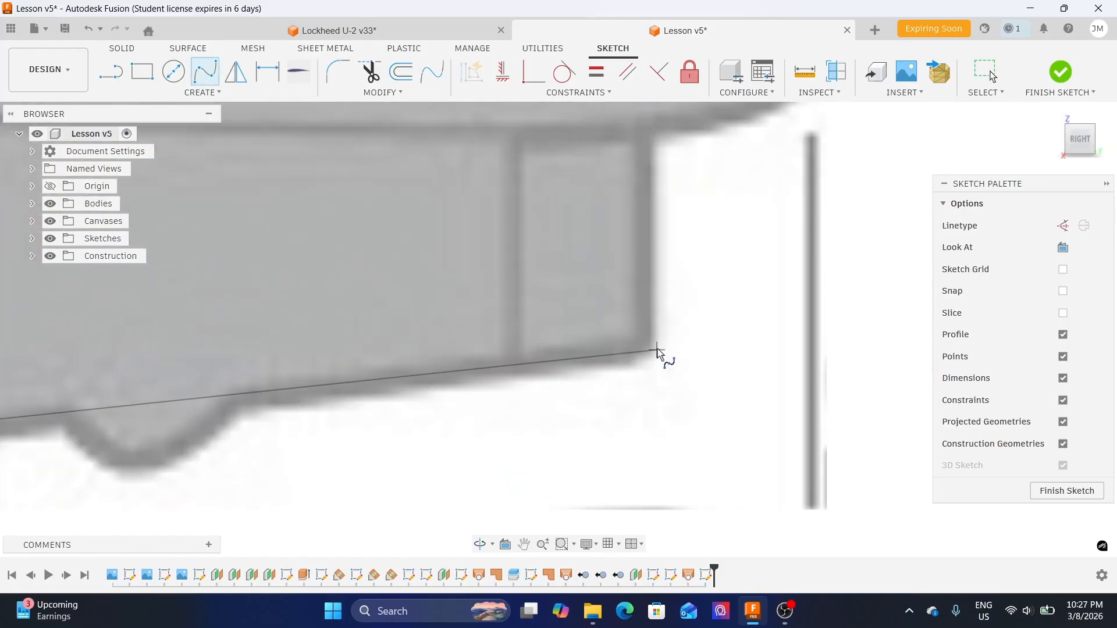
pyautogui.click(654, 348)
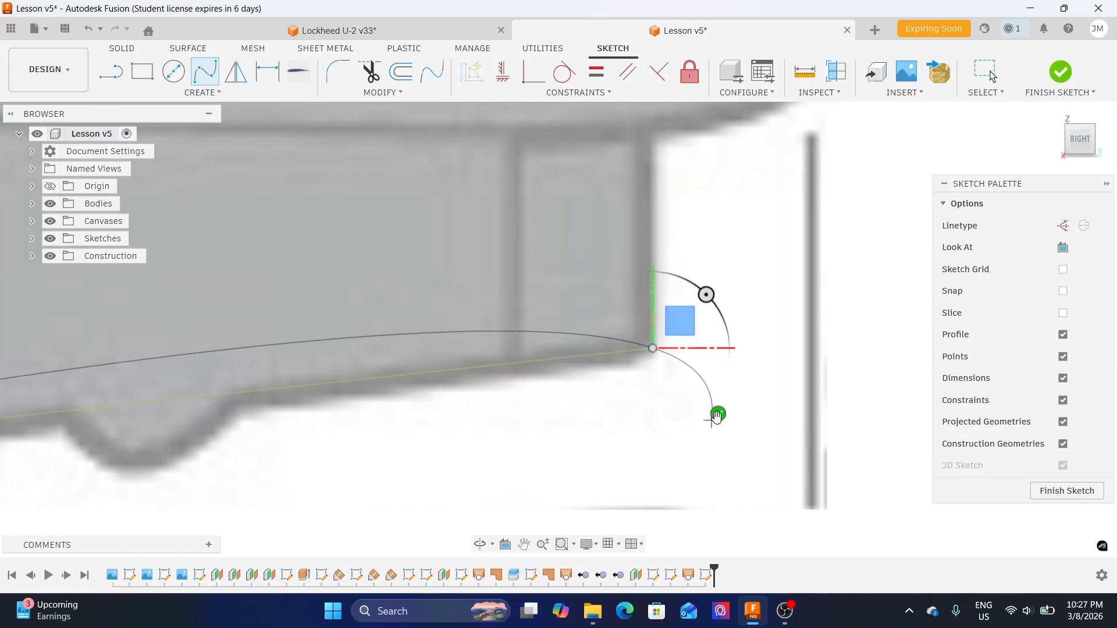
pyautogui.click(717, 415)
pyautogui.scroll(-5, 719, 373)
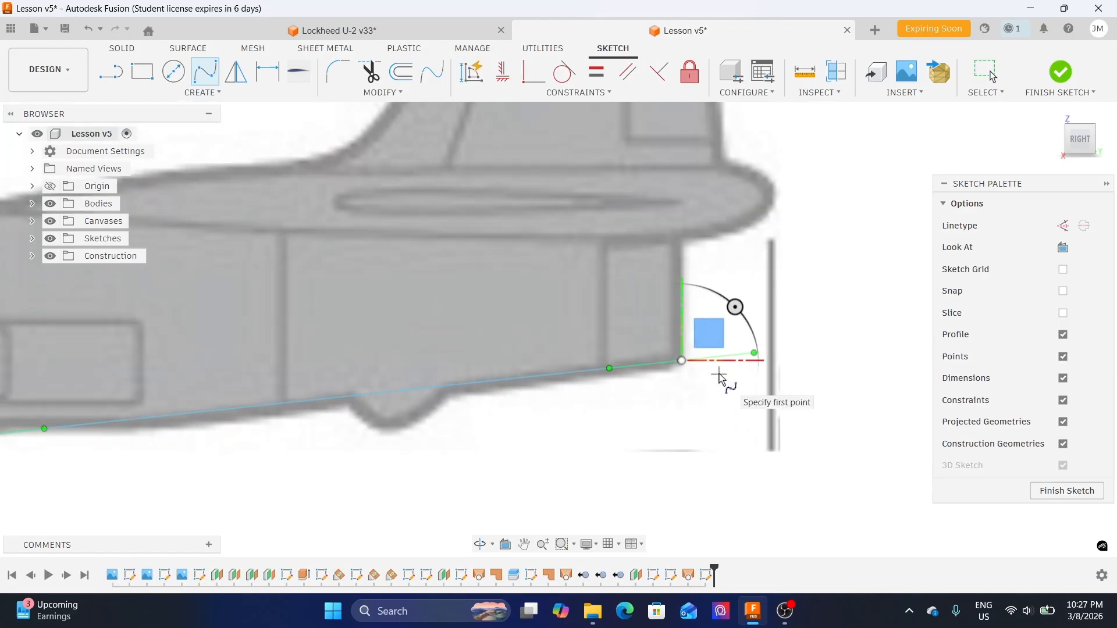
# - Apply a Horizontal/Vertical constraint to the lower spline's tangent handle at the fuselage rear edge, making it horizontal
pyautogui.scroll(3, 374, 371)
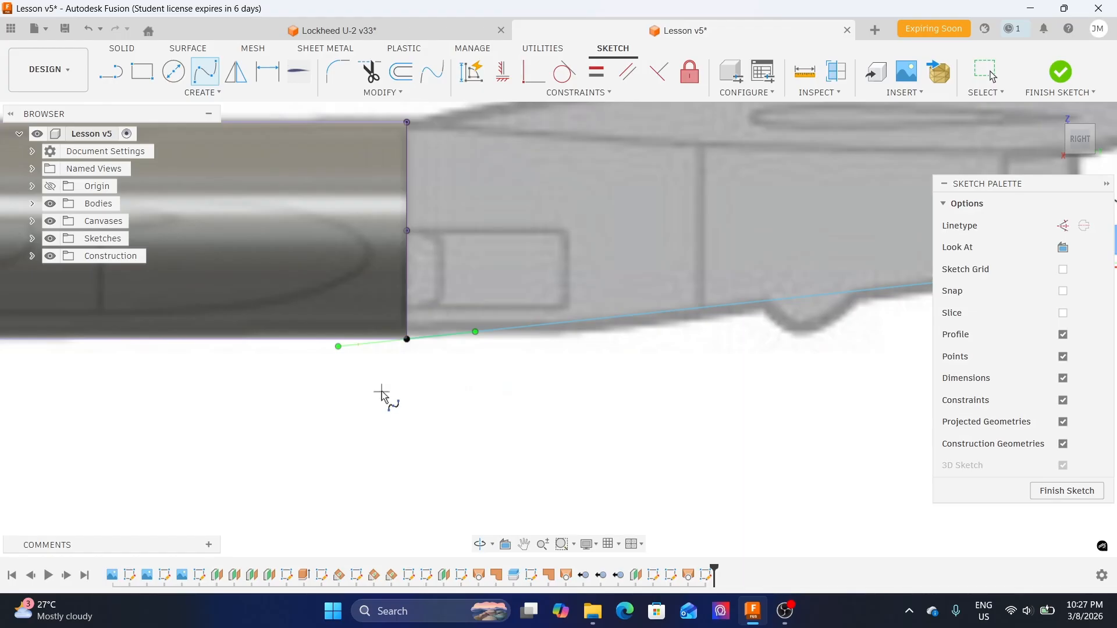
pyautogui.scroll(-5, 561, 391)
pyautogui.moveTo(588, 399); pyautogui.dragTo(255, 388, button='middle')
pyautogui.scroll(3, 353, 351)
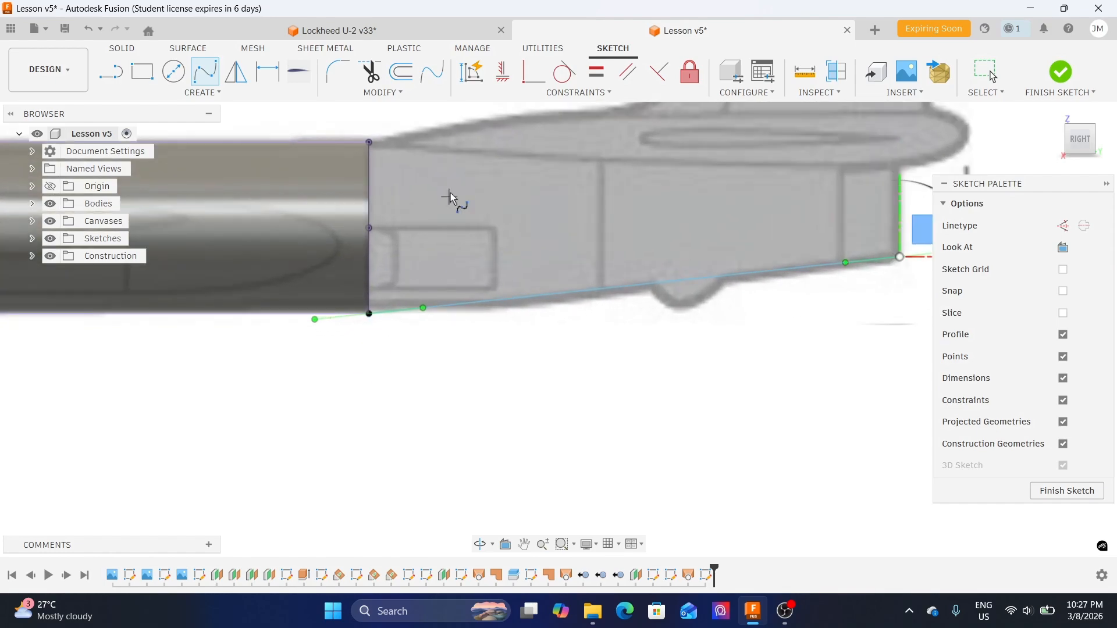
pyautogui.click(504, 85)
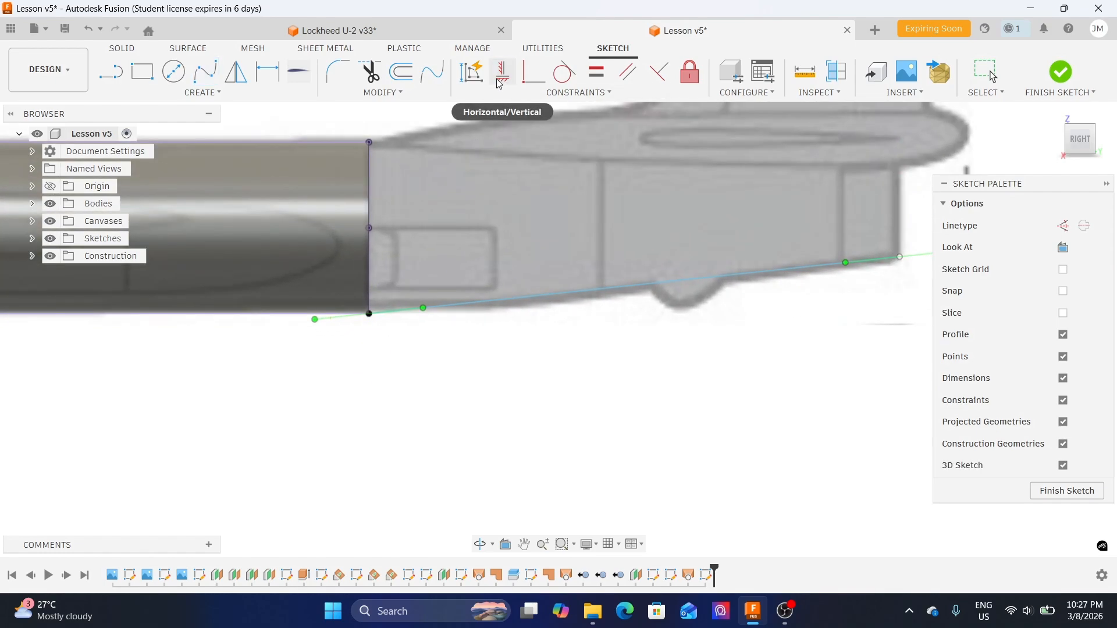
pyautogui.click(503, 82)
pyautogui.scroll(2, 352, 336)
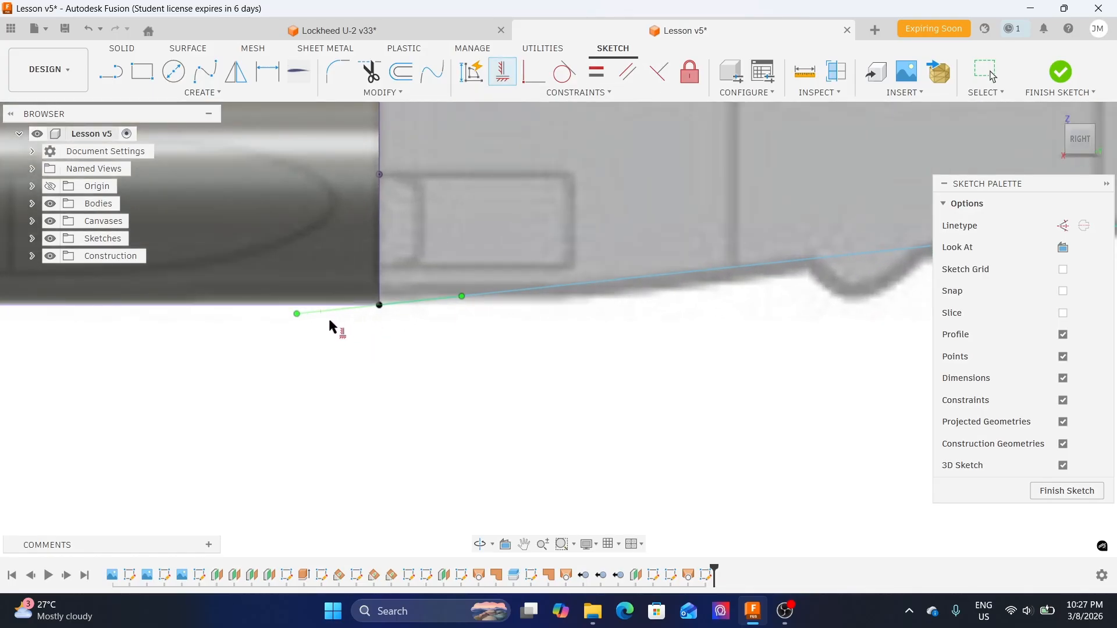
pyautogui.scroll(2, 334, 309)
pyautogui.click(334, 309)
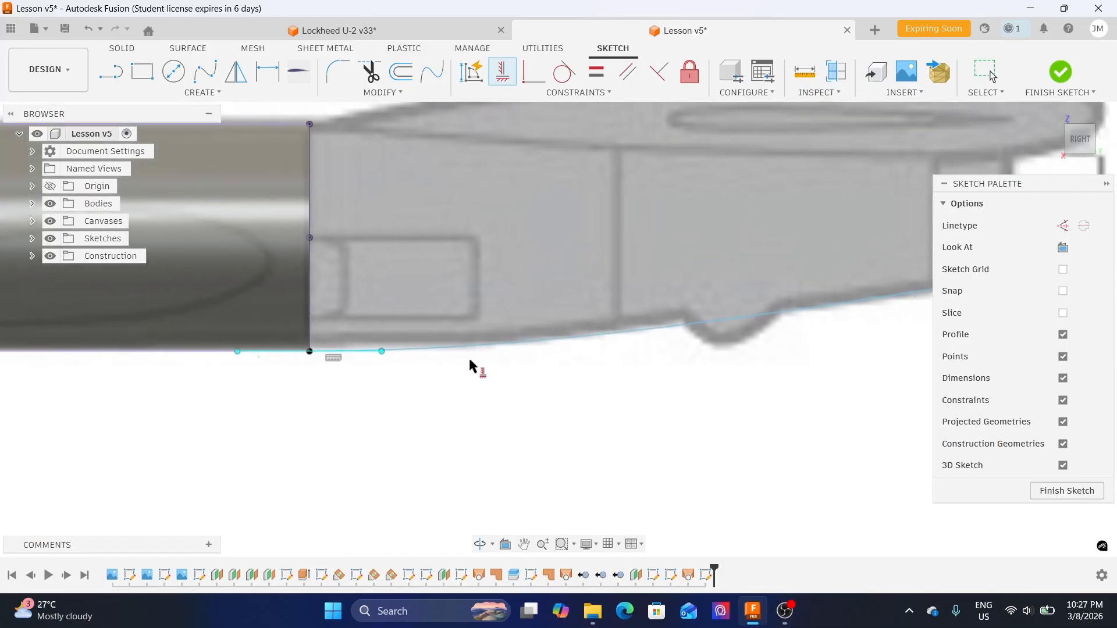
pyautogui.scroll(-1, 469, 372)
pyautogui.press('Escape')
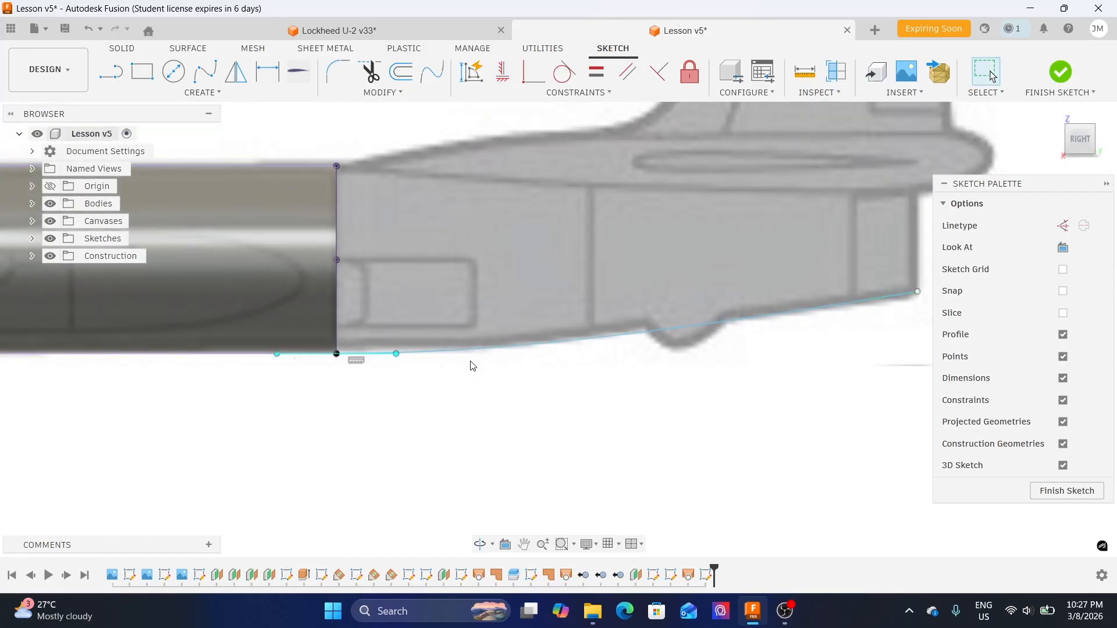
# - Examine how closely the lower spline follows the blueprint's underside from the fuselage rear edge to the tail's lower rear corner
pyautogui.moveTo(586, 364); pyautogui.dragTo(557, 394, button='middle')
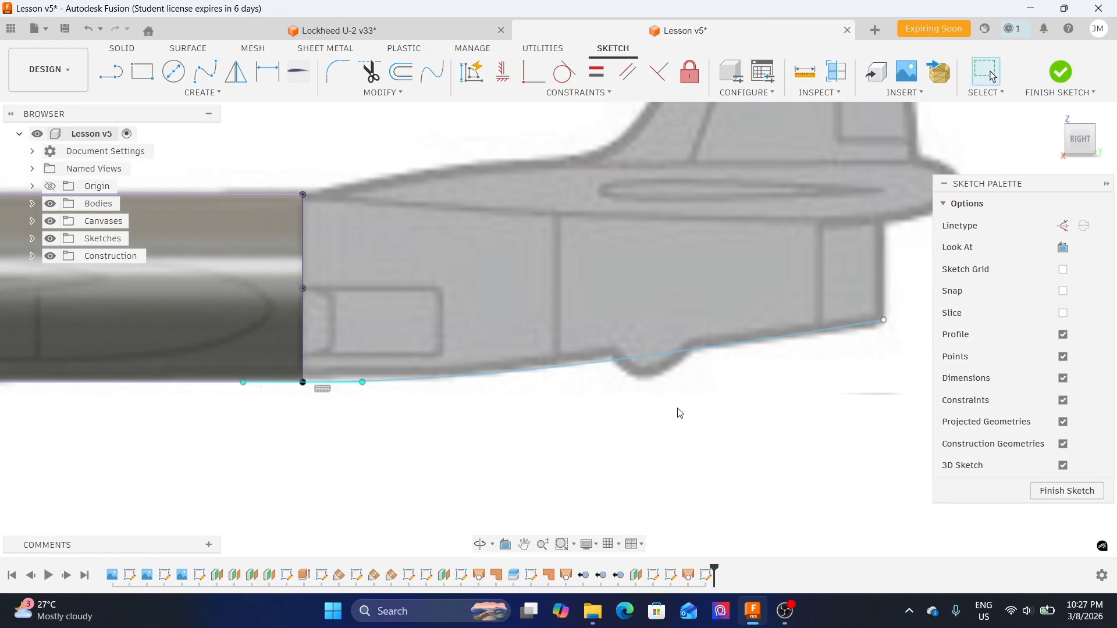
pyautogui.scroll(3, 676, 412)
pyautogui.scroll(2, 614, 401)
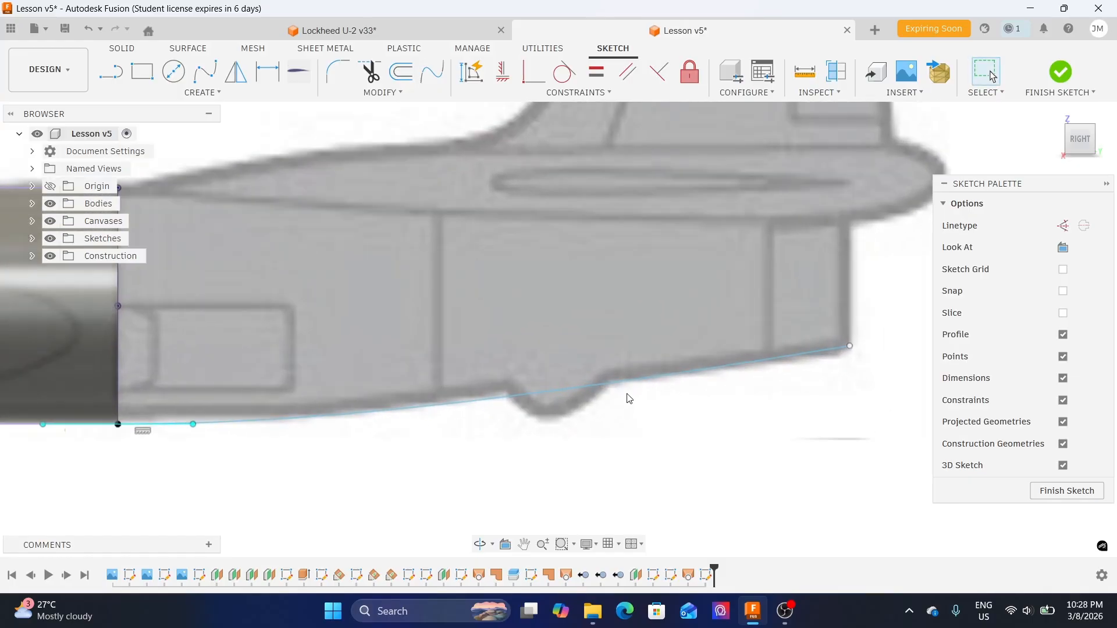
pyautogui.moveTo(553, 434); pyautogui.dragTo(601, 404, button='middle')
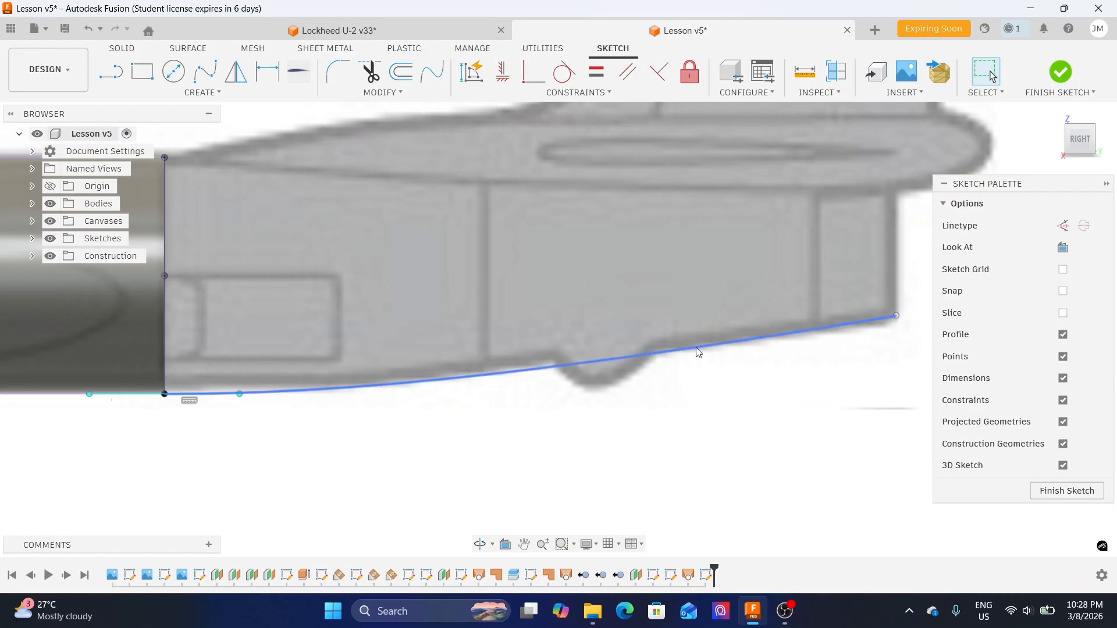
pyautogui.moveTo(767, 370); pyautogui.dragTo(652, 385, button='middle')
pyautogui.click(656, 357)
pyautogui.moveTo(753, 370); pyautogui.dragTo(617, 385, button='middle')
pyautogui.scroll(2, 620, 380)
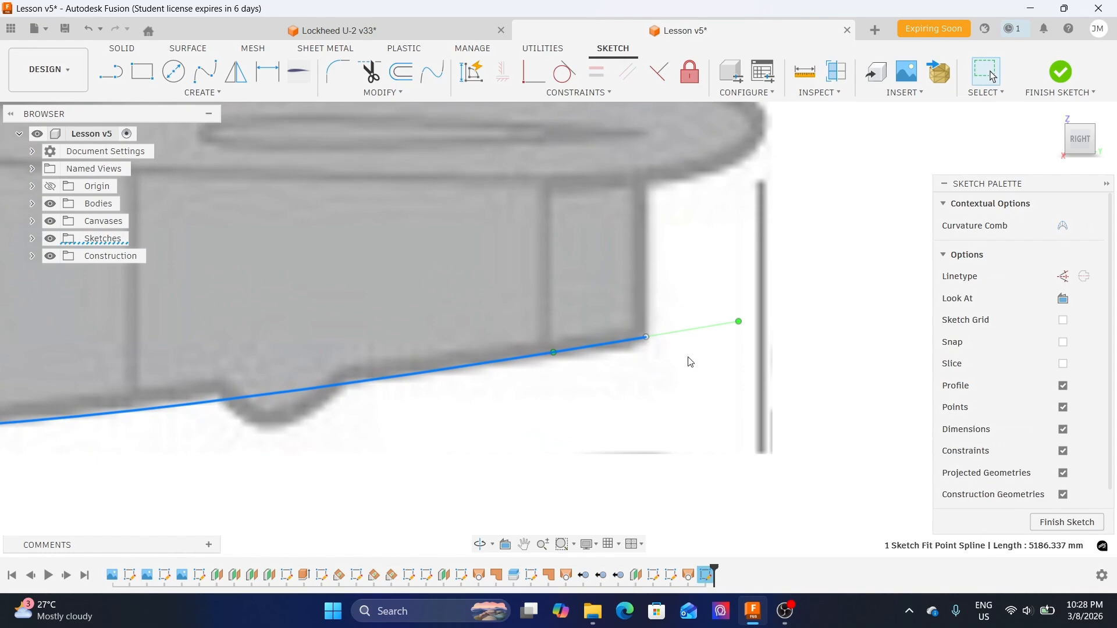
pyautogui.scroll(-3, 688, 364)
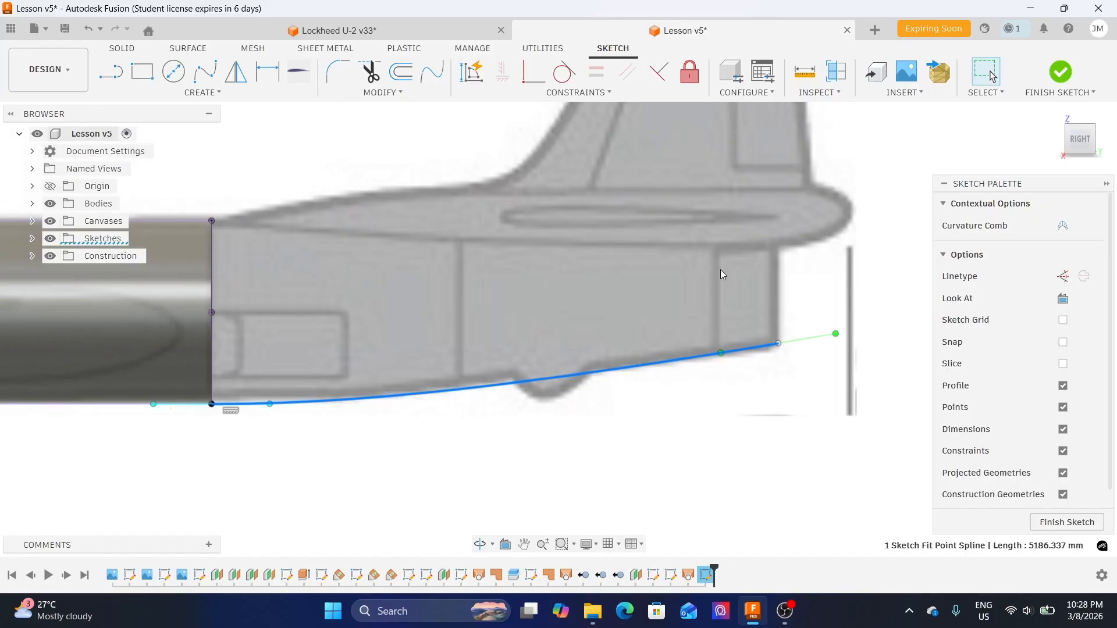
pyautogui.moveTo(796, 265); pyautogui.dragTo(696, 264, button='middle')
pyautogui.scroll(1, 704, 276)
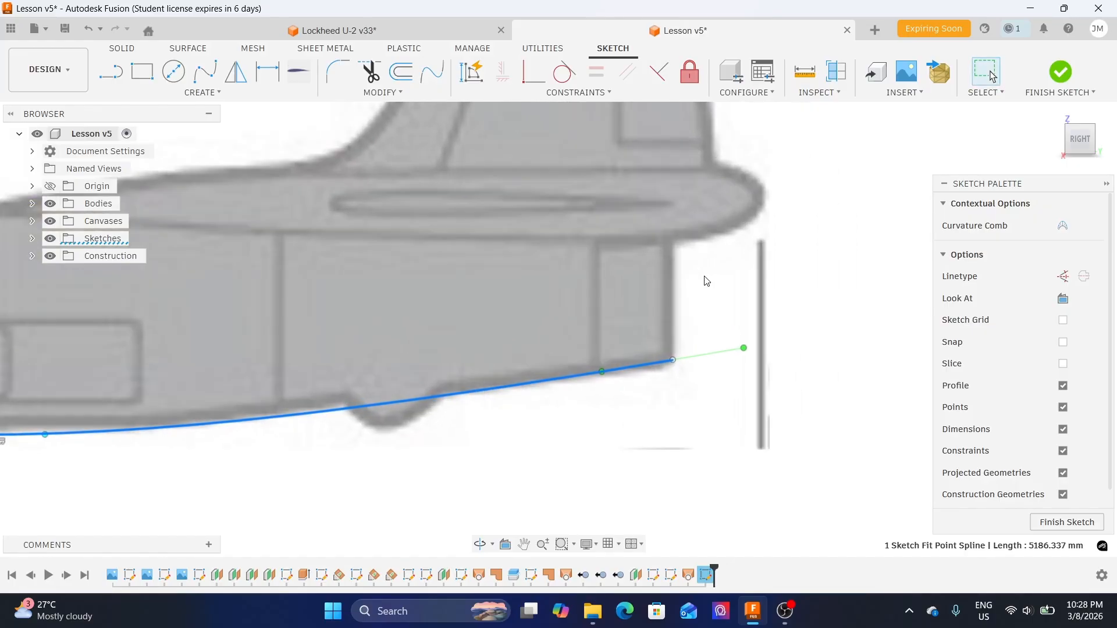
# - Draw a vertical line about 1959 mm long upward from the lower spline's rear endpoint, through the tail on the blueprint
pyautogui.click(113, 79)
pyautogui.click(675, 359)
pyautogui.scroll(-2, 698, 329)
pyautogui.moveTo(678, 232); pyautogui.dragTo(645, 283, button='middle')
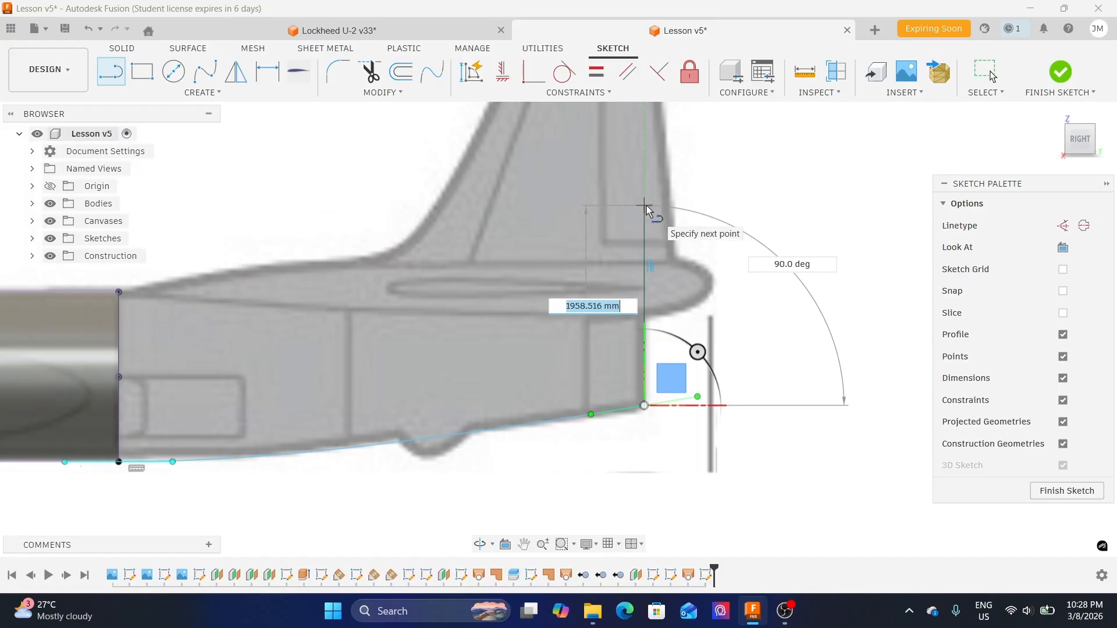
pyautogui.click(645, 206)
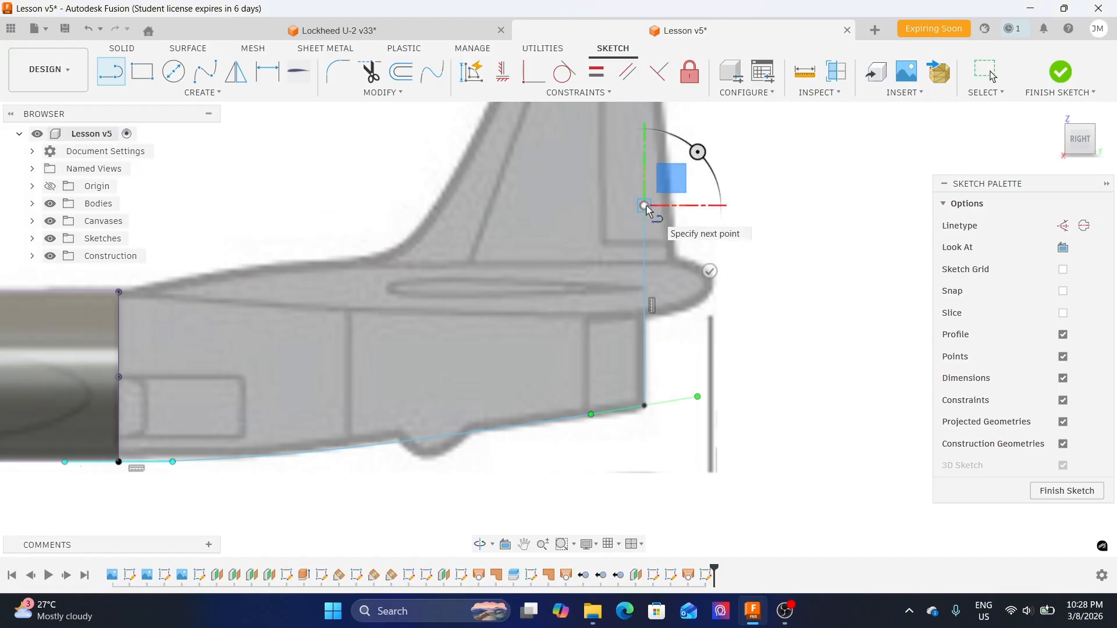
# - Finish the vertical line at the rear end of the tail section and convert it to a construction line
pyautogui.press('Escape')
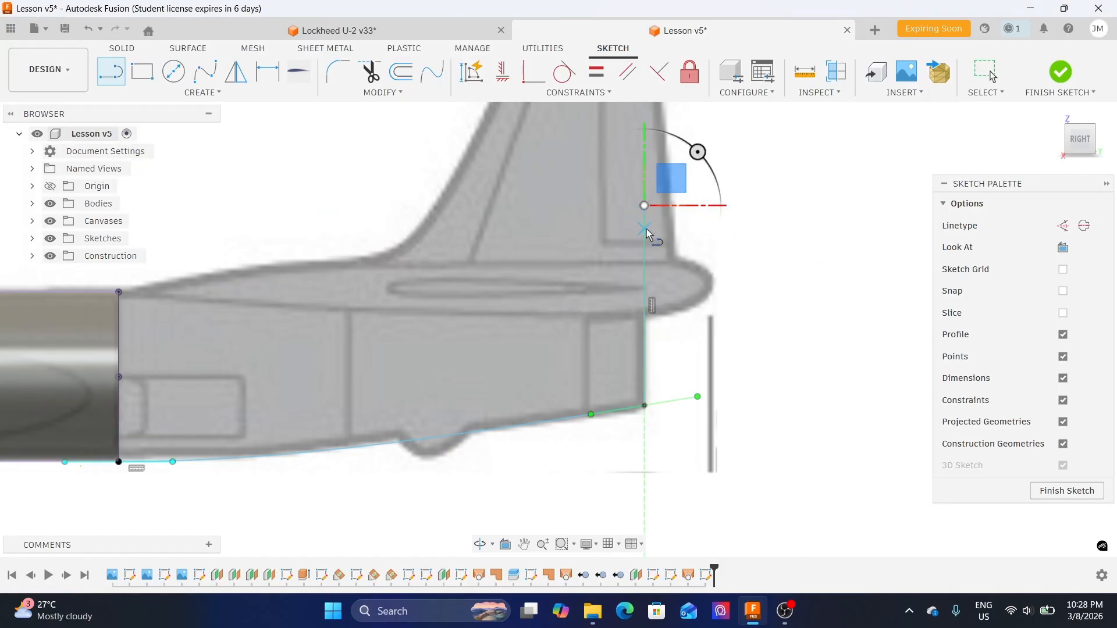
pyautogui.scroll(1, 648, 232)
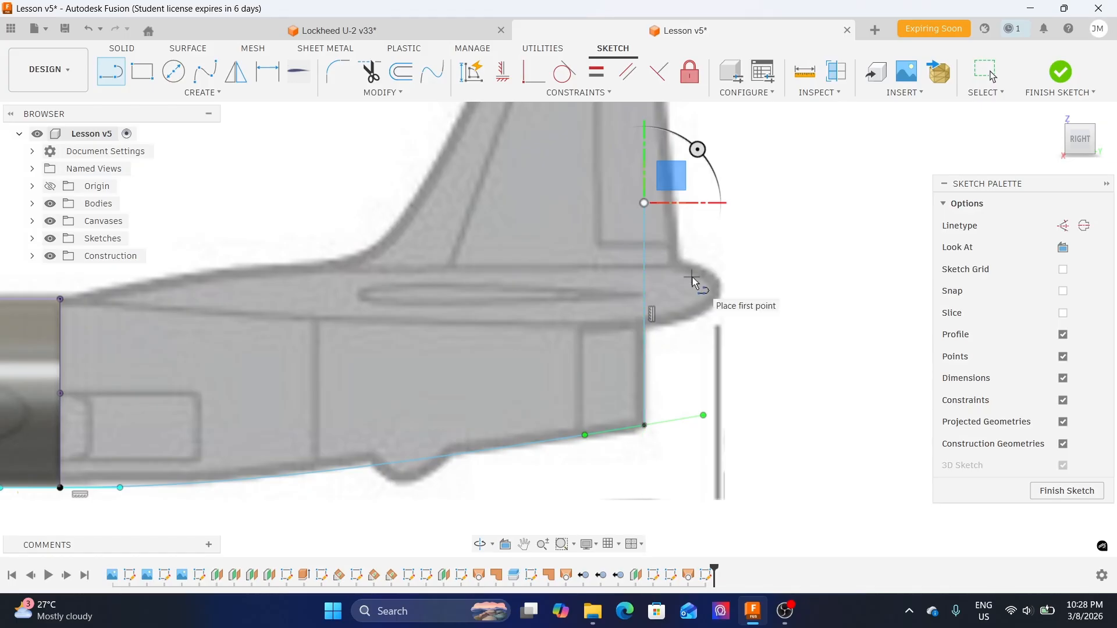
pyautogui.press('Escape')
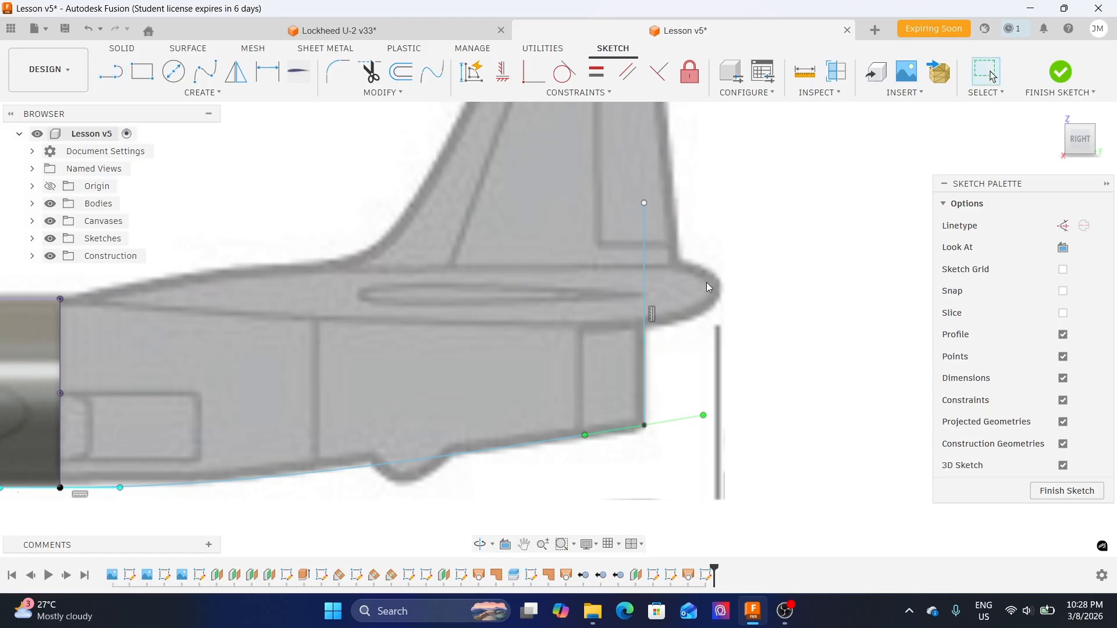
pyautogui.moveTo(705, 298); pyautogui.dragTo(717, 256, button='middle')
pyautogui.click(657, 210)
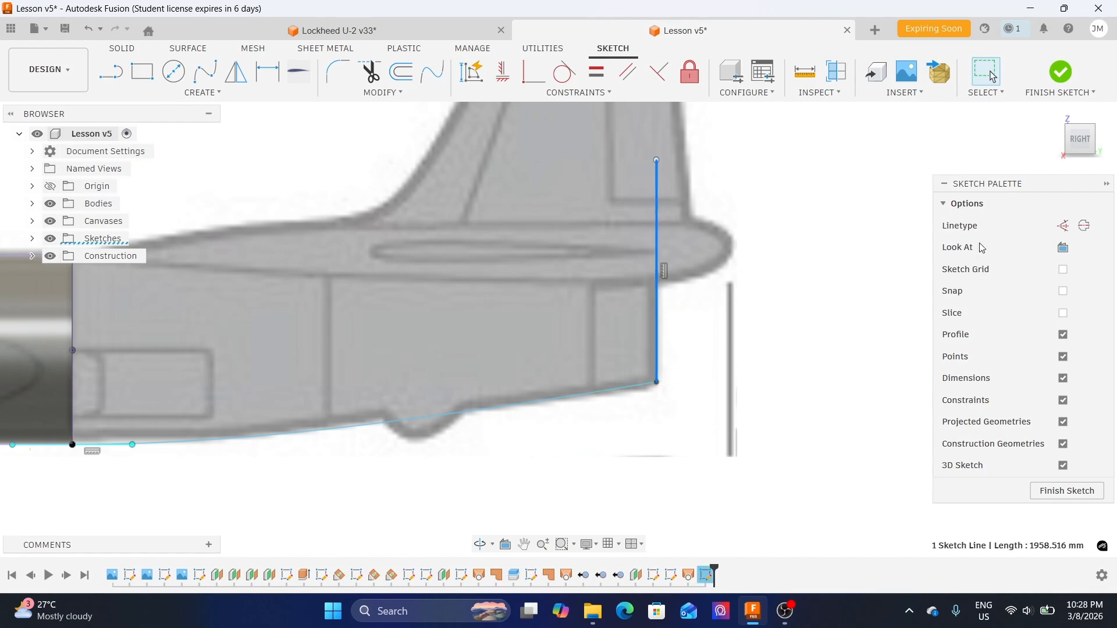
pyautogui.click(1063, 226)
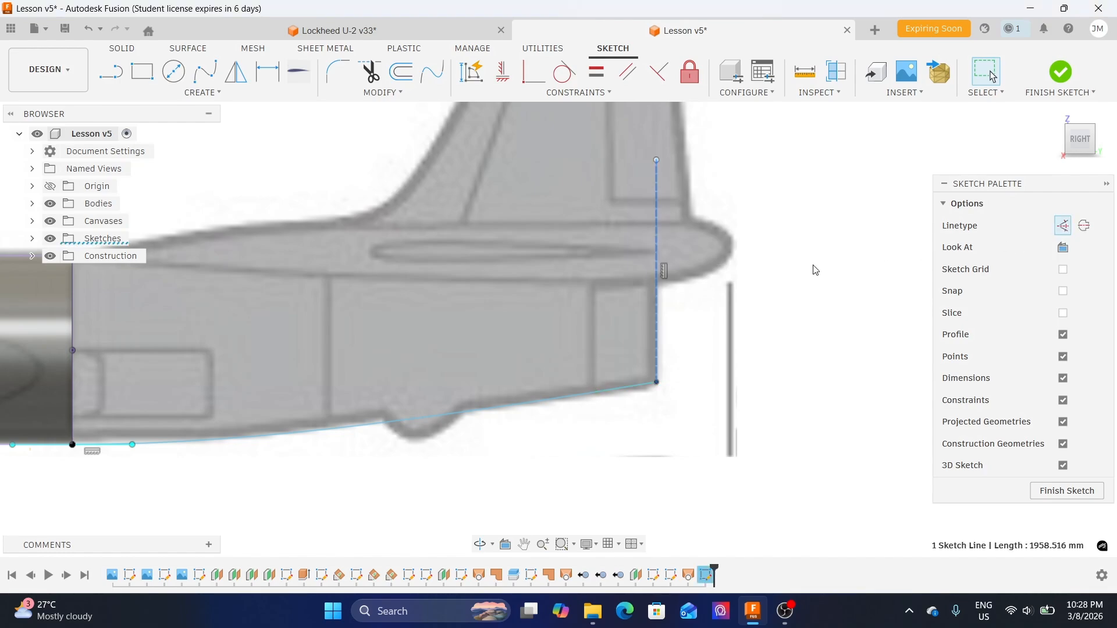
pyautogui.click(816, 271)
pyautogui.moveTo(487, 267)
pyautogui.mouseDown(button='middle')
pyautogui.moveTo(624, 267)
pyautogui.moveTo(710, 284)
pyautogui.moveTo(718, 303)
pyautogui.mouseUp(button='middle')
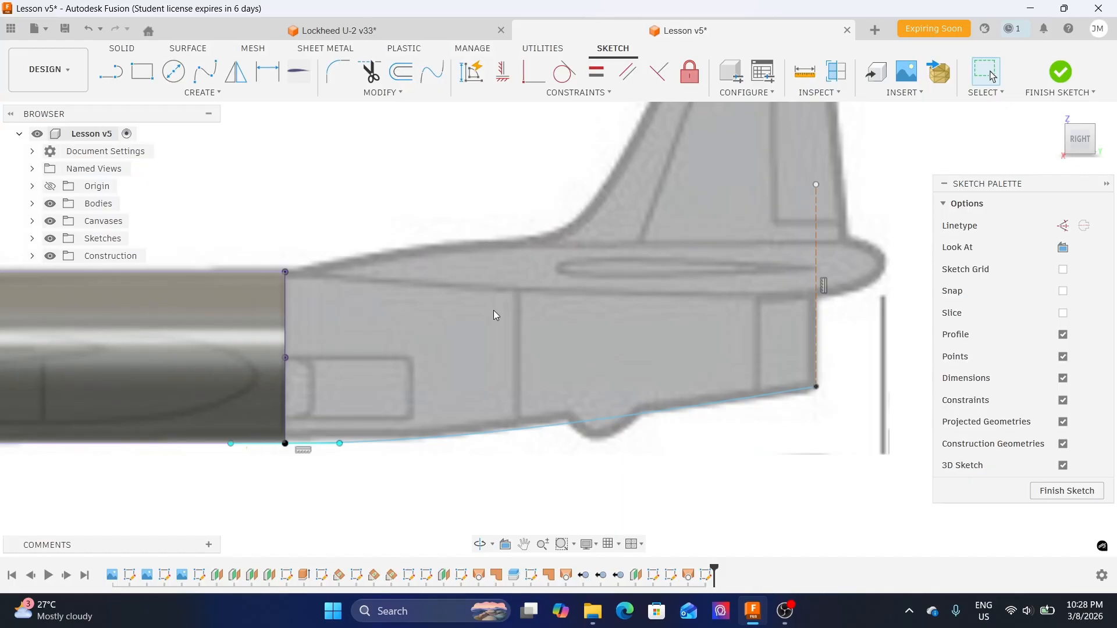
pyautogui.moveTo(521, 304); pyautogui.dragTo(533, 331, button='middle')
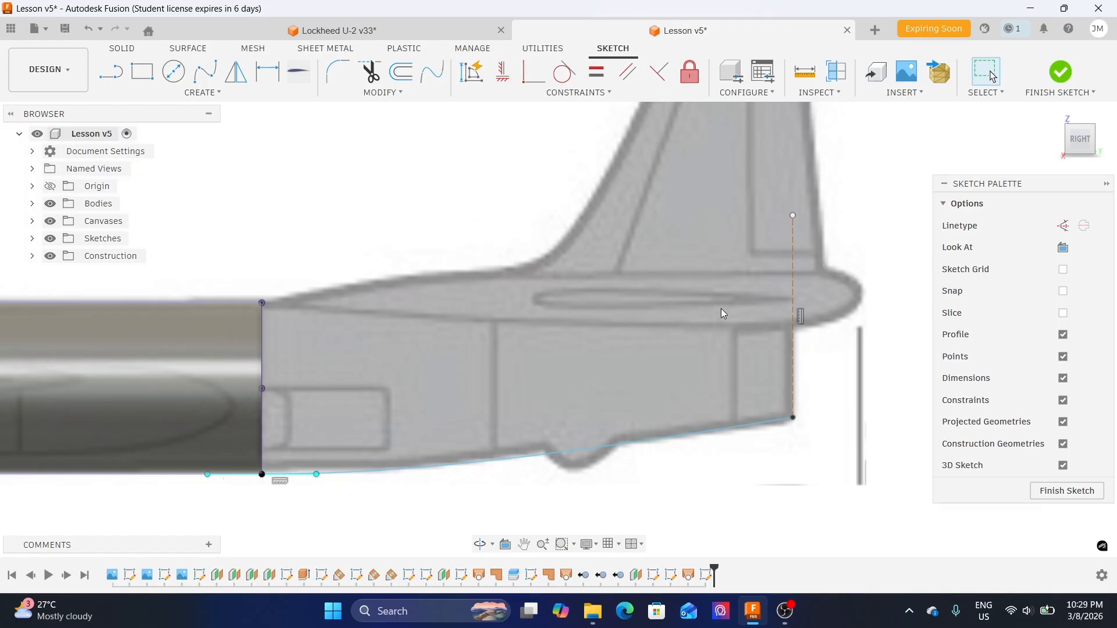
pyautogui.scroll(3, 694, 330)
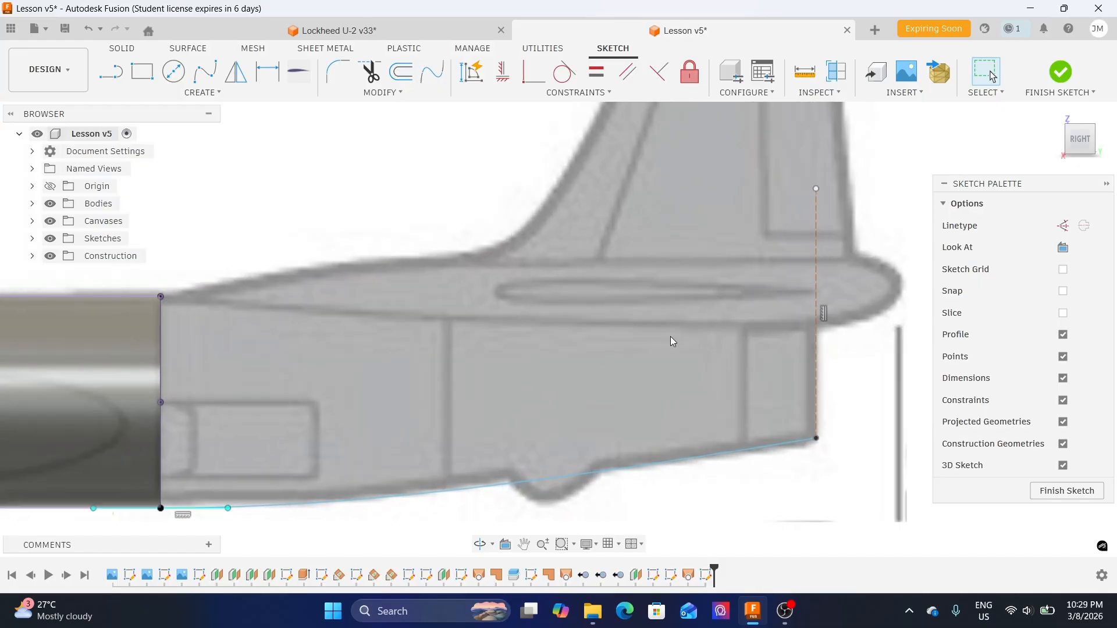
pyautogui.moveTo(649, 352); pyautogui.dragTo(638, 370, button='middle')
pyautogui.click(473, 505)
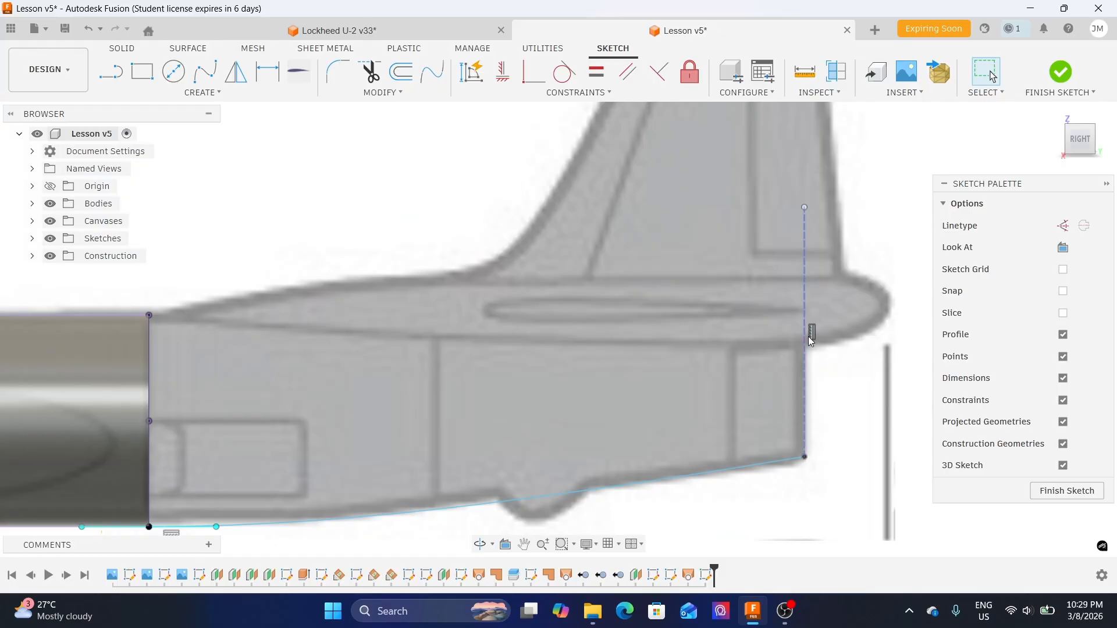
pyautogui.moveTo(671, 367); pyautogui.dragTo(663, 391, button='middle')
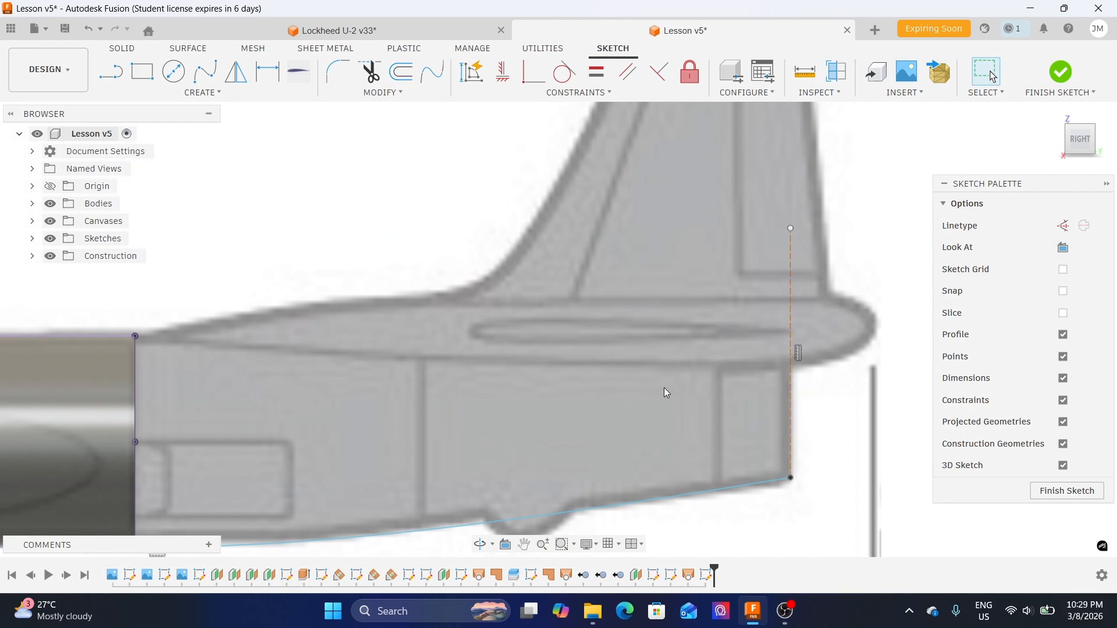
pyautogui.scroll(-2, 559, 335)
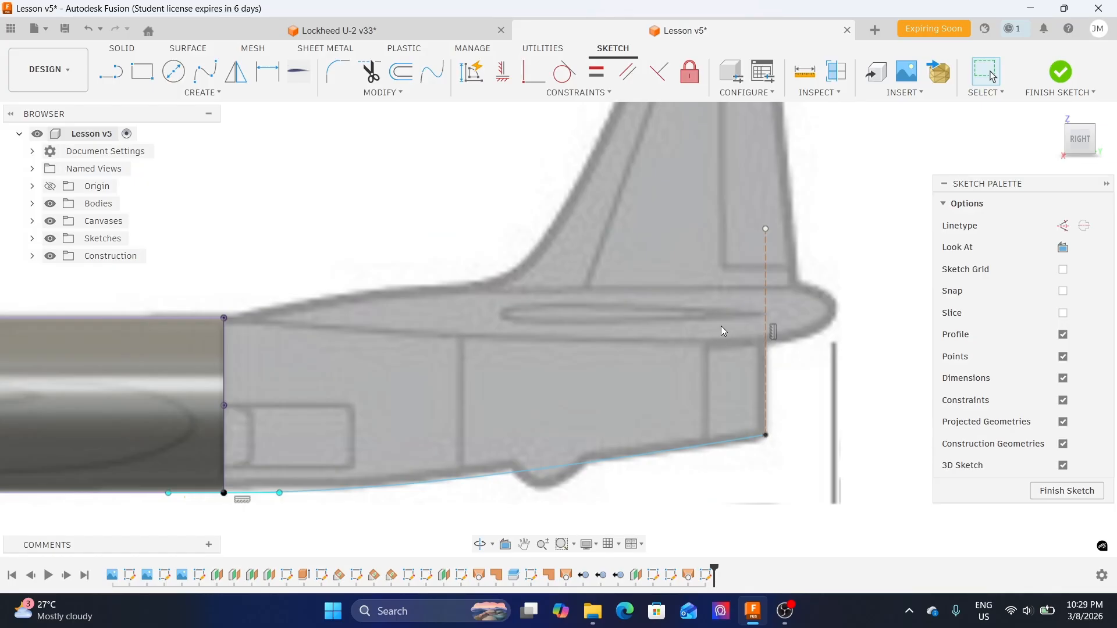
# - Switch to the Lockheed U-2 v33 document and show the Tailcone ECM equipment bay and the canvases from the right side
pyautogui.click(372, 32)
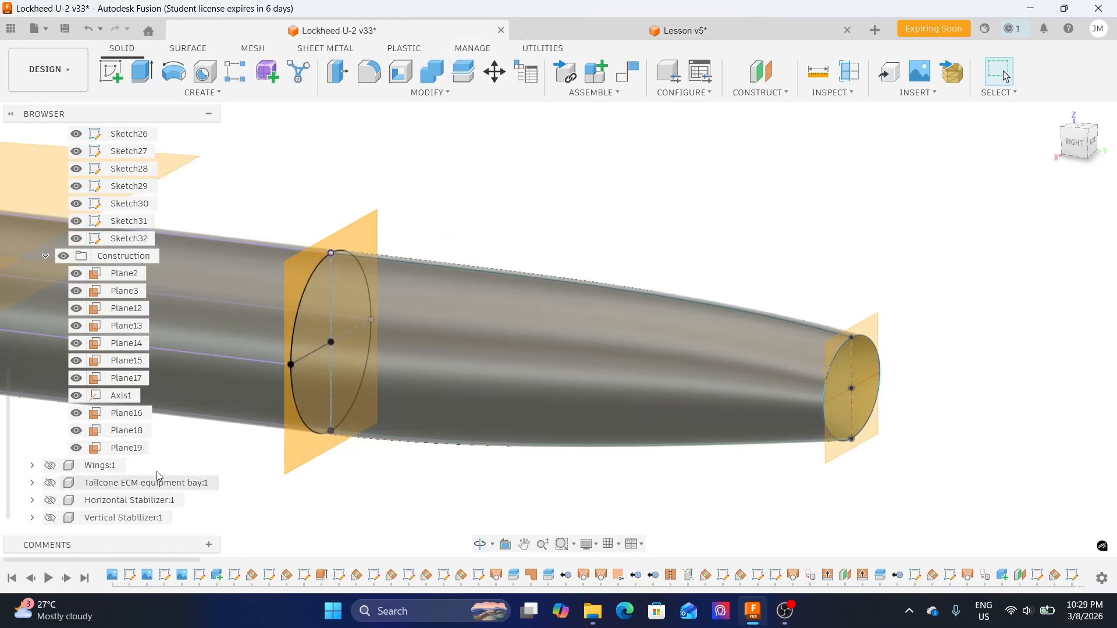
pyautogui.click(583, 33)
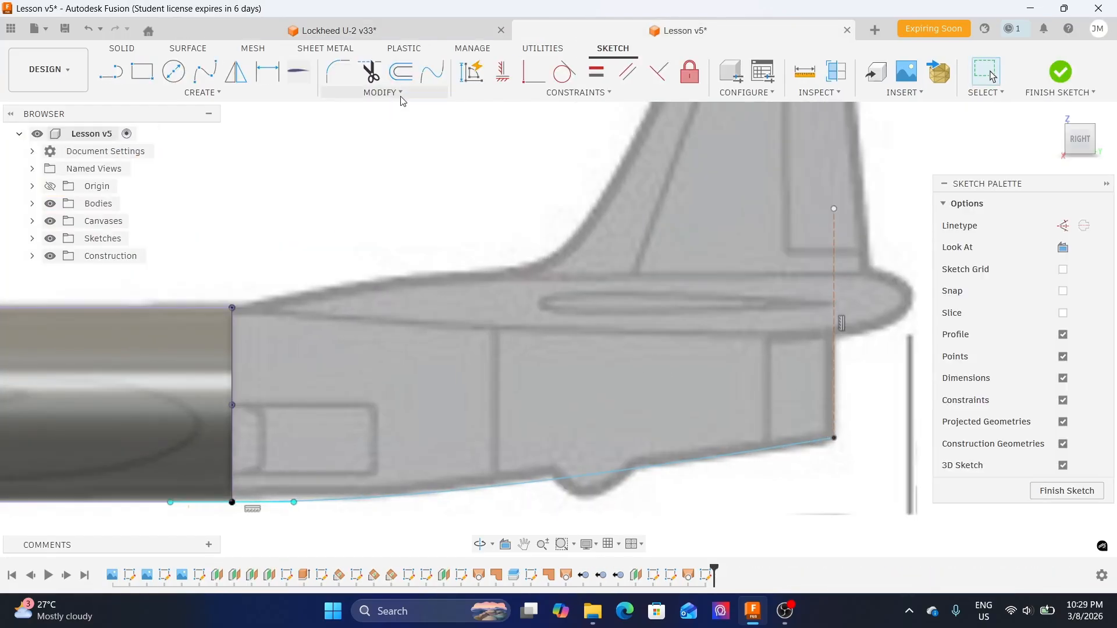
pyautogui.click(389, 35)
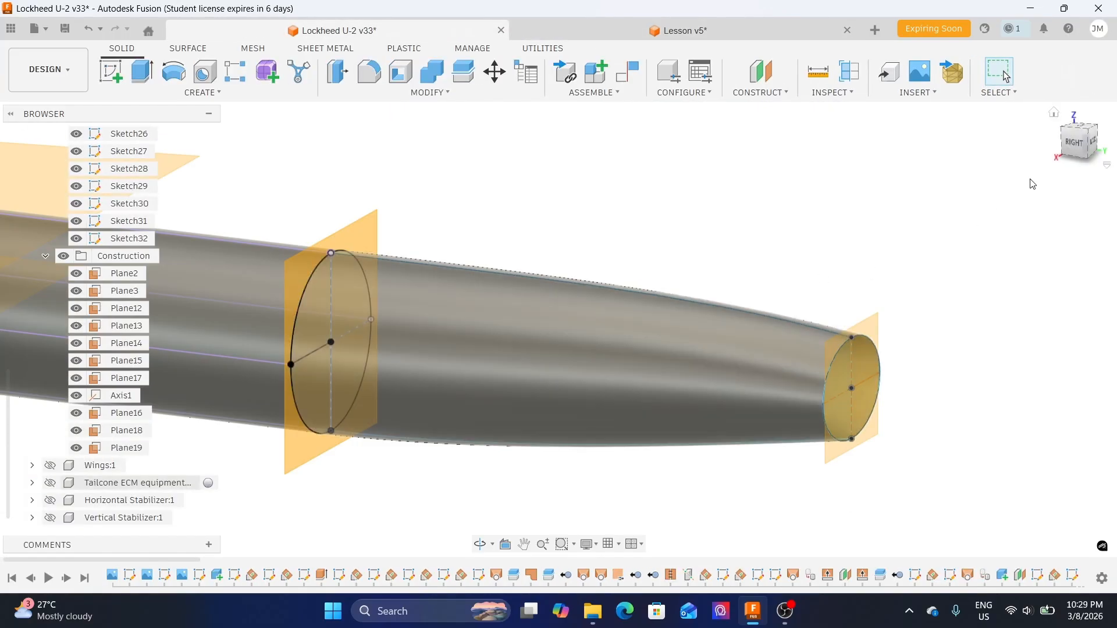
pyautogui.scroll(-2, 528, 457)
pyautogui.moveTo(547, 443); pyautogui.dragTo(589, 424, button='middle')
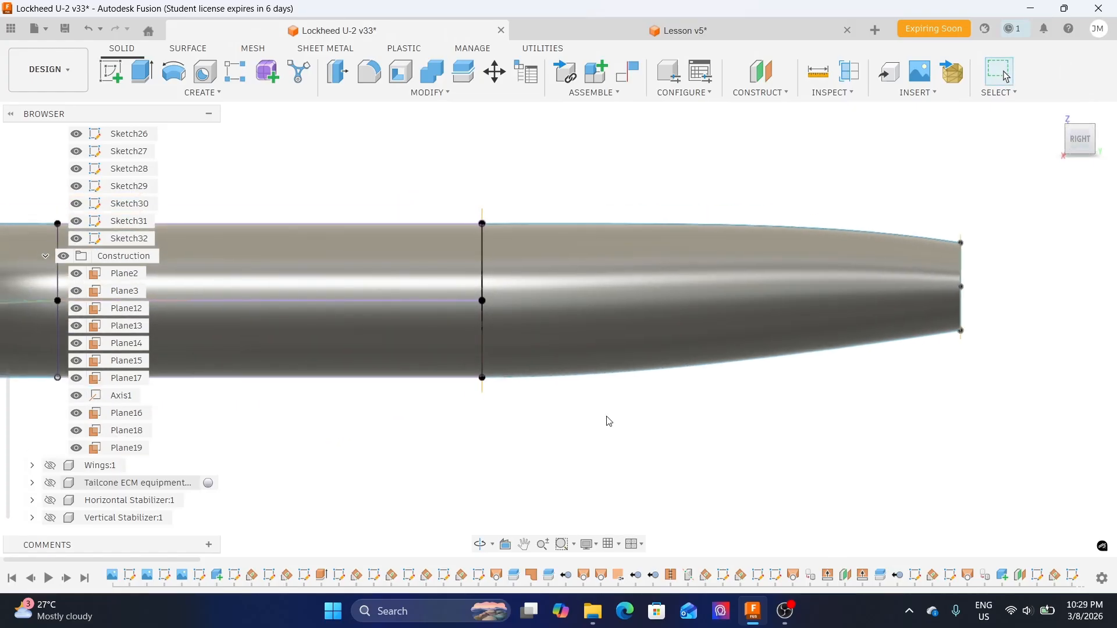
pyautogui.click(51, 483)
pyautogui.click(50, 483)
pyautogui.scroll(5, 32, 218)
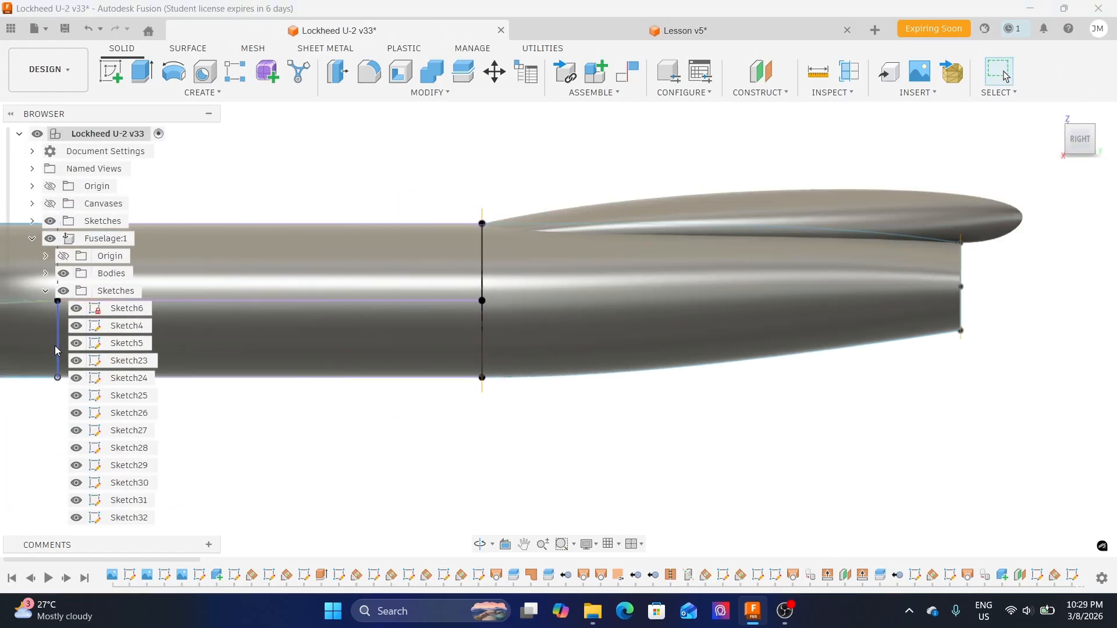
pyautogui.click(50, 204)
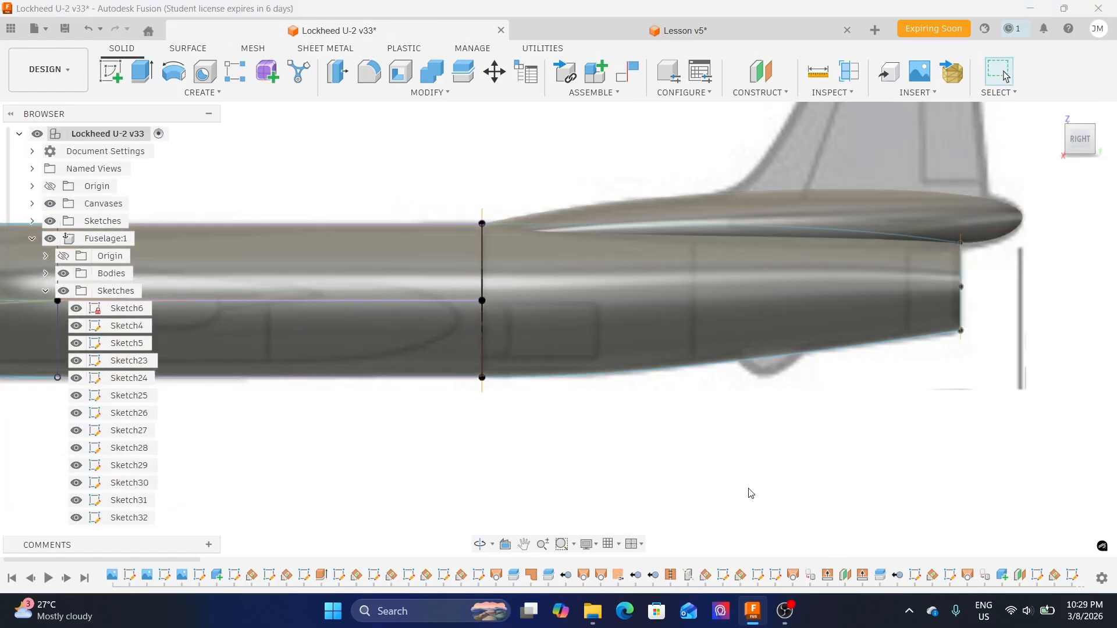
# - Compare the rear fuselage with the side-view canvas, hiding, showing and hiding again the Tailcone ECM equipment bay
pyautogui.moveTo(840, 416); pyautogui.dragTo(719, 489, button='middle')
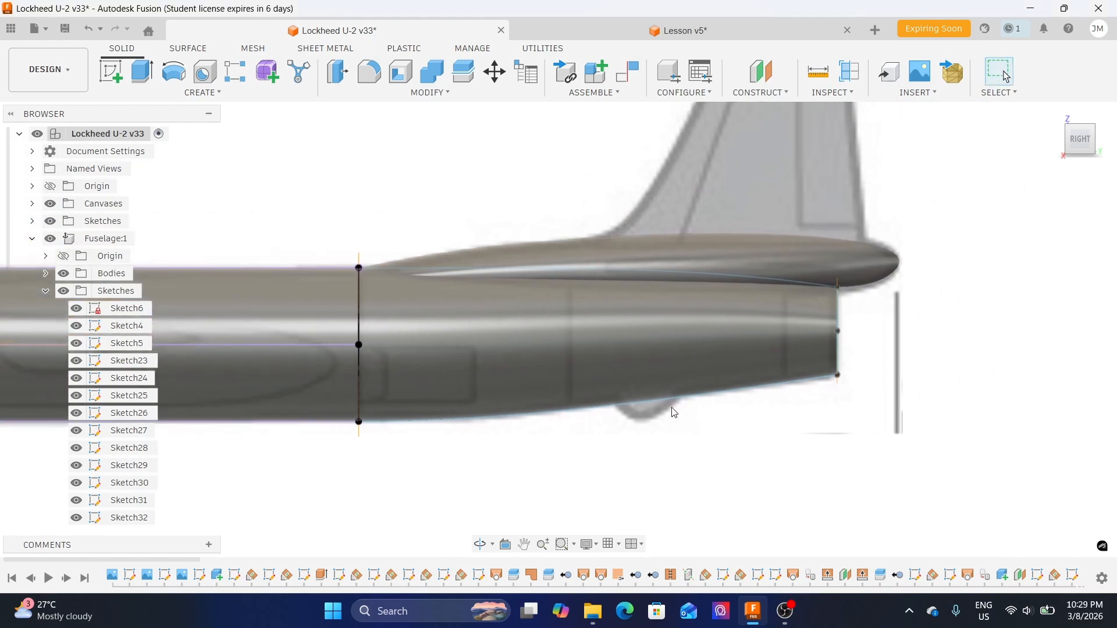
pyautogui.scroll(-3, 140, 346)
pyautogui.scroll(-1, 126, 396)
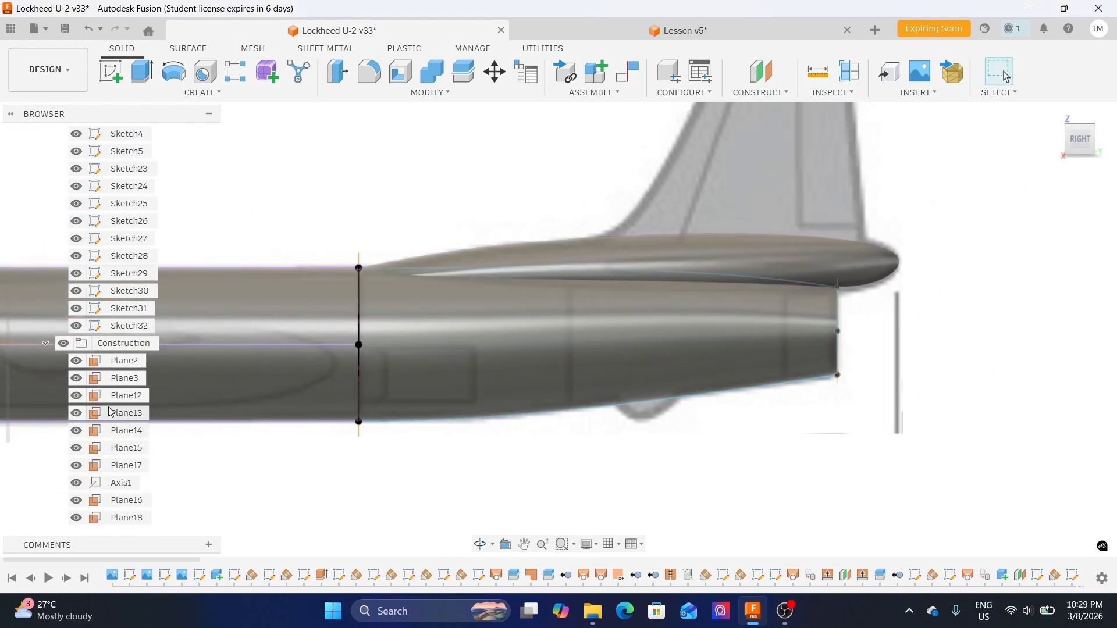
pyautogui.scroll(-2, 111, 448)
pyautogui.click(51, 502)
pyautogui.scroll(3, 599, 267)
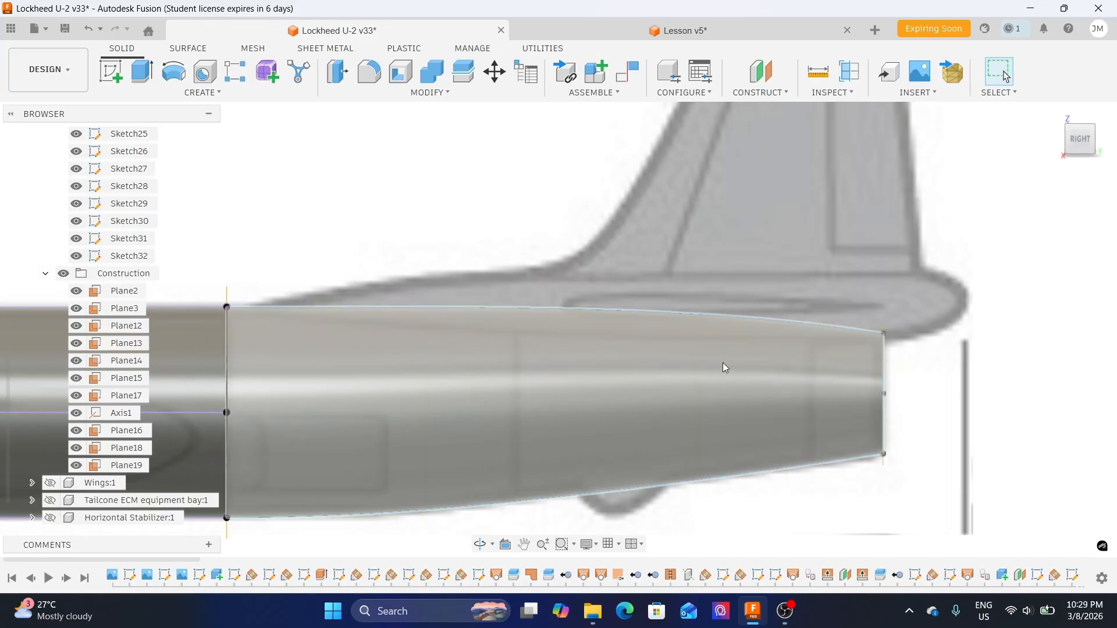
pyautogui.moveTo(709, 288); pyautogui.dragTo(776, 267, button='middle')
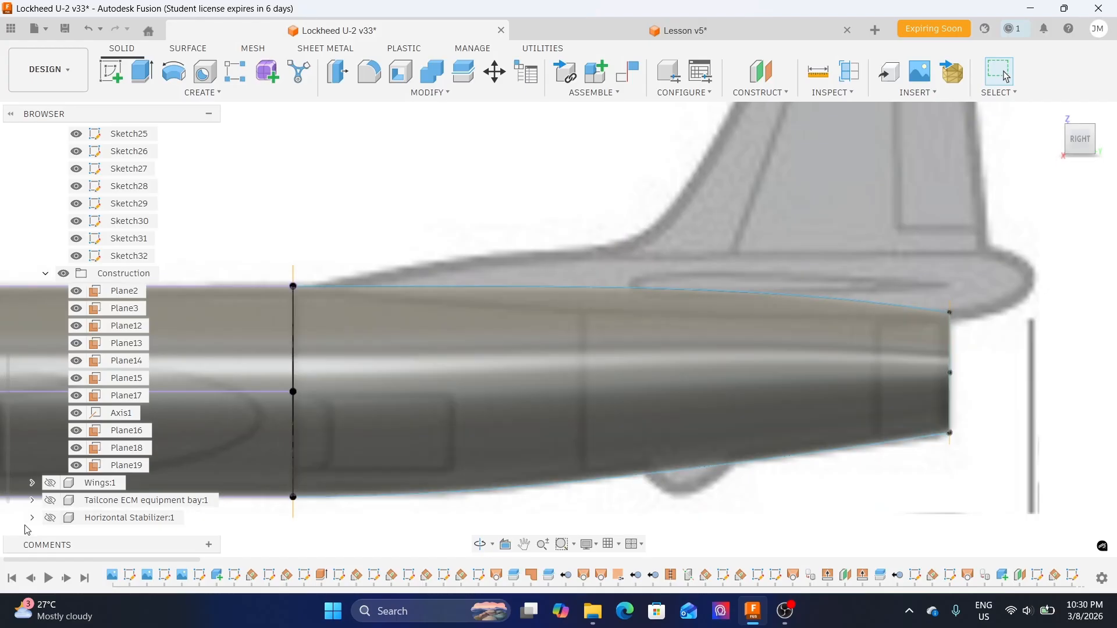
pyautogui.click(50, 500)
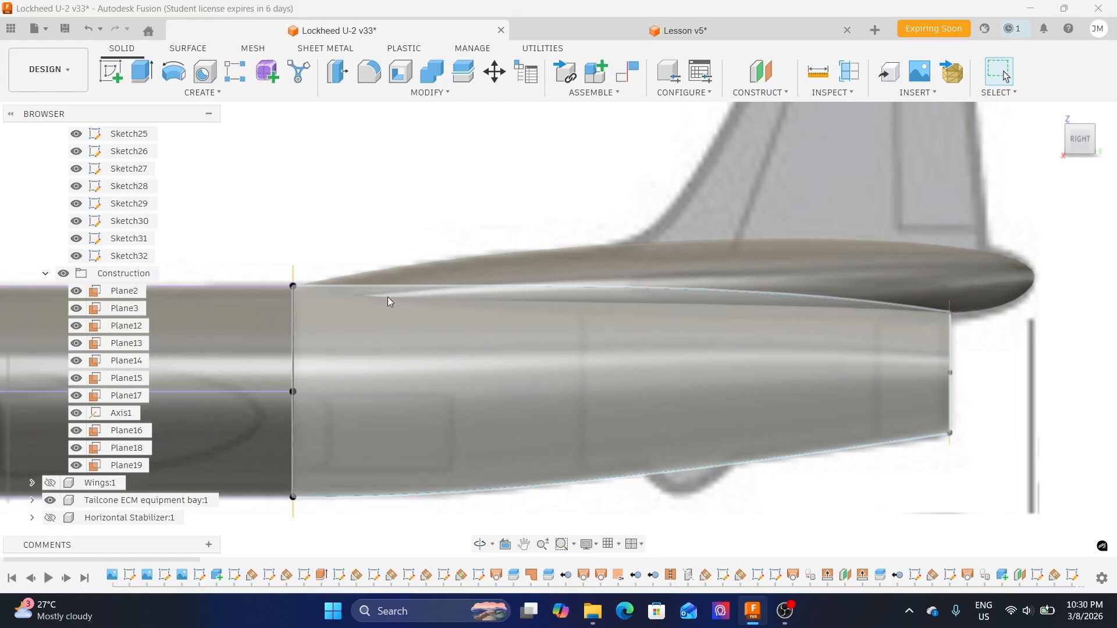
pyautogui.moveTo(606, 216)
pyautogui.mouseDown(button='middle')
pyautogui.moveTo(573, 220)
pyautogui.moveTo(562, 253)
pyautogui.mouseUp(button='middle')
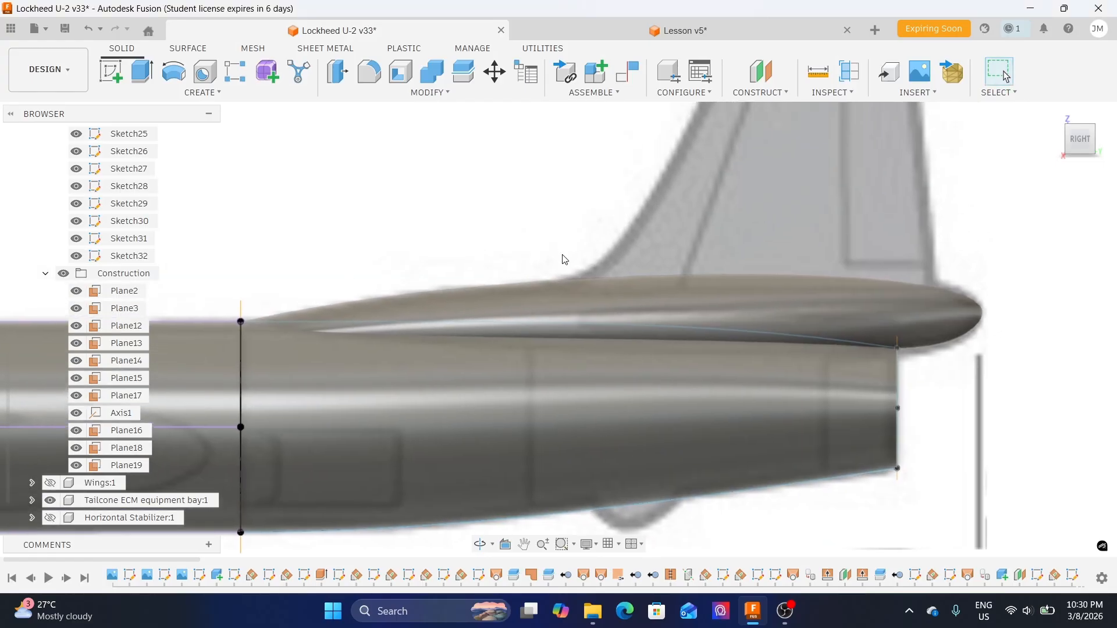
pyautogui.click(51, 500)
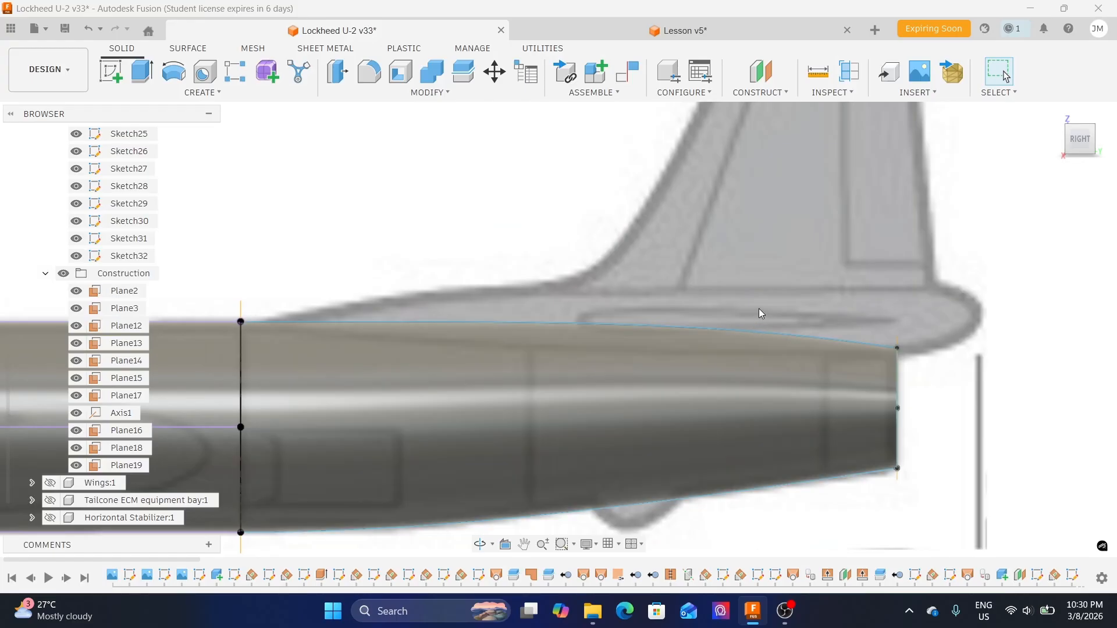
# - Examine the tapered rear fuselage against the canvases from the right and top views
pyautogui.scroll(-2, 759, 309)
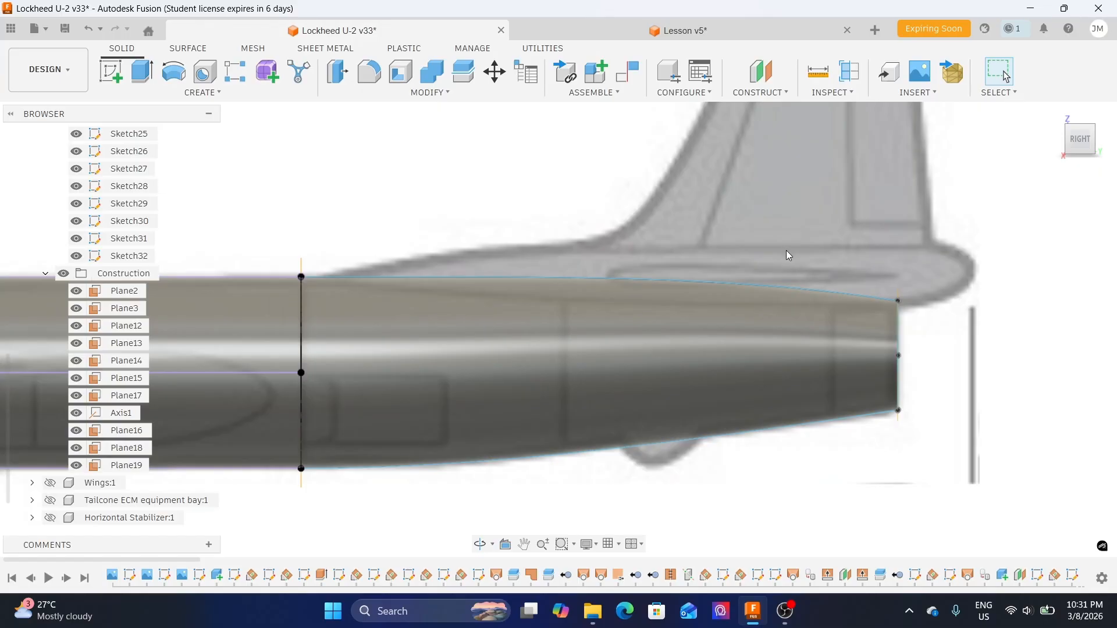
pyautogui.moveTo(554, 319); pyautogui.dragTo(530, 355, button='middle')
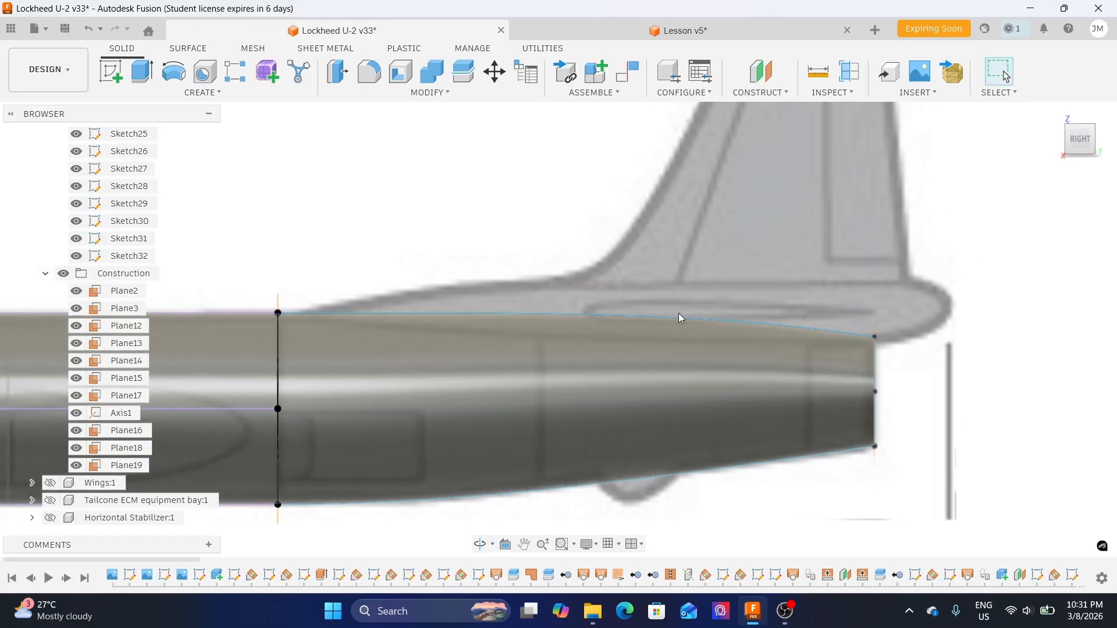
pyautogui.moveTo(683, 315); pyautogui.dragTo(710, 309, button='middle')
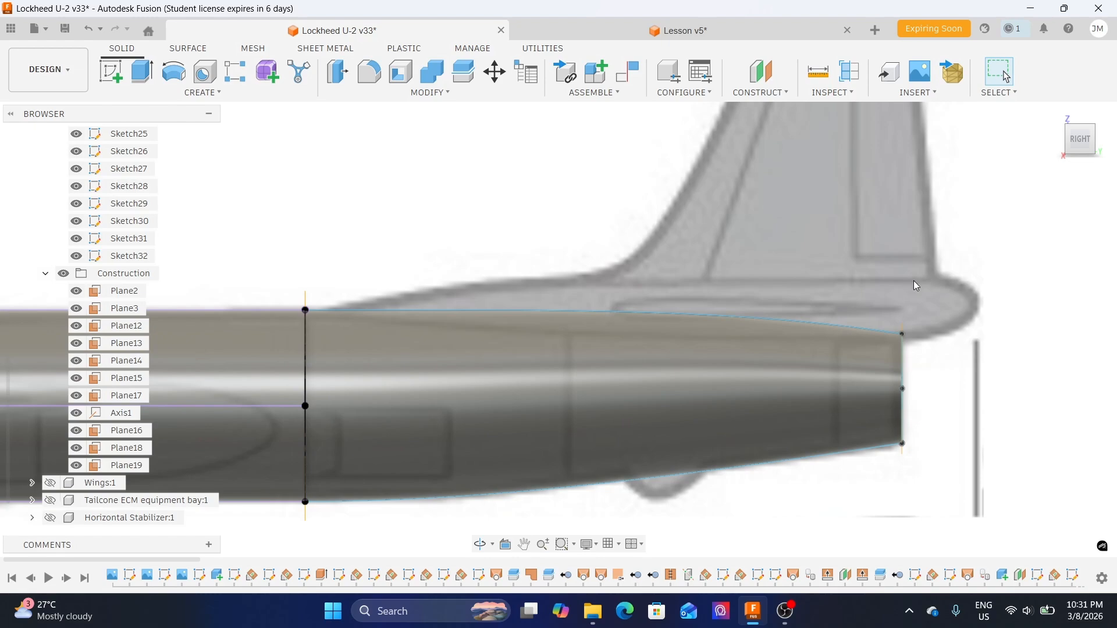
pyautogui.click(1080, 125)
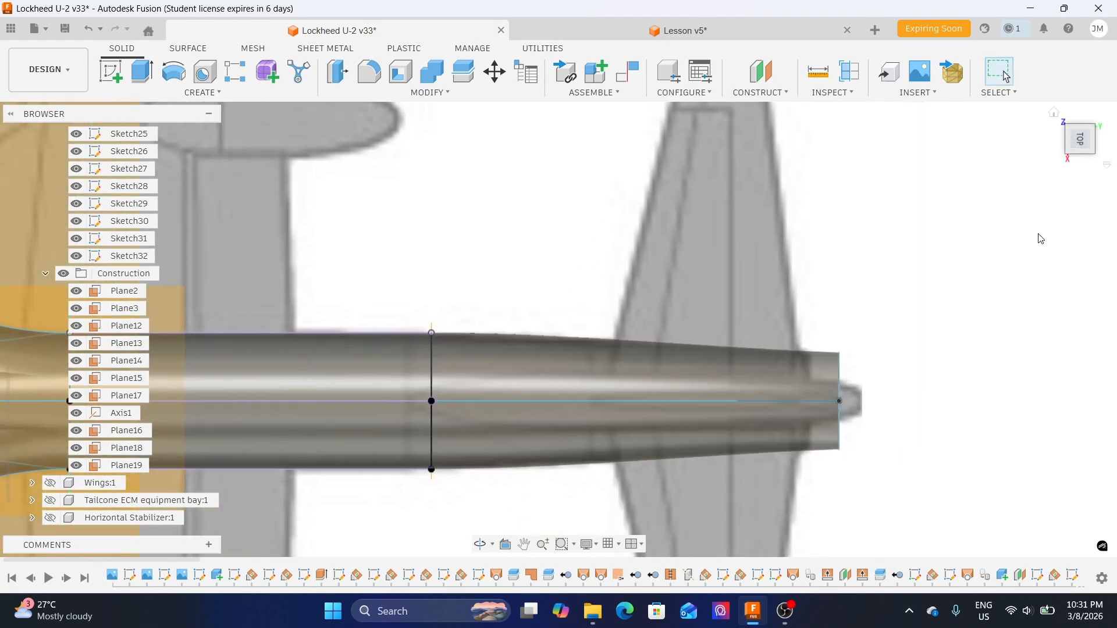
pyautogui.click(1082, 162)
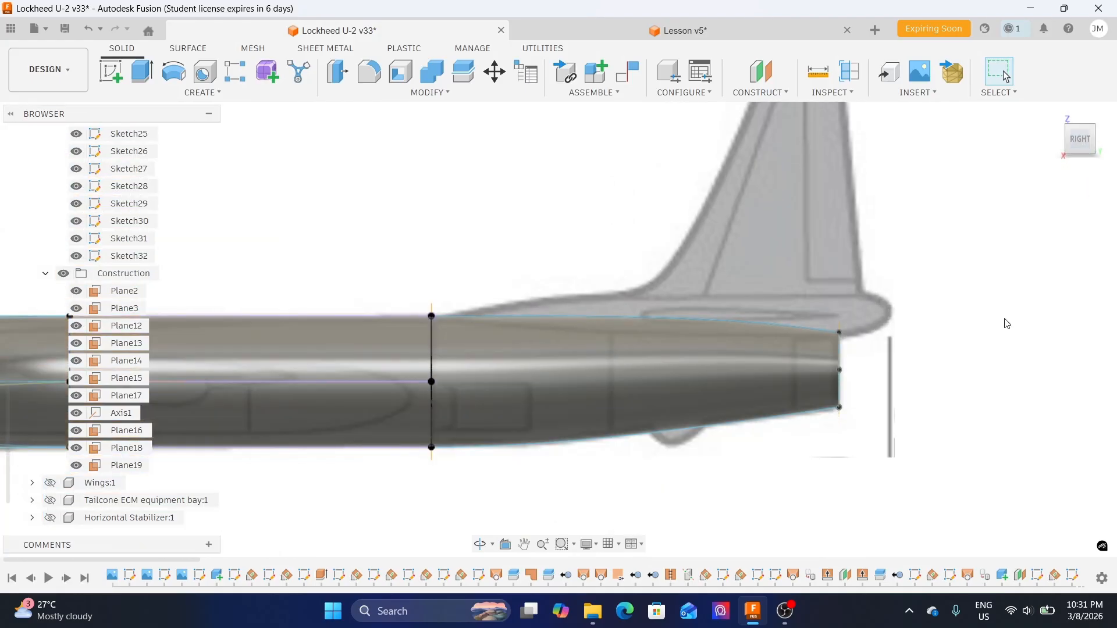
pyautogui.moveTo(1008, 324); pyautogui.dragTo(976, 257, button='middle')
pyautogui.scroll(4, 643, 274)
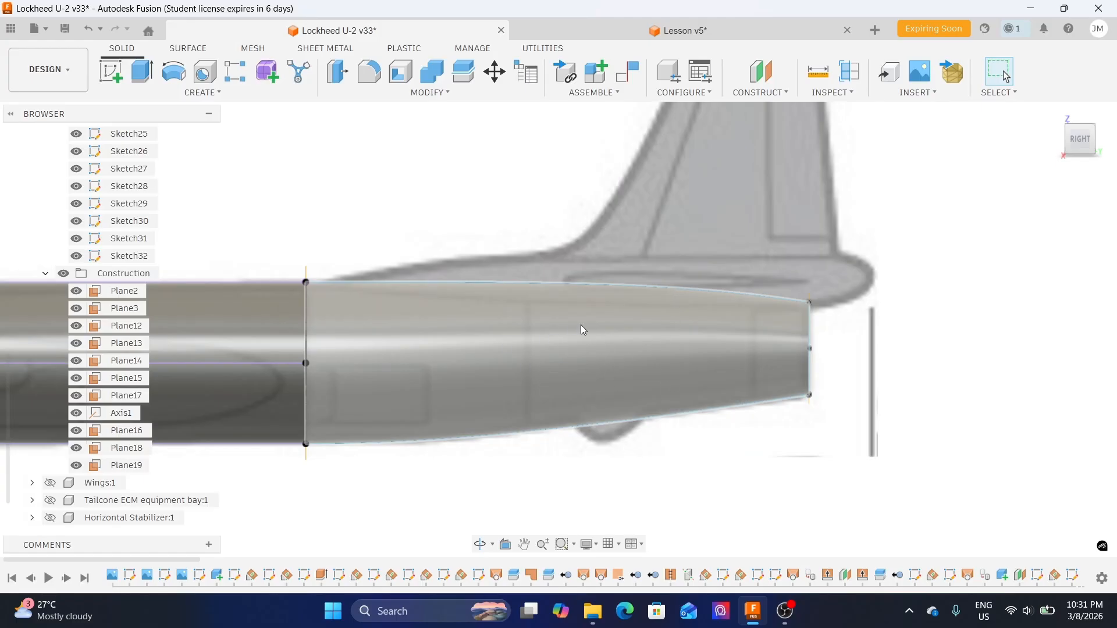
pyautogui.moveTo(788, 298); pyautogui.dragTo(741, 295, button='middle')
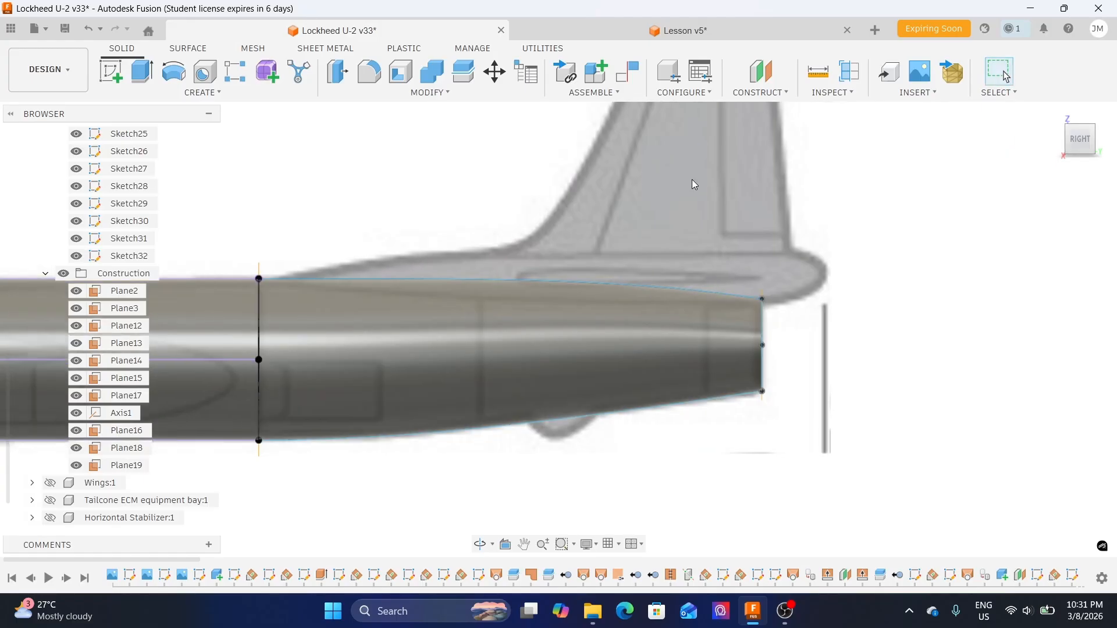
# - Switch back to the Lesson v5 document and draw a fit point spline from the fuselage's upper rear corner to the midpoint of the vertical construction line
pyautogui.click(684, 32)
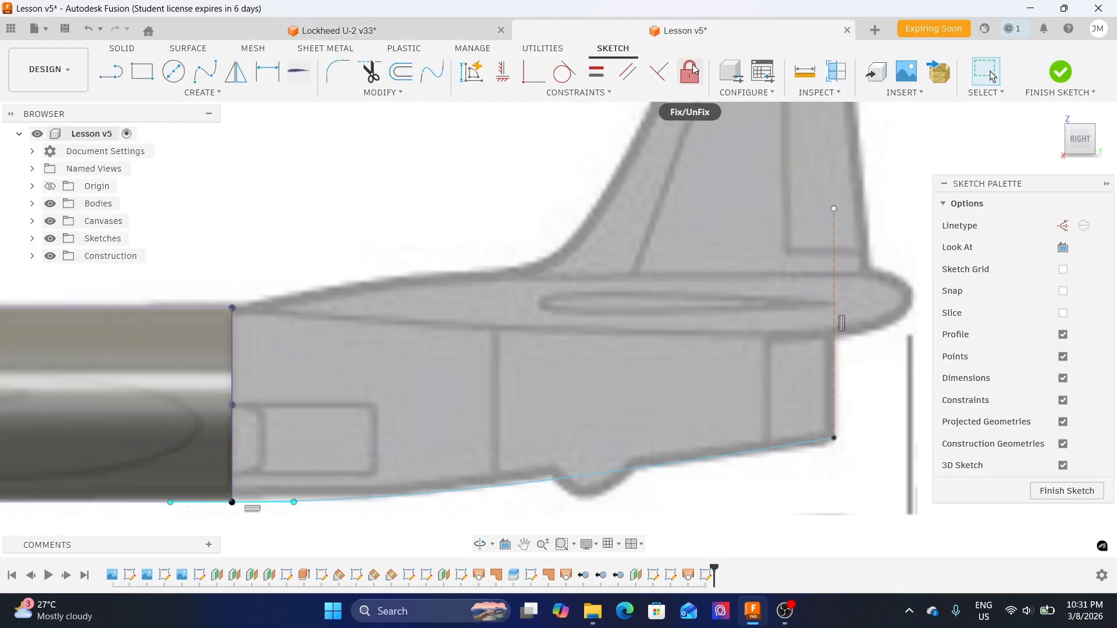
pyautogui.moveTo(671, 260); pyautogui.dragTo(679, 233, button='middle')
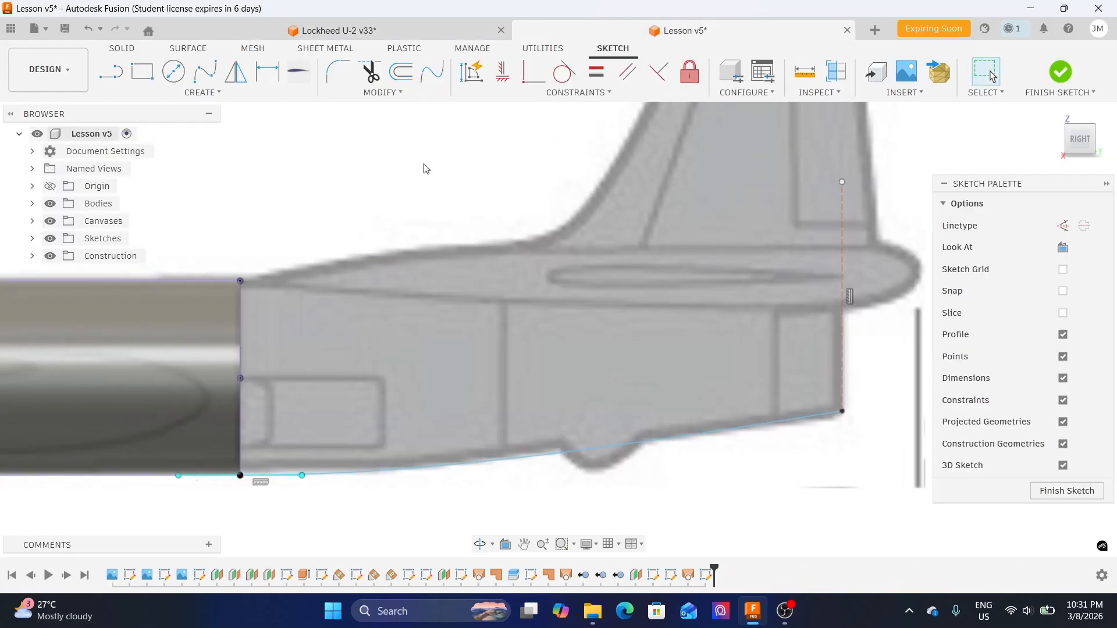
pyautogui.click(203, 82)
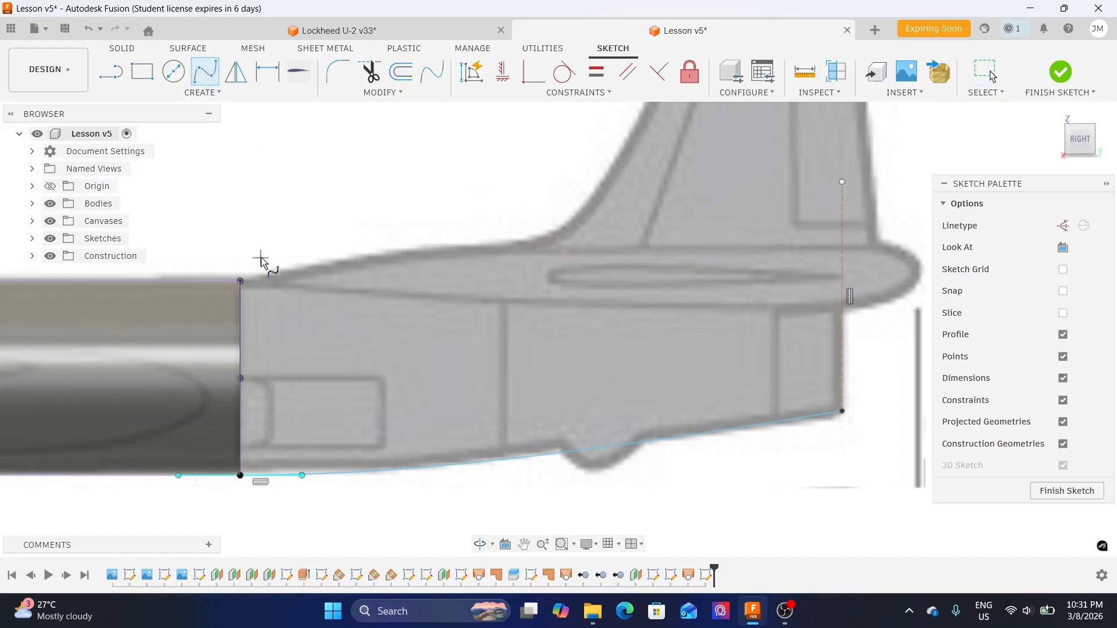
pyautogui.click(240, 281)
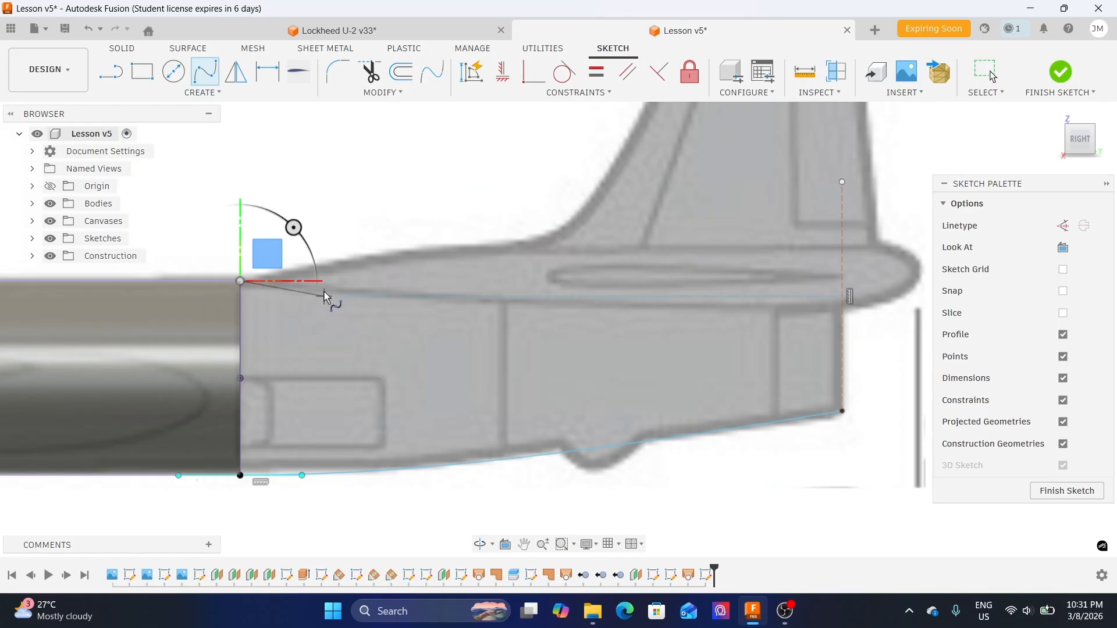
pyautogui.scroll(2, 225, 288)
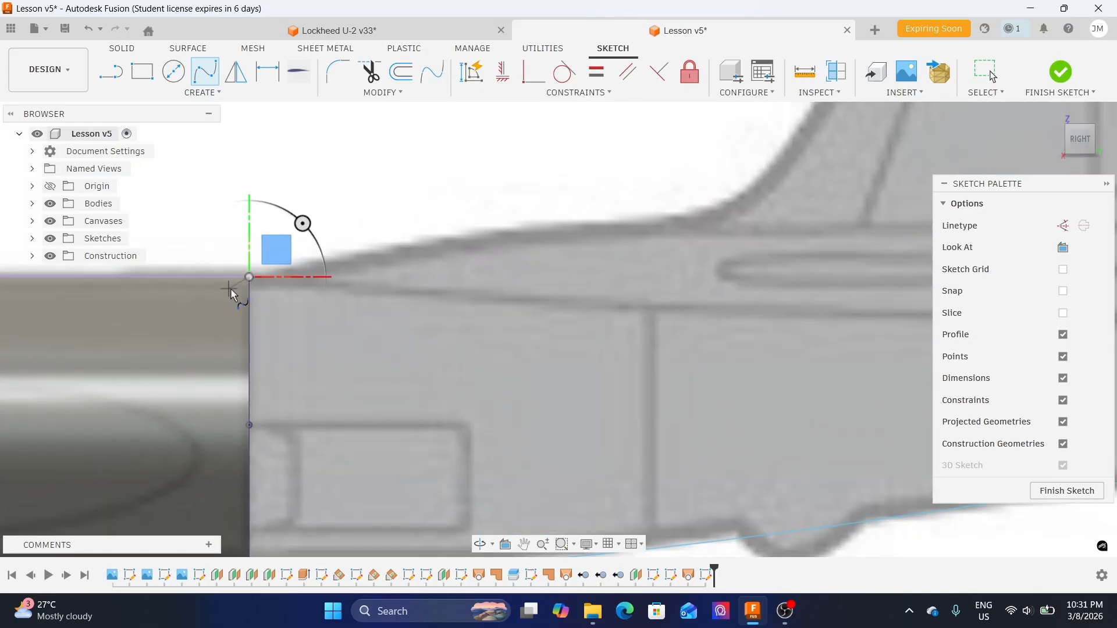
pyautogui.moveTo(577, 286); pyautogui.dragTo(349, 318, button='middle')
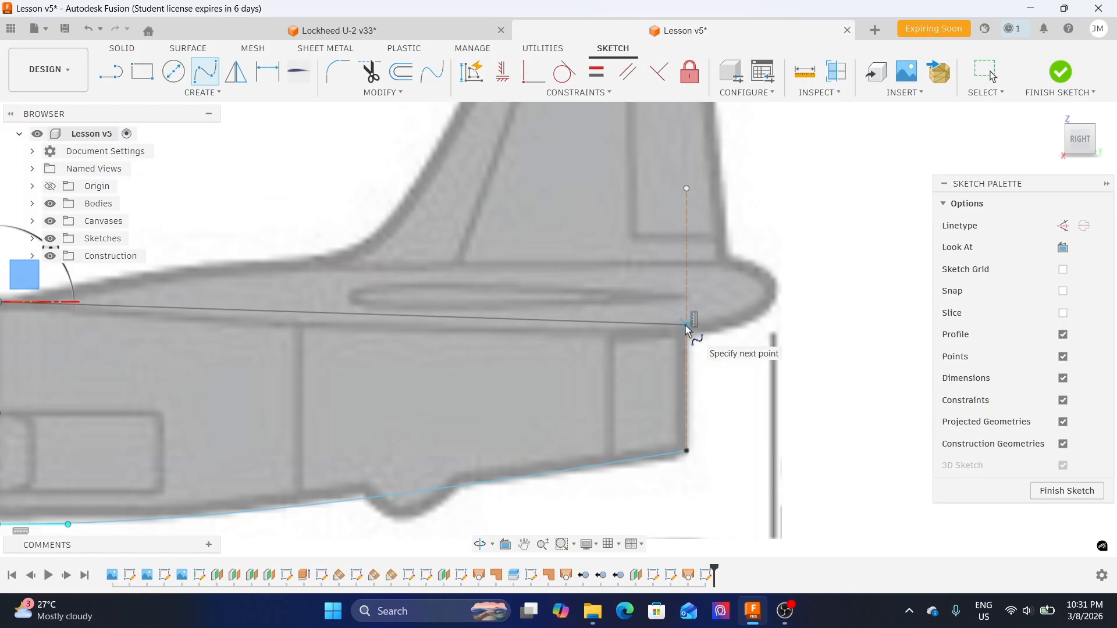
pyautogui.scroll(1, 686, 325)
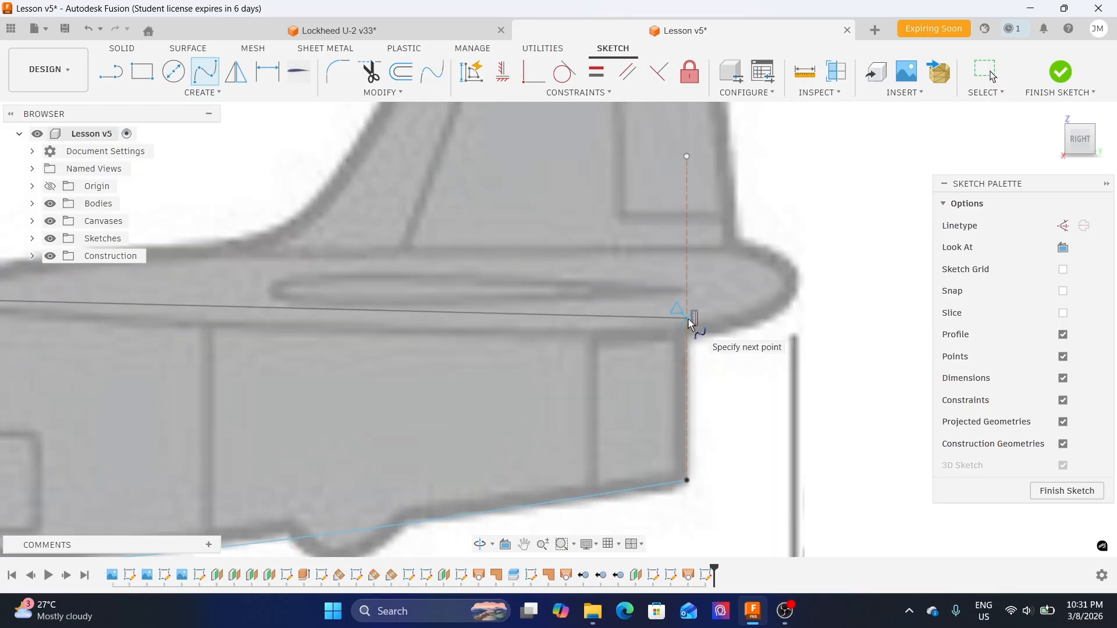
pyautogui.click(687, 319)
pyautogui.click(748, 385)
pyautogui.scroll(-2, 761, 356)
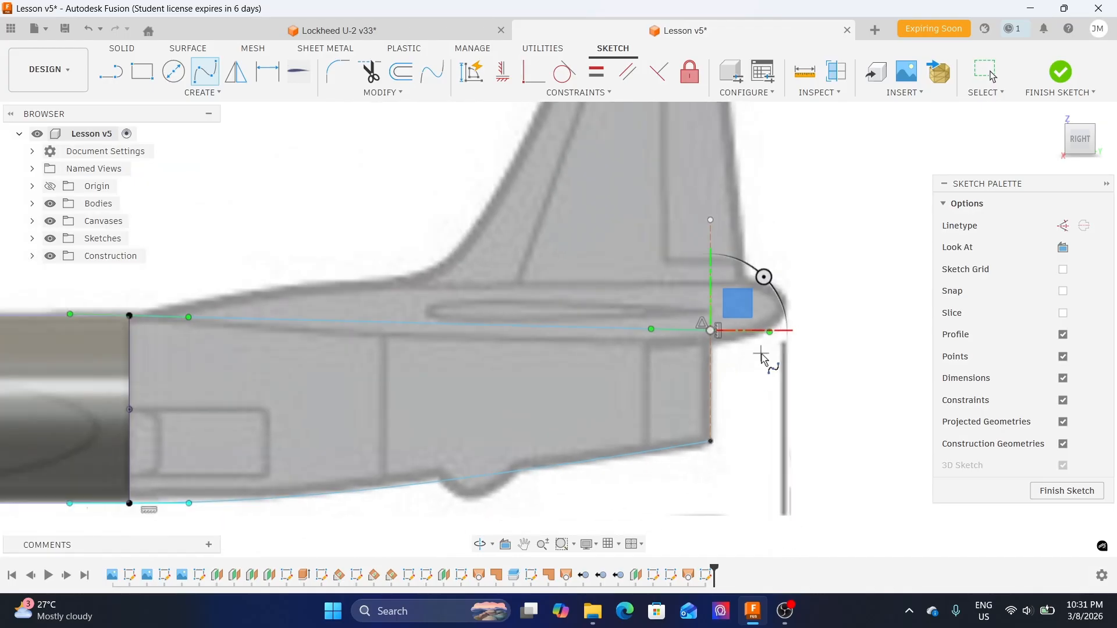
pyautogui.press('Escape')
# - Apply a horizontal constraint to the front tangent handle of the upper spline, where it meets the fuselage
pyautogui.moveTo(481, 294)
pyautogui.mouseDown(button='middle')
pyautogui.moveTo(726, 242)
pyautogui.moveTo(733, 262)
pyautogui.moveTo(643, 279)
pyautogui.mouseUp(button='middle')
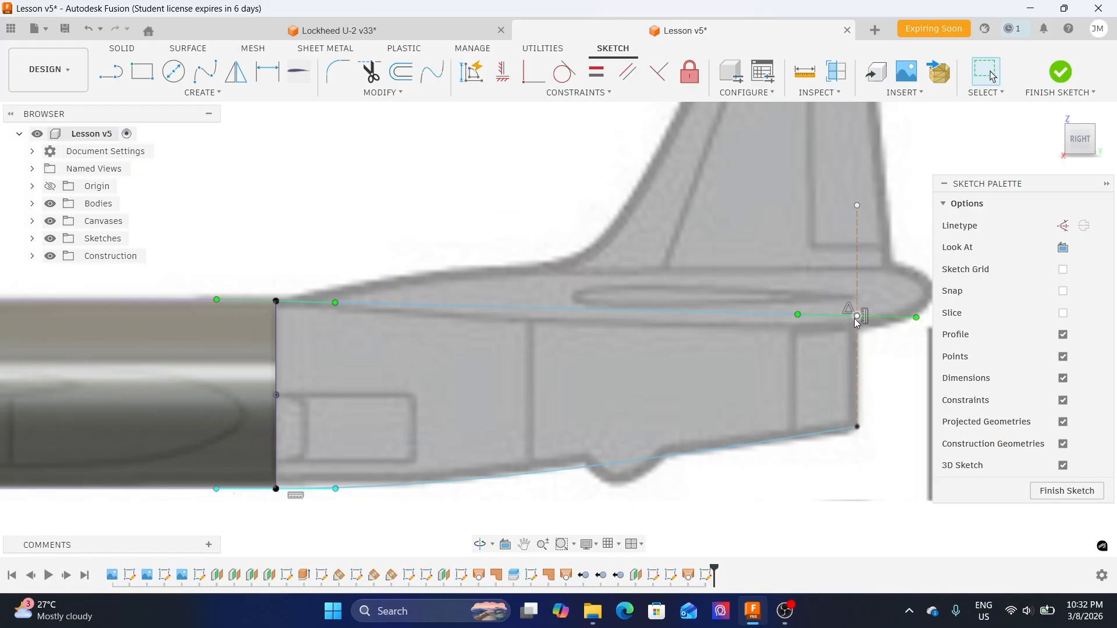
pyautogui.moveTo(710, 288); pyautogui.dragTo(679, 318, button='middle')
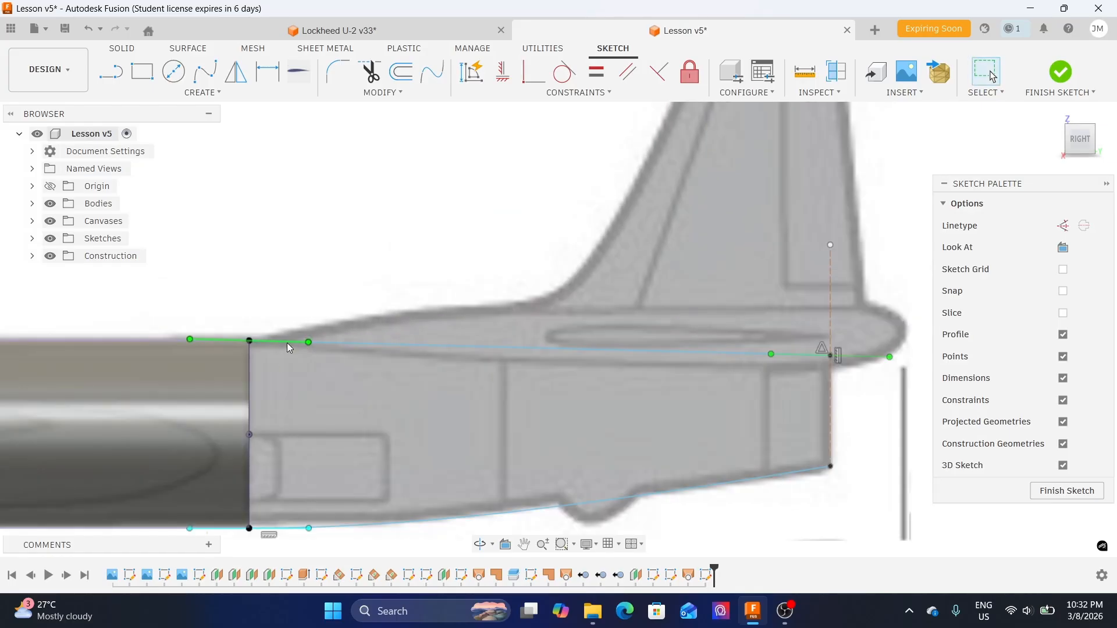
pyautogui.click(503, 71)
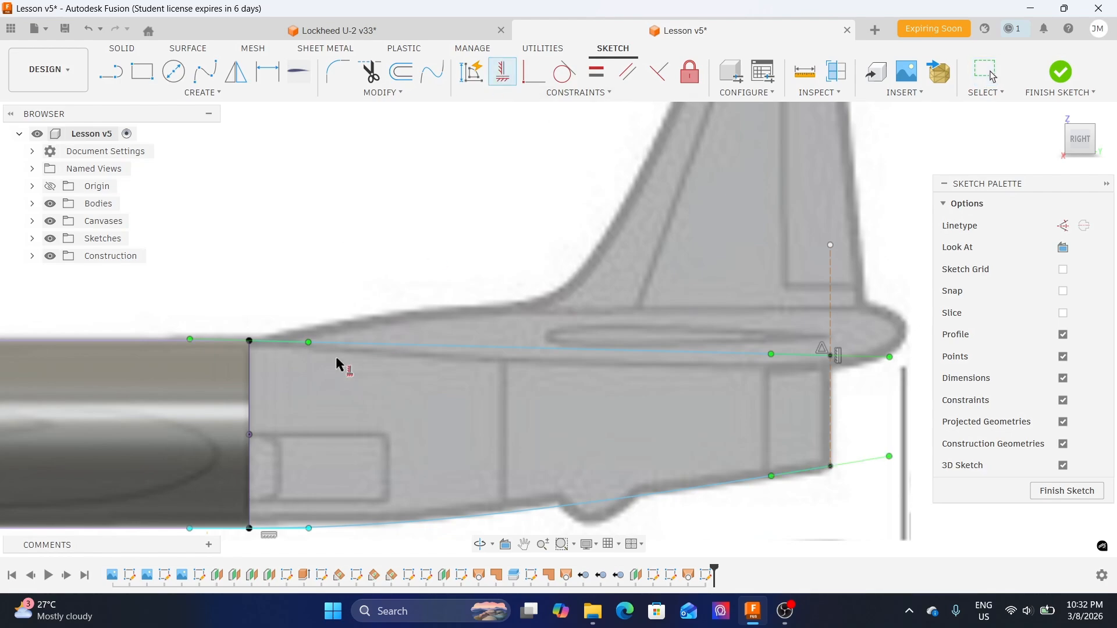
pyautogui.click(302, 342)
pyautogui.press('Escape')
pyautogui.moveTo(801, 340); pyautogui.dragTo(742, 320, button='middle')
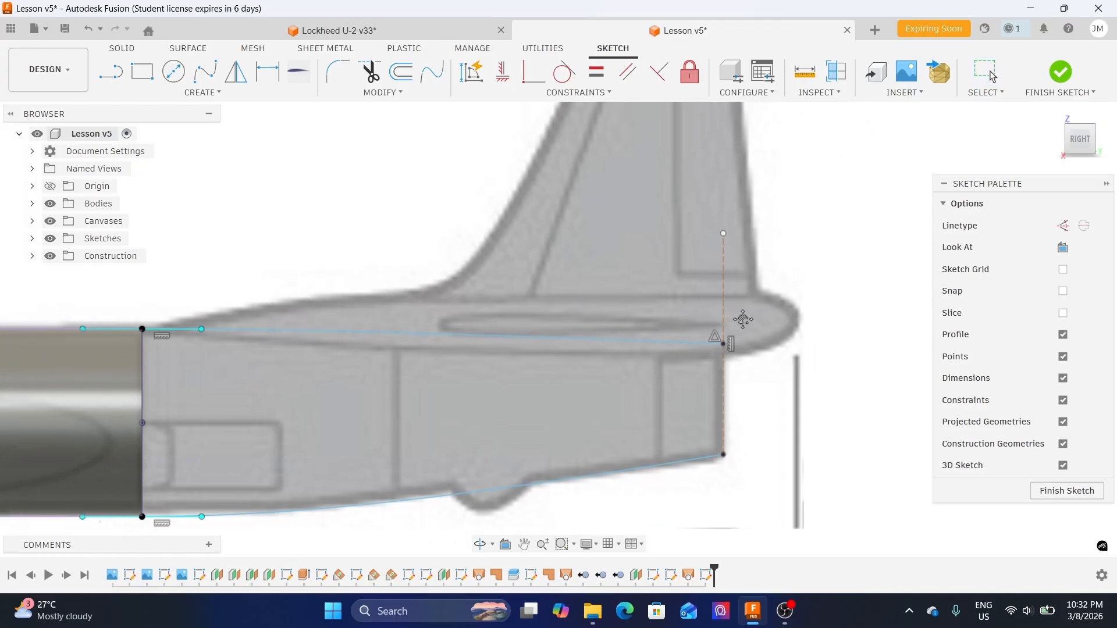
# - Move the rear tangent handle of the upper spline about 24 mm in Y to shape the curve
pyautogui.scroll(1, 741, 320)
pyautogui.click(602, 342)
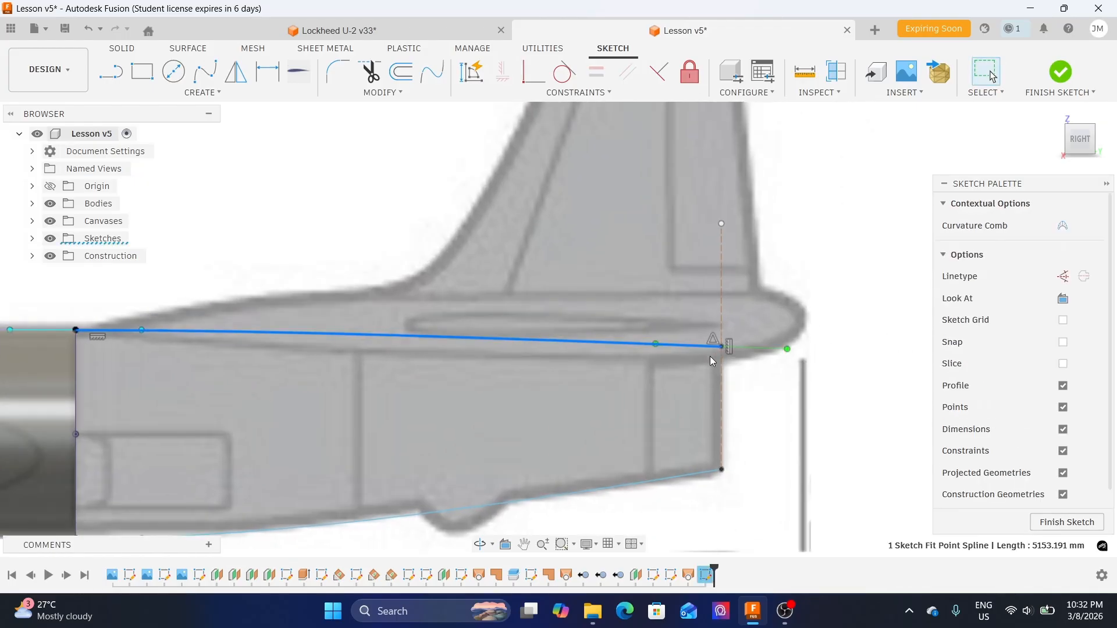
pyautogui.scroll(2, 719, 354)
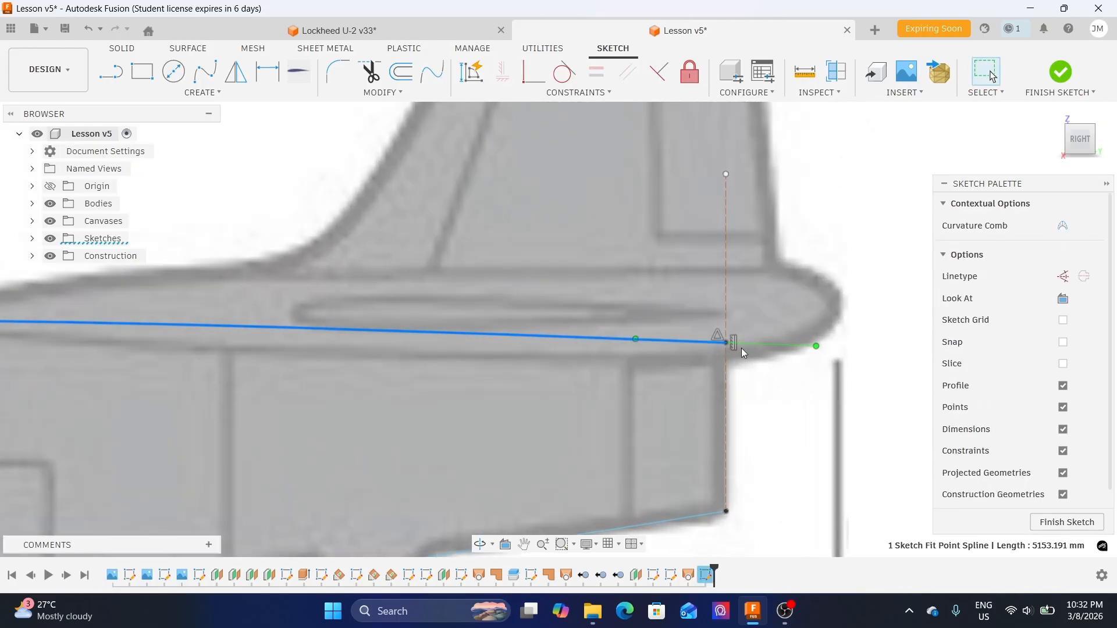
pyautogui.scroll(-2, 708, 348)
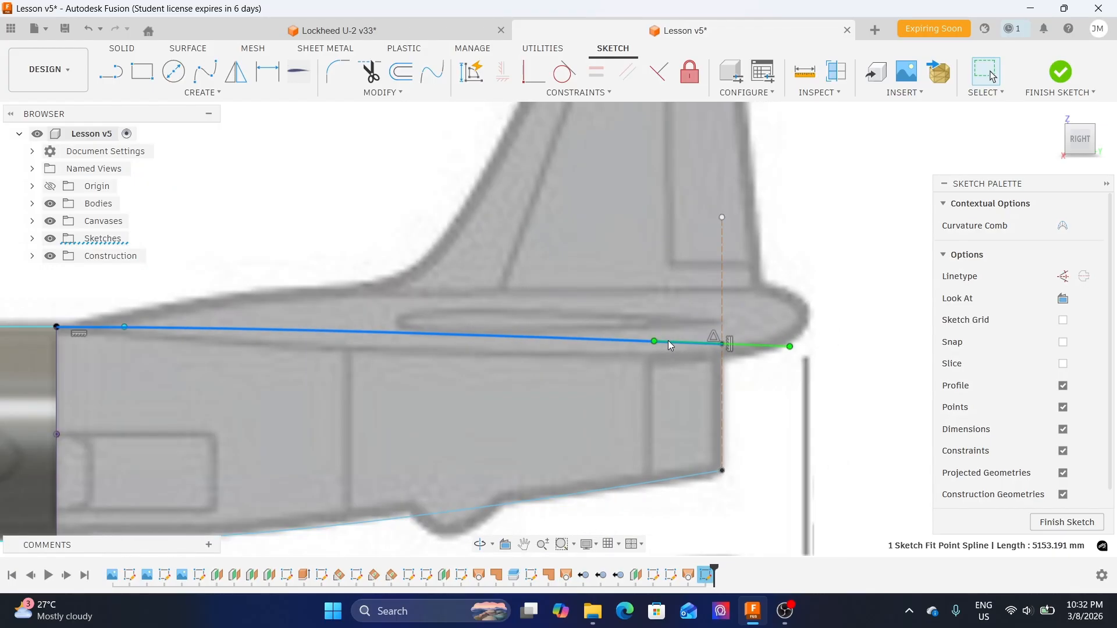
pyautogui.scroll(-1, 665, 316)
pyautogui.moveTo(699, 229); pyautogui.dragTo(742, 212, button='middle')
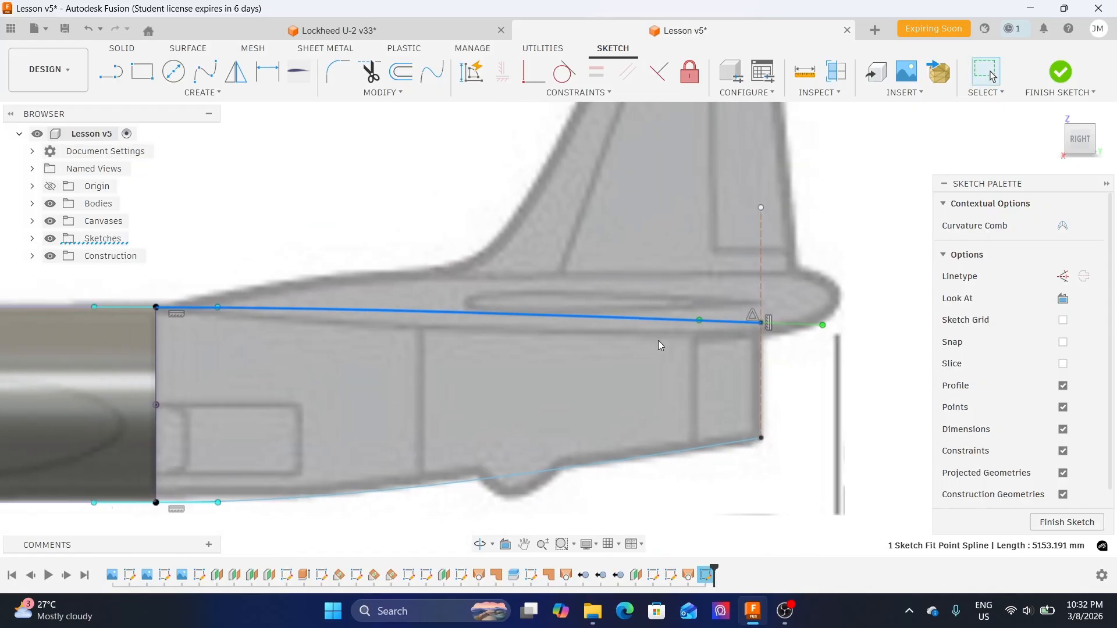
pyautogui.scroll(2, 686, 326)
pyautogui.moveTo(633, 312); pyautogui.dragTo(624, 331, button='middle')
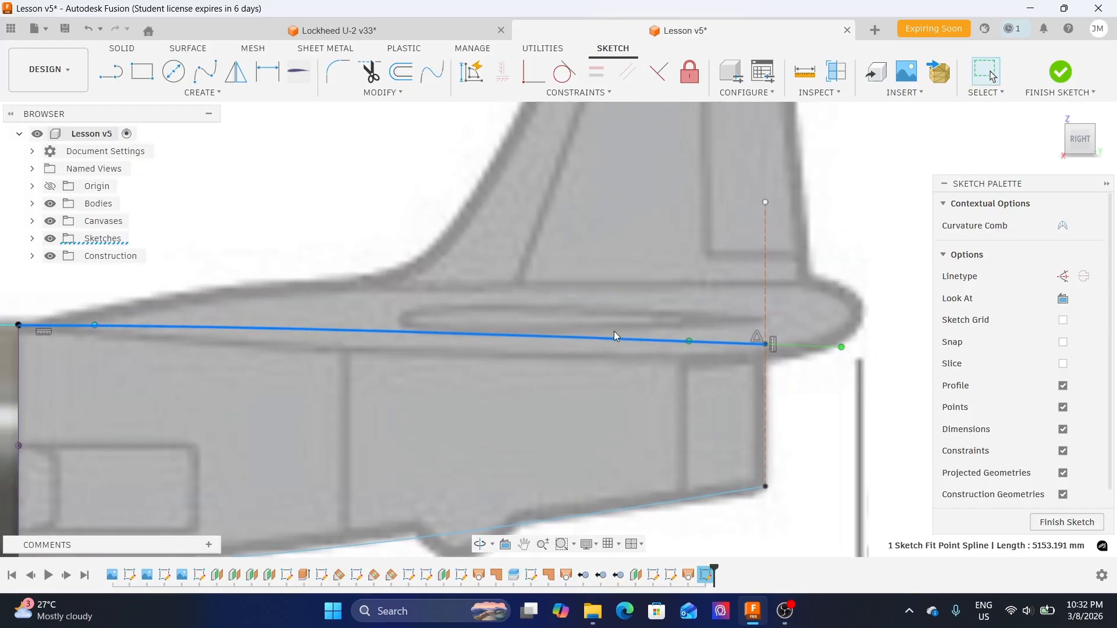
pyautogui.moveTo(692, 343); pyautogui.dragTo(658, 357, button='middle')
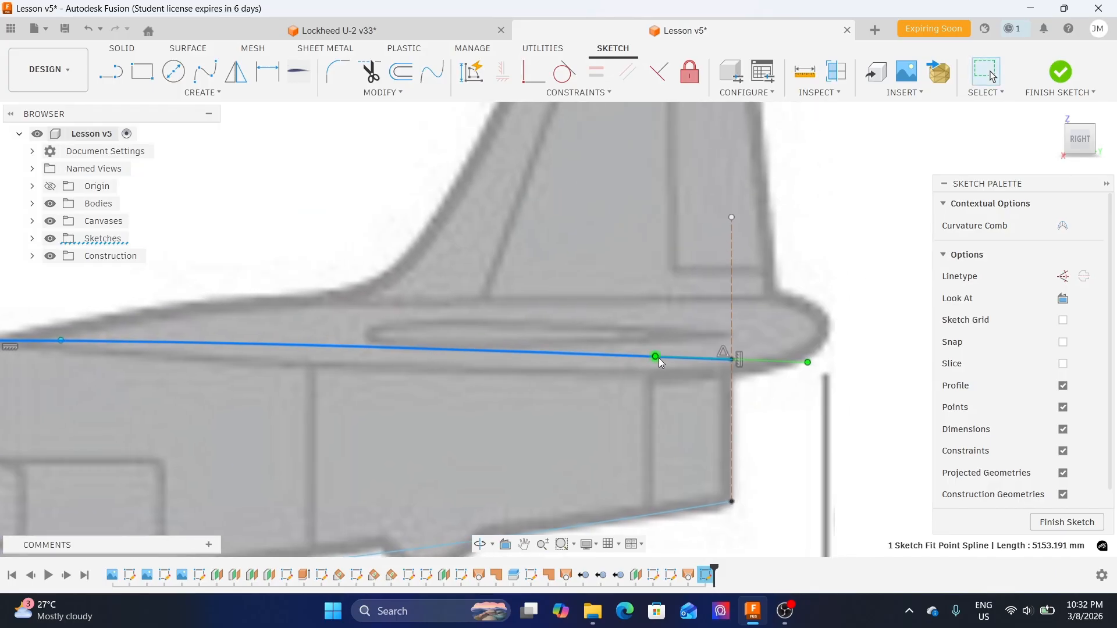
pyautogui.click(658, 359)
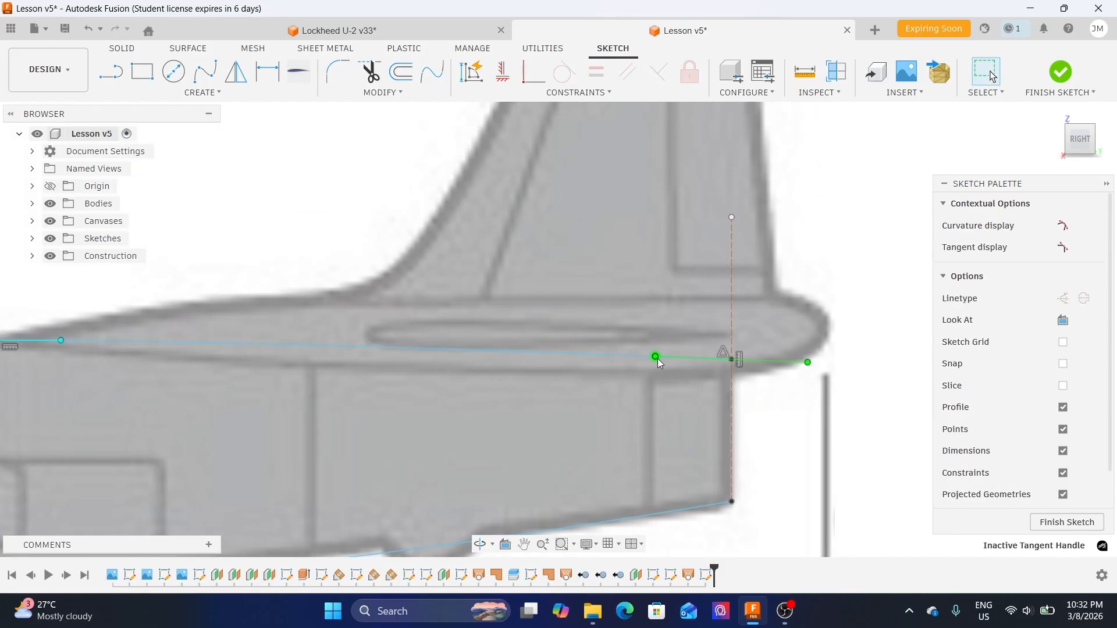
pyautogui.press('m')
pyautogui.moveTo(655, 336); pyautogui.dragTo(674, 339)
pyautogui.scroll(-2, 674, 340)
pyautogui.moveTo(563, 393); pyautogui.dragTo(662, 355, button='middle')
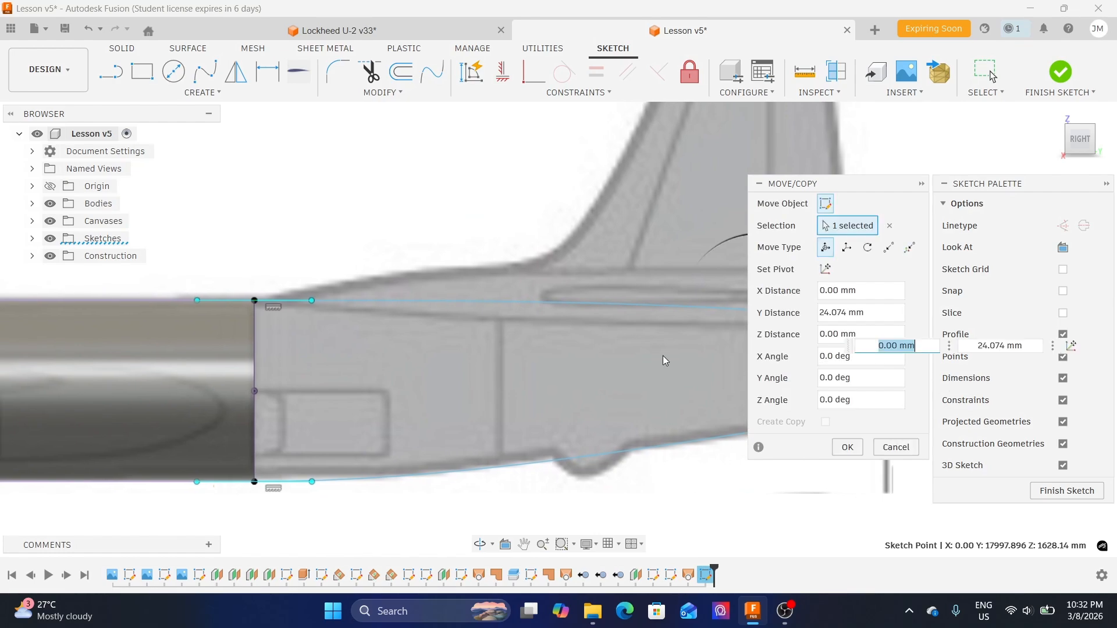
pyautogui.click(847, 447)
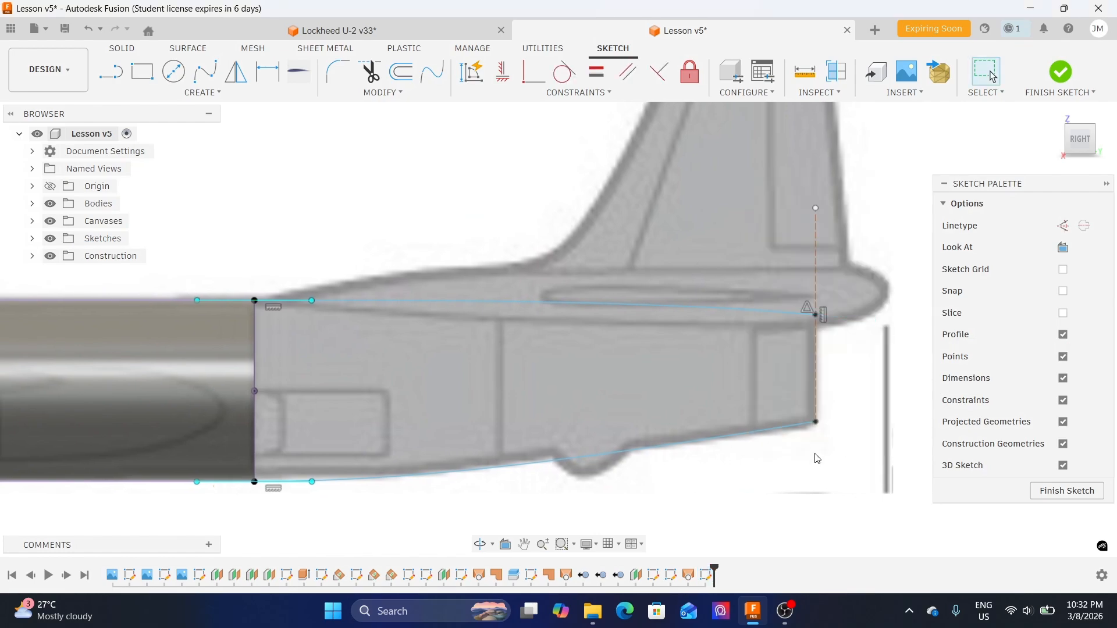
# - Trim off the part of the vertical construction line that extends above the upper spline
pyautogui.scroll(-1, 721, 370)
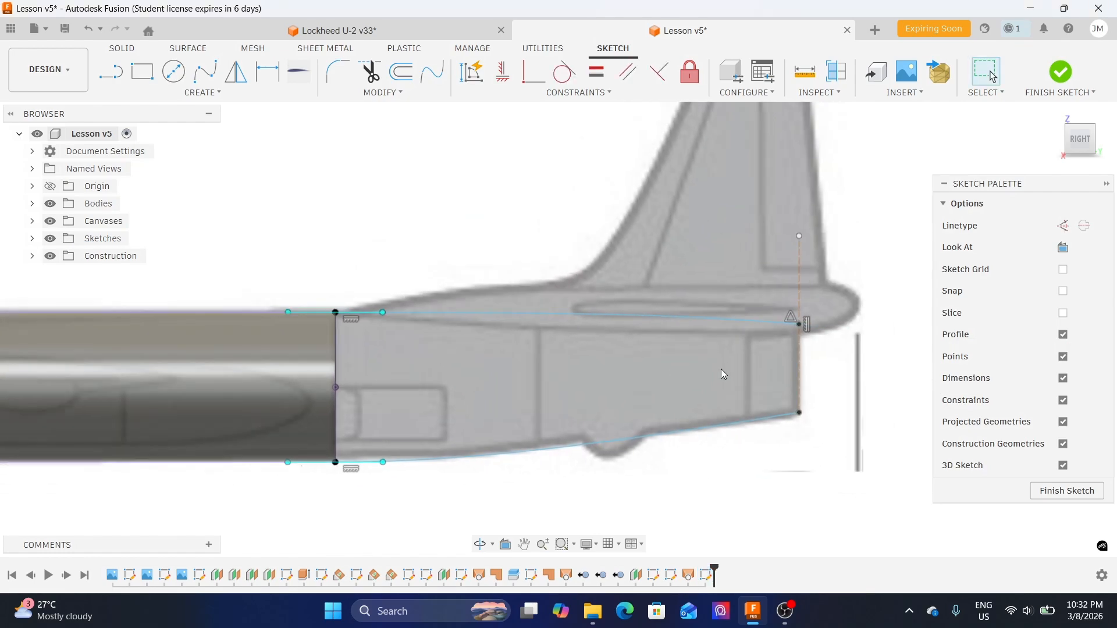
pyautogui.scroll(2, 878, 298)
pyautogui.moveTo(878, 298); pyautogui.dragTo(825, 306, button='middle')
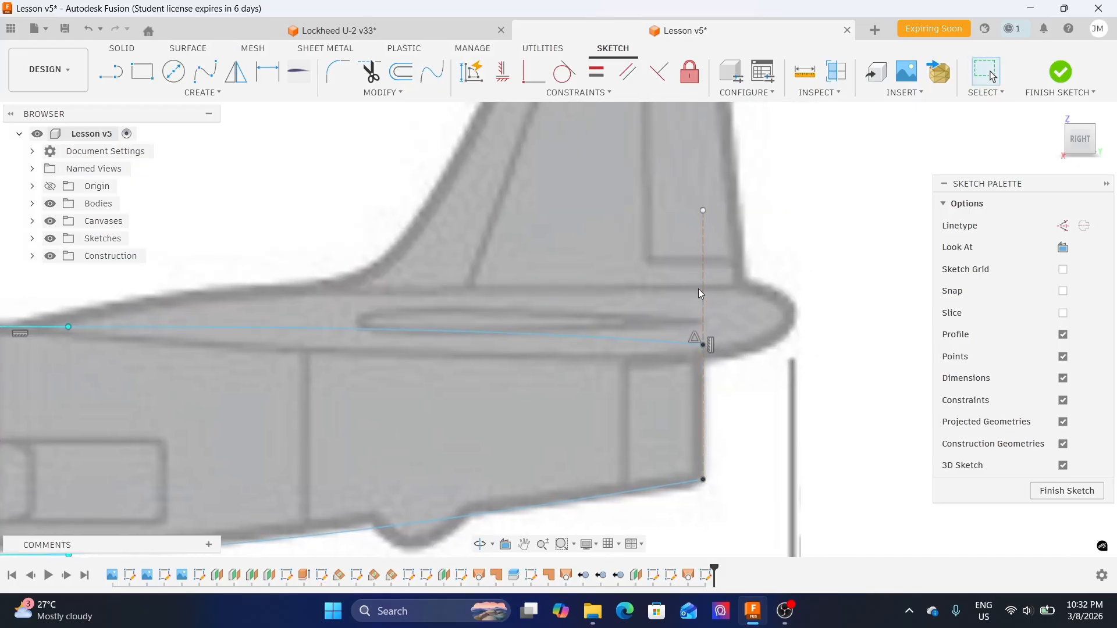
pyautogui.click(370, 71)
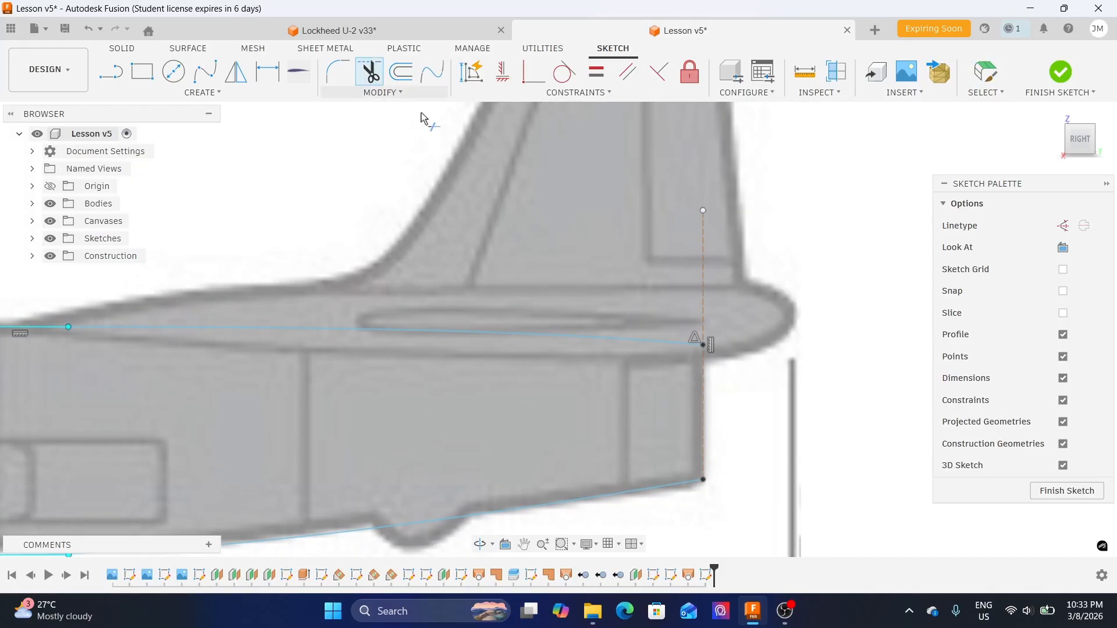
pyautogui.click(704, 284)
pyautogui.press('Escape')
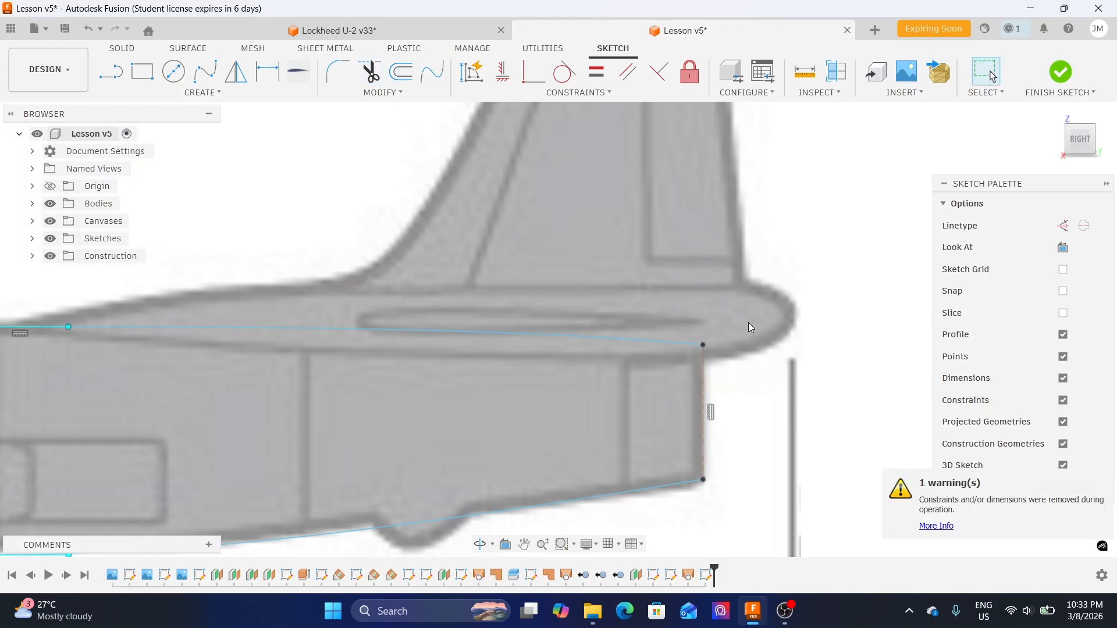
# - Examine the upper and lower splines of the rear fuselage profile against the side-view canvas
pyautogui.scroll(-2, 748, 322)
pyautogui.moveTo(688, 369); pyautogui.dragTo(749, 313, button='middle')
pyautogui.moveTo(564, 300); pyautogui.dragTo(664, 319, button='middle')
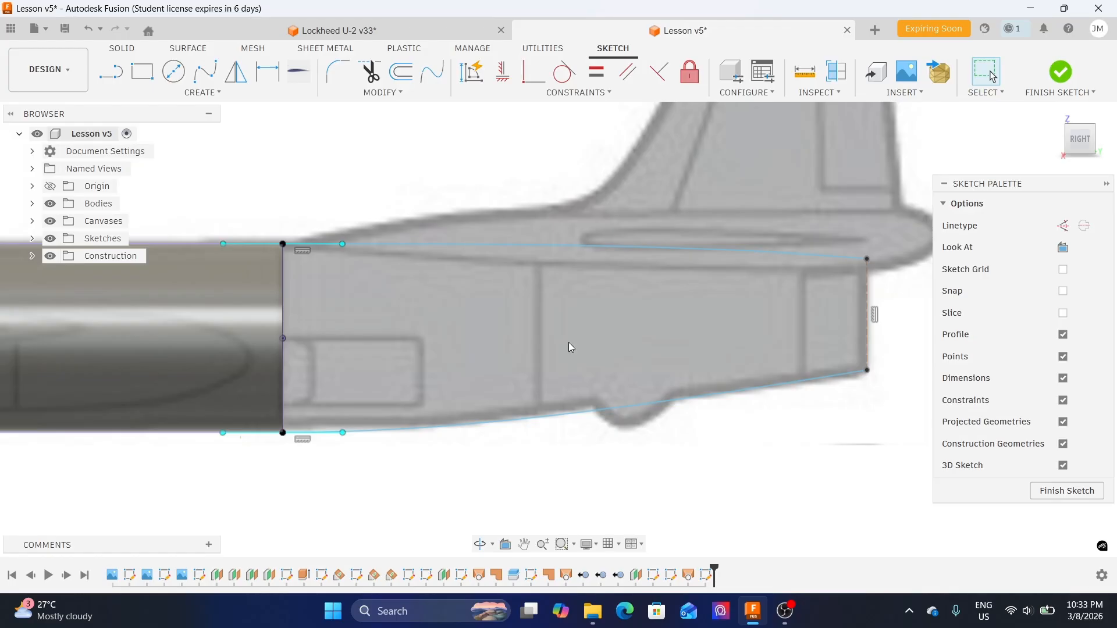
pyautogui.moveTo(860, 451); pyautogui.dragTo(815, 476, button='middle')
pyautogui.scroll(1, 826, 469)
pyautogui.moveTo(848, 374); pyautogui.dragTo(831, 422, button='middle')
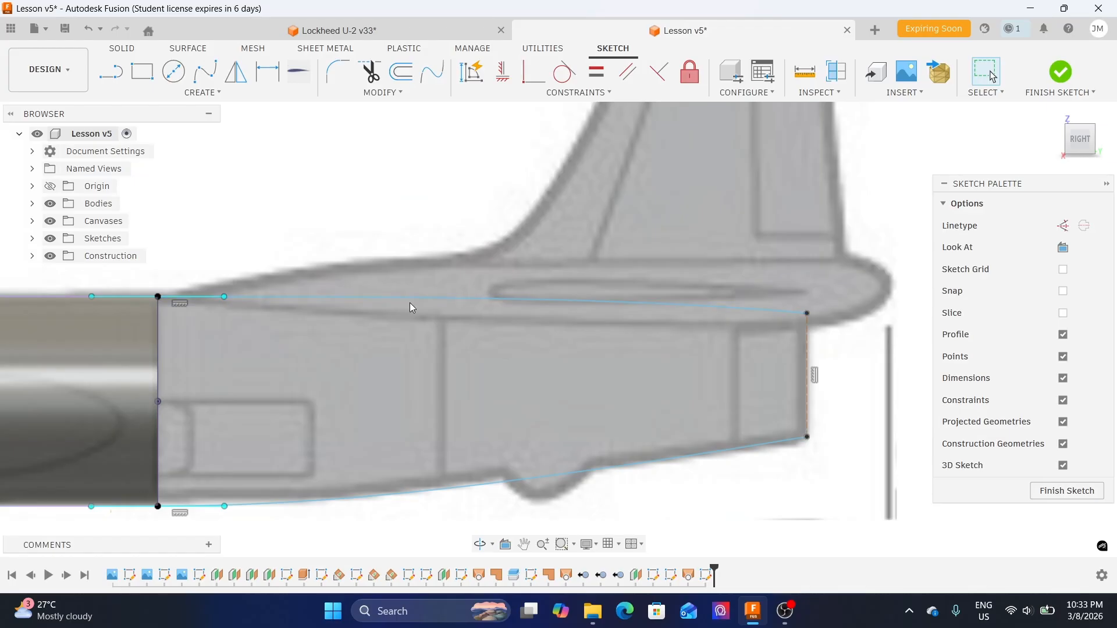
pyautogui.click(260, 297)
pyautogui.moveTo(426, 289); pyautogui.dragTo(493, 264, button='middle')
pyautogui.moveTo(786, 306); pyautogui.dragTo(669, 304, button='middle')
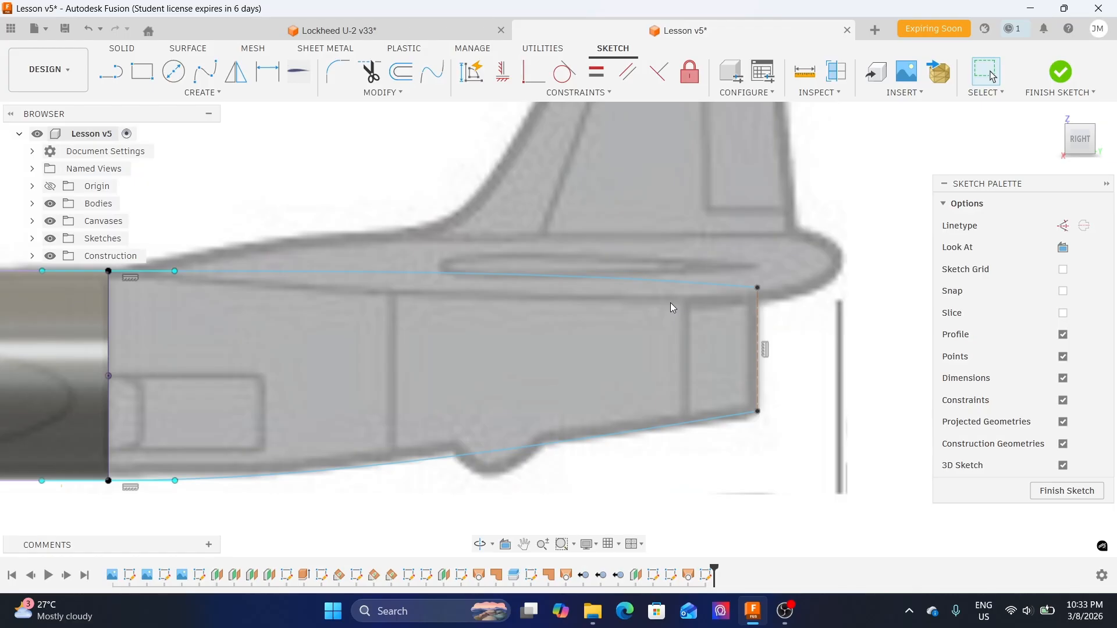
pyautogui.scroll(-2, 648, 296)
pyautogui.moveTo(349, 232); pyautogui.dragTo(447, 205, button='middle')
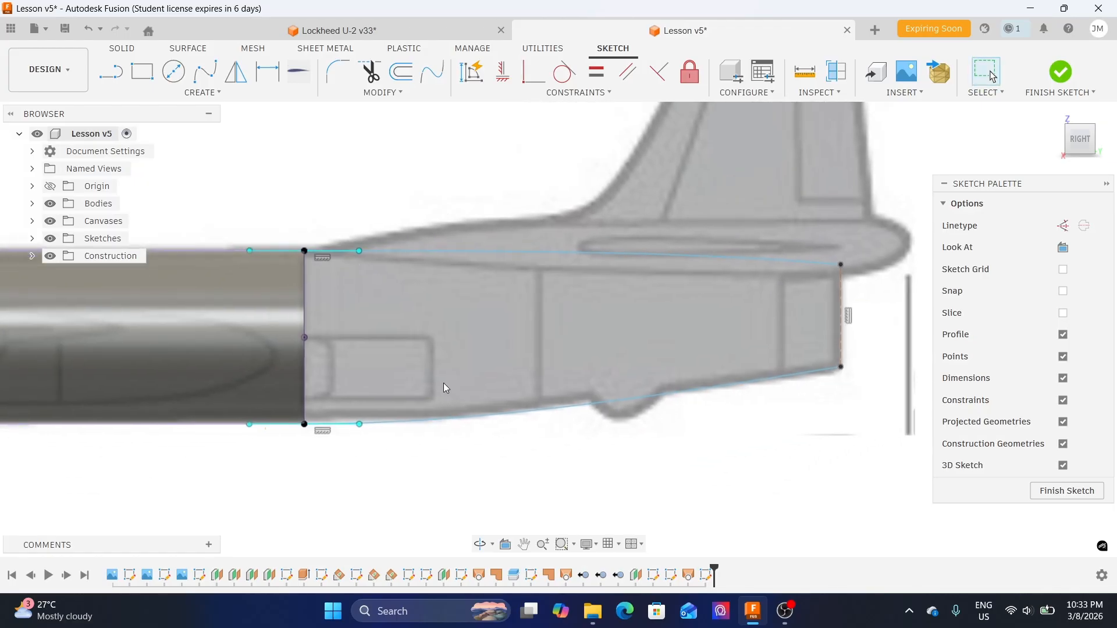
pyautogui.scroll(-2, 487, 216)
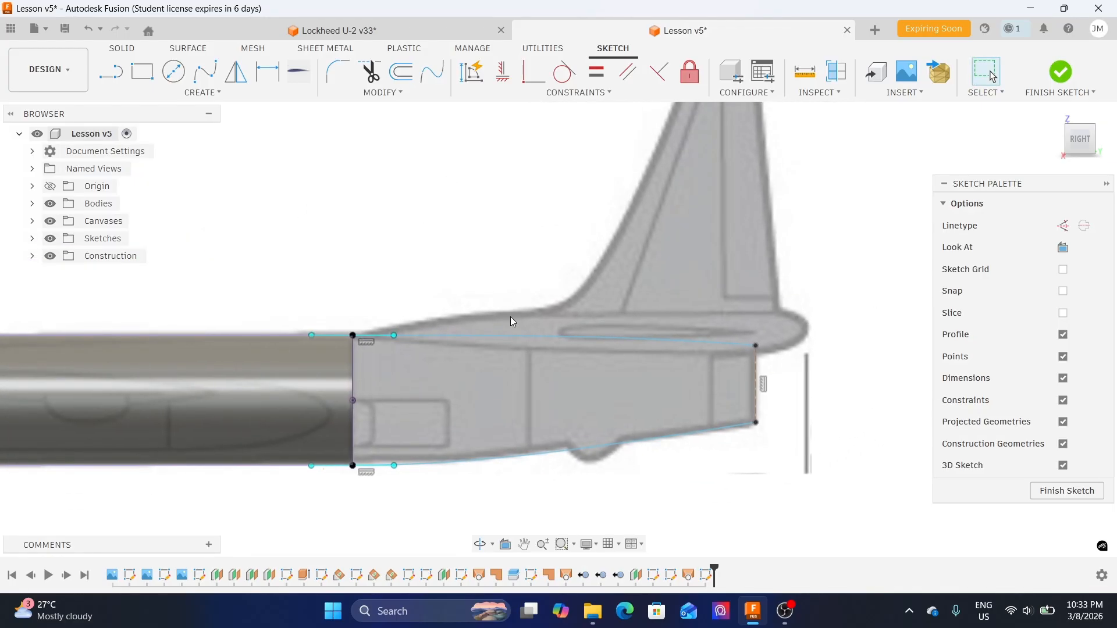
pyautogui.scroll(-2, 514, 332)
pyautogui.scroll(2, 503, 259)
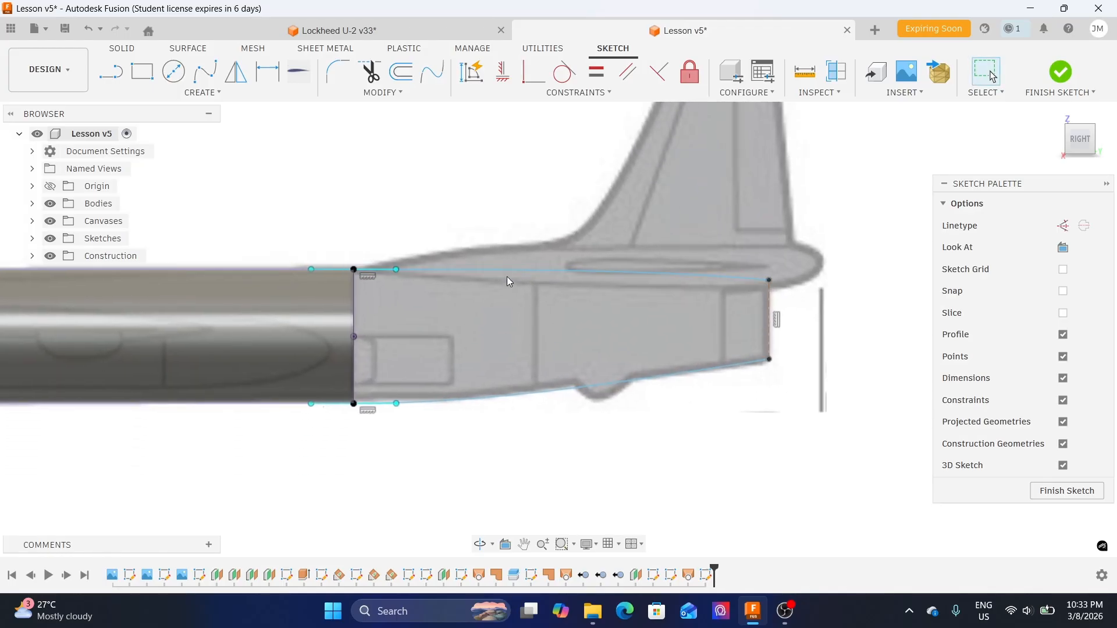
pyautogui.moveTo(443, 230); pyautogui.dragTo(499, 177, button='middle')
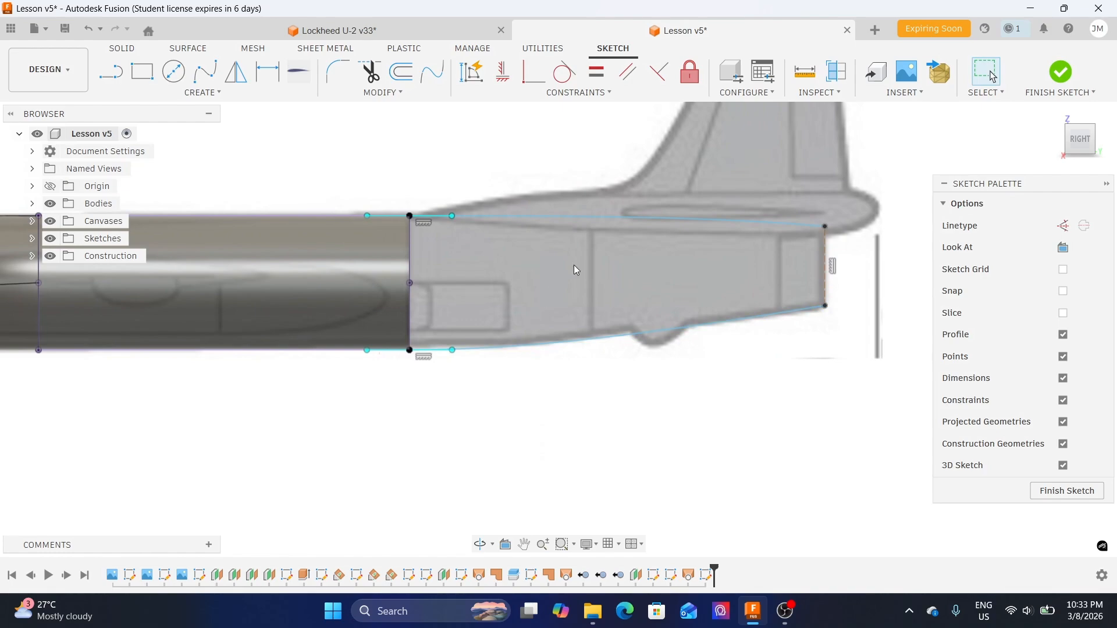
pyautogui.moveTo(573, 204); pyautogui.dragTo(523, 229, button='middle')
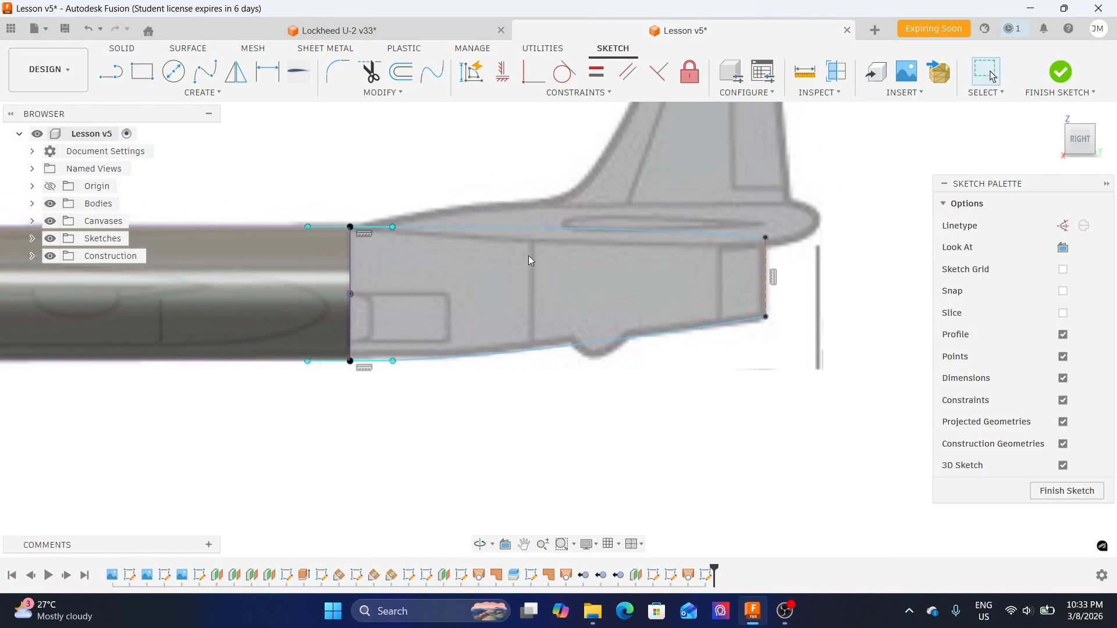
pyautogui.scroll(4, 508, 257)
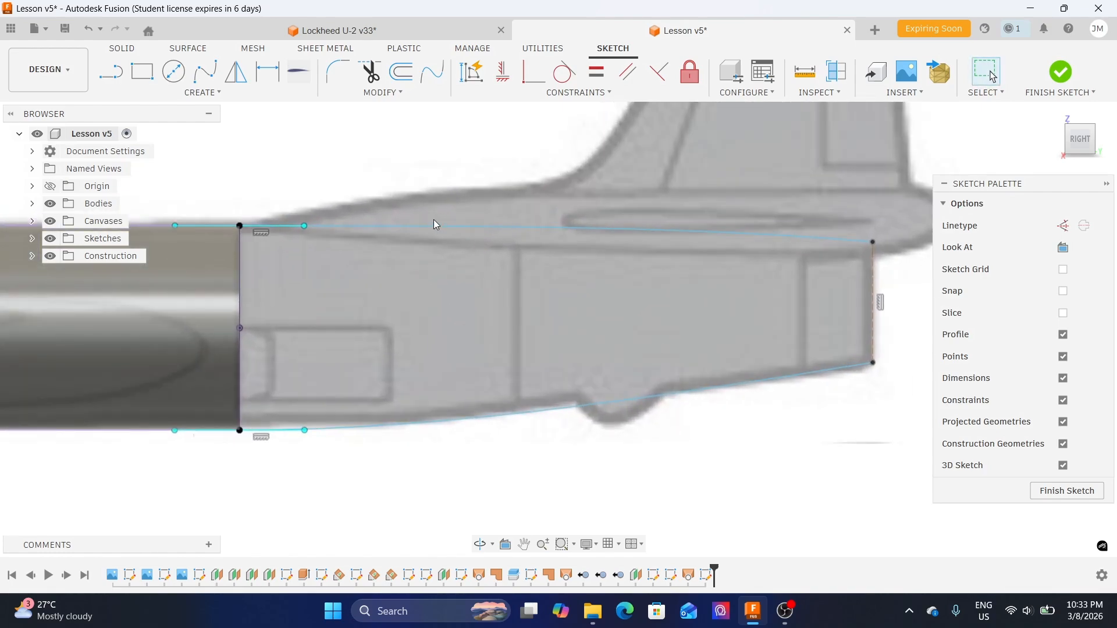
pyautogui.moveTo(329, 201)
pyautogui.mouseDown(button='middle')
pyautogui.moveTo(587, 214)
pyautogui.moveTo(457, 220)
pyautogui.mouseUp(button='middle')
pyautogui.moveTo(704, 428); pyautogui.dragTo(595, 424, button='middle')
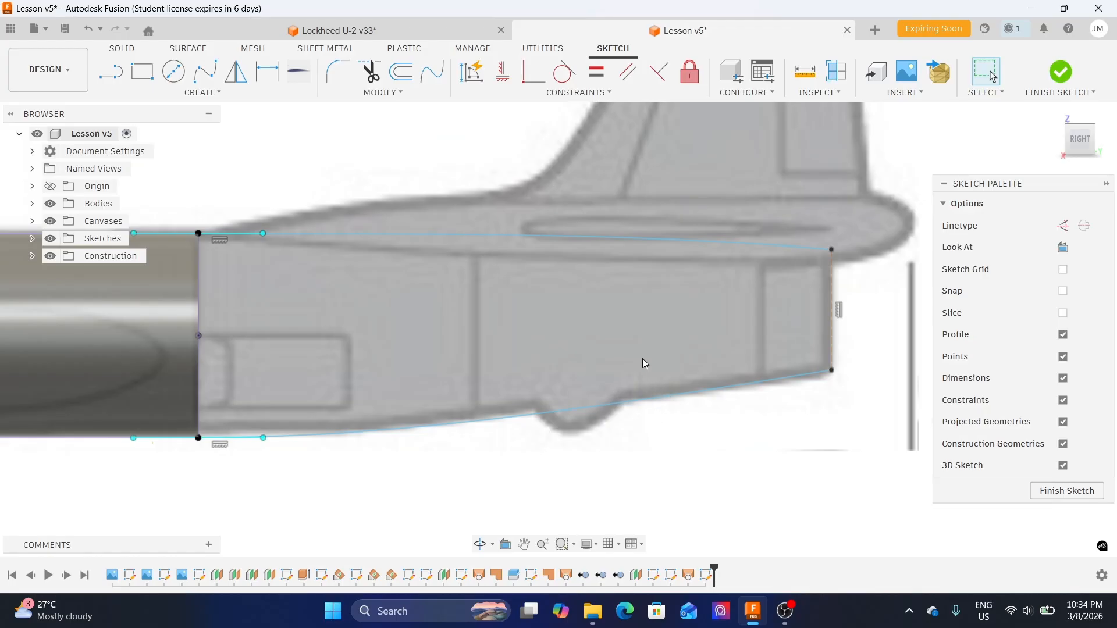
# - Compare the rear fuselage outline, from the fuselage joint to the tail end, with the side-view canvas
pyautogui.moveTo(696, 432)
pyautogui.mouseDown(button='middle')
pyautogui.moveTo(776, 440)
pyautogui.moveTo(769, 460)
pyautogui.moveTo(746, 465)
pyautogui.mouseUp(button='middle')
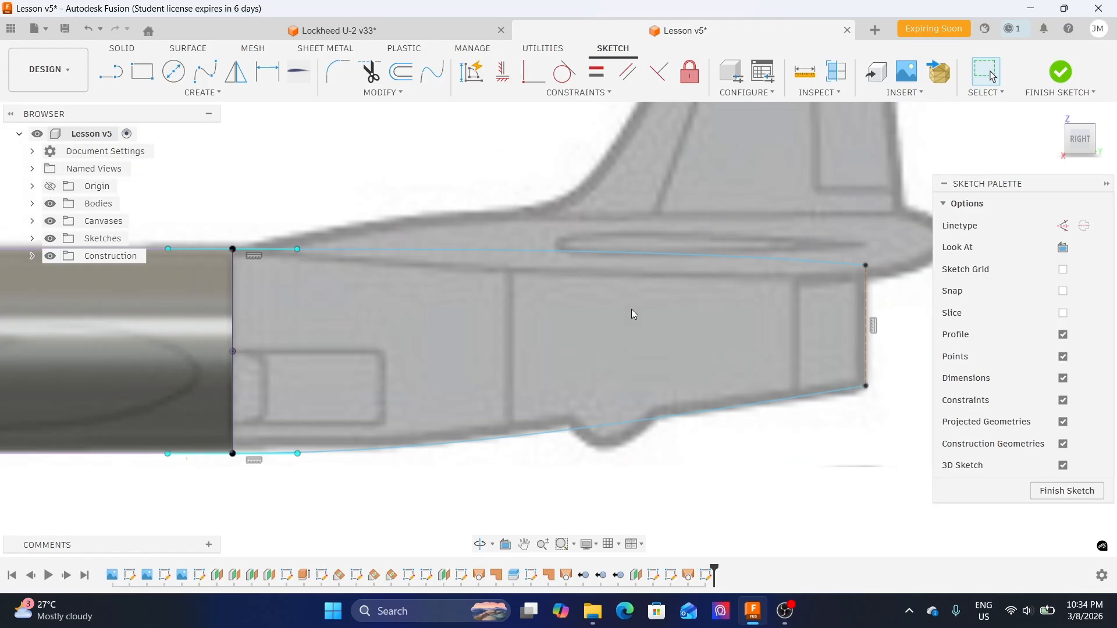
pyautogui.moveTo(743, 302); pyautogui.dragTo(716, 324, button='middle')
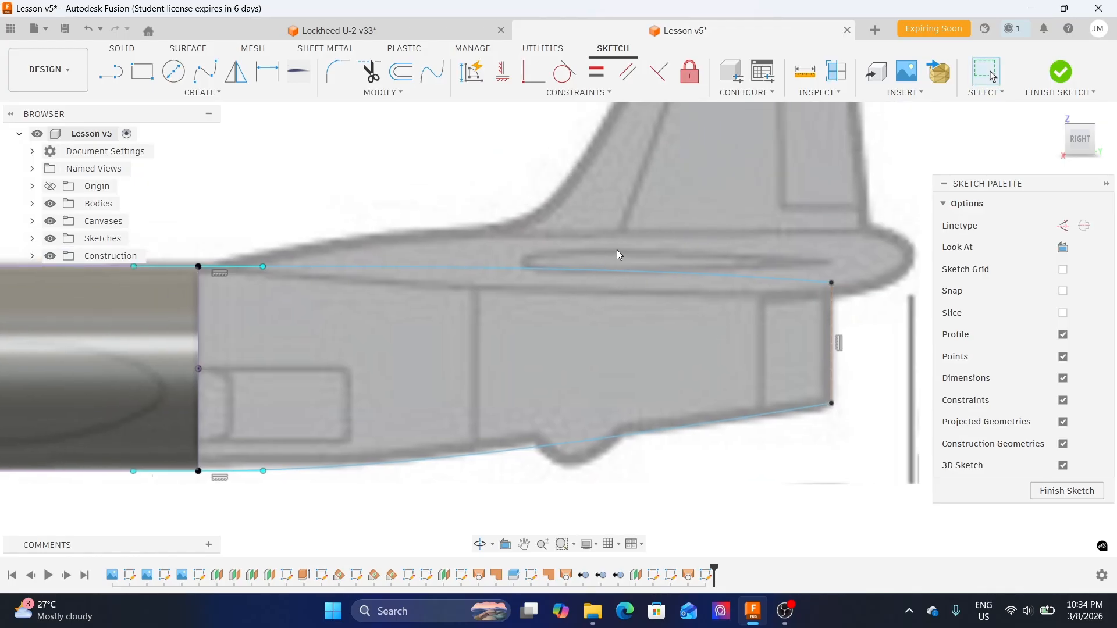
pyautogui.scroll(-2, 618, 250)
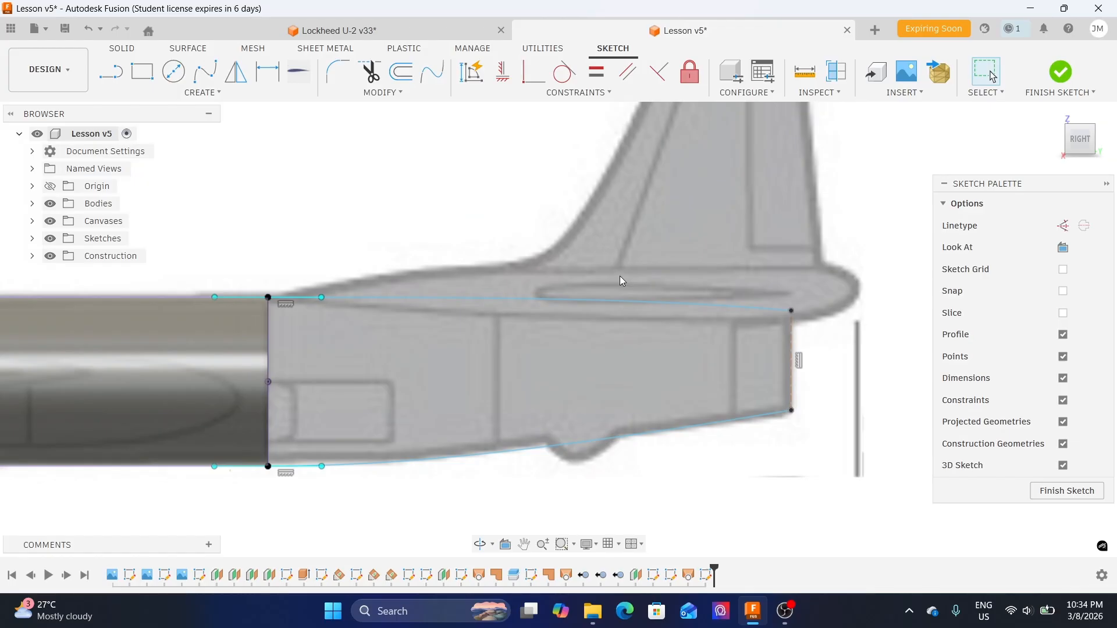
pyautogui.moveTo(626, 267); pyautogui.dragTo(649, 294, button='middle')
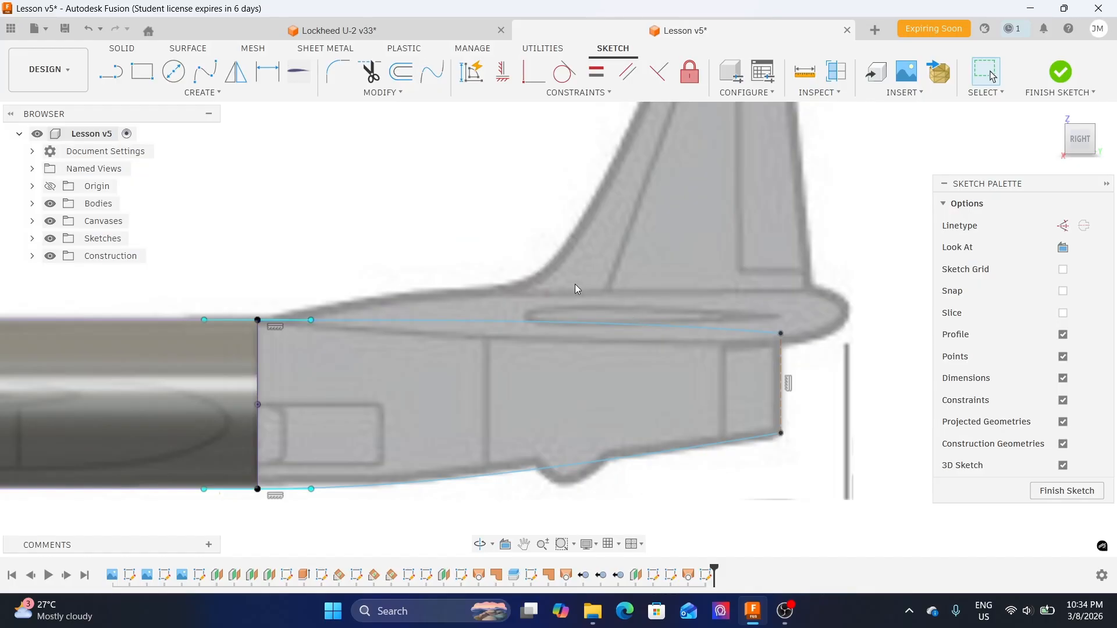
pyautogui.moveTo(498, 310); pyautogui.dragTo(518, 295, button='middle')
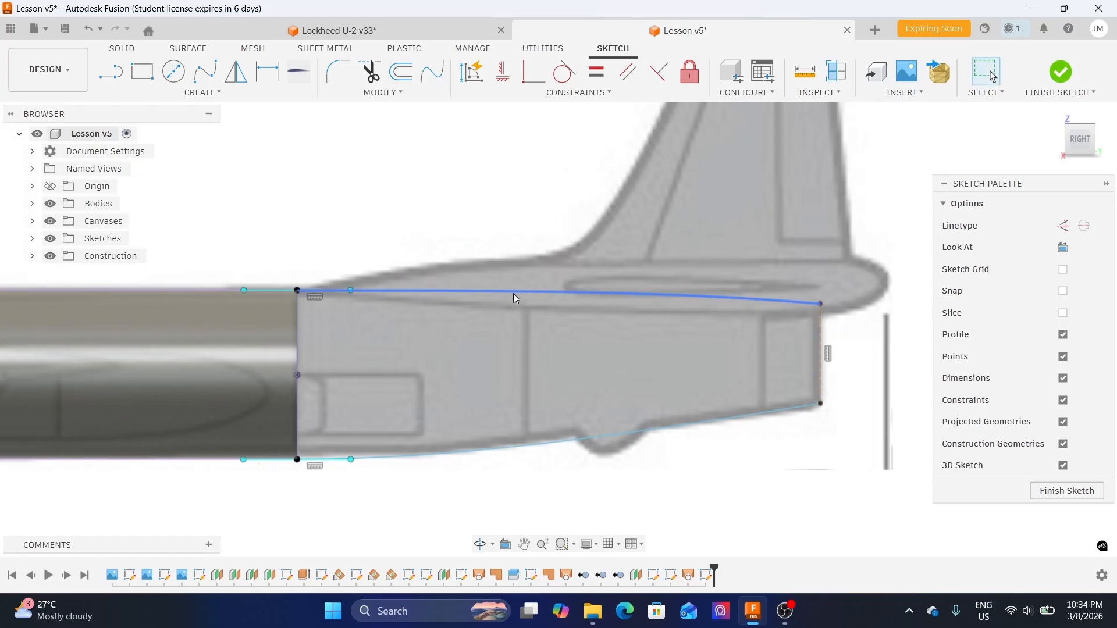
pyautogui.scroll(1, 513, 302)
pyautogui.scroll(2, 513, 302)
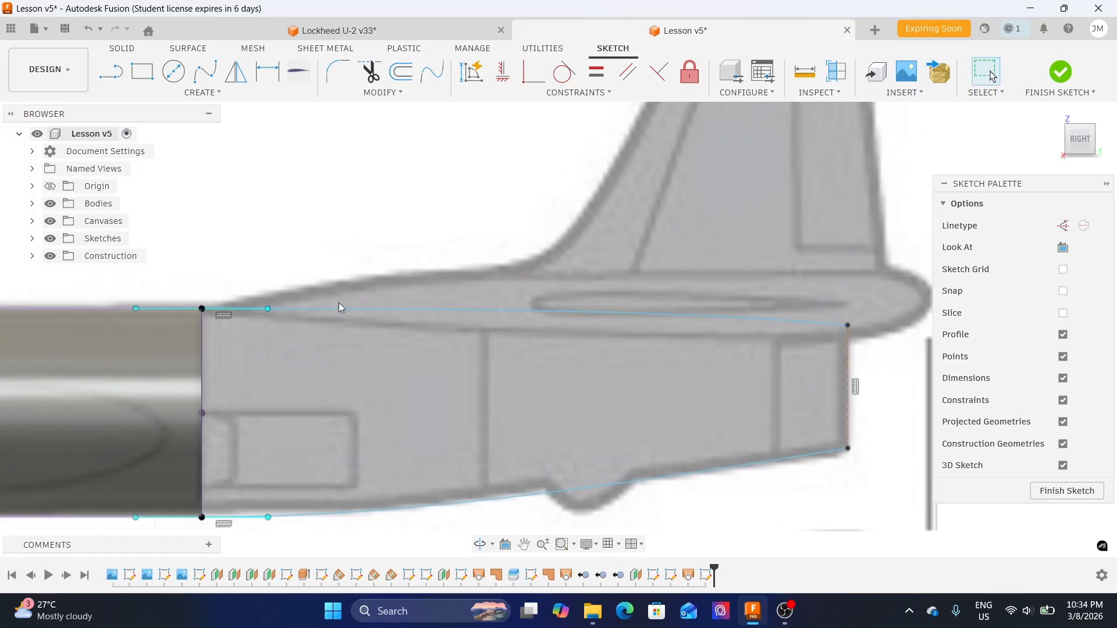
pyautogui.scroll(-2, 594, 323)
pyautogui.moveTo(810, 283); pyautogui.dragTo(766, 289, button='middle')
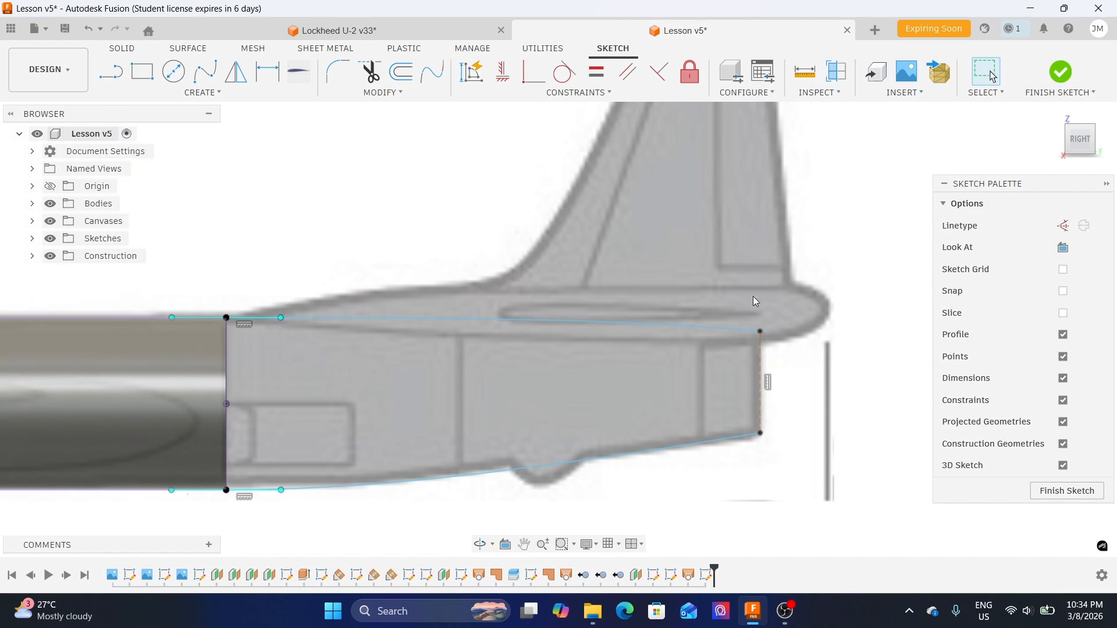
pyautogui.moveTo(714, 304); pyautogui.dragTo(758, 261, button='middle')
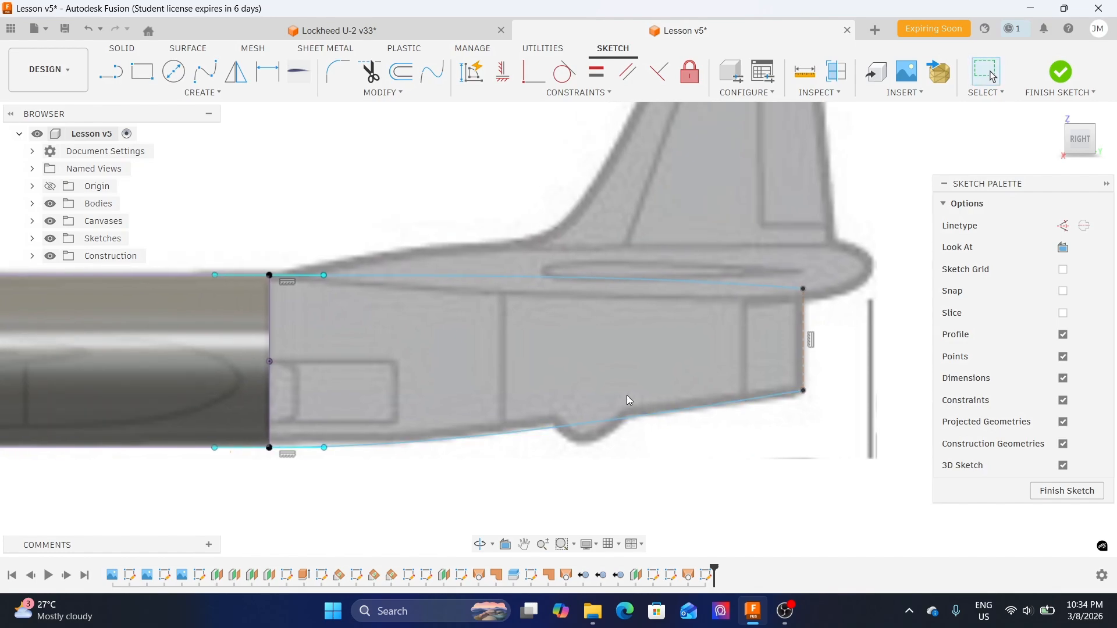
pyautogui.moveTo(733, 254); pyautogui.dragTo(651, 297, button='middle')
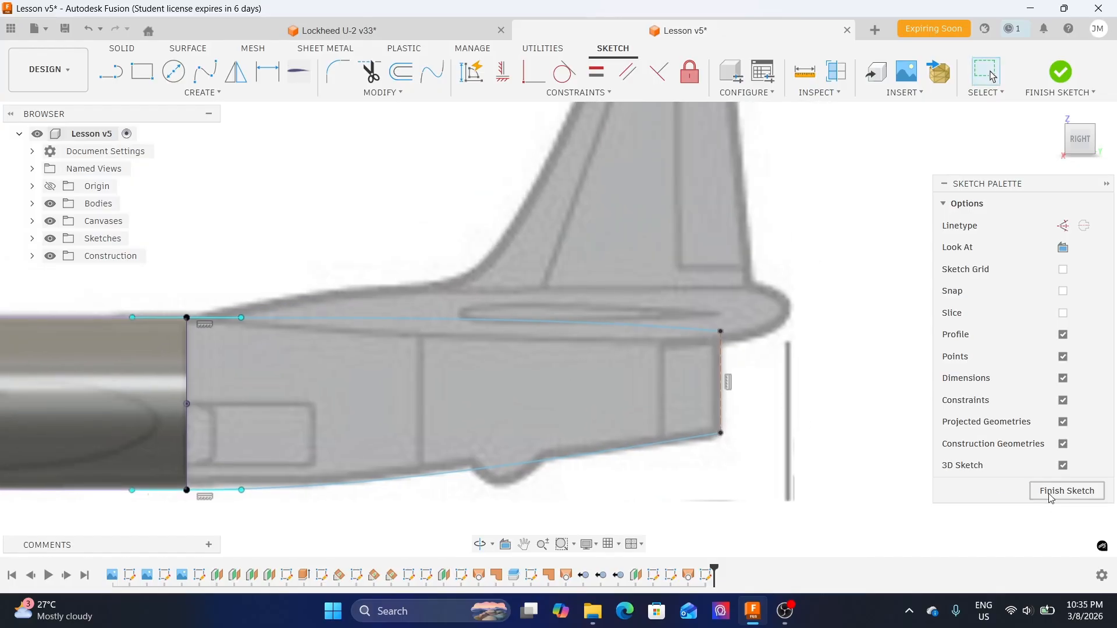
# - Finish the side profile sketch and hide the reference canvases
pyautogui.click(1067, 491)
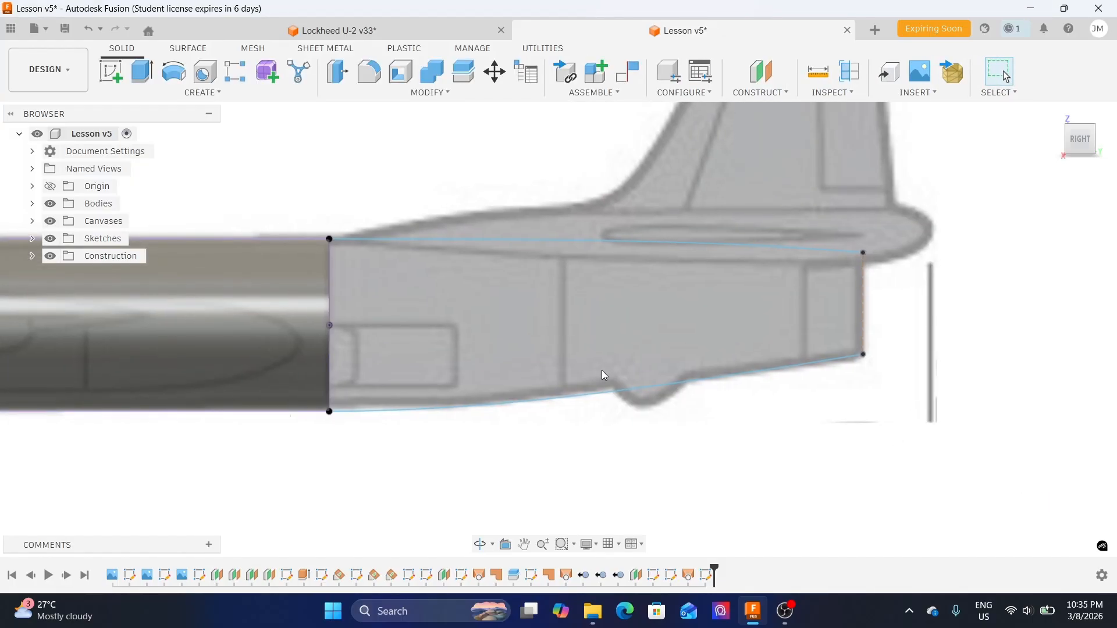
pyautogui.scroll(-3, 601, 370)
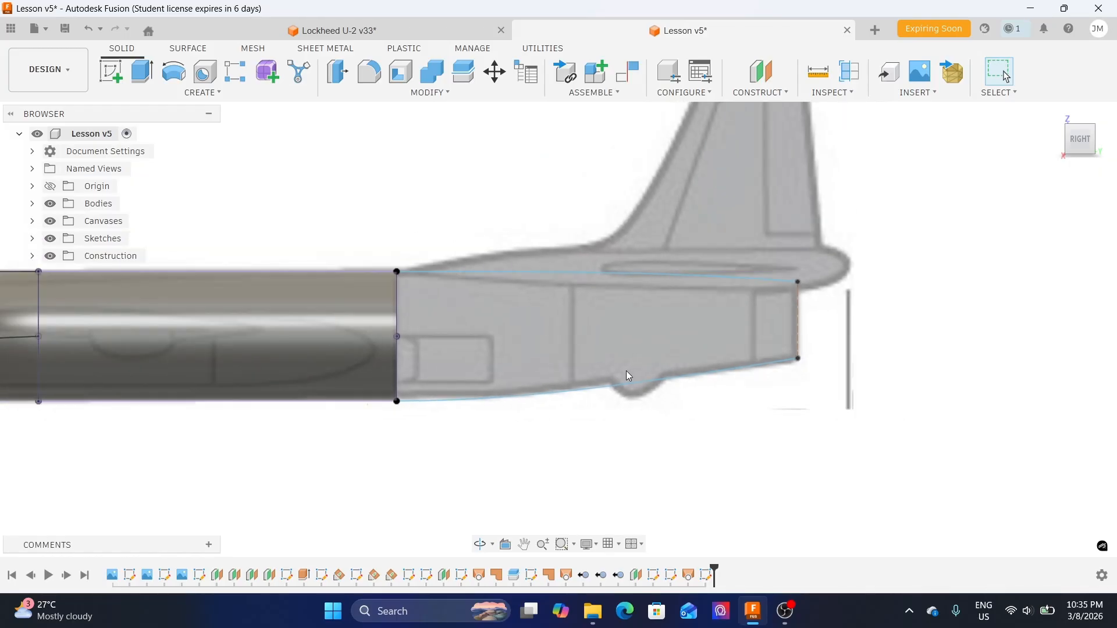
pyautogui.click(50, 221)
pyautogui.moveTo(770, 383)
pyautogui.keyDown('shift'); pyautogui.mouseDown(button='middle')
pyautogui.moveTo(762, 374)
pyautogui.moveTo(732, 393)
pyautogui.moveTo(812, 374)
pyautogui.moveTo(704, 444)
pyautogui.moveTo(668, 444)
pyautogui.mouseUp(button='middle'); pyautogui.keyUp('shift')
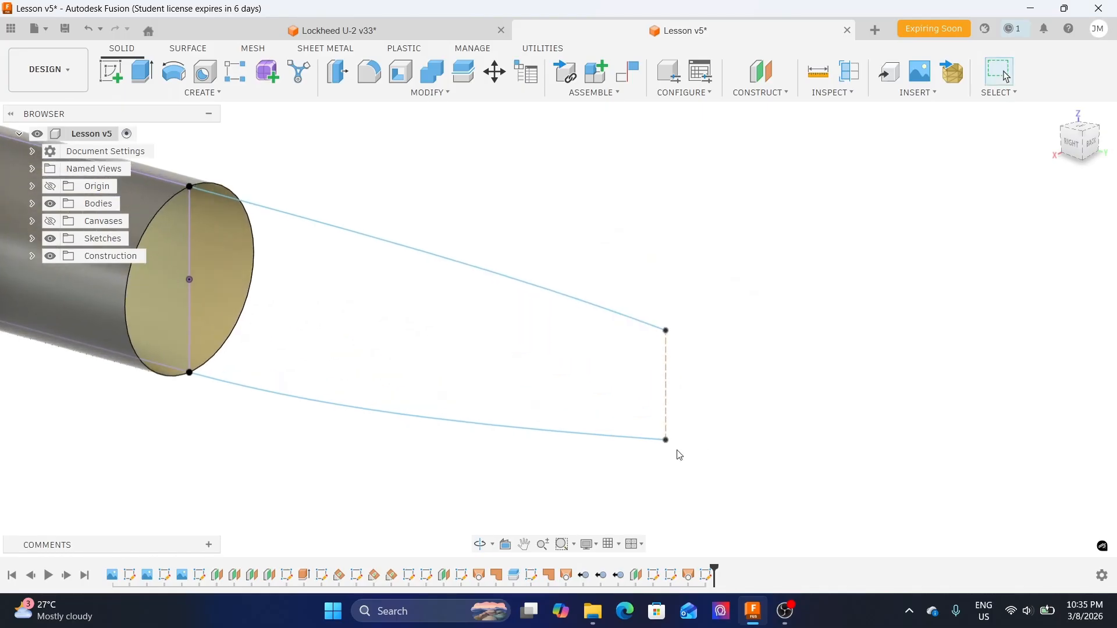
# - Create a construction plane at a 0.0 deg angle through the vertical construction line at the tail end of the profile
pyautogui.click(669, 402)
pyautogui.click(669, 367)
pyautogui.click(748, 95)
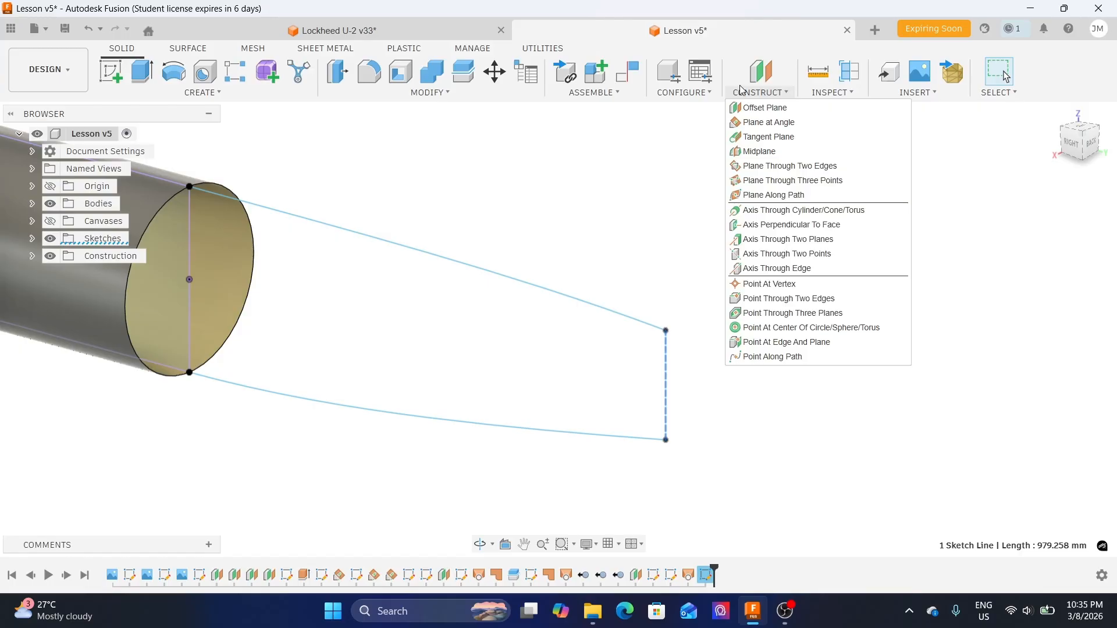
pyautogui.click(759, 126)
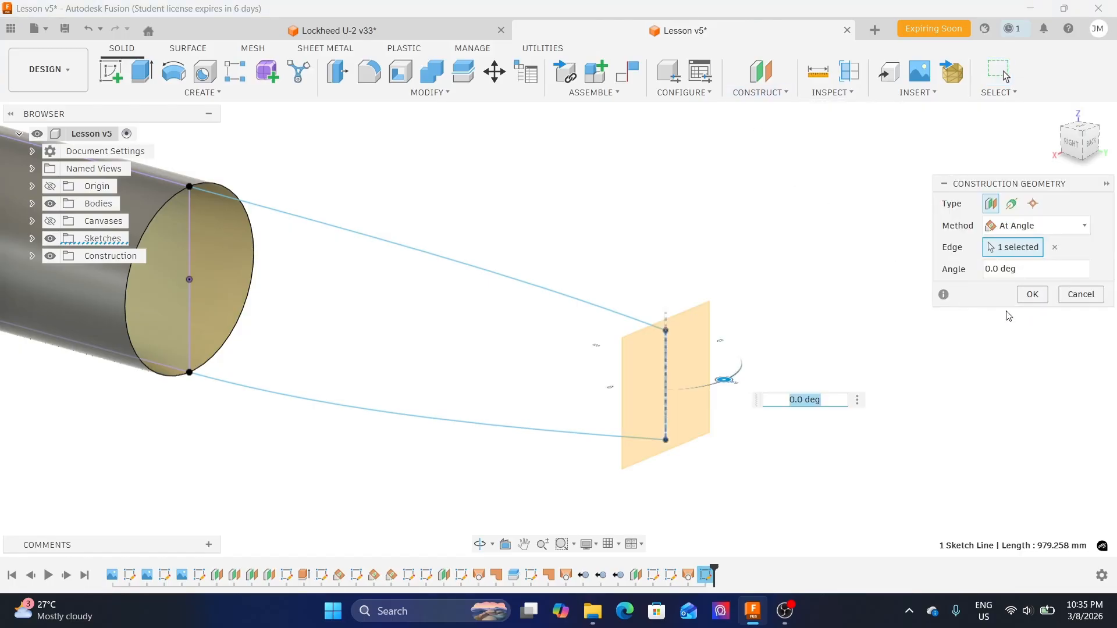
pyautogui.keyDown('shift'); pyautogui.moveTo(762, 263); pyautogui.dragTo(755, 317, button='middle'); pyautogui.keyUp('shift')
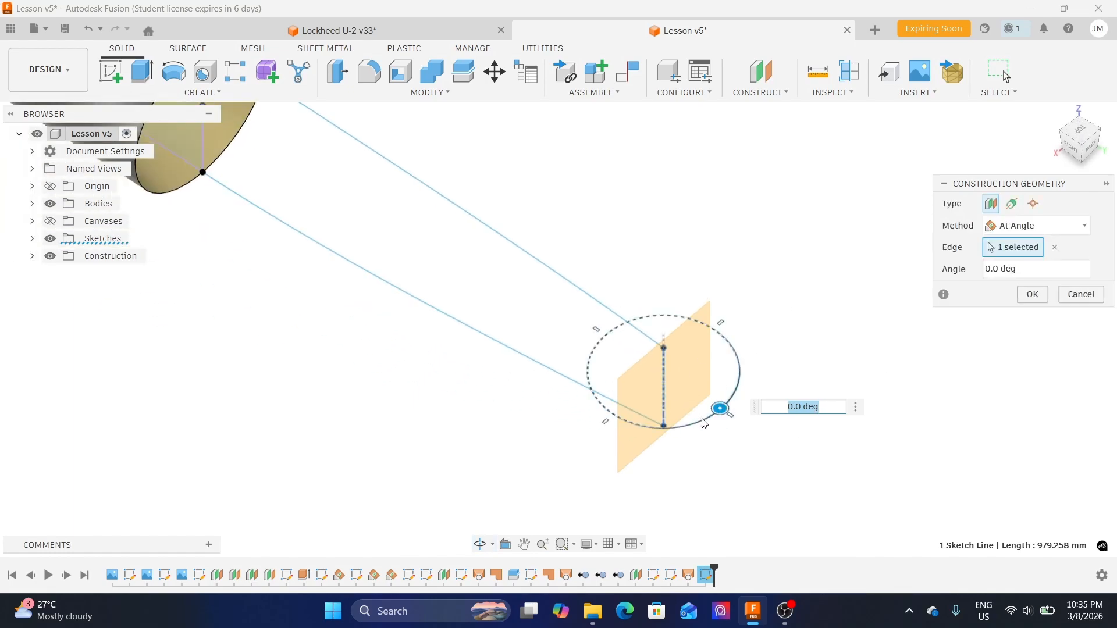
pyautogui.click(1032, 295)
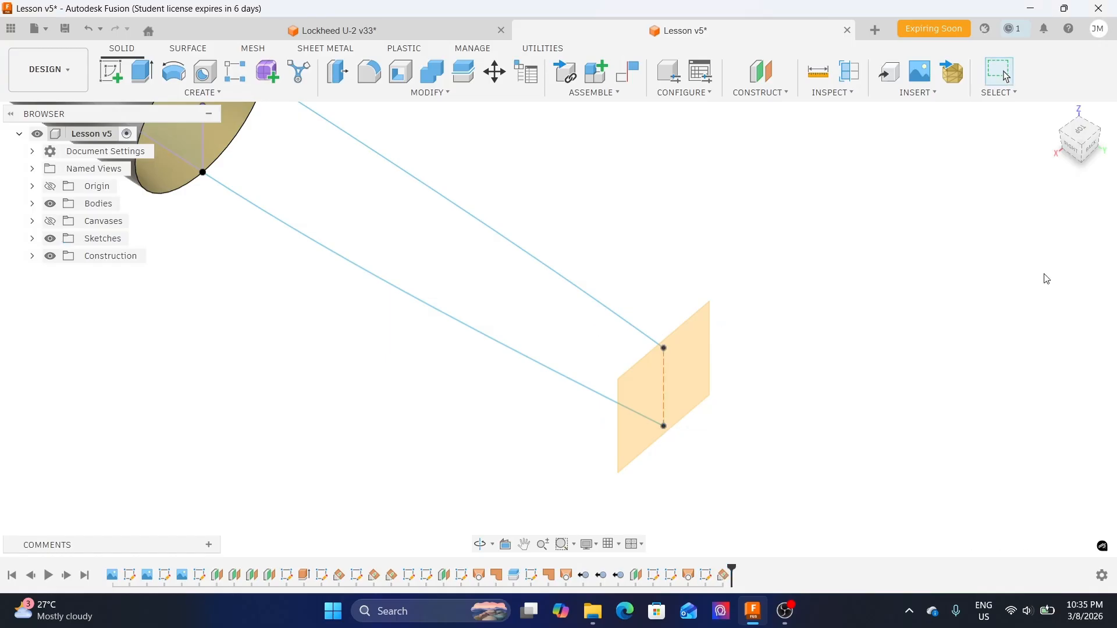
# - Start a sketch on the new plane at the tail end and hide the bodies
pyautogui.click(697, 386)
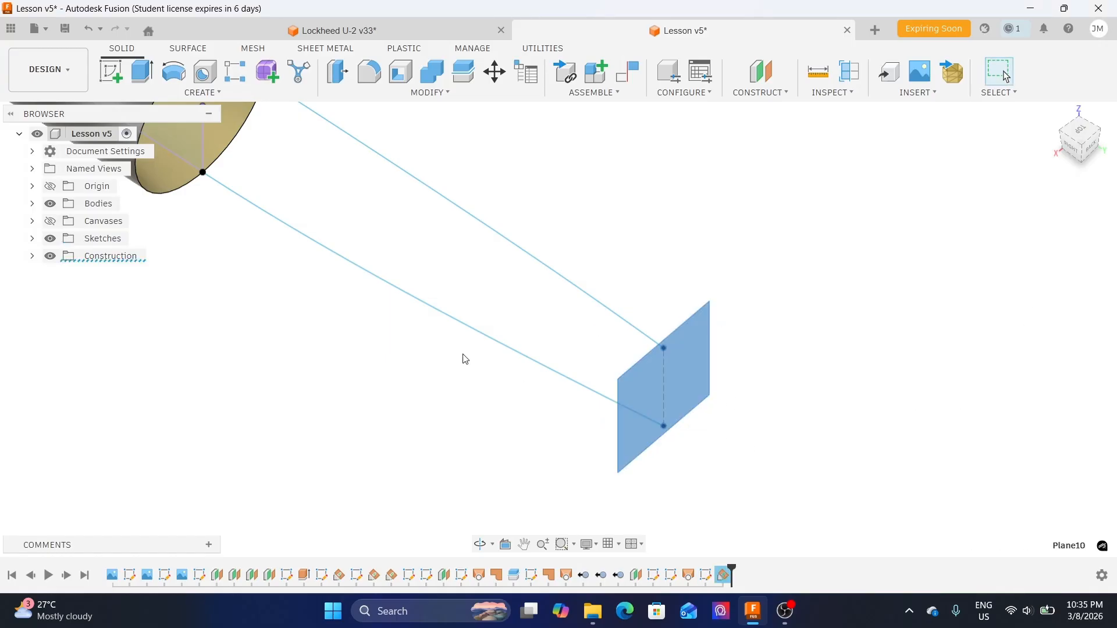
pyautogui.click(121, 79)
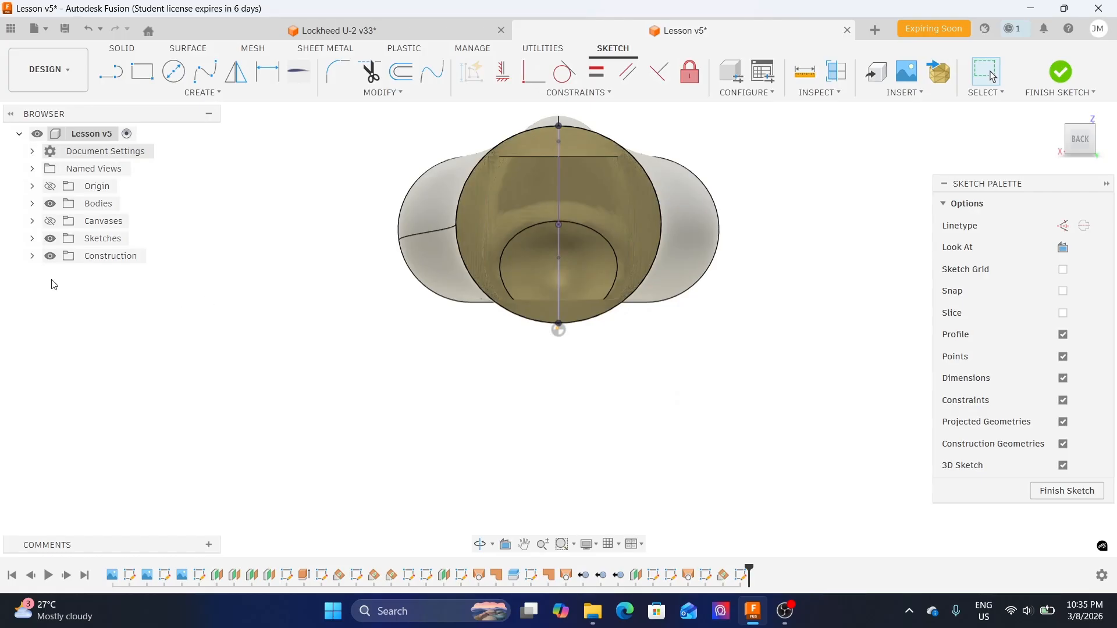
pyautogui.click(50, 204)
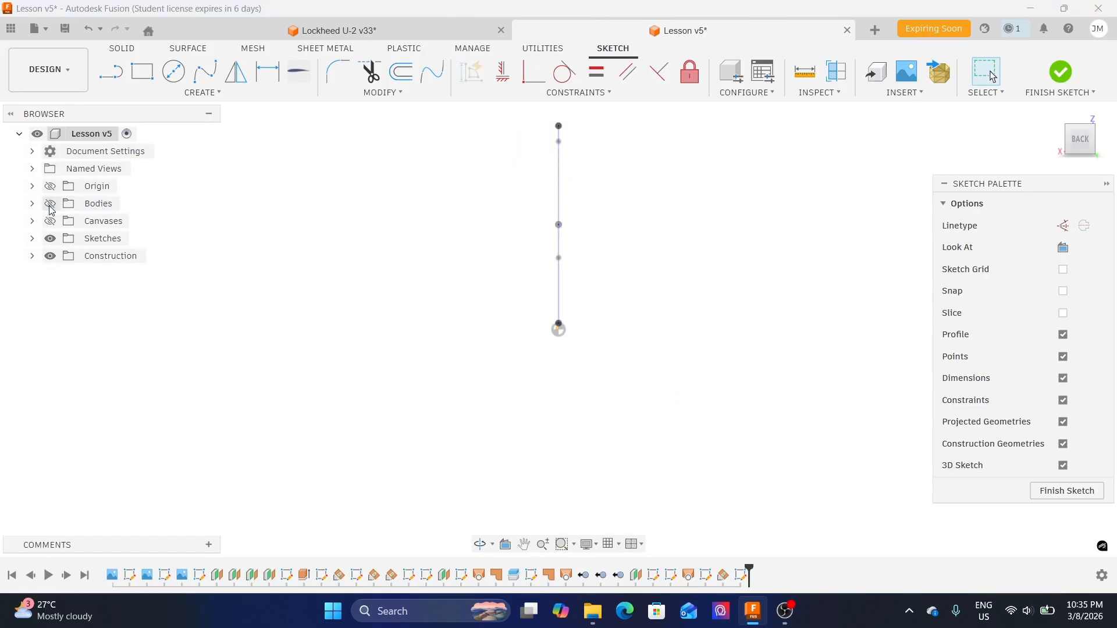
# - Project the vertical construction line at the tail end into the sketch with the projection link on, and hide Sketch13
pyautogui.moveTo(476, 357)
pyautogui.keyDown('shift'); pyautogui.mouseDown(button='middle')
pyautogui.moveTo(457, 292)
pyautogui.moveTo(549, 452)
pyautogui.mouseUp(button='middle'); pyautogui.keyUp('shift')
pyautogui.scroll(3, 616, 448)
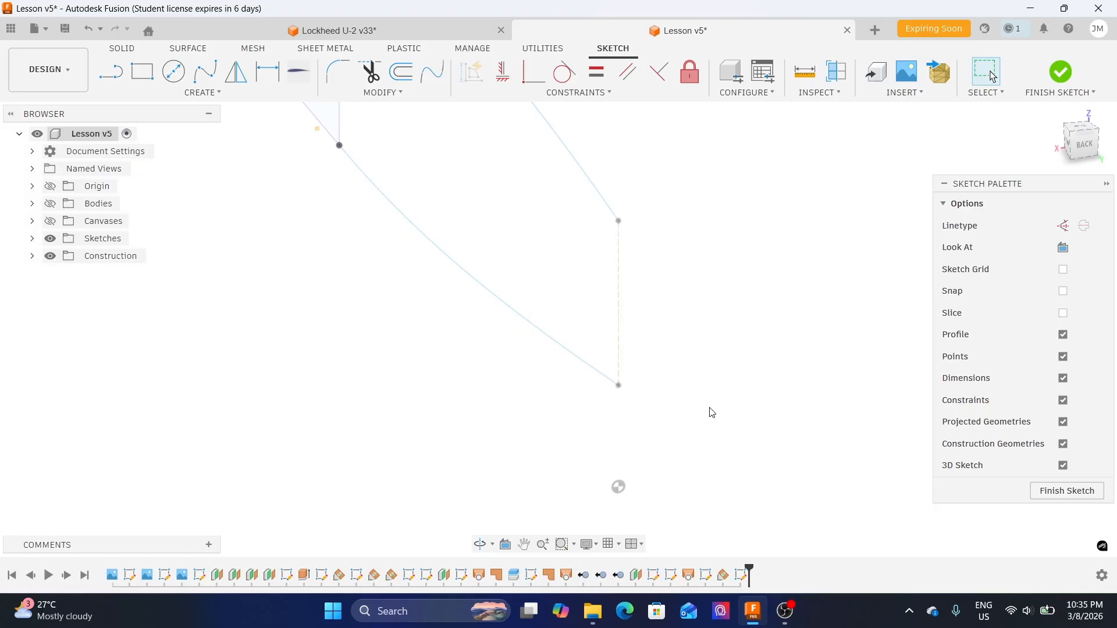
pyautogui.press('p')
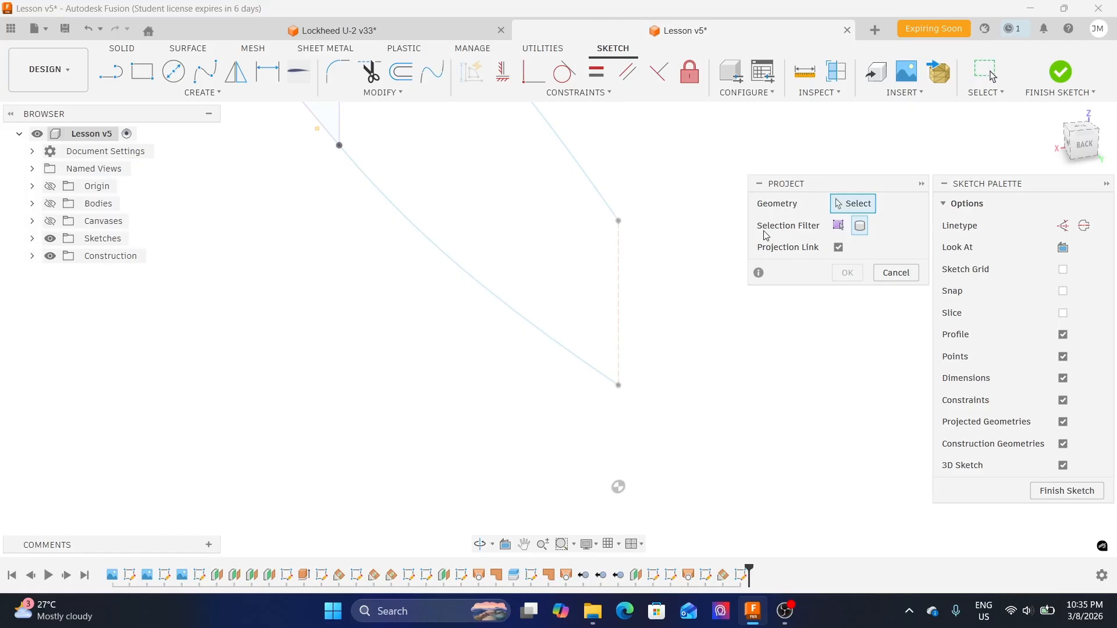
pyautogui.click(837, 227)
pyautogui.click(620, 276)
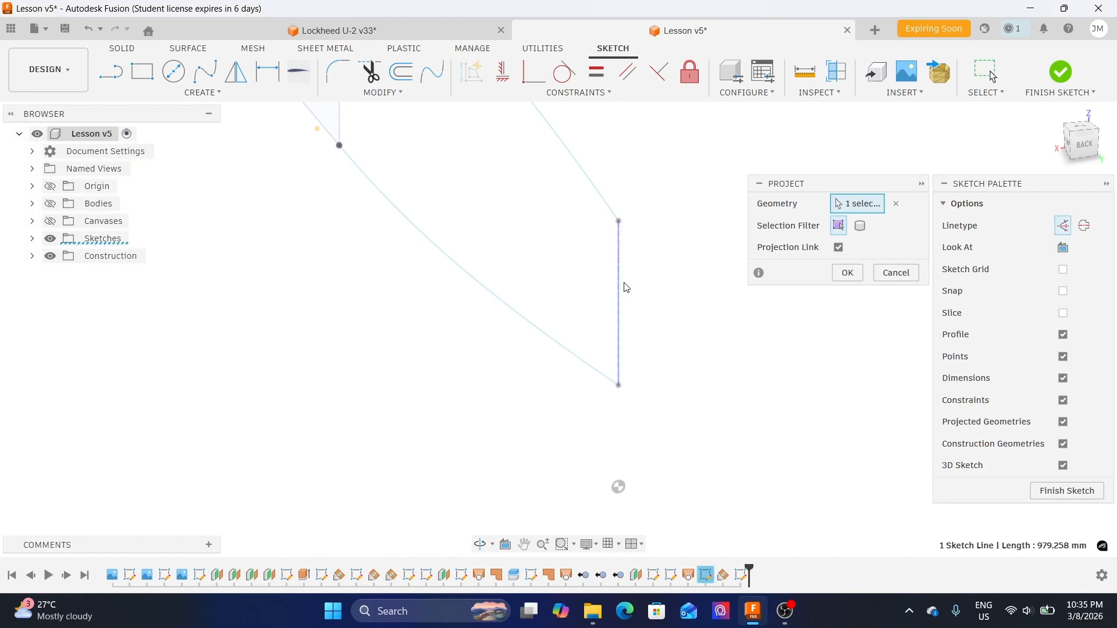
pyautogui.click(847, 273)
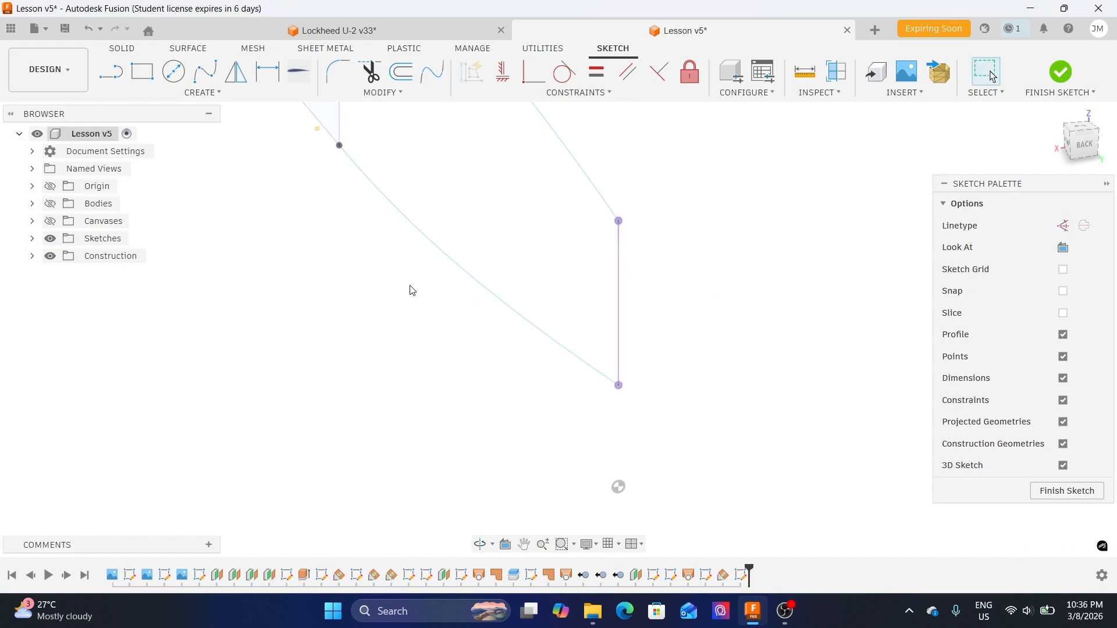
pyautogui.click(32, 238)
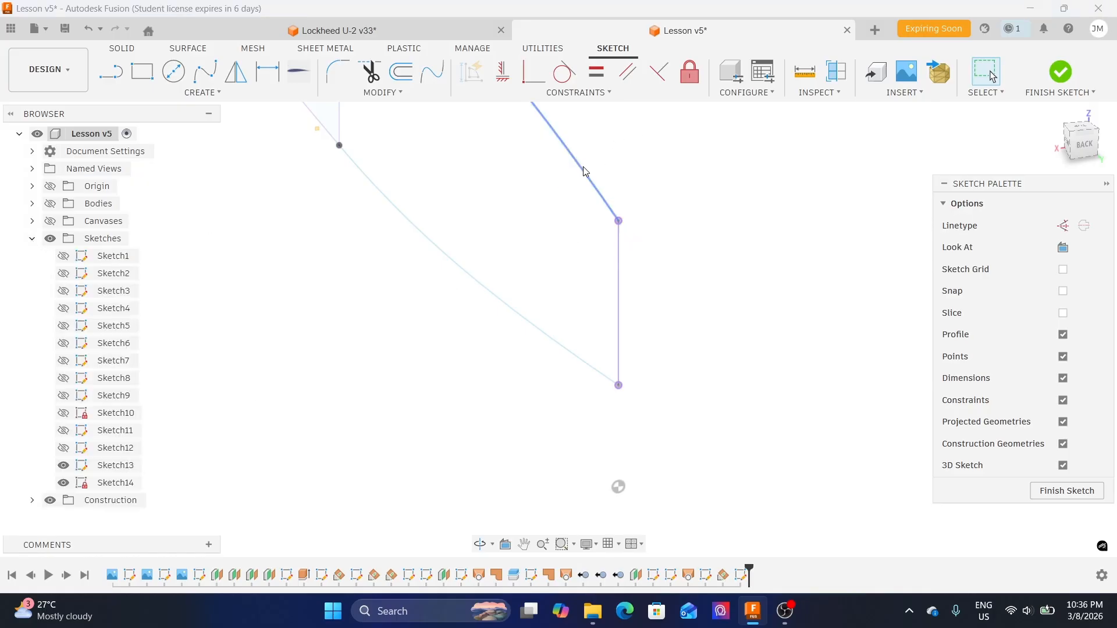
pyautogui.click(64, 466)
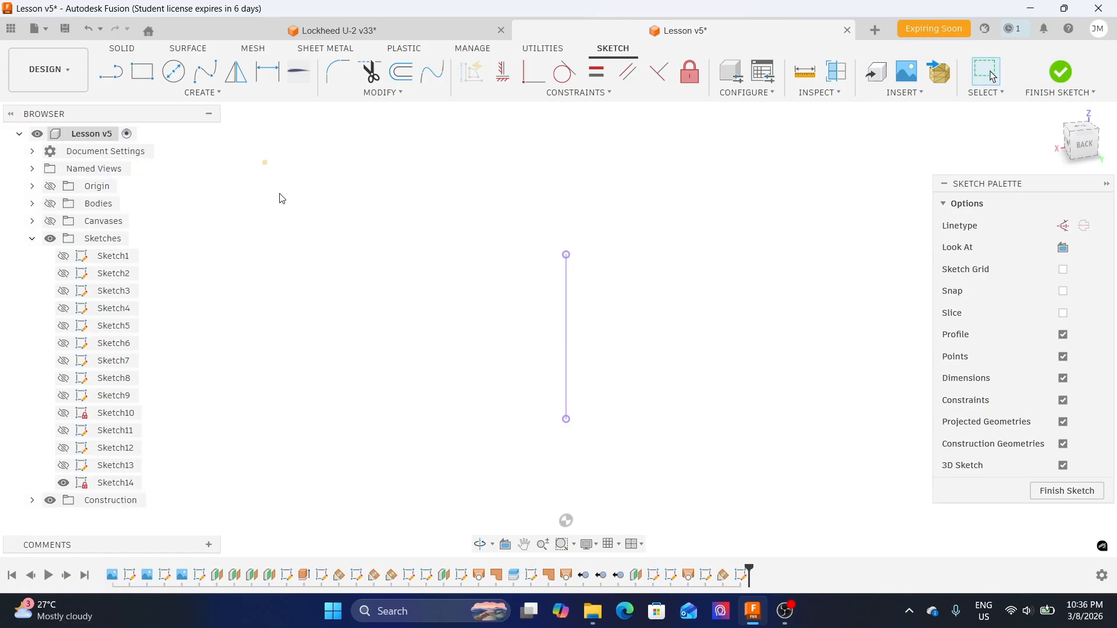
# - Place a sketch point at the midpoint of the projected vertical line
pyautogui.click(213, 98)
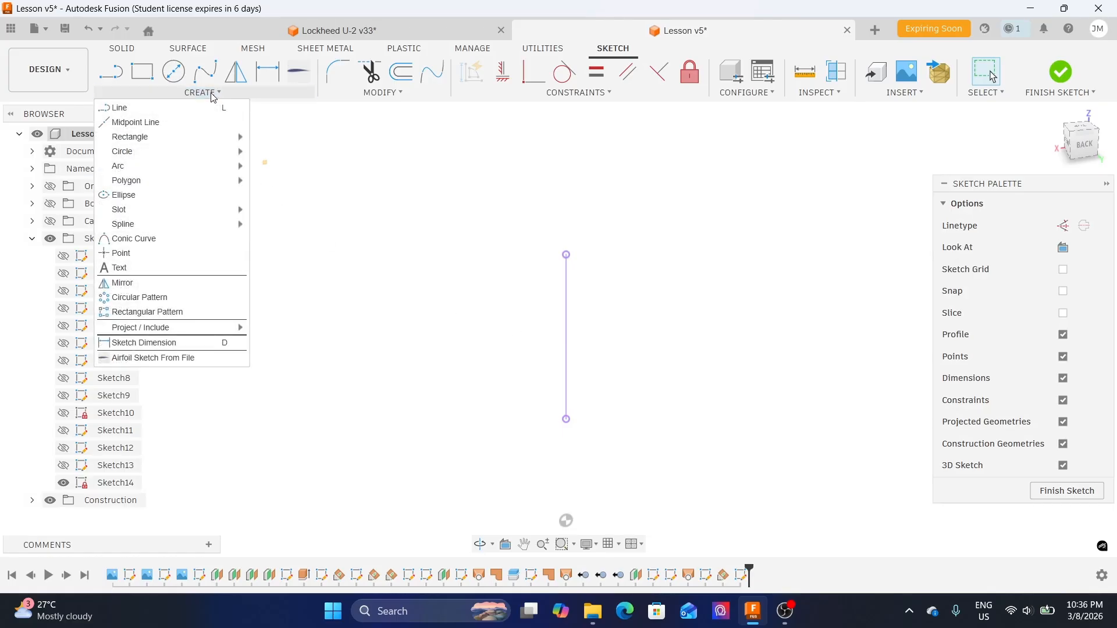
pyautogui.click(167, 254)
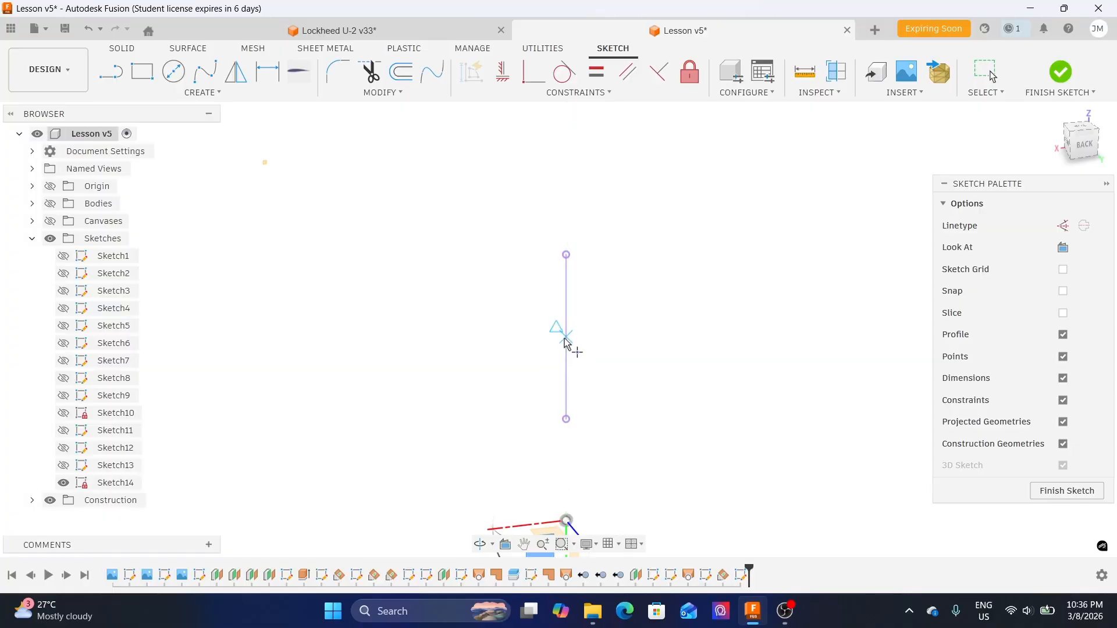
pyautogui.scroll(2, 564, 340)
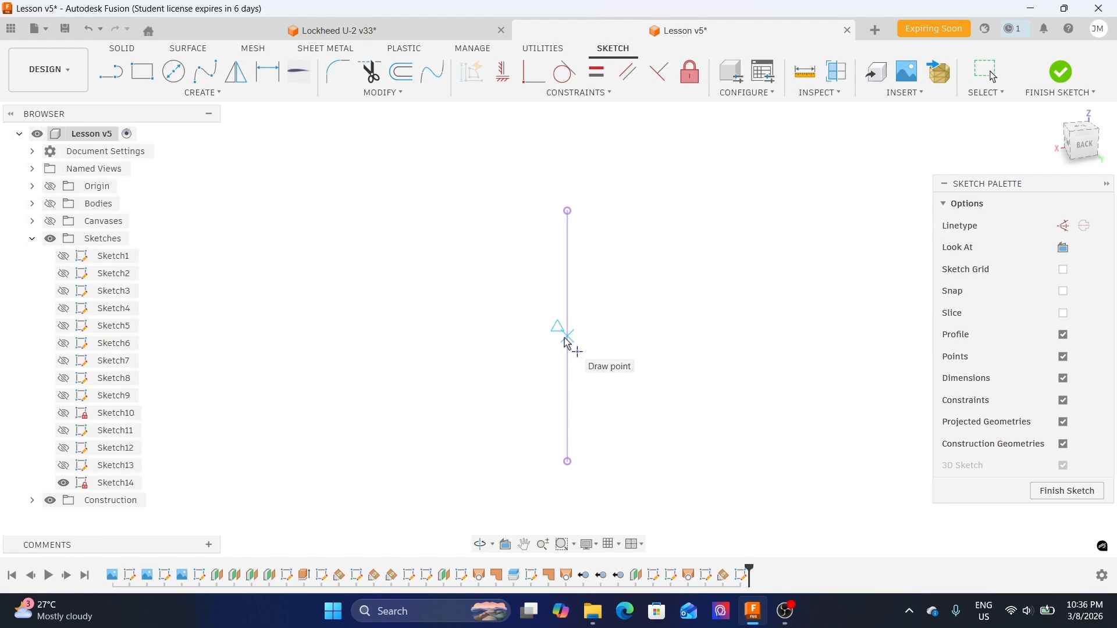
pyautogui.click(567, 338)
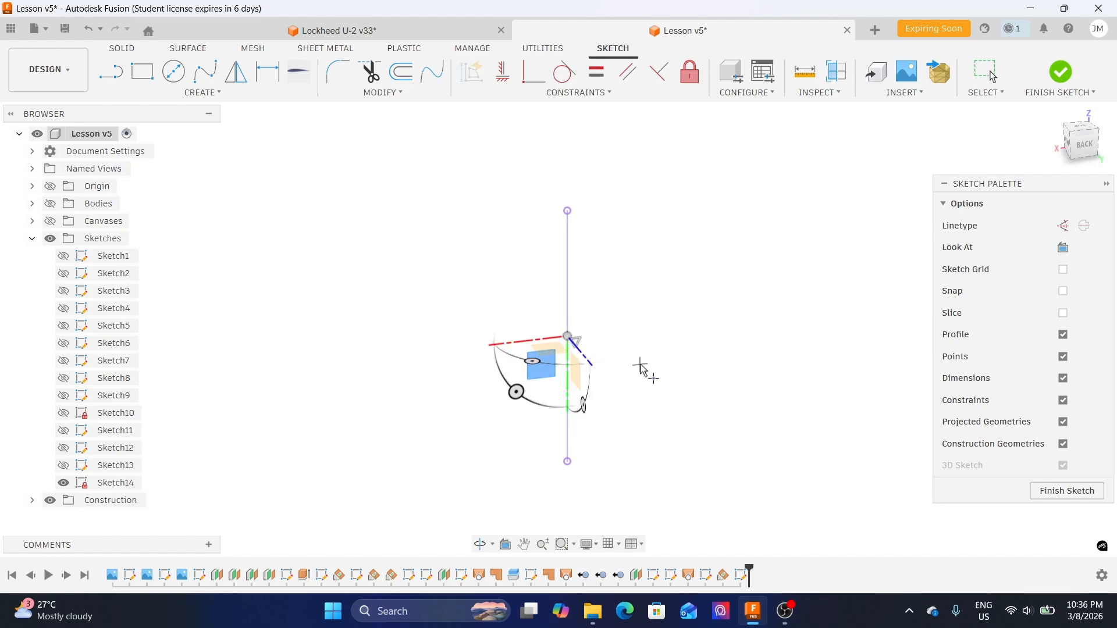
pyautogui.press('Escape')
pyautogui.scroll(-1, 640, 352)
pyautogui.moveTo(643, 332)
pyautogui.keyDown('shift'); pyautogui.mouseDown(button='middle')
pyautogui.moveTo(653, 349)
pyautogui.moveTo(645, 336)
pyautogui.mouseUp(button='middle'); pyautogui.keyUp('shift')
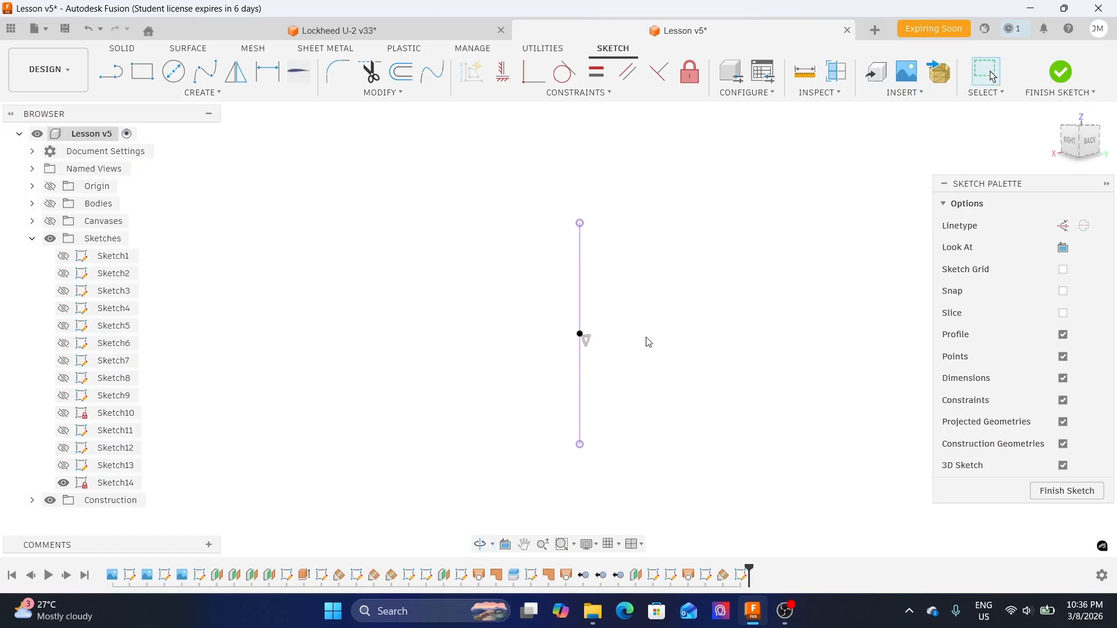
# - In the back view, draw a horizontal line from the midpoint of the projected line out toward the X side
pyautogui.click(1089, 146)
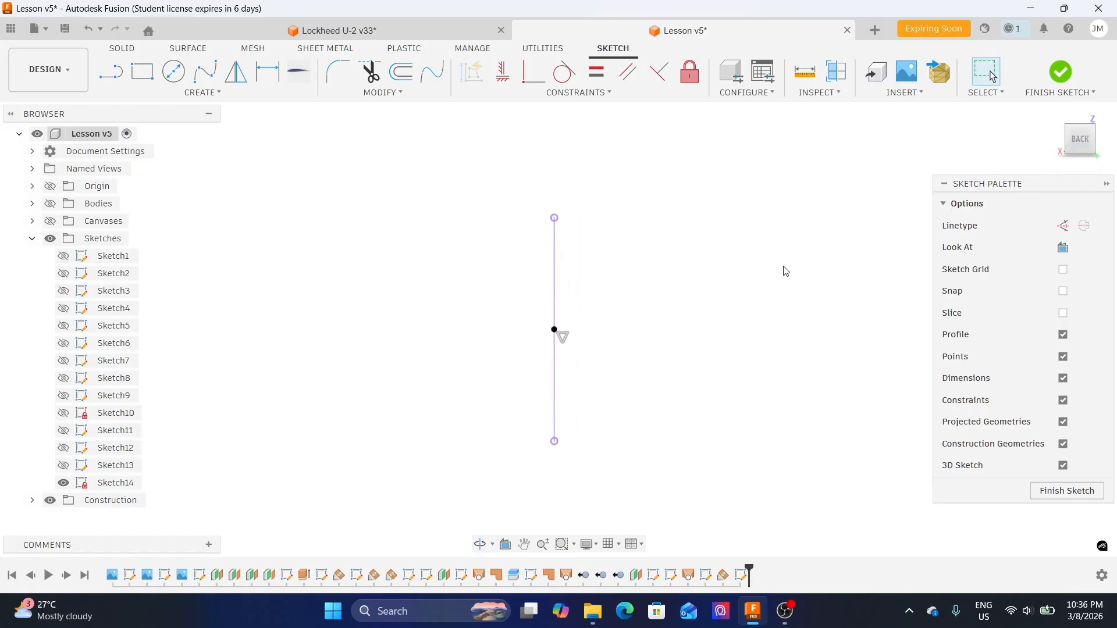
pyautogui.click(116, 79)
pyautogui.scroll(3, 567, 293)
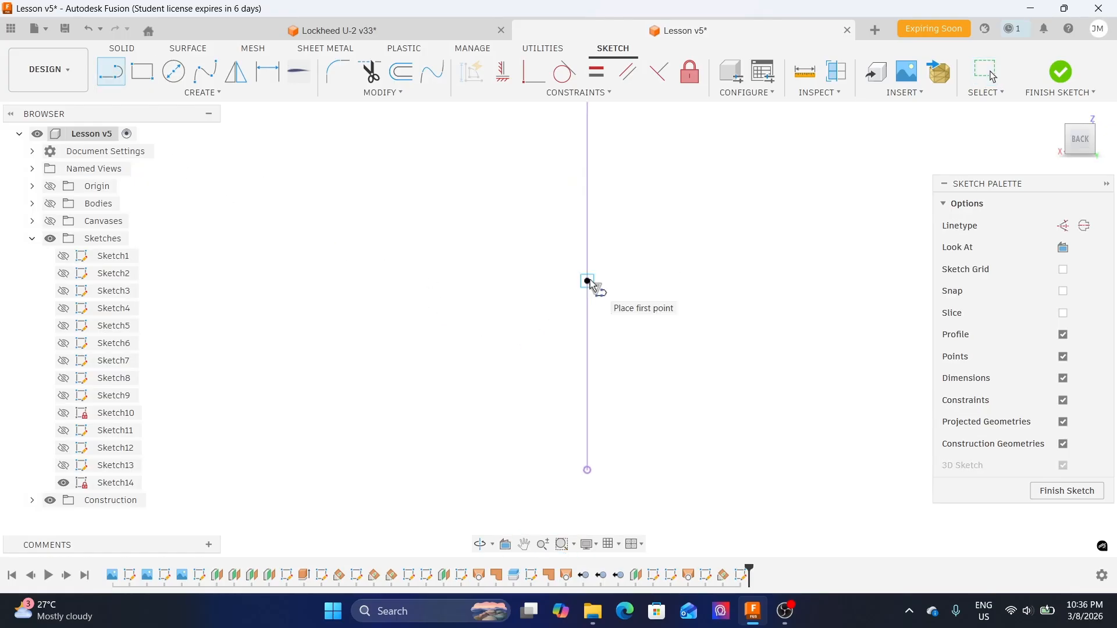
pyautogui.click(587, 281)
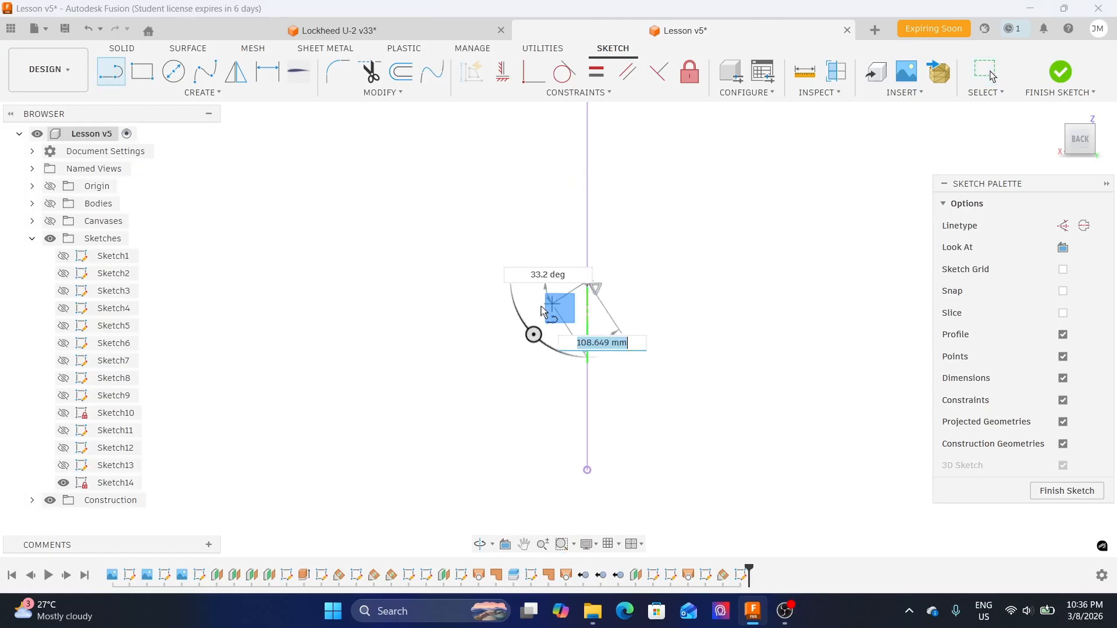
pyautogui.click(436, 281)
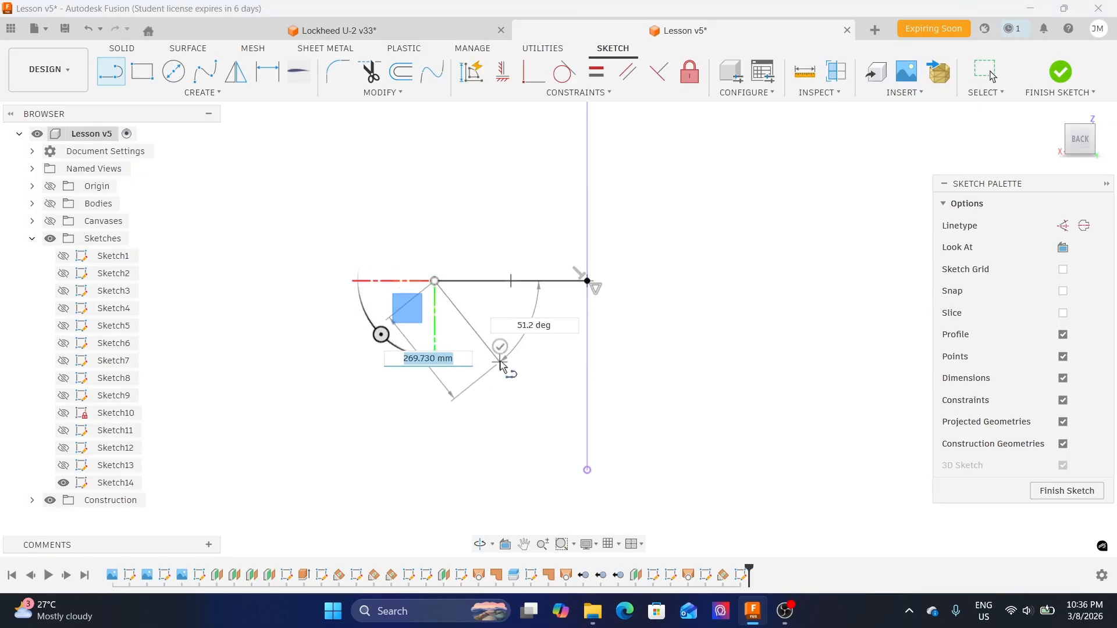
pyautogui.press('Escape')
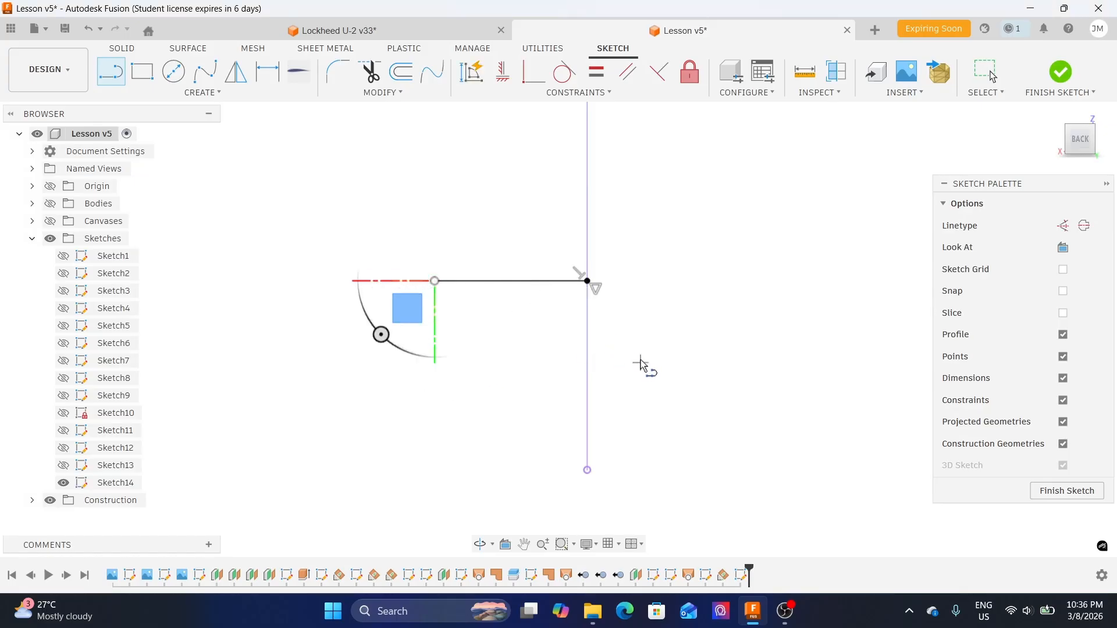
# - Show the canvases and, in the top view, lengthen the horizontal line by moving its free end outward to about X 493 mm
pyautogui.press('Escape')
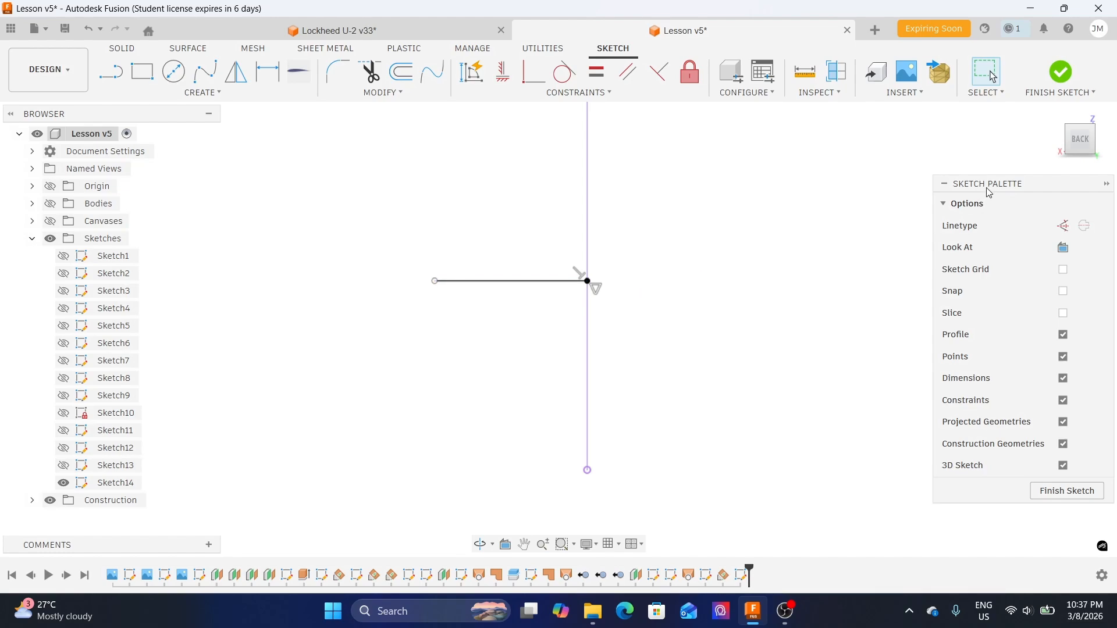
pyautogui.scroll(-3, 649, 278)
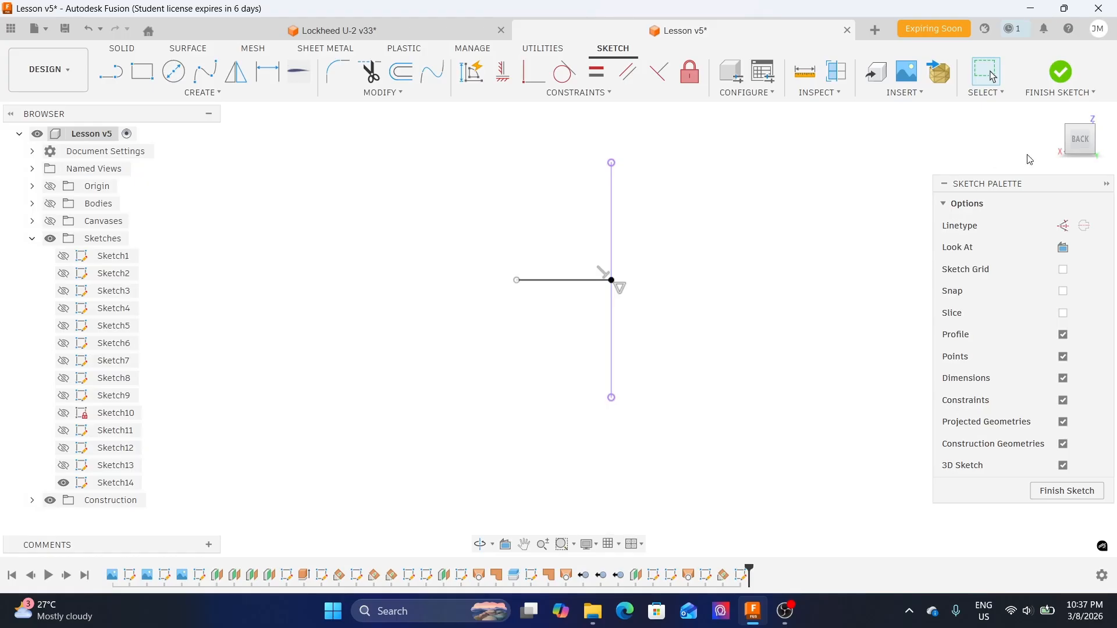
pyautogui.click(51, 222)
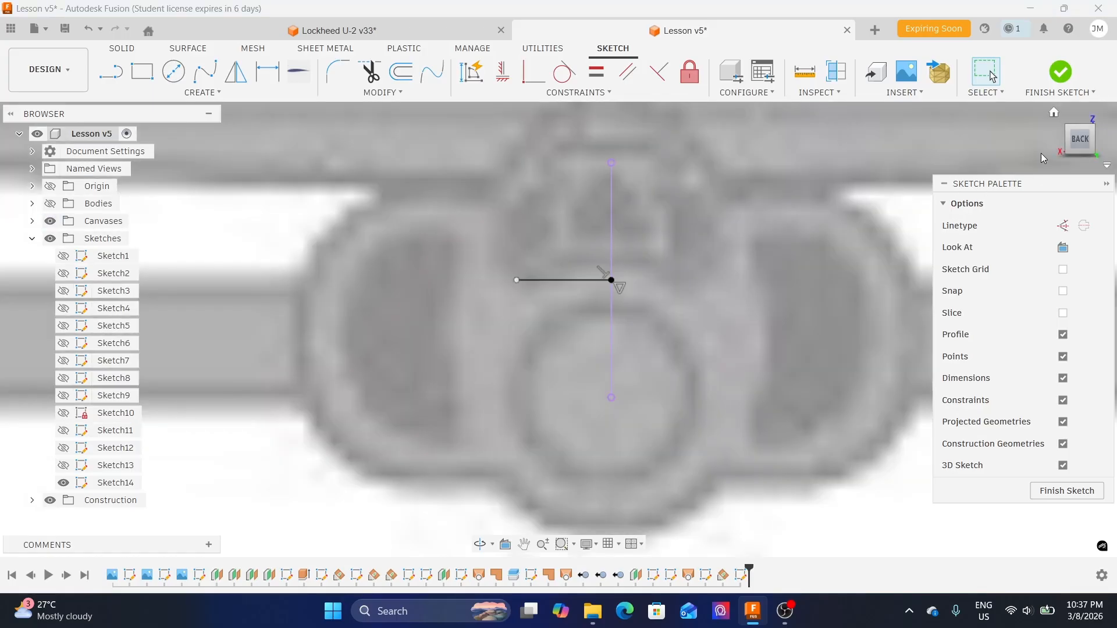
pyautogui.click(1055, 140)
pyautogui.scroll(-3, 589, 334)
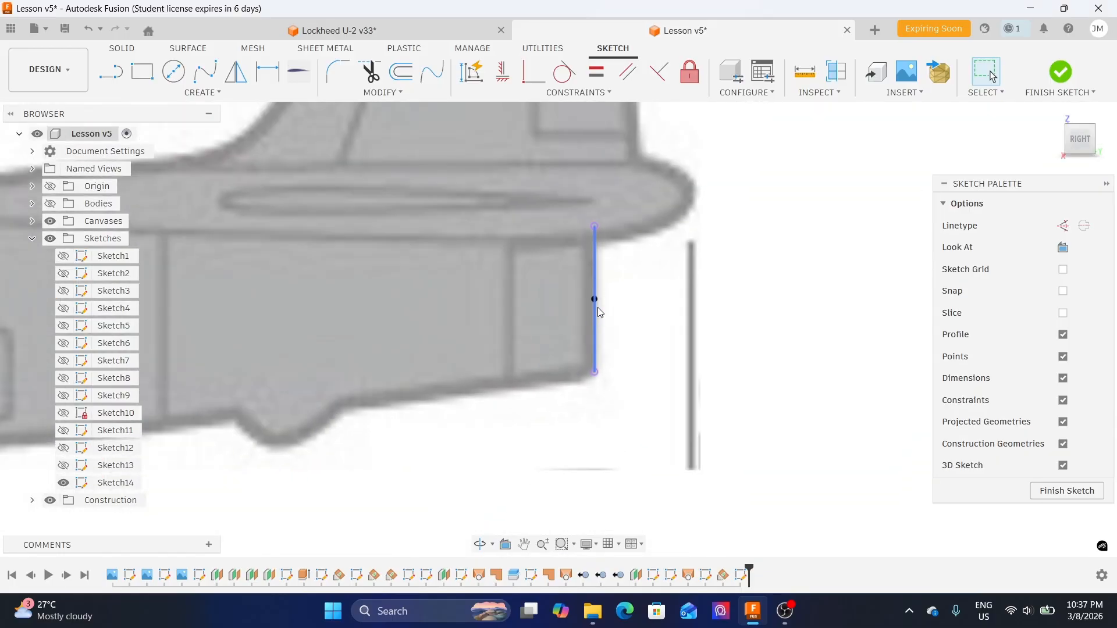
pyautogui.moveTo(592, 321); pyautogui.dragTo(578, 372, button='middle')
pyautogui.click(1075, 126)
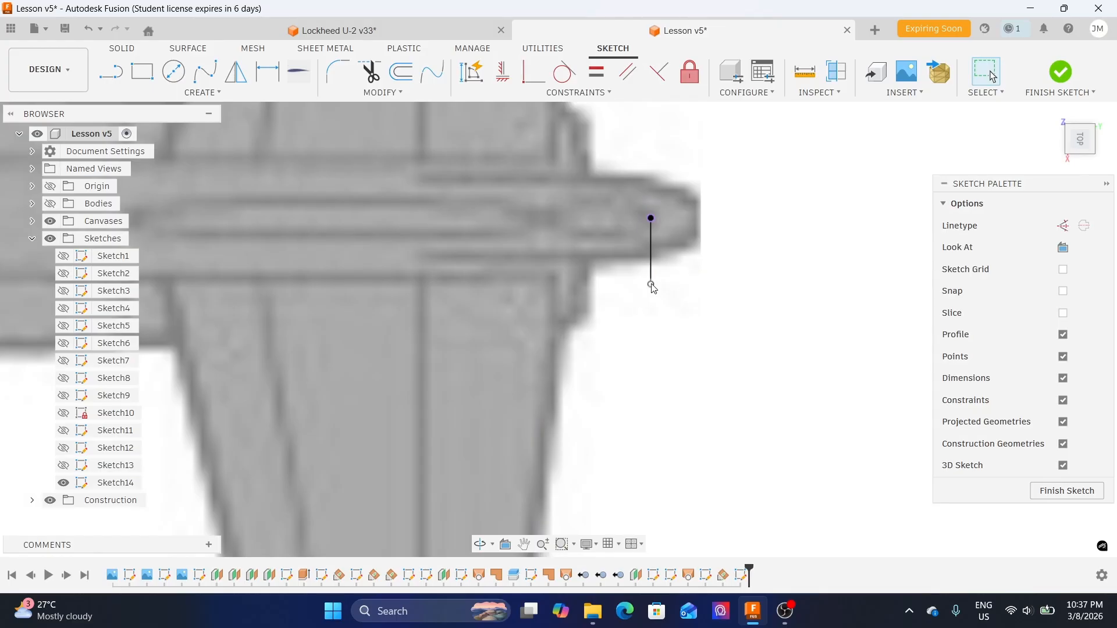
pyautogui.moveTo(651, 284); pyautogui.dragTo(651, 302)
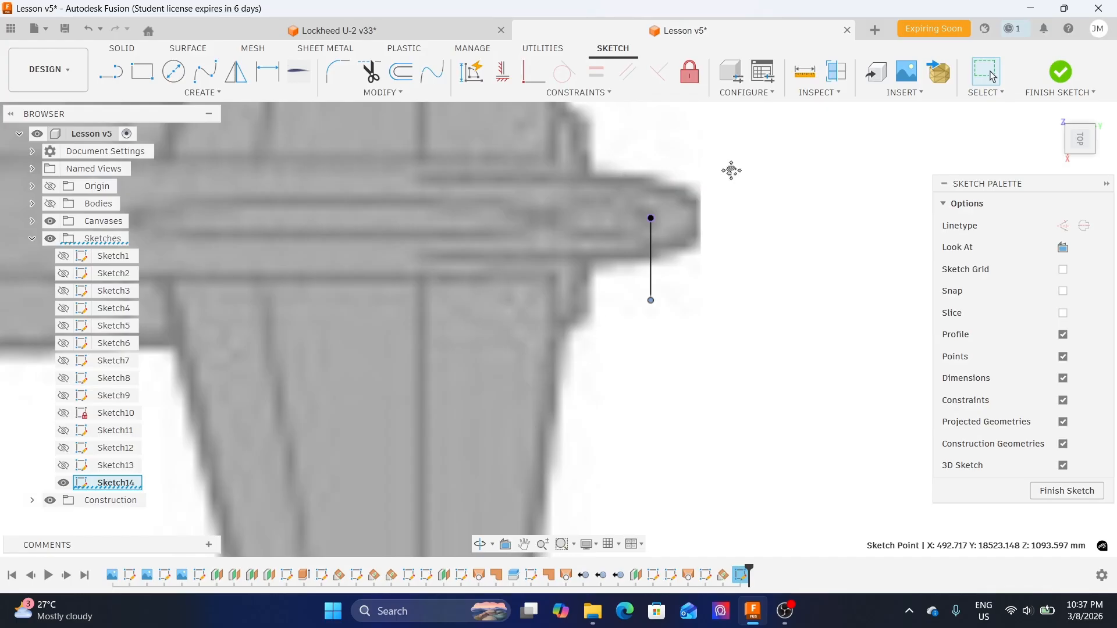
# - Examine the lengthened line against the tail outline in the top canvas and the projected vertical line against the side canvas
pyautogui.moveTo(733, 165); pyautogui.dragTo(718, 247, button='middle')
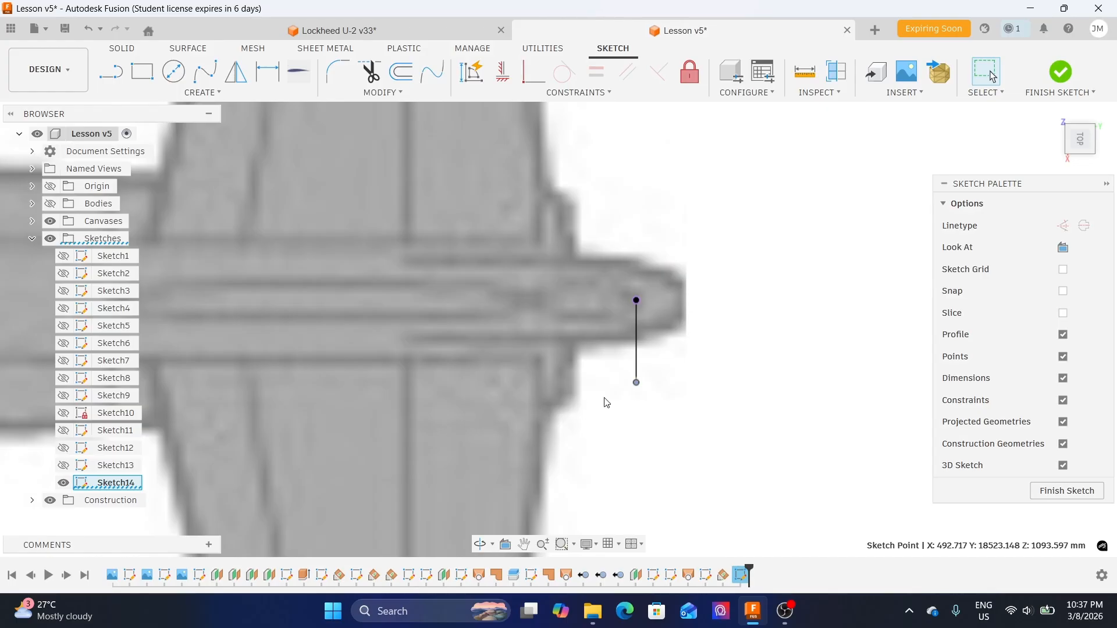
pyautogui.scroll(-6, 661, 320)
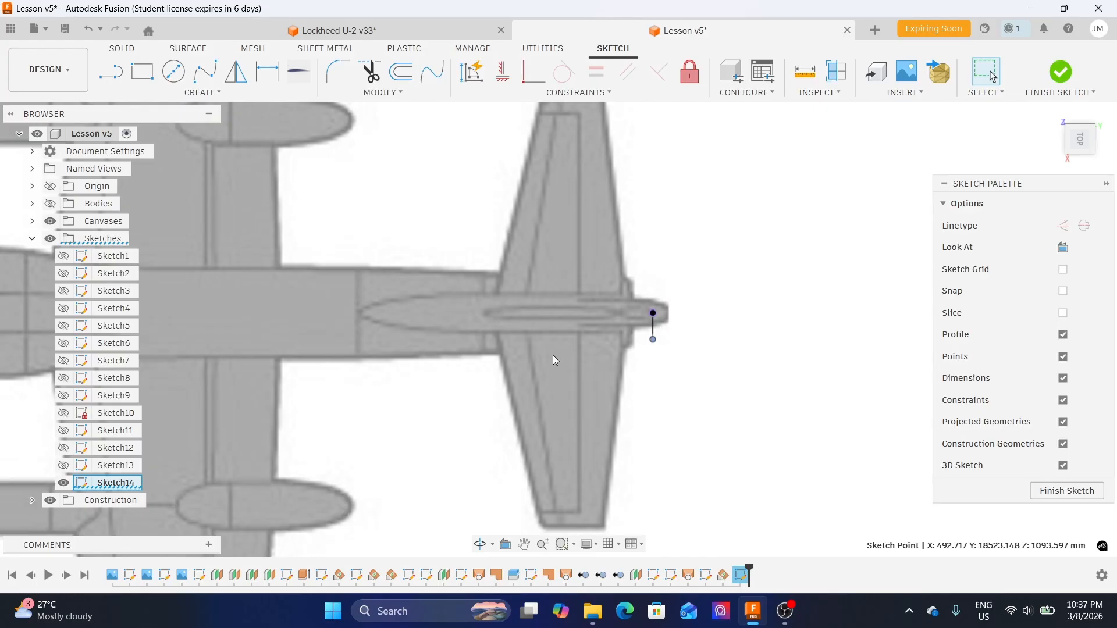
pyautogui.scroll(-2, 664, 309)
pyautogui.scroll(-2, 588, 267)
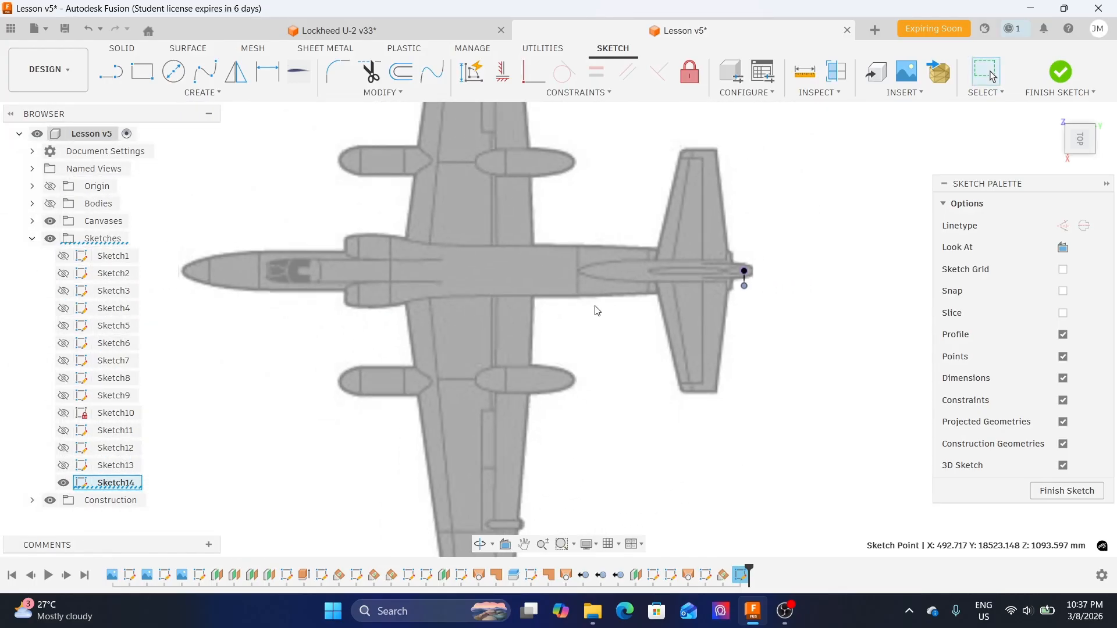
pyautogui.scroll(3, 773, 291)
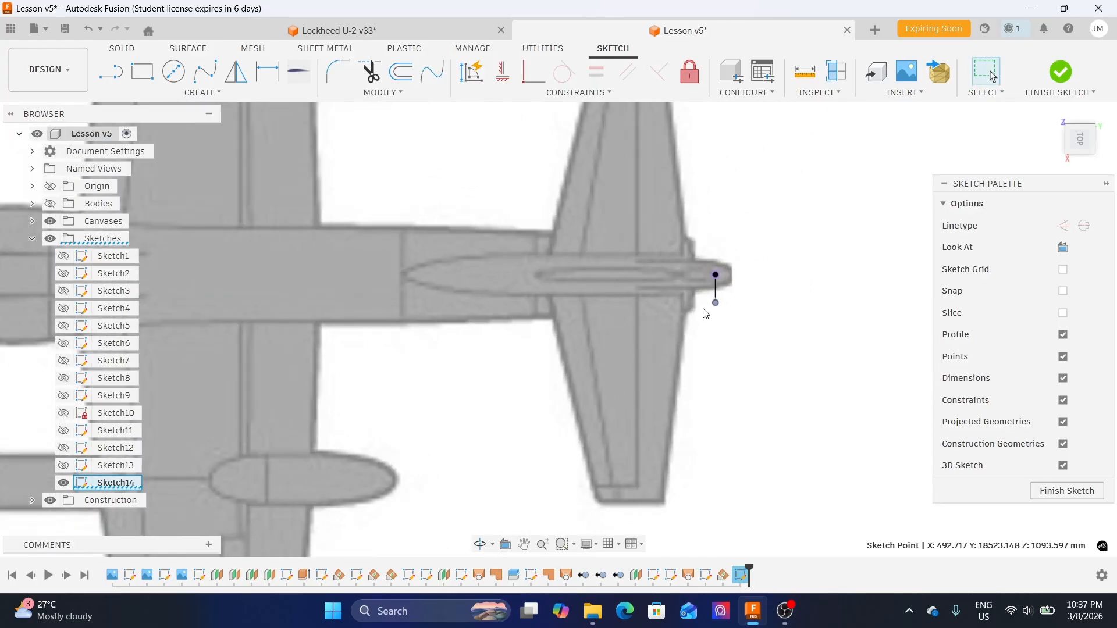
pyautogui.scroll(2, 704, 316)
pyautogui.scroll(1, 699, 316)
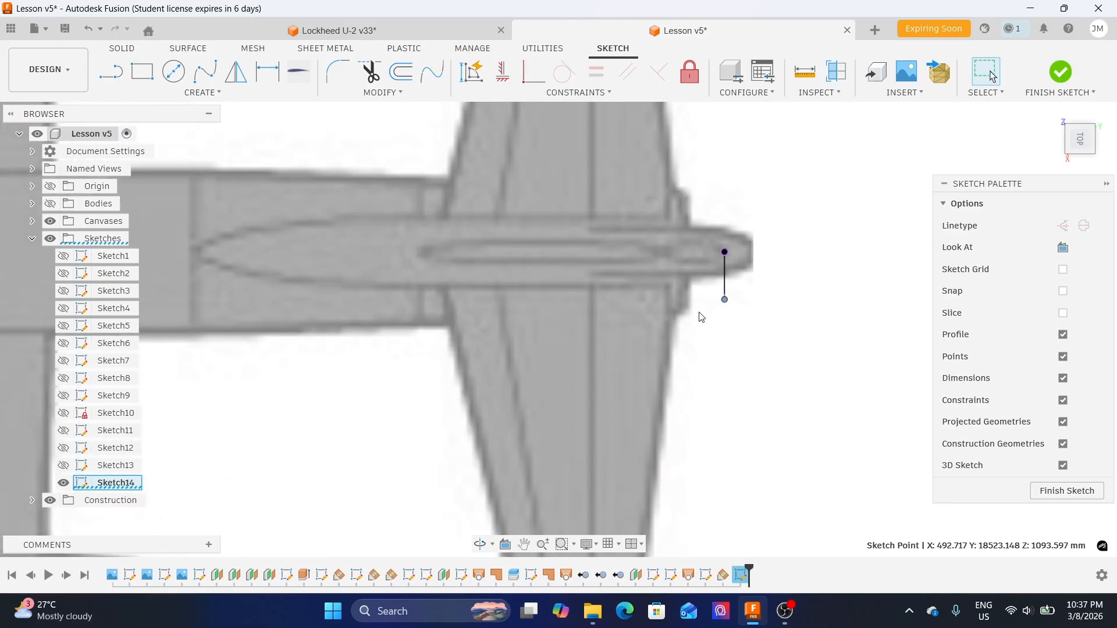
pyautogui.click(1079, 153)
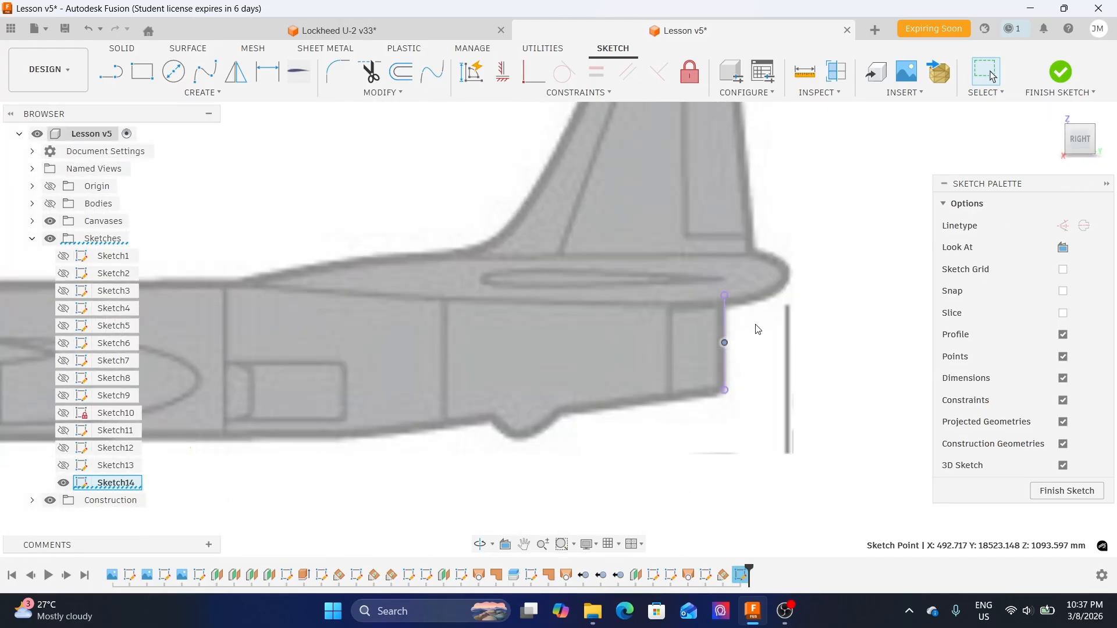
pyautogui.scroll(1, 723, 242)
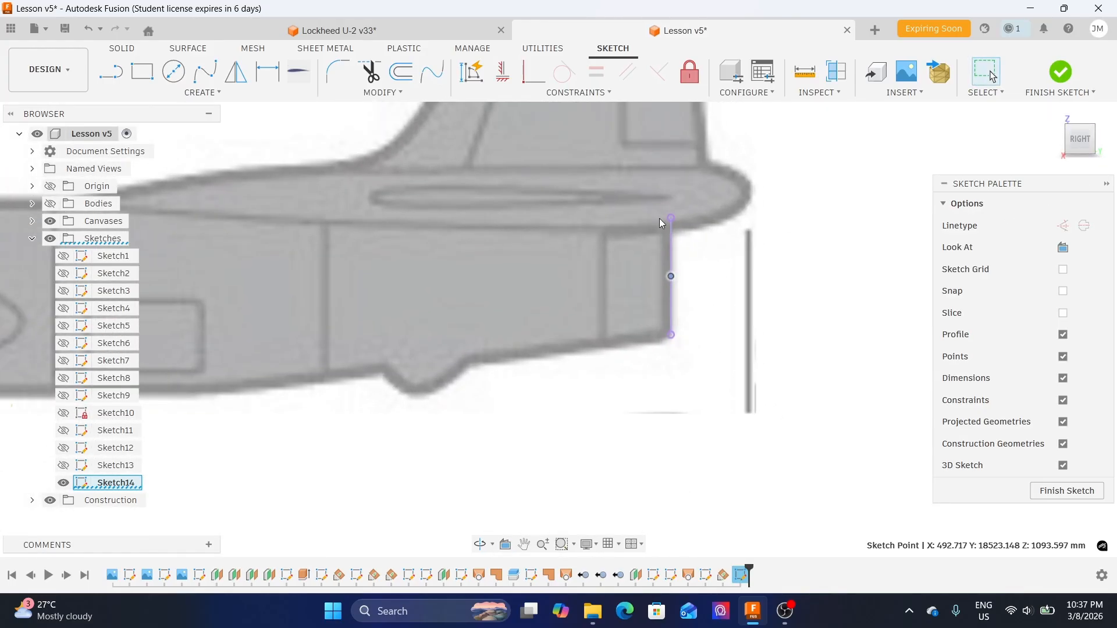
pyautogui.scroll(-2, 684, 283)
pyautogui.scroll(1, 698, 294)
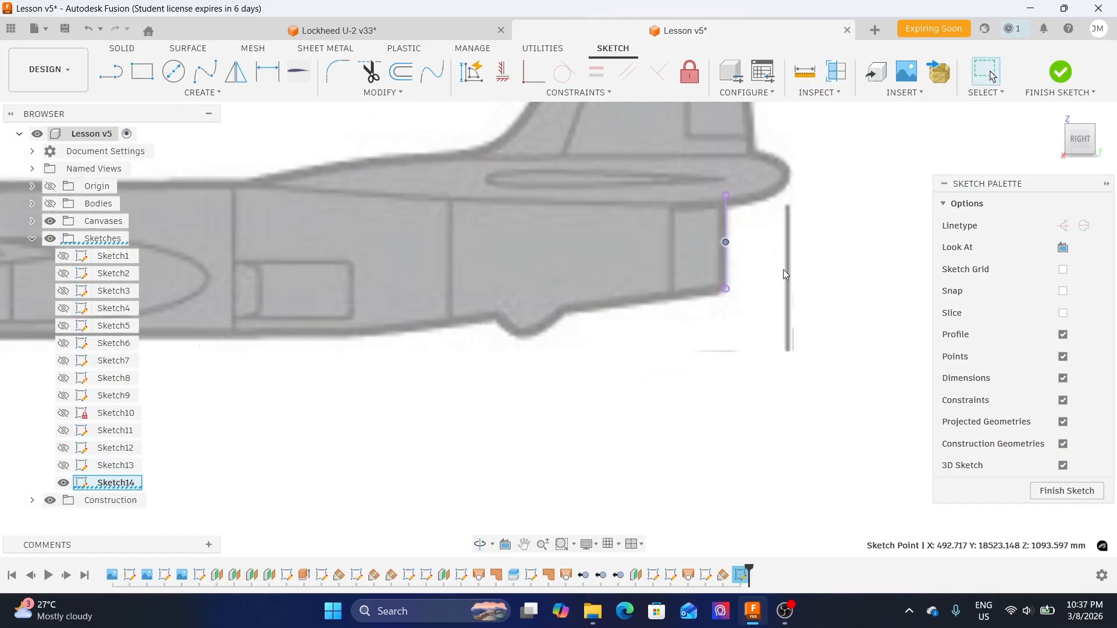
pyautogui.scroll(2, 660, 274)
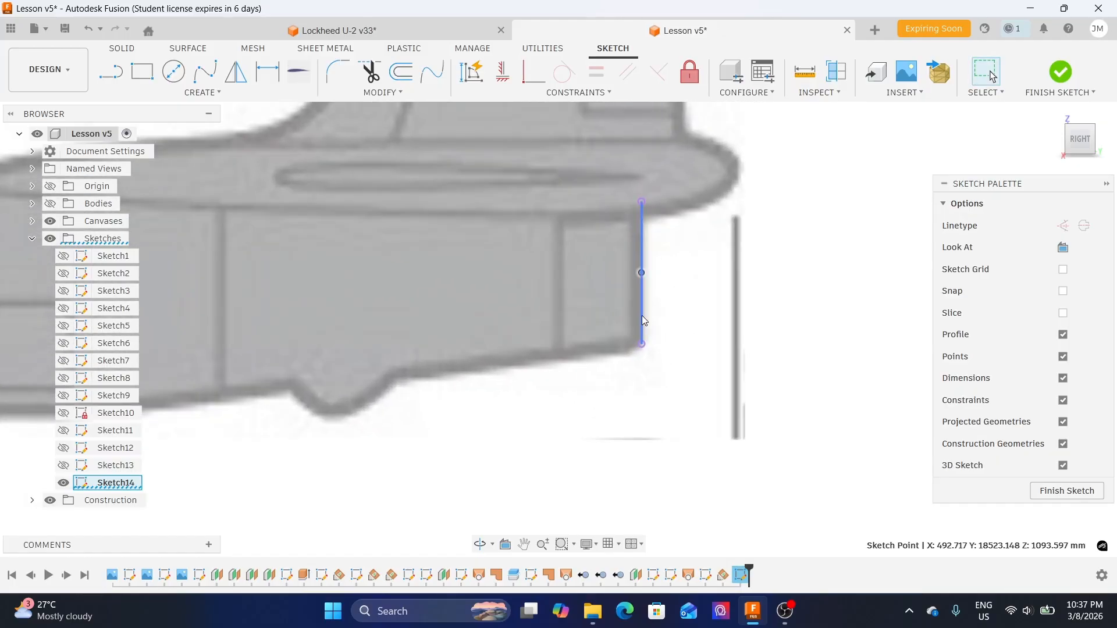
# - Compare the rear fuselage taper and the position of the tail end between the top and side canvases
pyautogui.click(1081, 121)
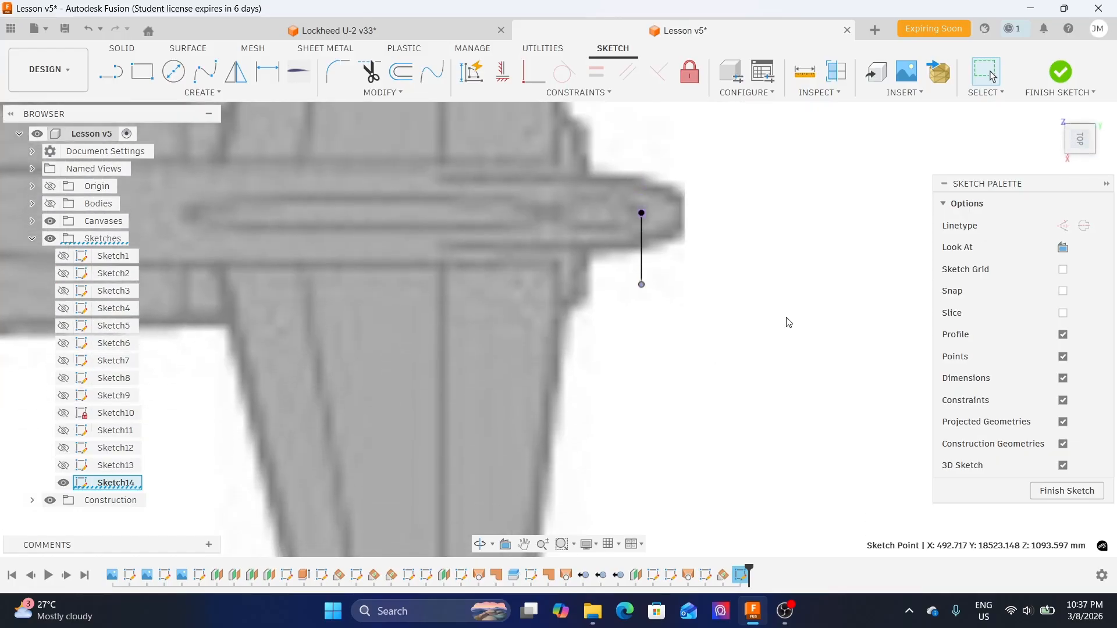
pyautogui.scroll(-4, 679, 318)
pyautogui.scroll(3, 808, 285)
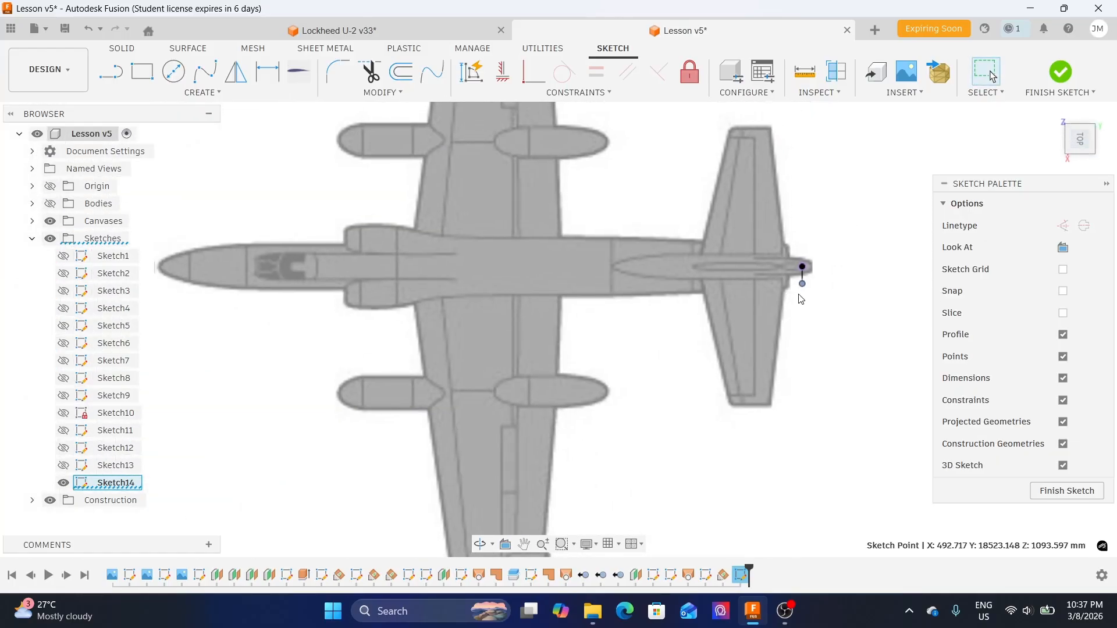
pyautogui.scroll(-2, 789, 306)
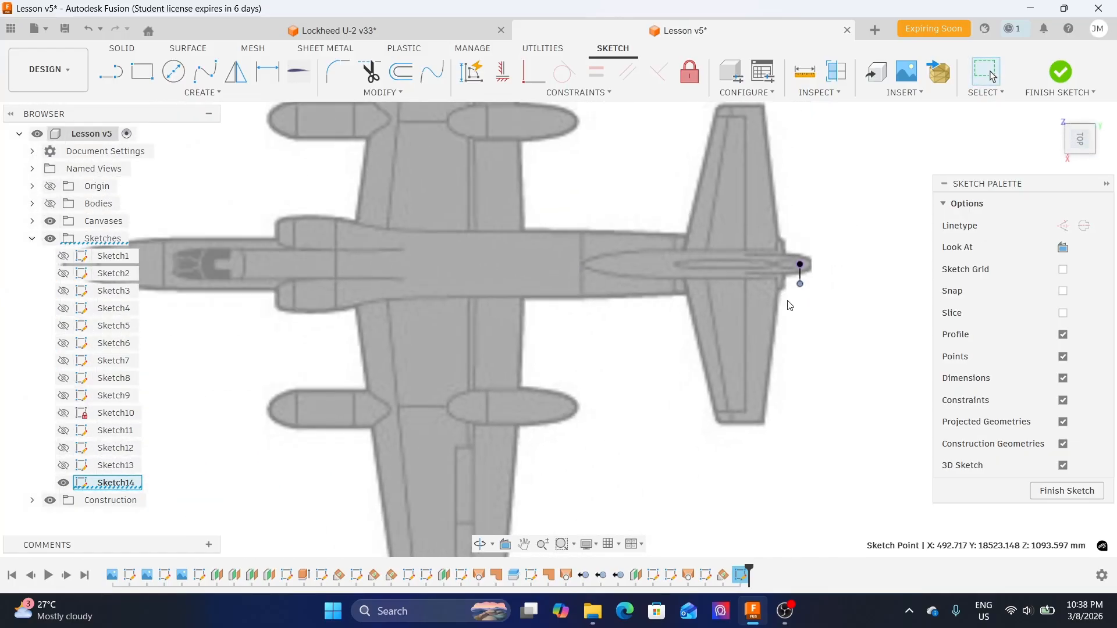
pyautogui.scroll(2, 808, 292)
pyautogui.scroll(2, 783, 283)
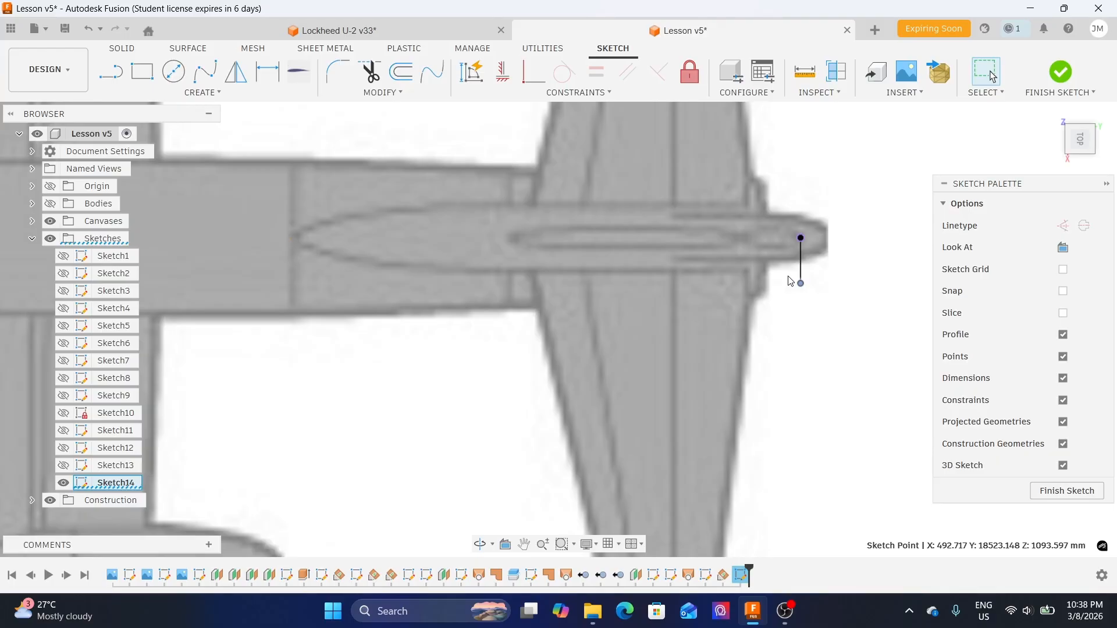
pyautogui.scroll(-3, 808, 269)
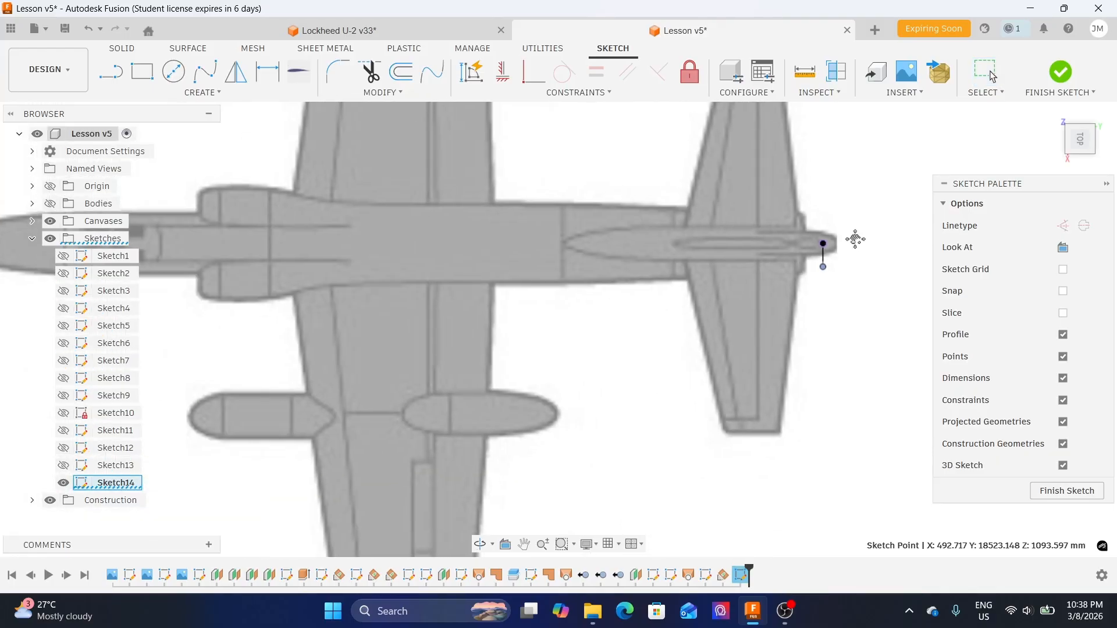
pyautogui.scroll(3, 811, 271)
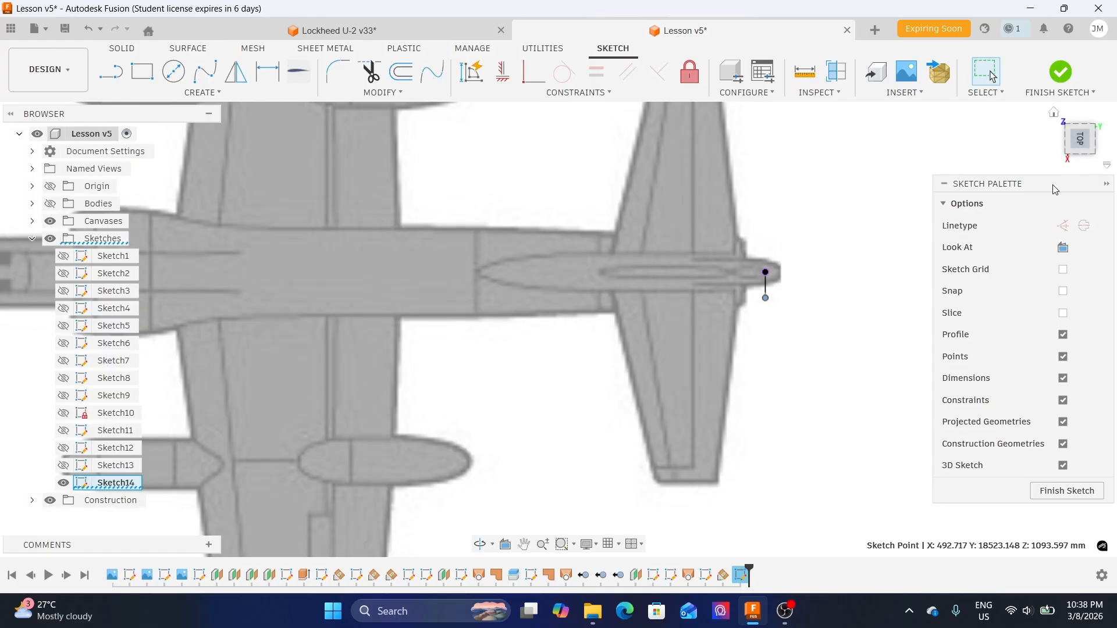
pyautogui.click(1080, 162)
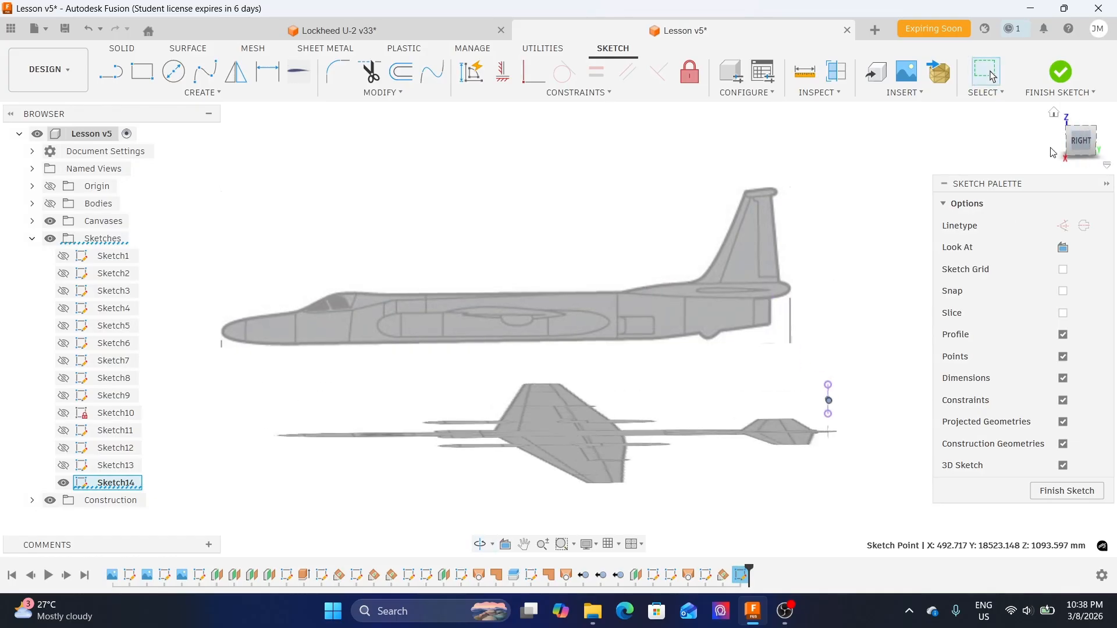
pyautogui.click(1081, 131)
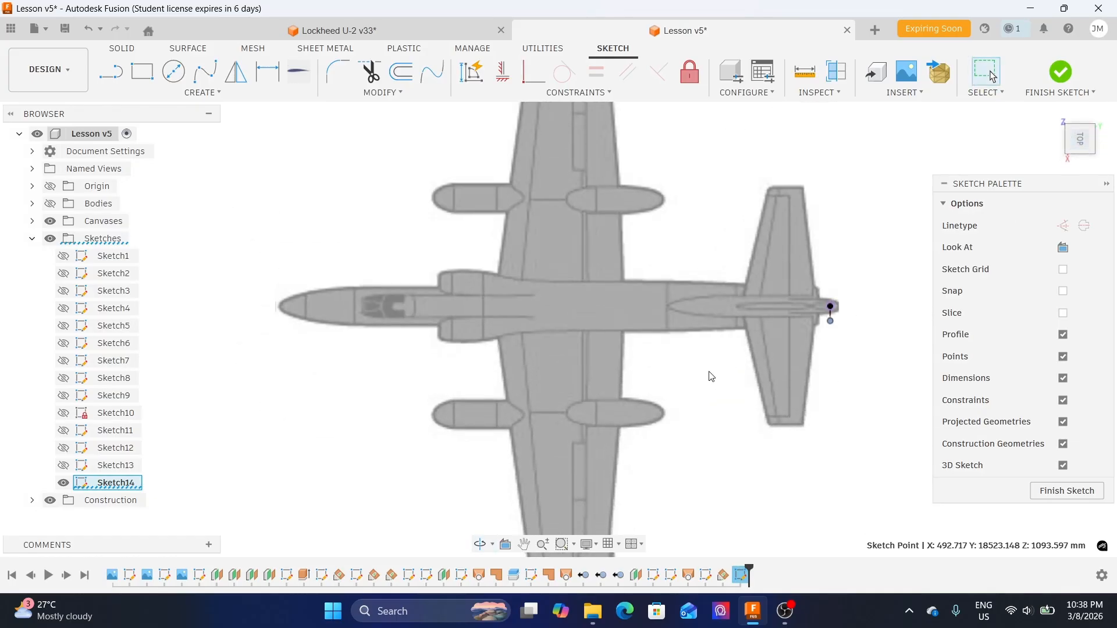
pyautogui.scroll(-3, 756, 326)
pyautogui.scroll(2, 593, 287)
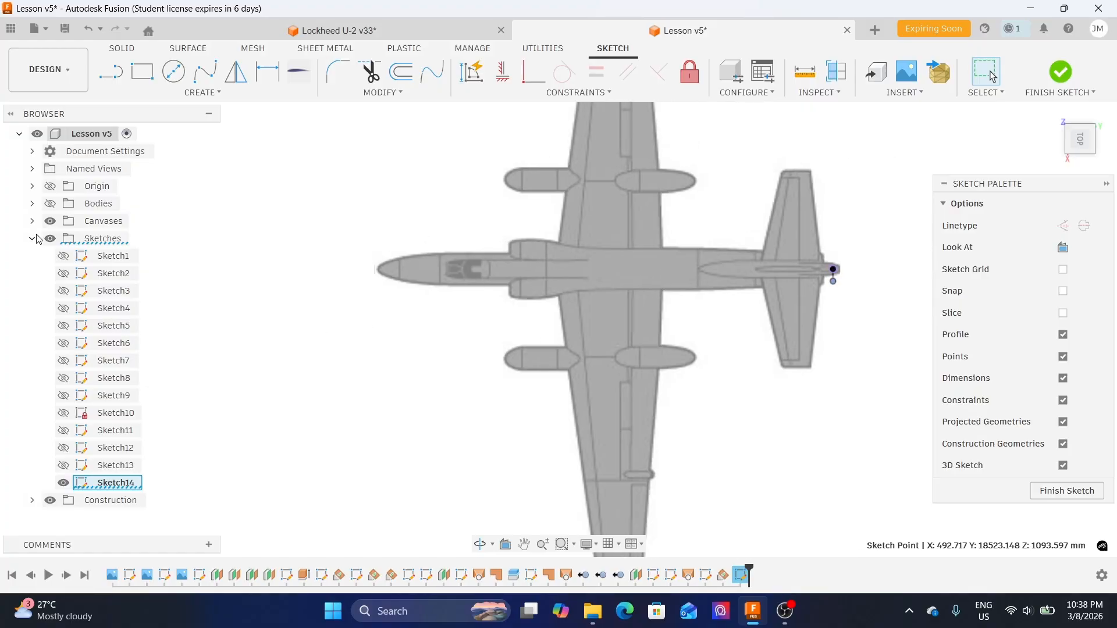
# - Show the bodies temporarily to compare the modeled fuselage with the canvases in the side and top views
pyautogui.click(51, 203)
pyautogui.scroll(2, 405, 264)
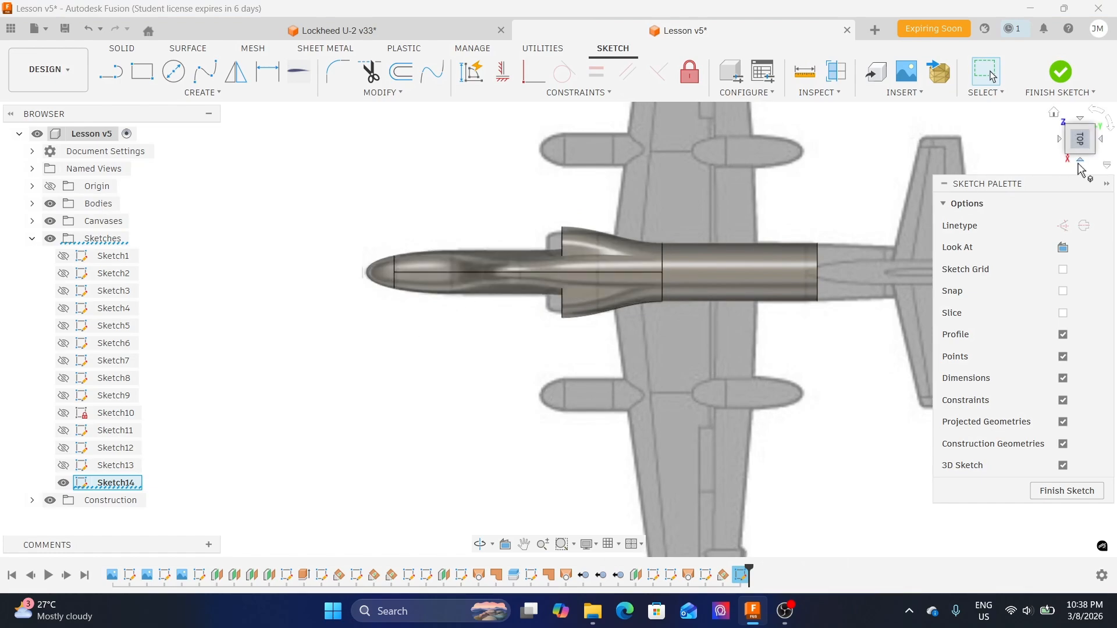
pyautogui.click(1080, 158)
pyautogui.moveTo(401, 410); pyautogui.dragTo(447, 247, button='middle')
pyautogui.scroll(1, 436, 246)
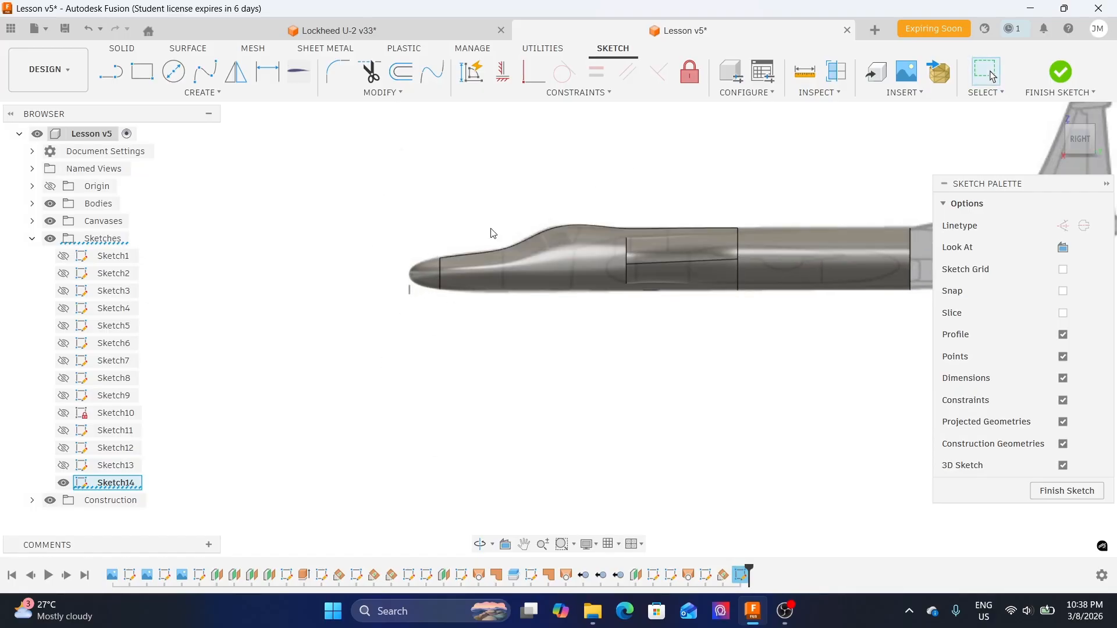
pyautogui.scroll(2, 549, 260)
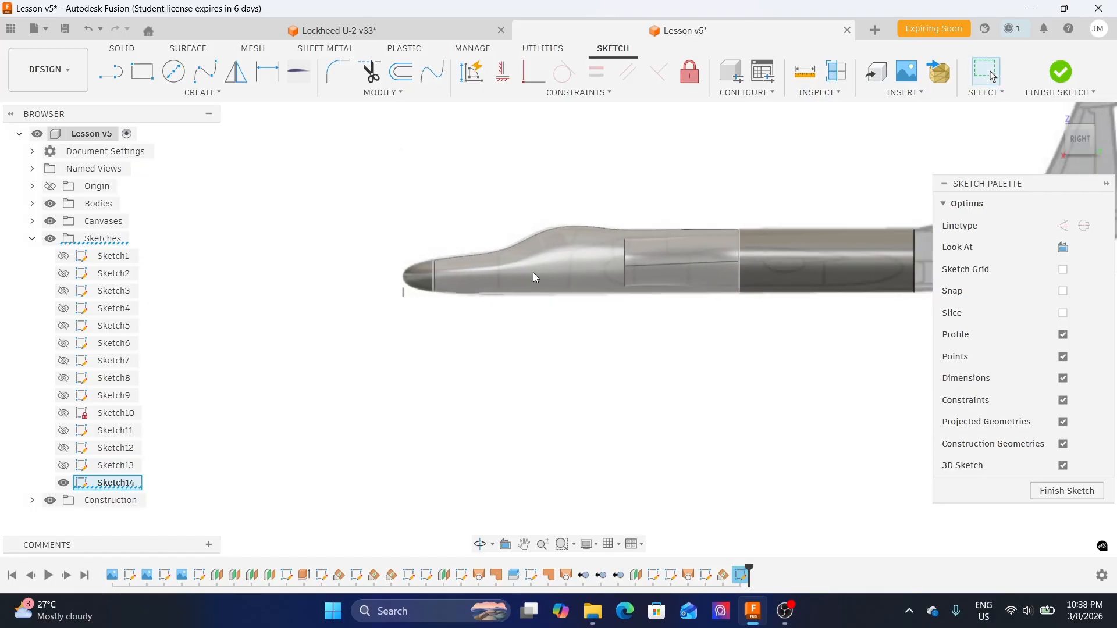
pyautogui.scroll(-1, 519, 296)
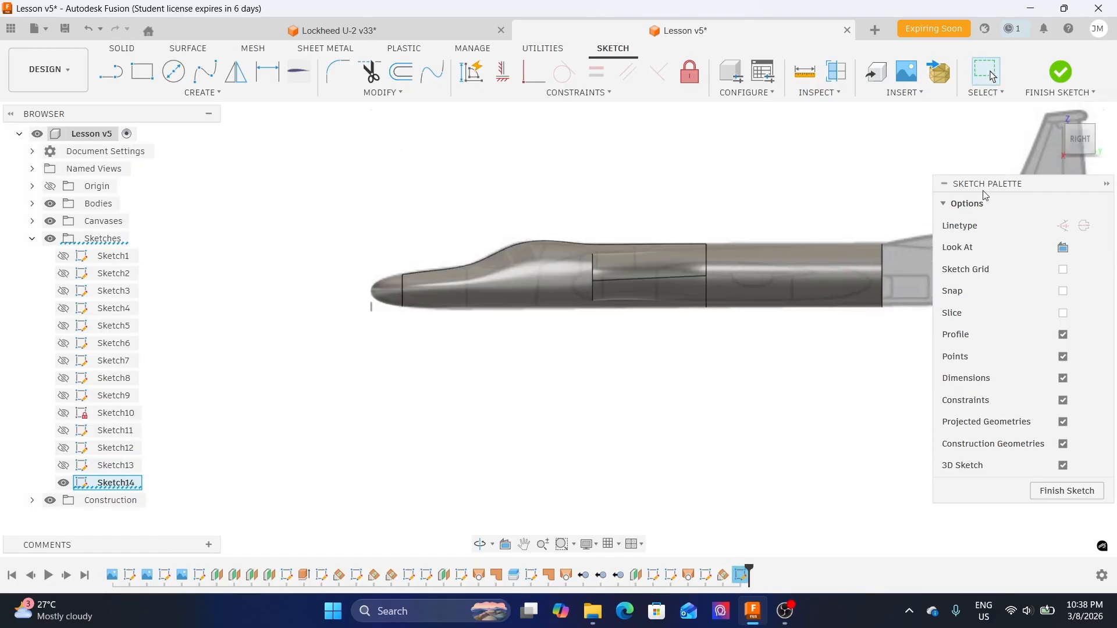
pyautogui.click(1081, 121)
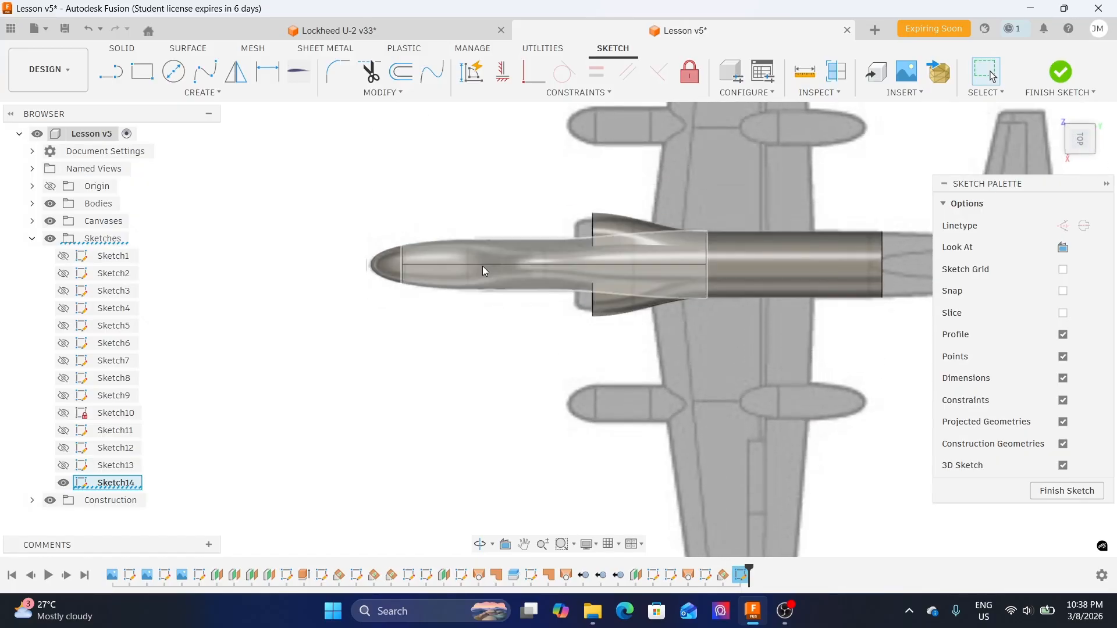
pyautogui.scroll(-2, 519, 326)
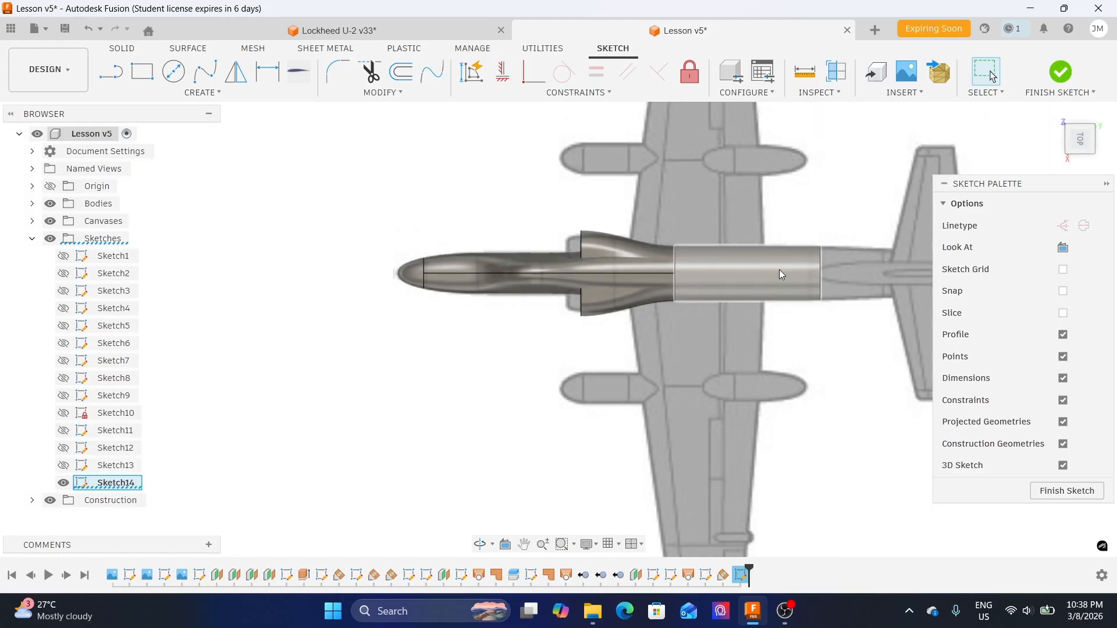
pyautogui.click(1075, 153)
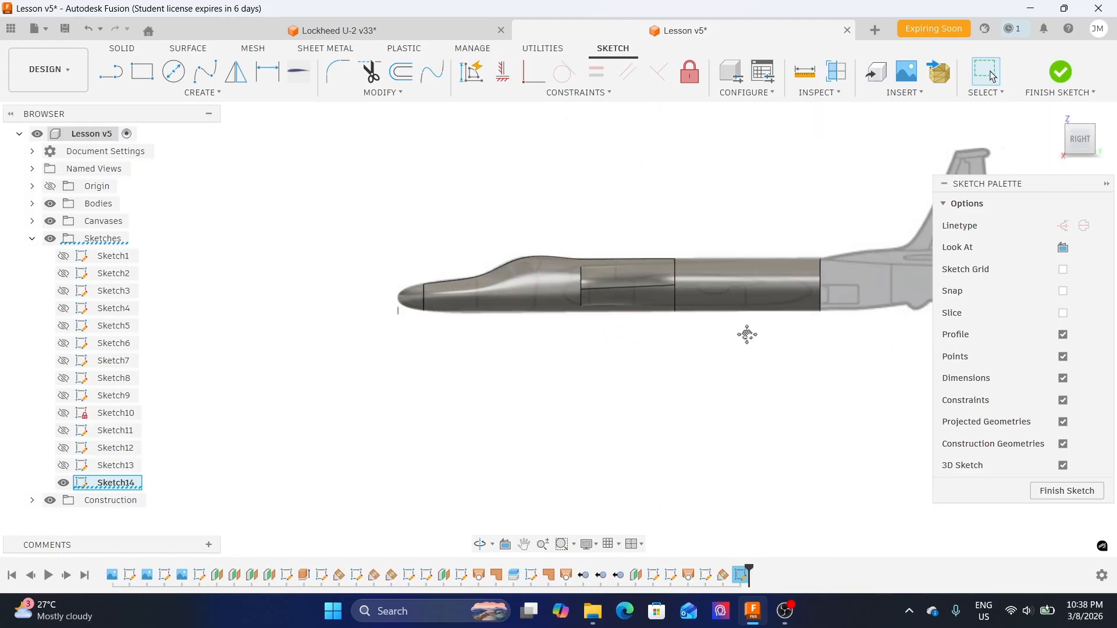
pyautogui.scroll(2, 544, 316)
pyautogui.moveTo(753, 339); pyautogui.dragTo(611, 352, button='middle')
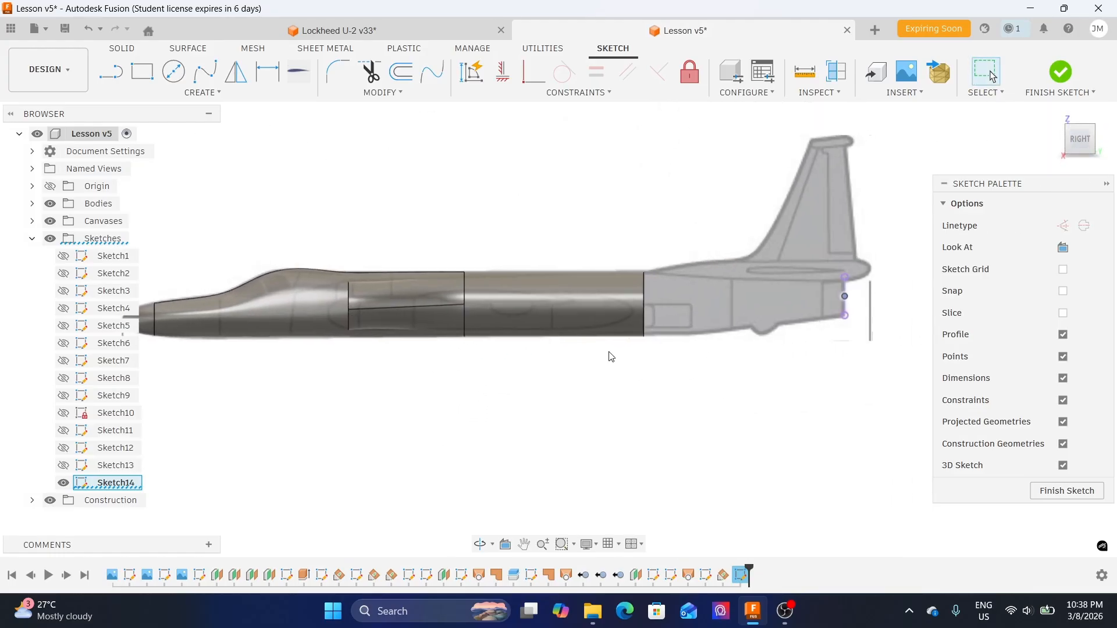
pyautogui.moveTo(781, 367); pyautogui.dragTo(727, 374, button='middle')
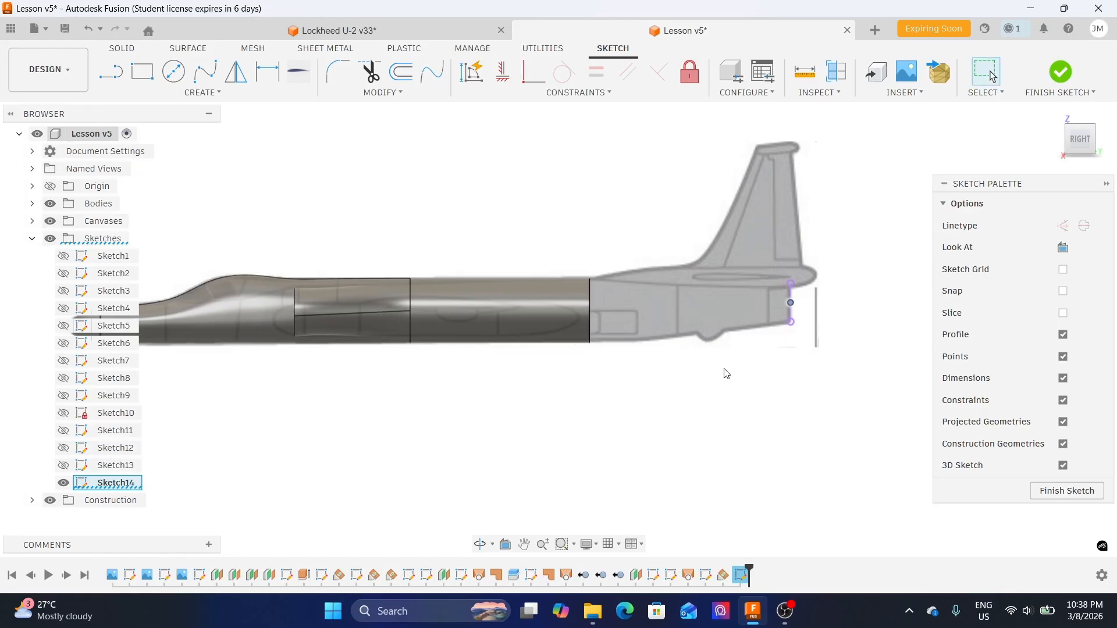
pyautogui.click(50, 204)
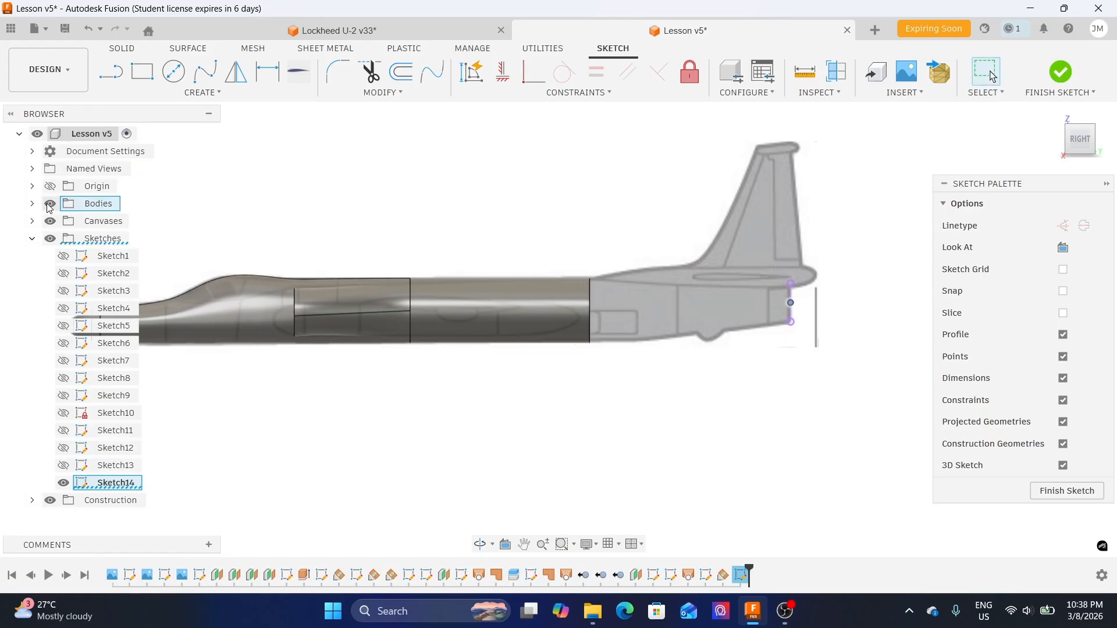
pyautogui.click(1080, 141)
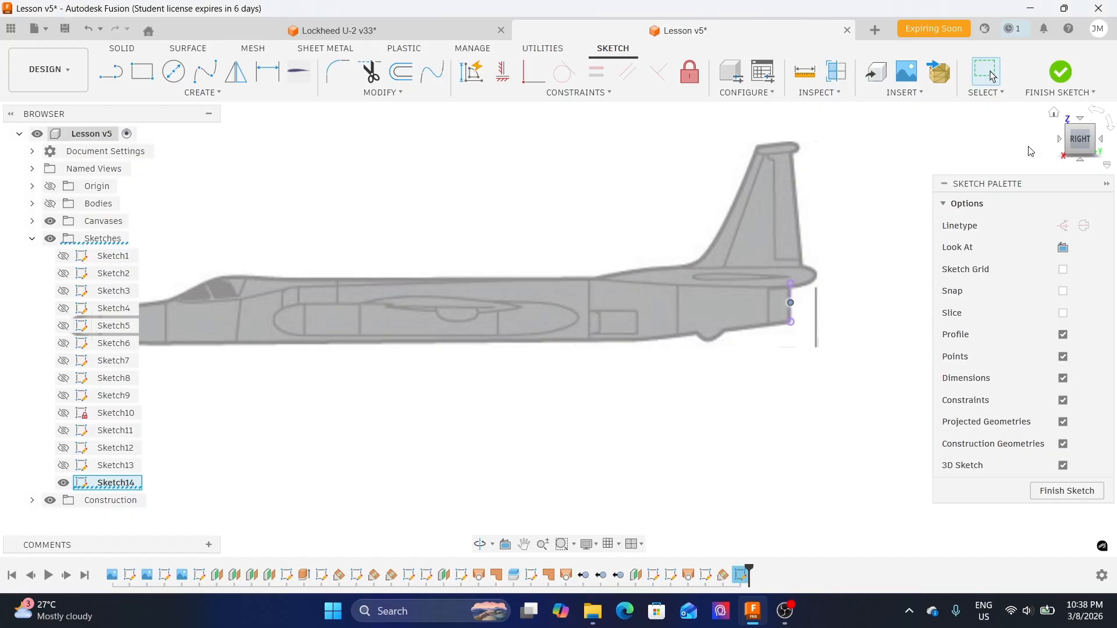
# - Examine the horizontal line's free end against the tail outline in the top and side canvases
pyautogui.click(1078, 118)
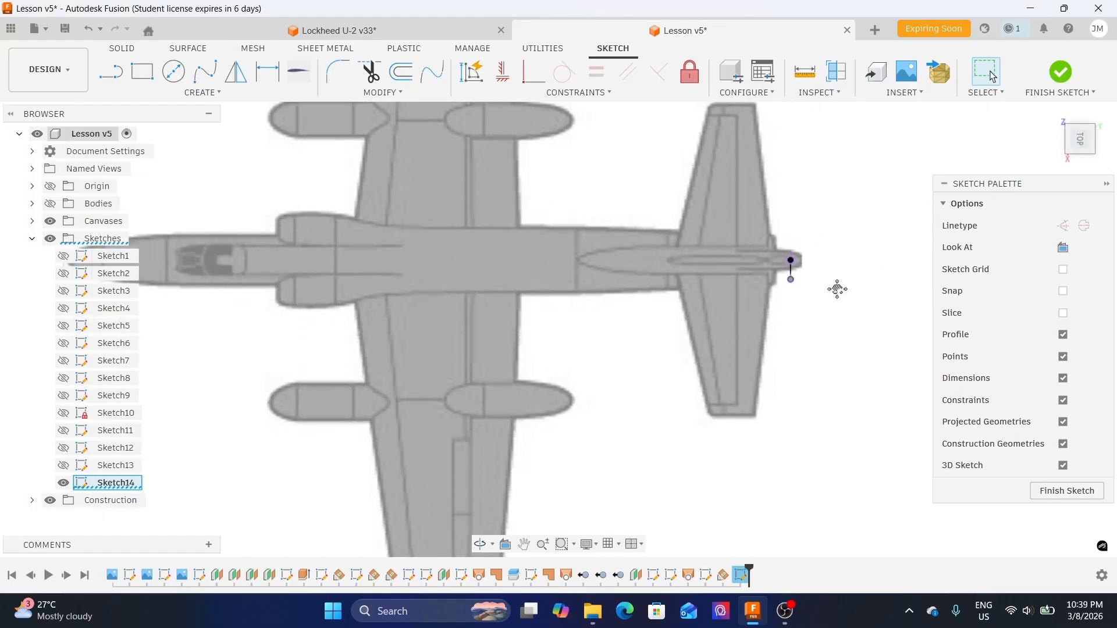
pyautogui.scroll(5, 837, 294)
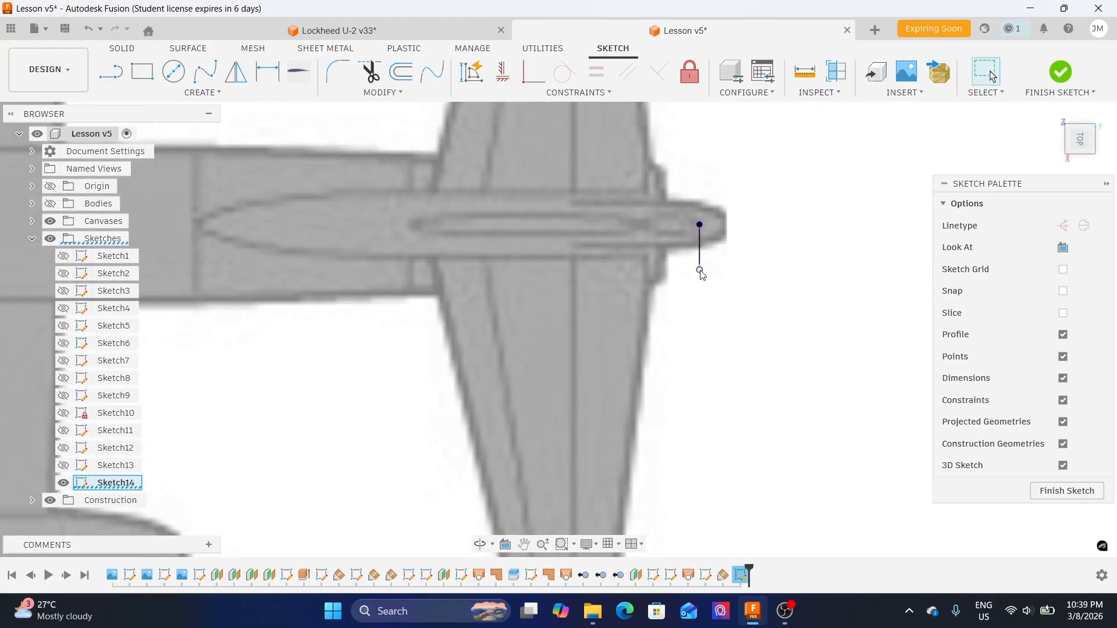
pyautogui.scroll(2, 701, 273)
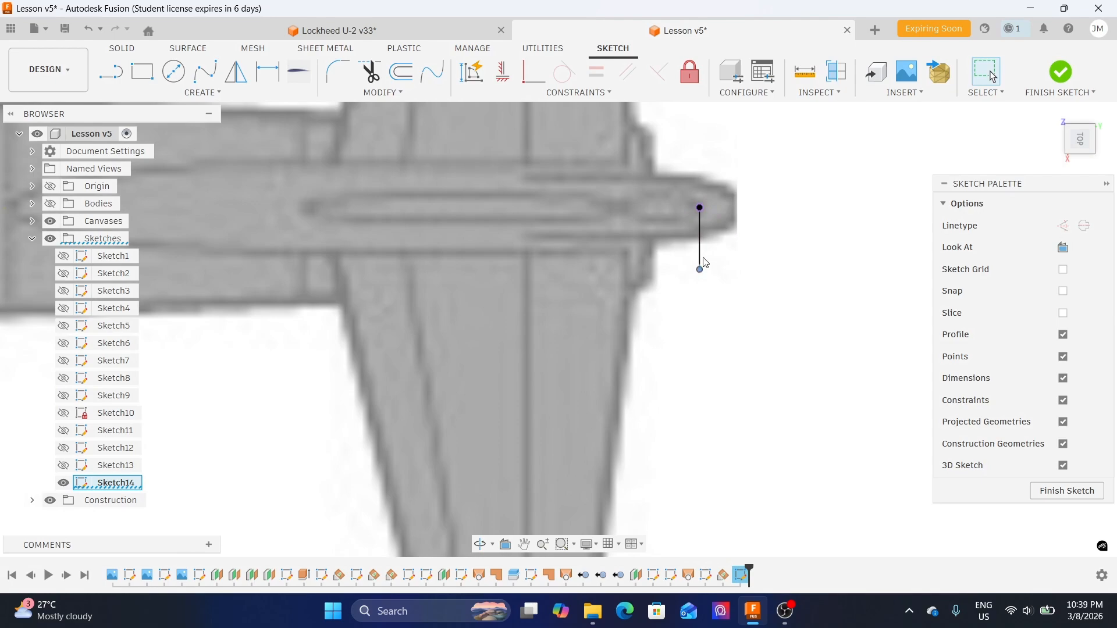
pyautogui.click(700, 269)
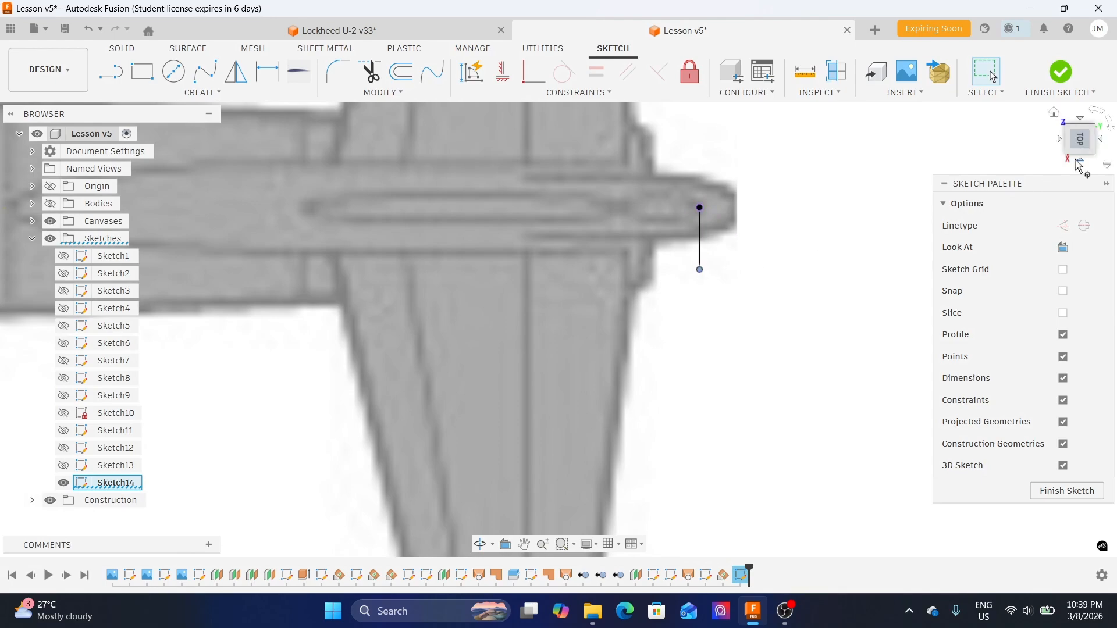
pyautogui.click(1080, 130)
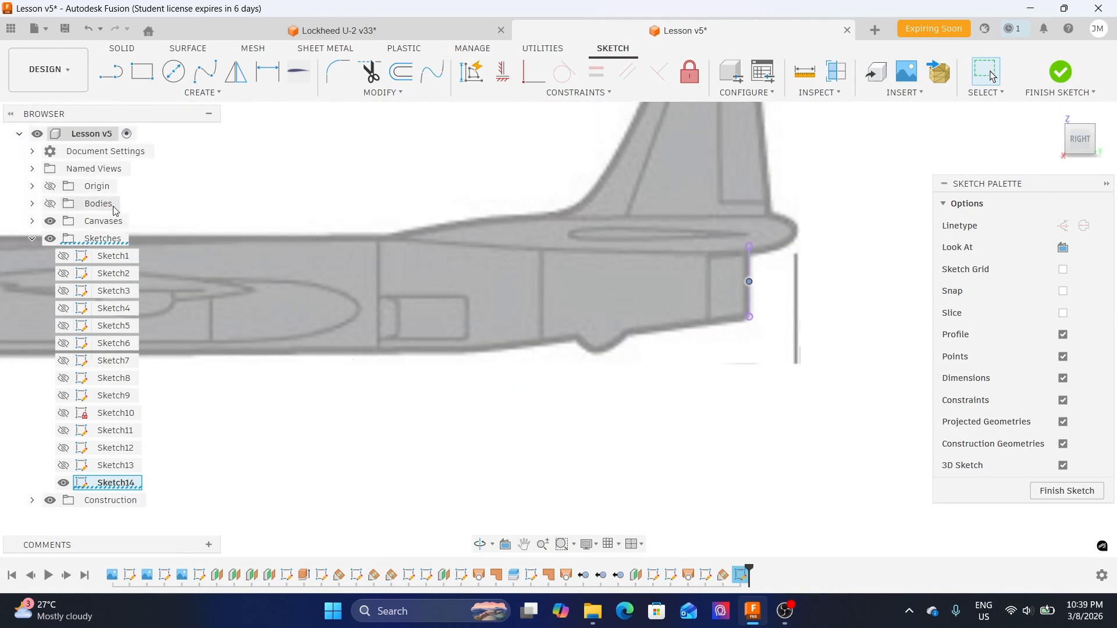
# - Hide the canvases and draw an ellipse centered on the vertical line's midpoint, passing through the horizontal line's free end and the vertical line's upper end
pyautogui.click(50, 221)
pyautogui.moveTo(721, 298)
pyautogui.keyDown('shift'); pyautogui.mouseDown(button='middle')
pyautogui.moveTo(812, 291)
pyautogui.moveTo(643, 314)
pyautogui.moveTo(646, 341)
pyautogui.mouseUp(button='middle'); pyautogui.keyUp('shift')
pyautogui.click(203, 92)
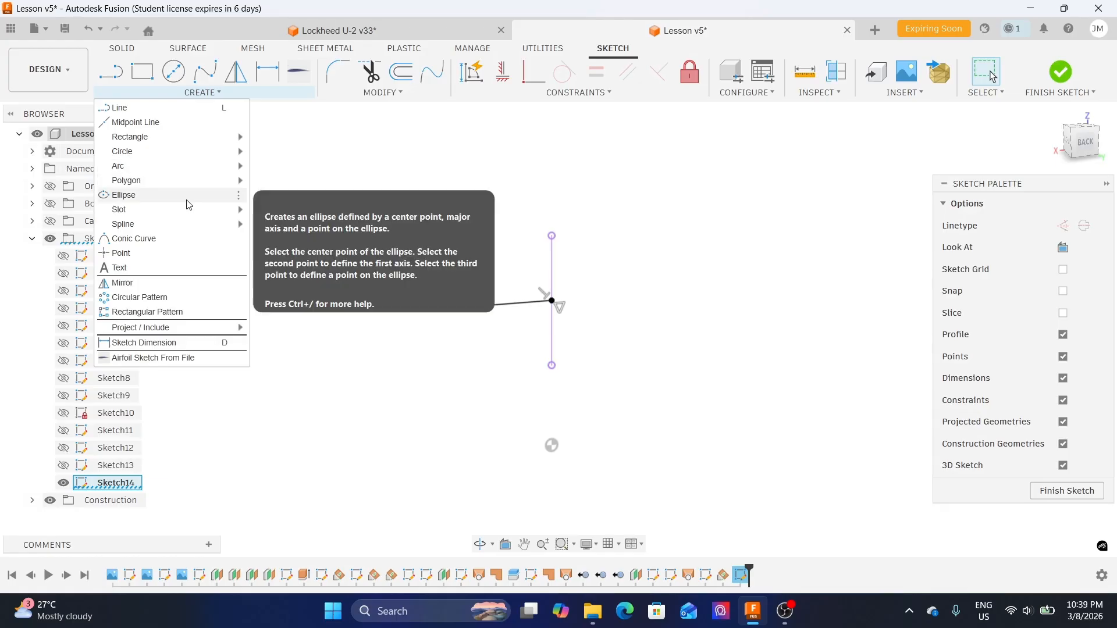
pyautogui.click(189, 205)
pyautogui.scroll(2, 591, 302)
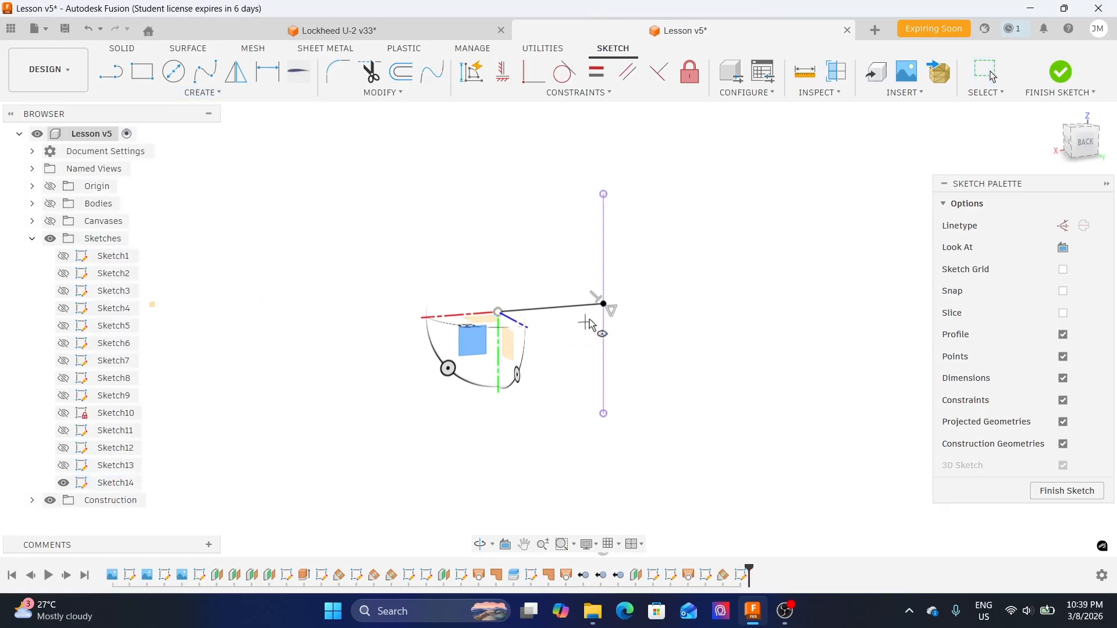
pyautogui.click(604, 305)
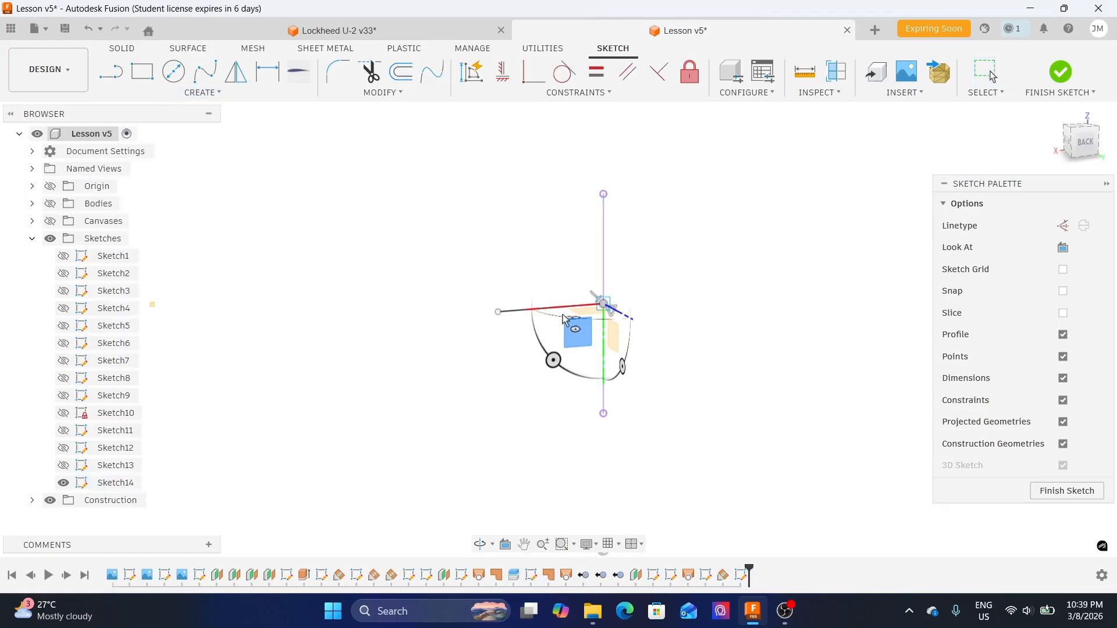
pyautogui.click(499, 313)
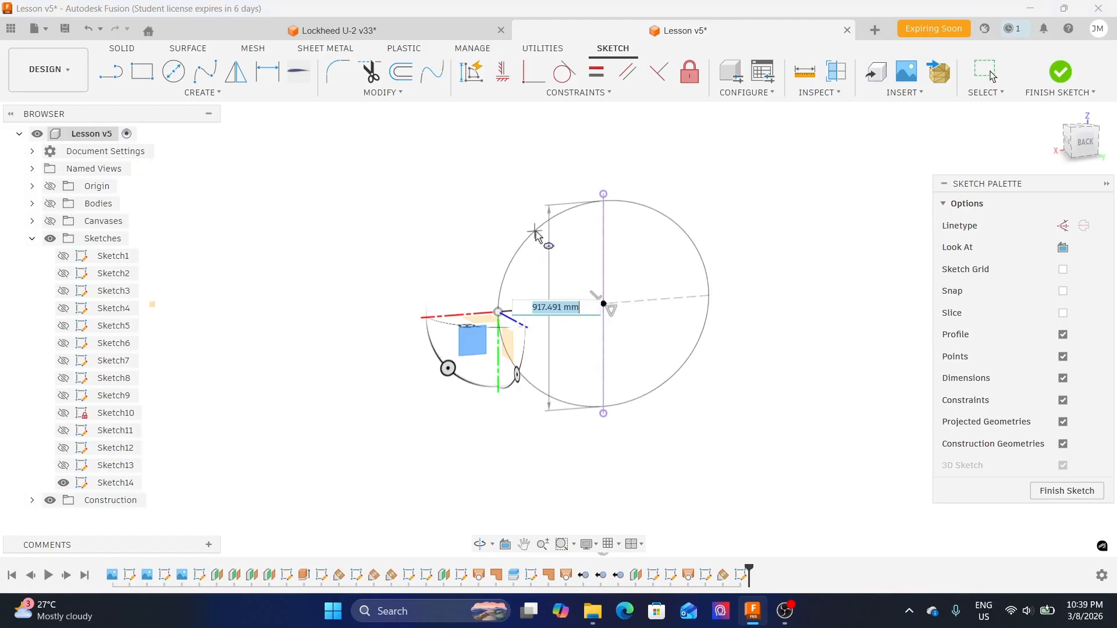
pyautogui.click(604, 194)
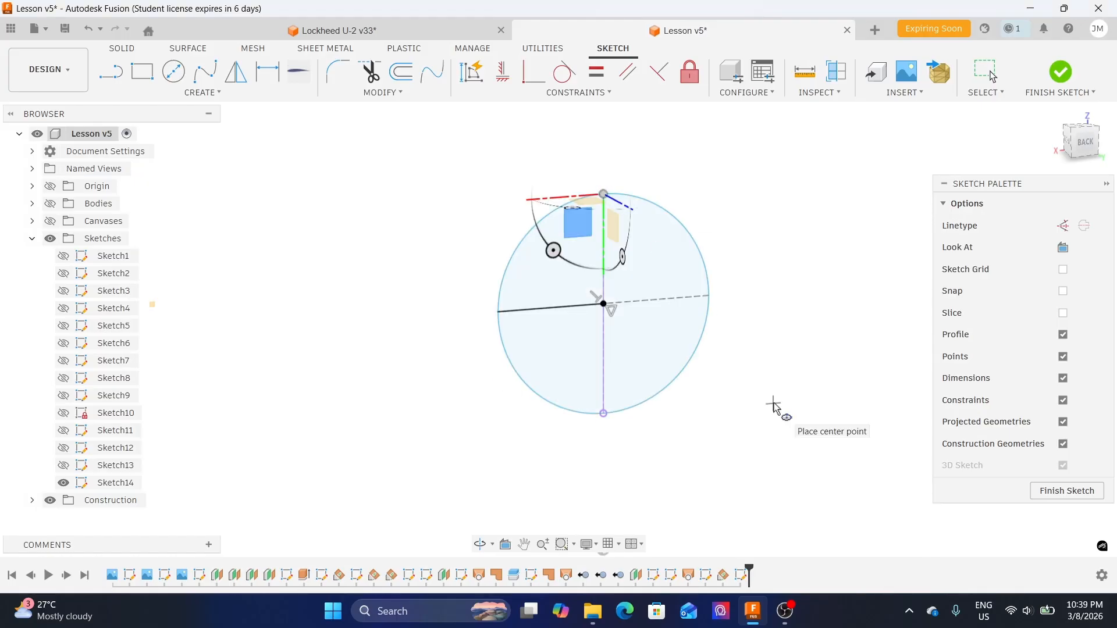
pyautogui.press('Escape')
# - Convert the horizontal line and the projected vertical line inside the ellipse to construction geometry, and finish the sketch
pyautogui.click(610, 261)
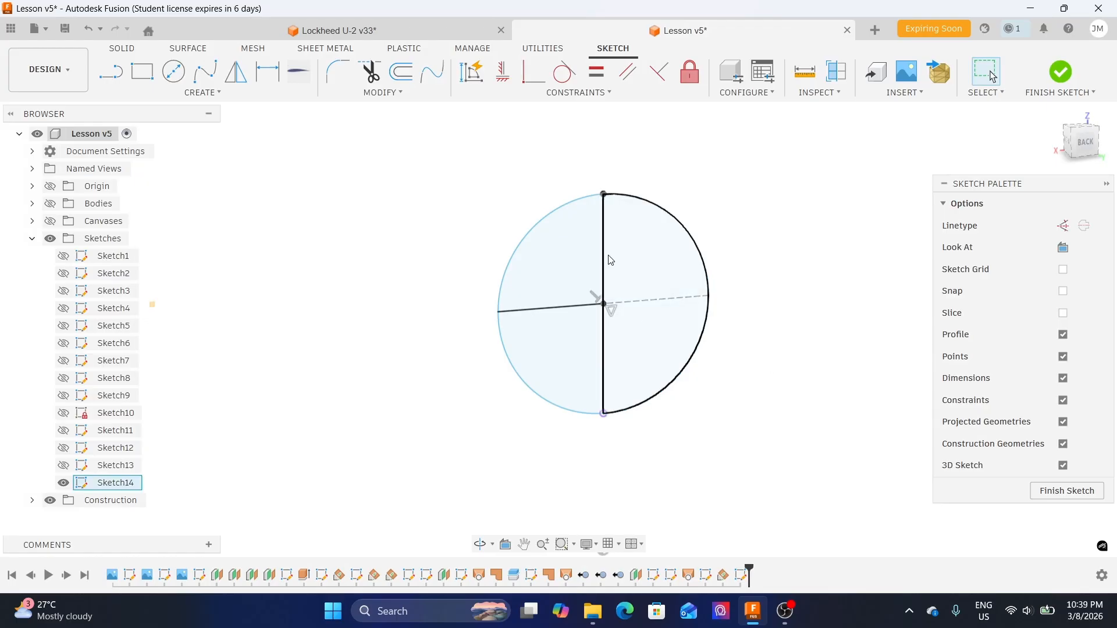
pyautogui.click(563, 310)
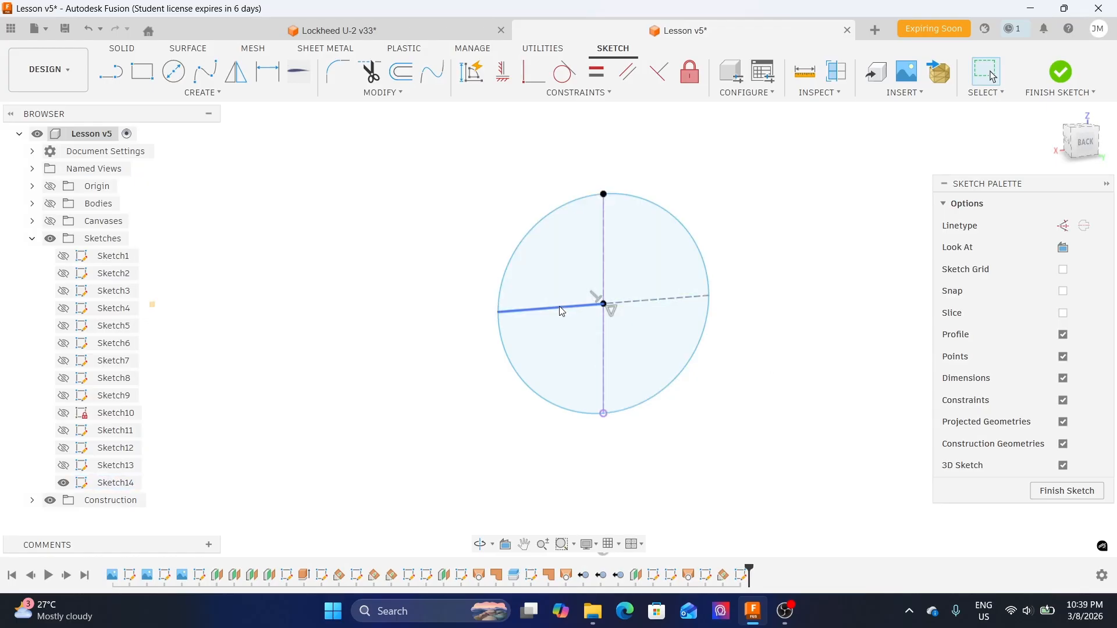
pyautogui.click(561, 308)
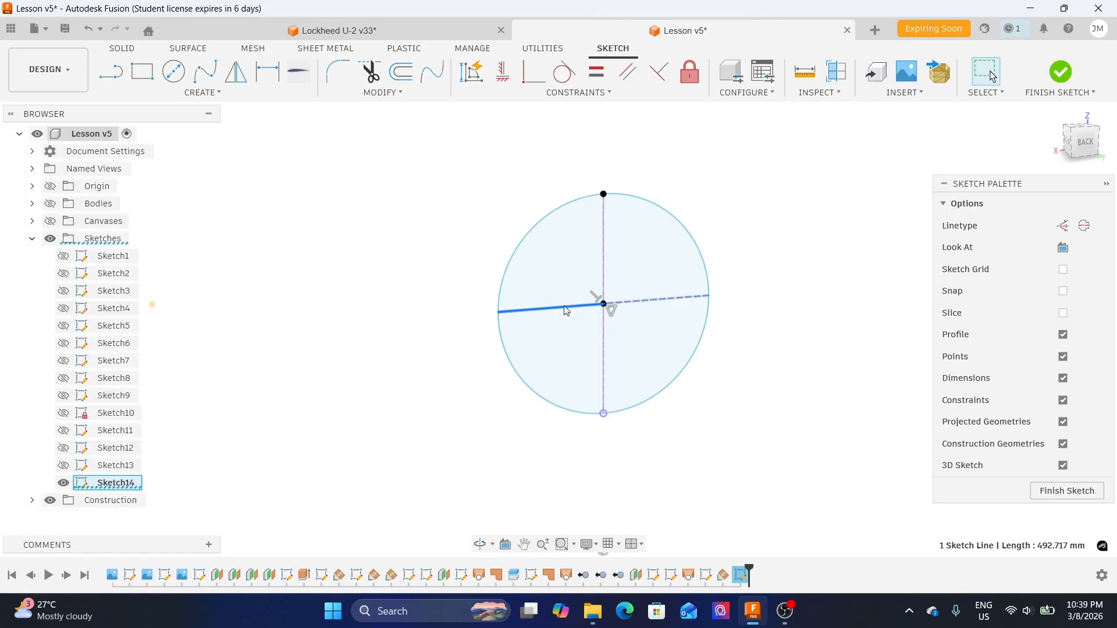
pyautogui.click(1063, 225)
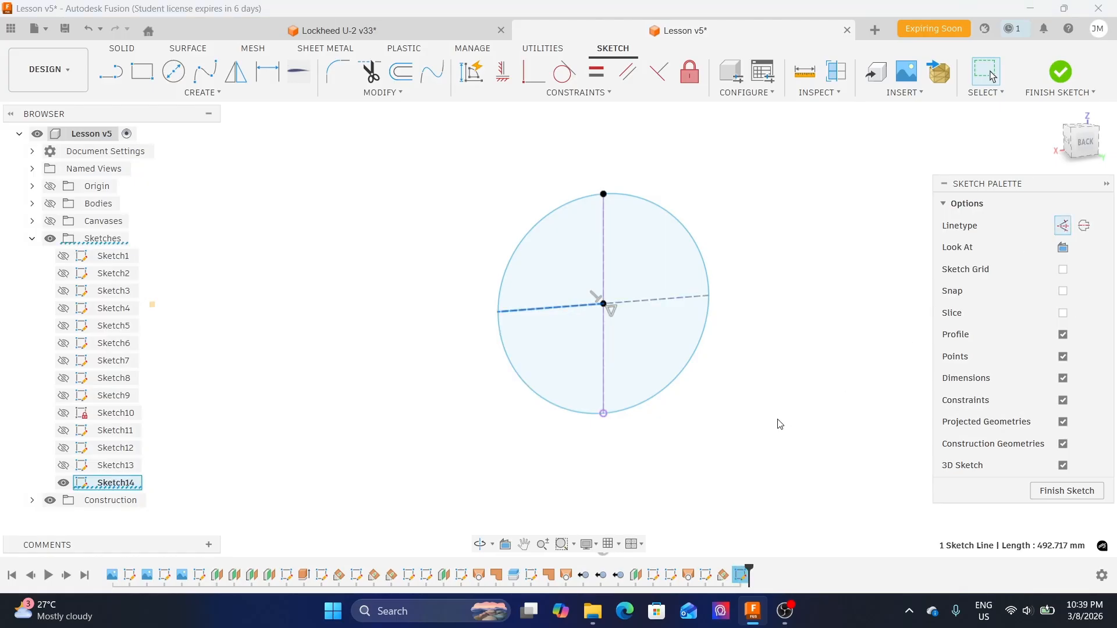
pyautogui.click(604, 358)
pyautogui.click(1063, 226)
pyautogui.click(709, 389)
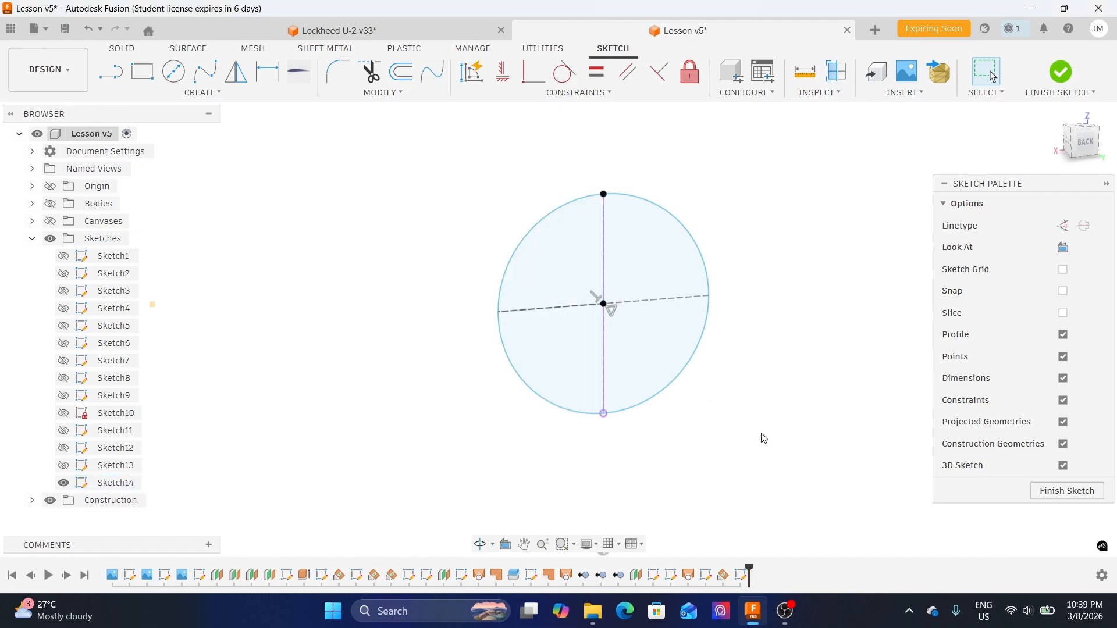
pyautogui.scroll(-2, 795, 439)
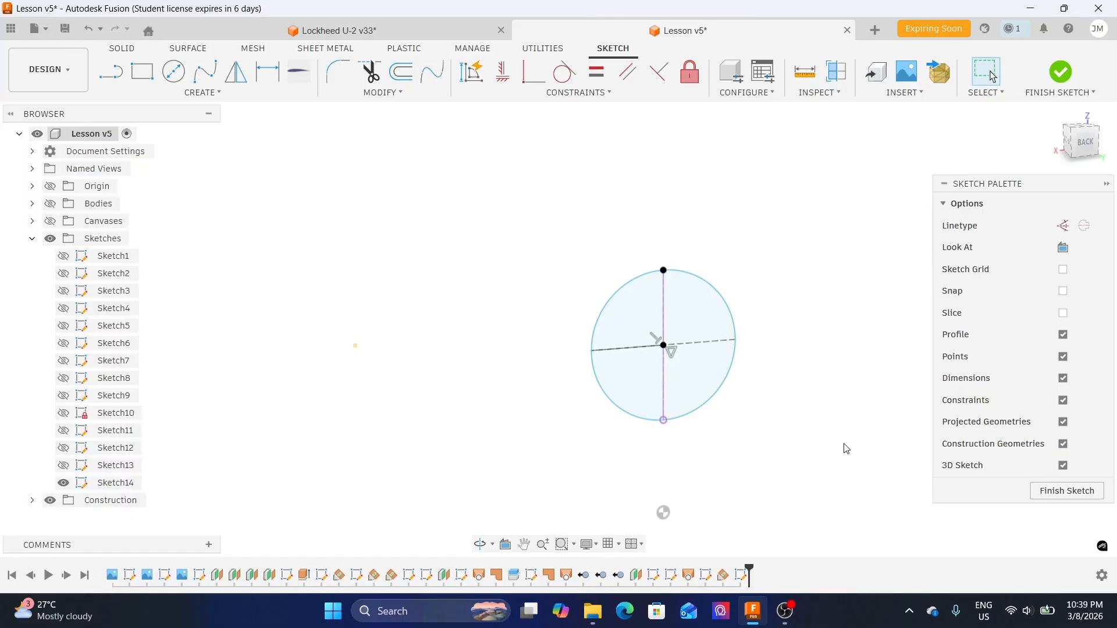
pyautogui.click(1050, 491)
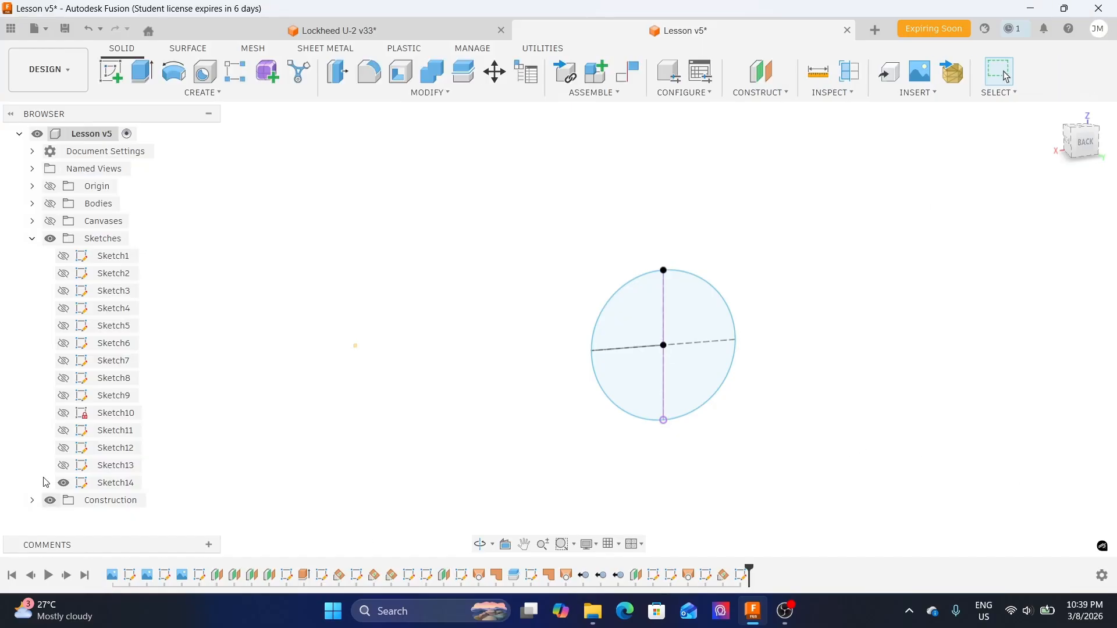
# - Show Sketch13 with the tail's side curves and the bodies together with the tail-end ellipse
pyautogui.click(63, 465)
pyautogui.keyDown('shift'); pyautogui.moveTo(551, 447); pyautogui.dragTo(636, 475, button='middle'); pyautogui.keyUp('shift')
pyautogui.scroll(-2, 638, 474)
pyautogui.moveTo(554, 486); pyautogui.dragTo(692, 433, button='middle')
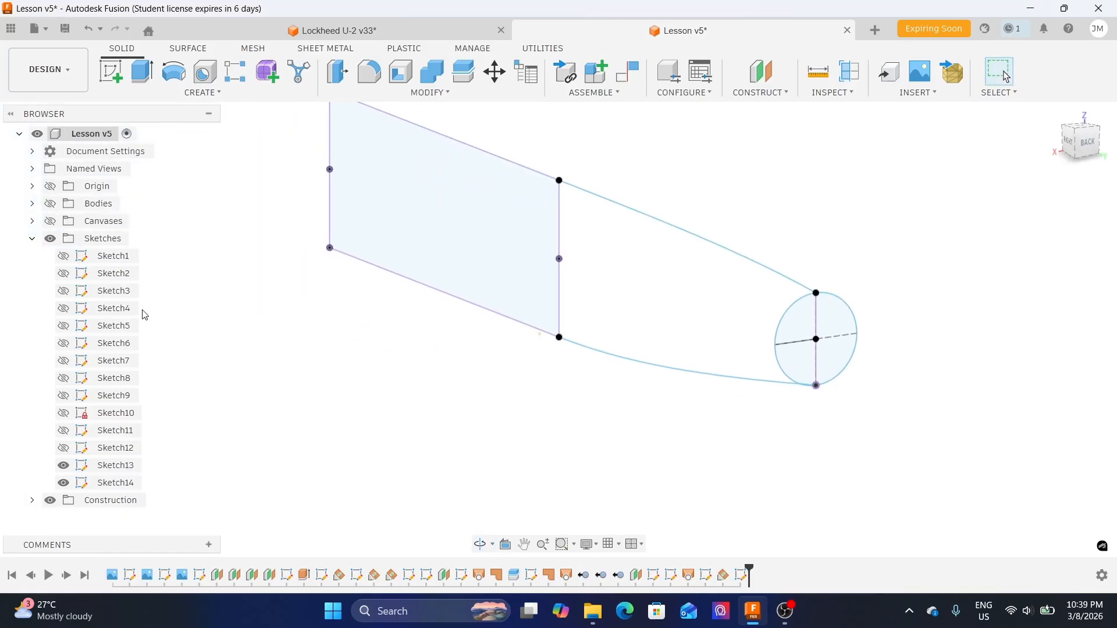
pyautogui.click(50, 203)
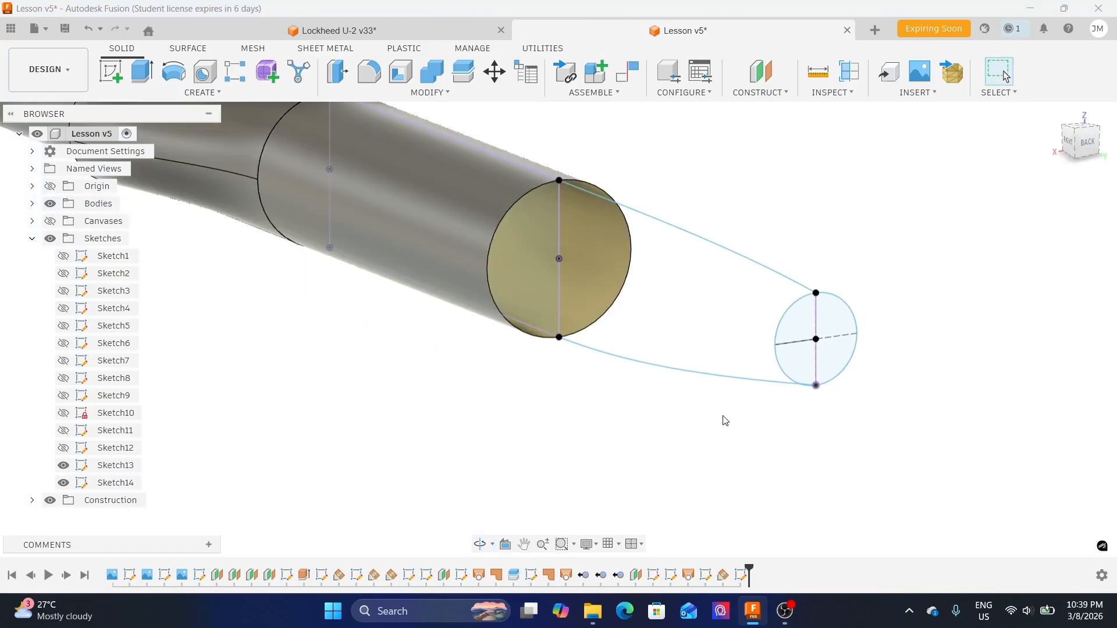
pyautogui.keyDown('shift'); pyautogui.moveTo(706, 404); pyautogui.dragTo(725, 466, button='middle'); pyautogui.keyUp('shift')
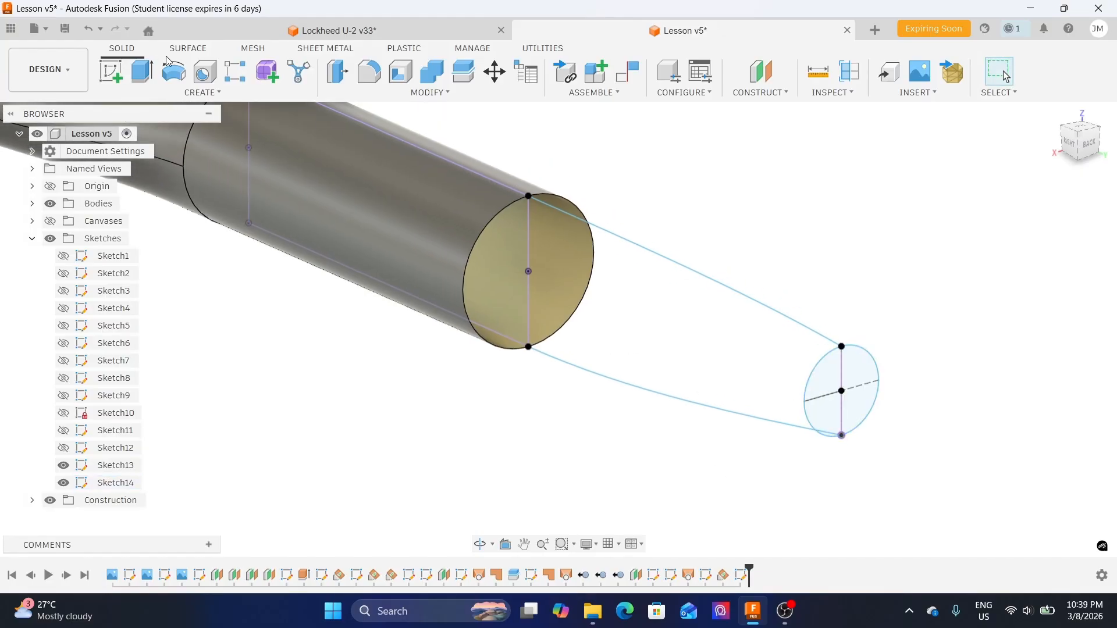
# - Start a surface loft from the fuselage's open rear edge to the tail-end ellipse
pyautogui.click(187, 48)
pyautogui.click(188, 93)
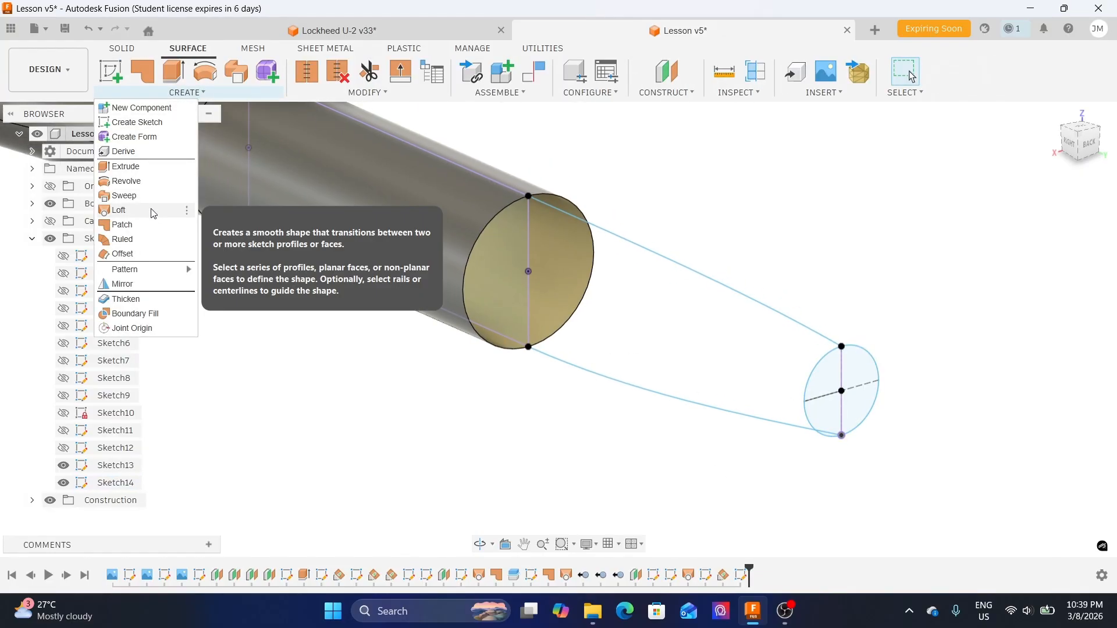
pyautogui.click(119, 210)
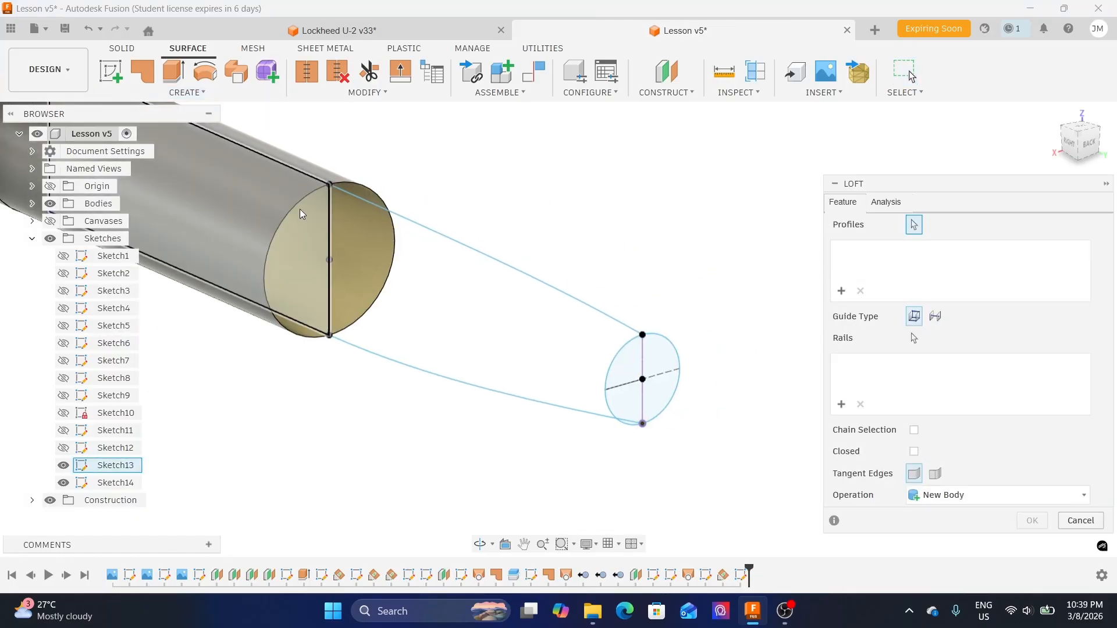
pyautogui.click(296, 209)
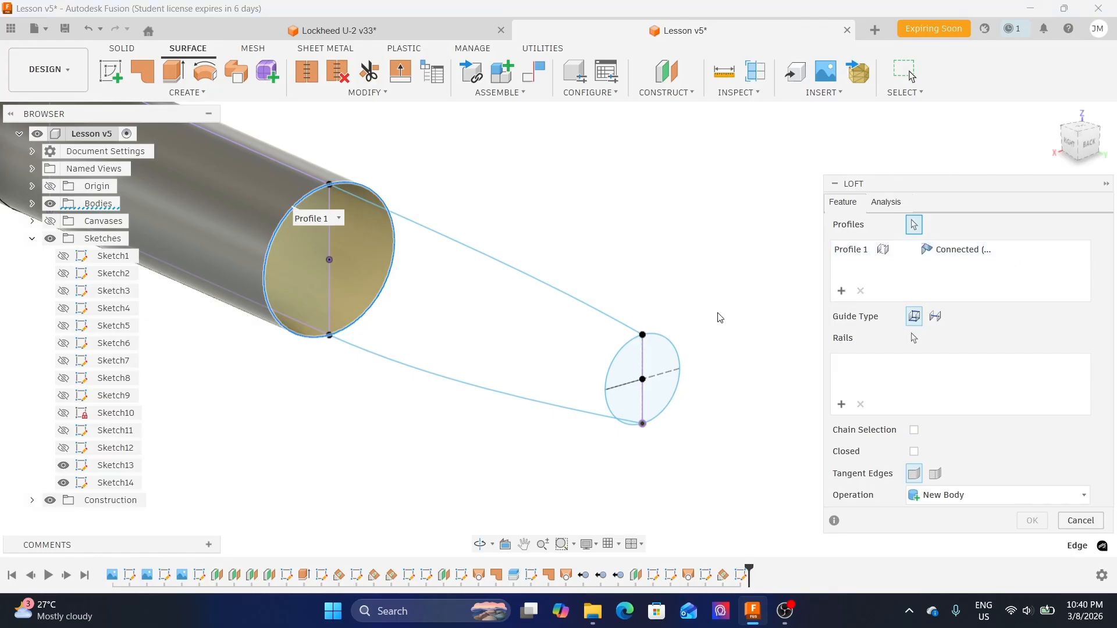
pyautogui.click(660, 339)
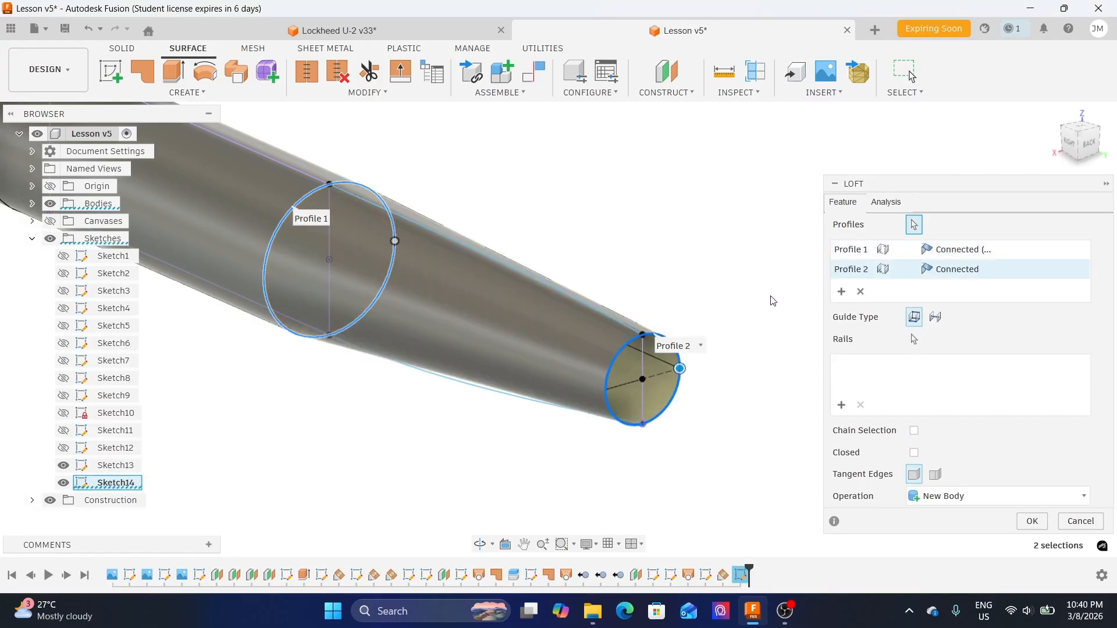
# - Add the upper and lower side curves as loft rails, set Profile 1 to Tangent (G1), and complete the loft as a new body
pyautogui.click(914, 340)
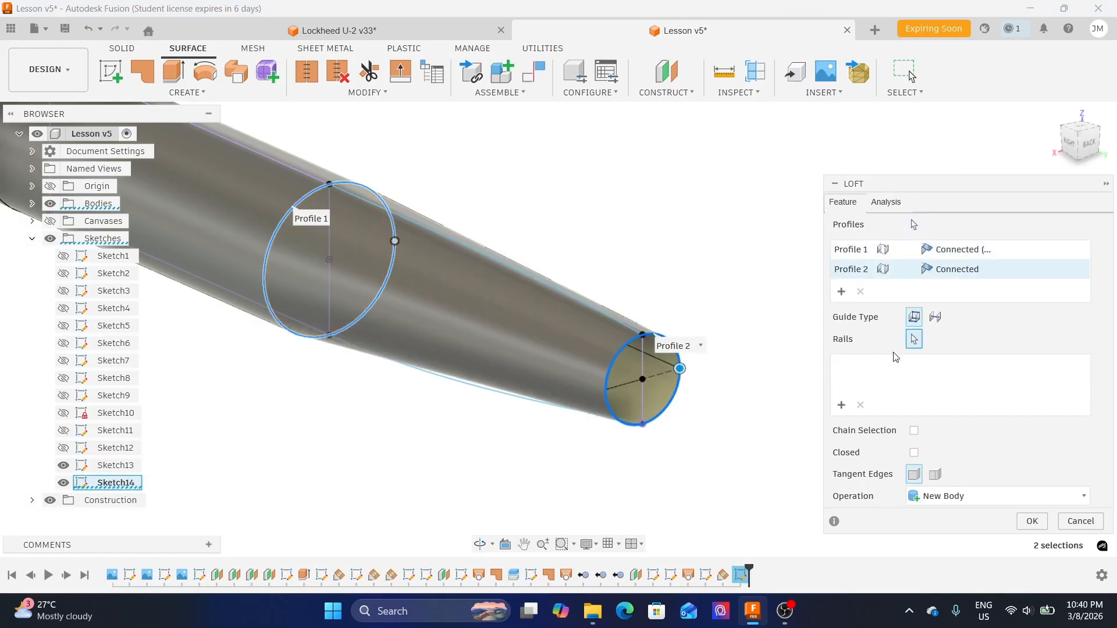
pyautogui.click(600, 312)
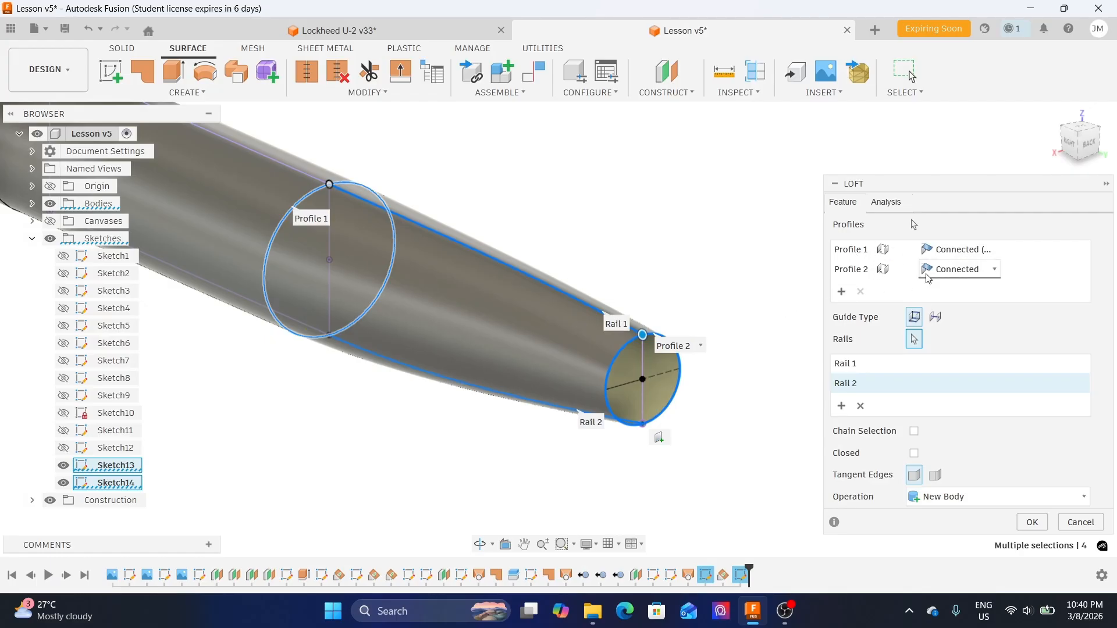
pyautogui.click(994, 252)
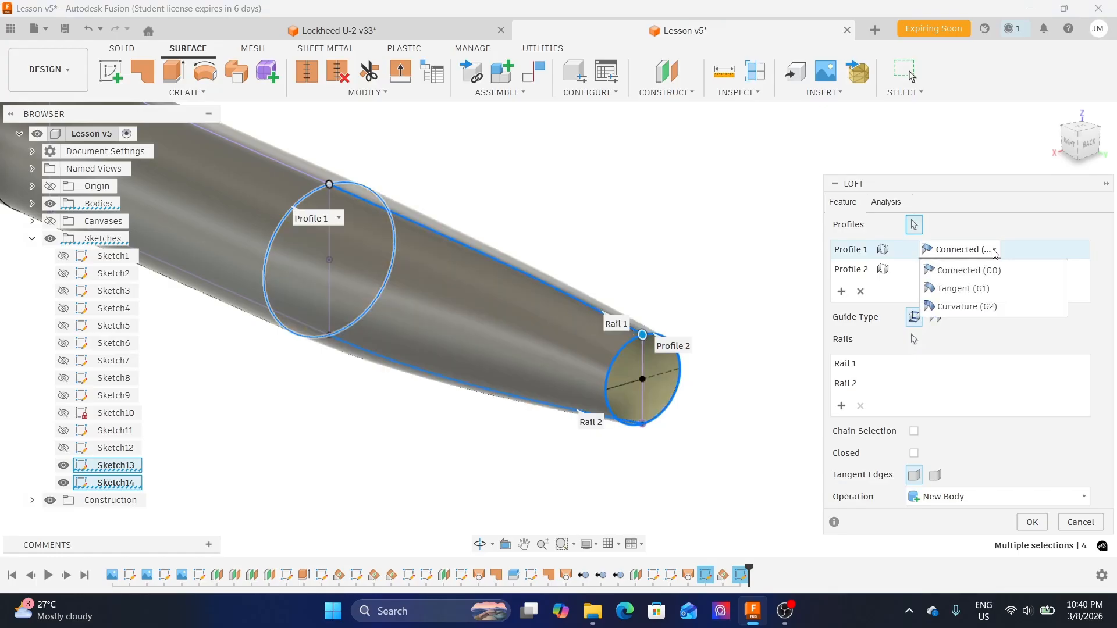
pyautogui.click(976, 289)
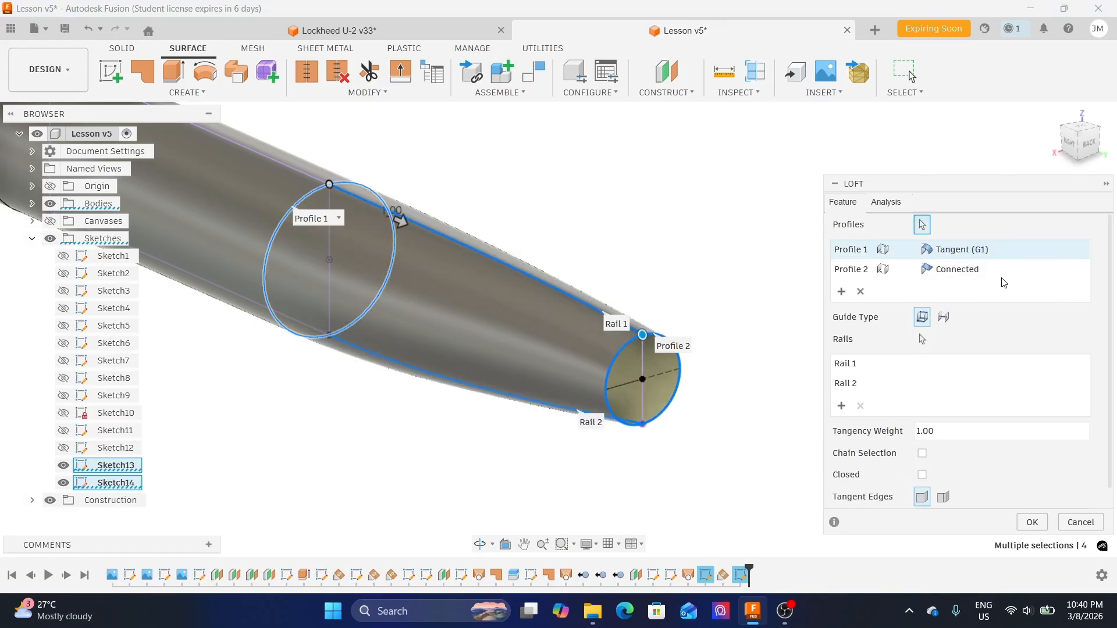
pyautogui.click(1071, 141)
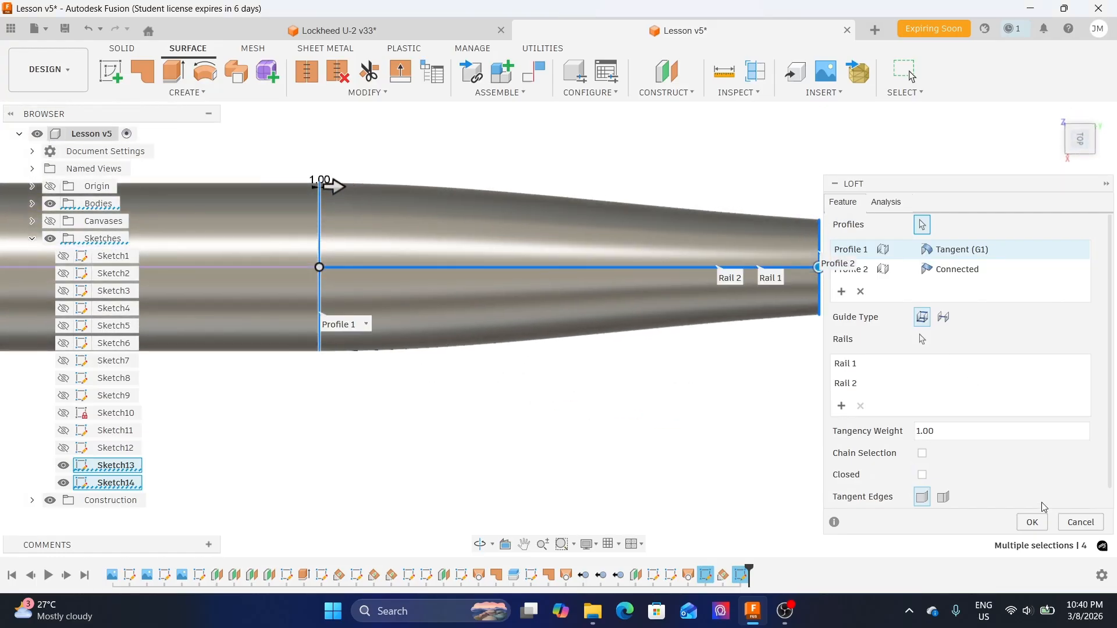
pyautogui.click(1032, 522)
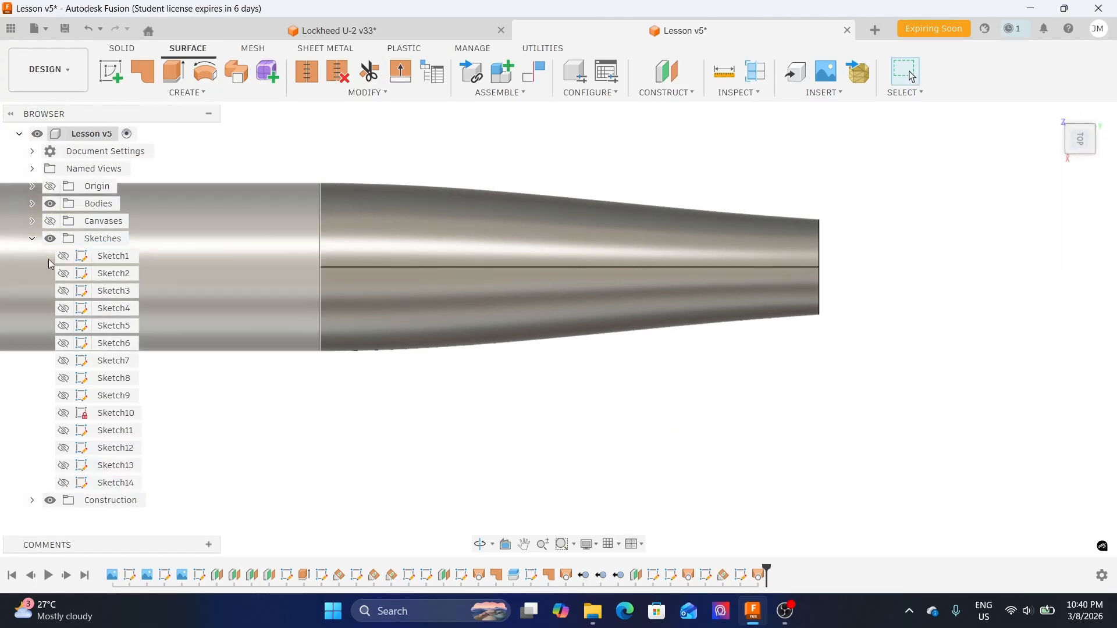
# - Show the canvases and compare the lofted tail section with the top and side outlines
pyautogui.click(50, 221)
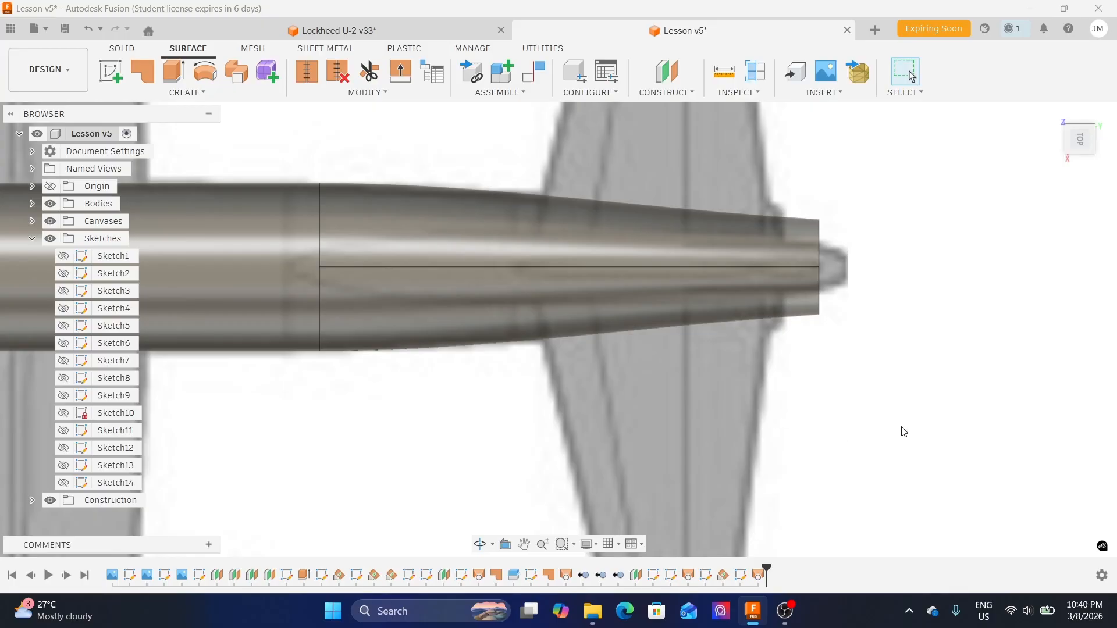
pyautogui.scroll(-3, 827, 315)
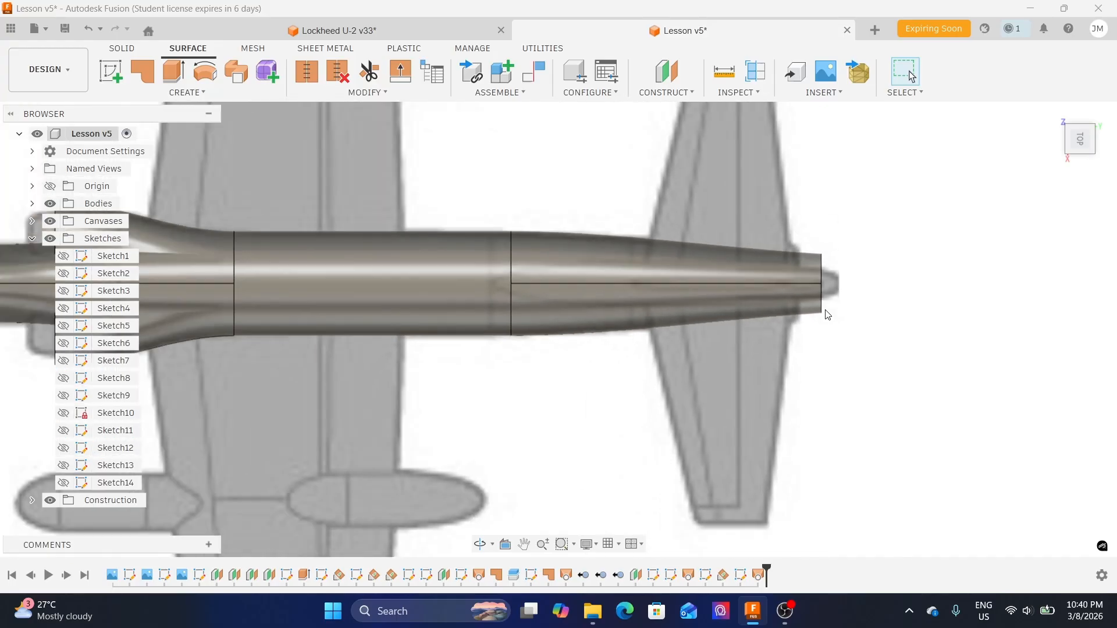
pyautogui.scroll(1, 907, 297)
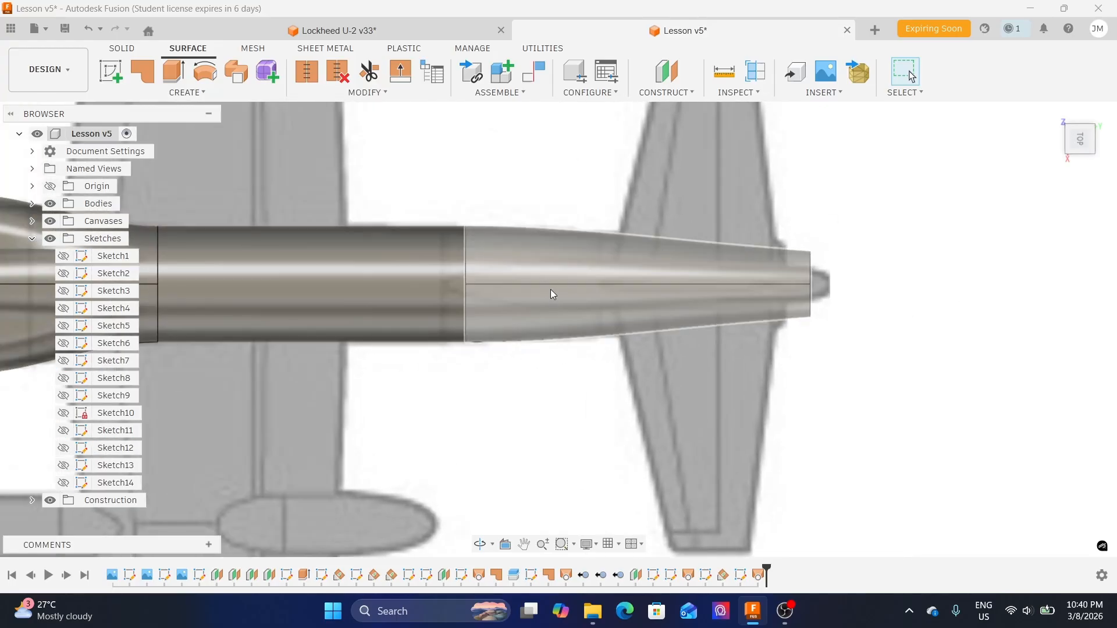
pyautogui.click(1081, 161)
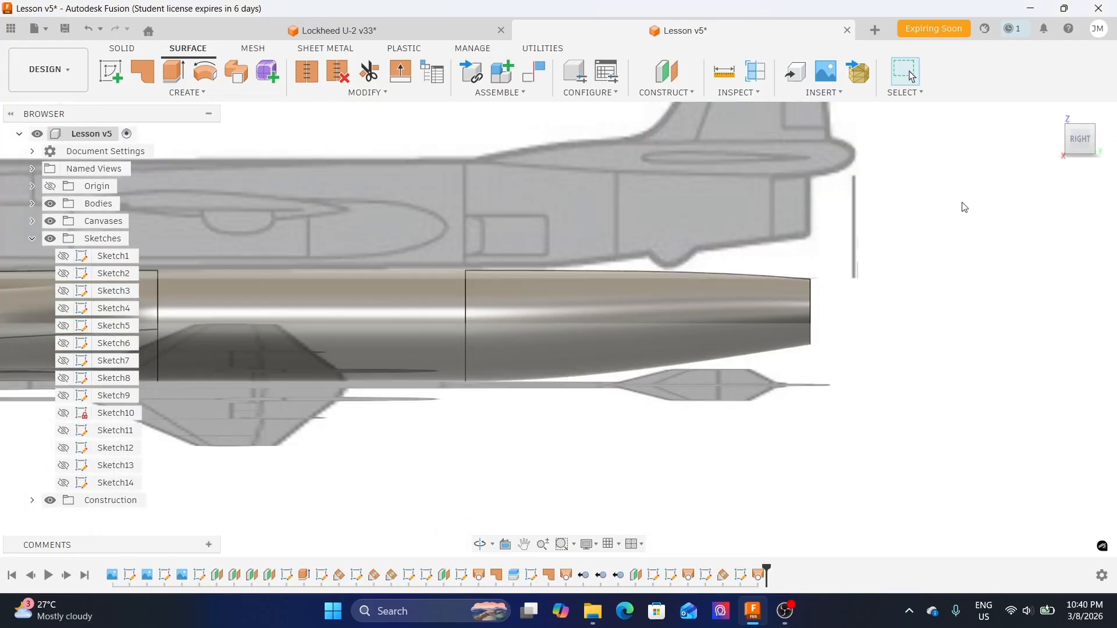
pyautogui.scroll(1, 742, 343)
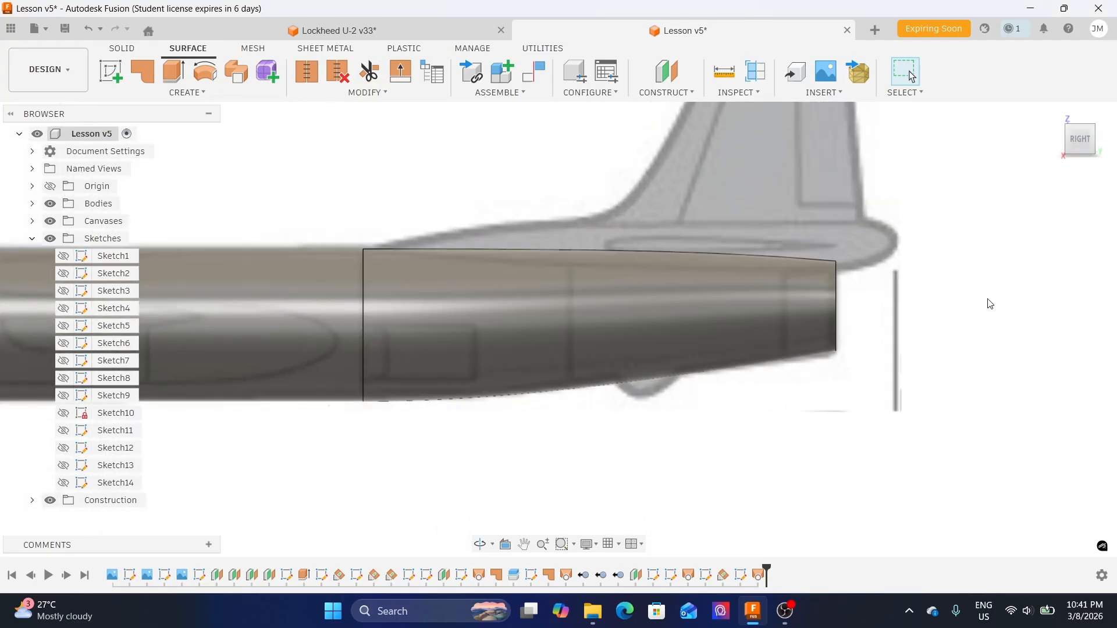
# - Check the lofted tail end against the rear-view canvas and hide the canvases
pyautogui.keyDown('shift'); pyautogui.moveTo(910, 324); pyautogui.dragTo(815, 319, button='middle'); pyautogui.keyUp('shift')
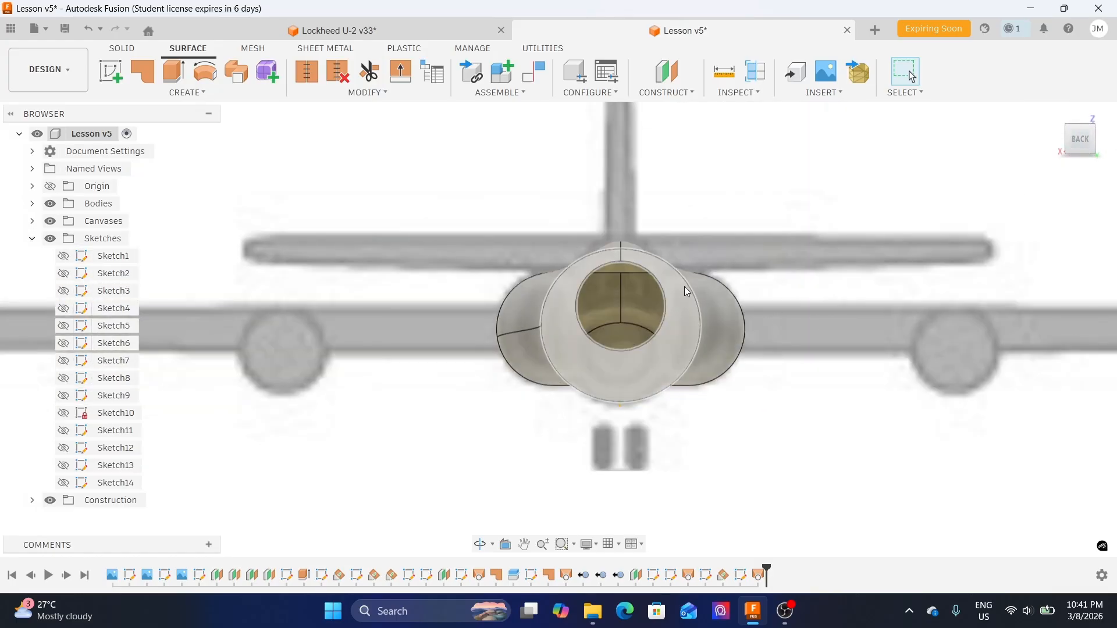
pyautogui.scroll(-2, 685, 286)
pyautogui.click(1060, 140)
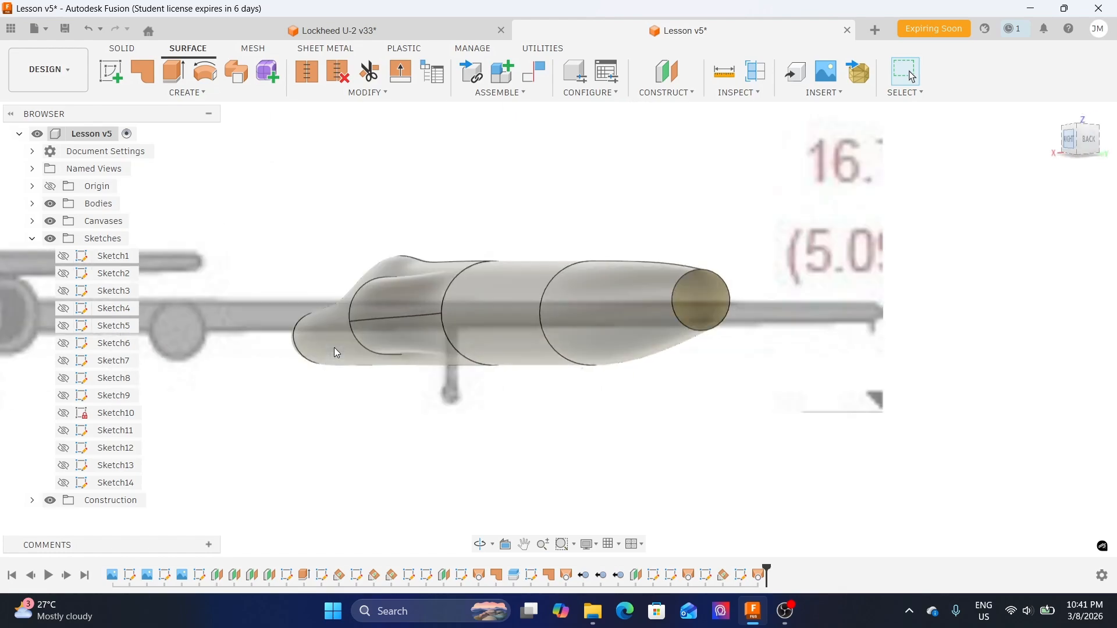
pyautogui.click(50, 221)
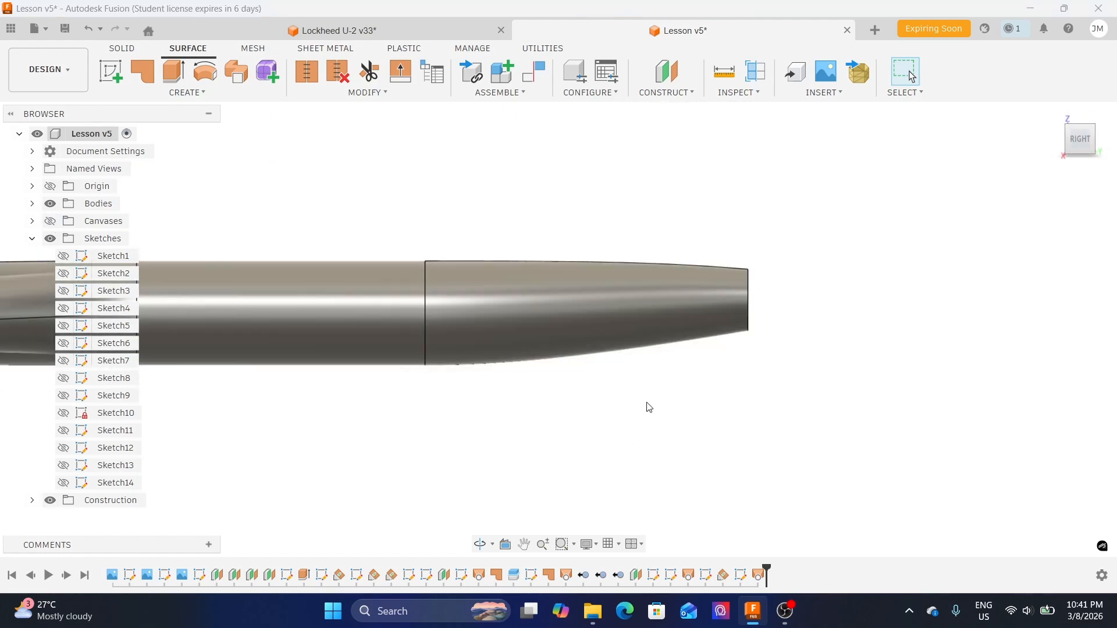
# - Set the visual style to Shaded so the fuselage displays without edge lines
pyautogui.moveTo(475, 419); pyautogui.dragTo(633, 420, button='middle')
pyautogui.click(591, 543)
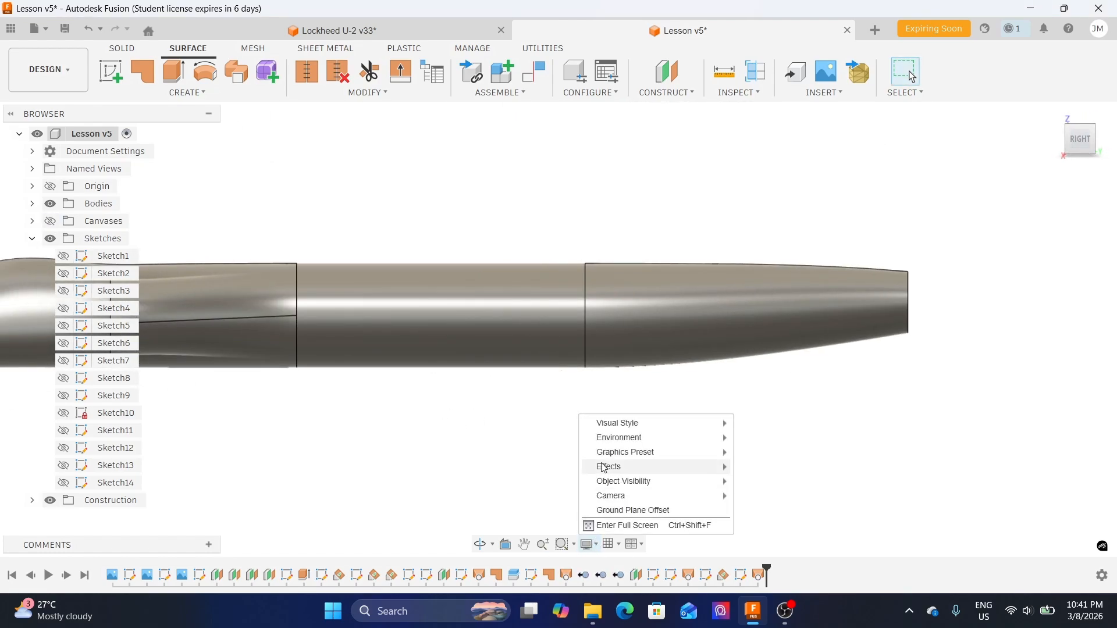
pyautogui.moveTo(640, 455)
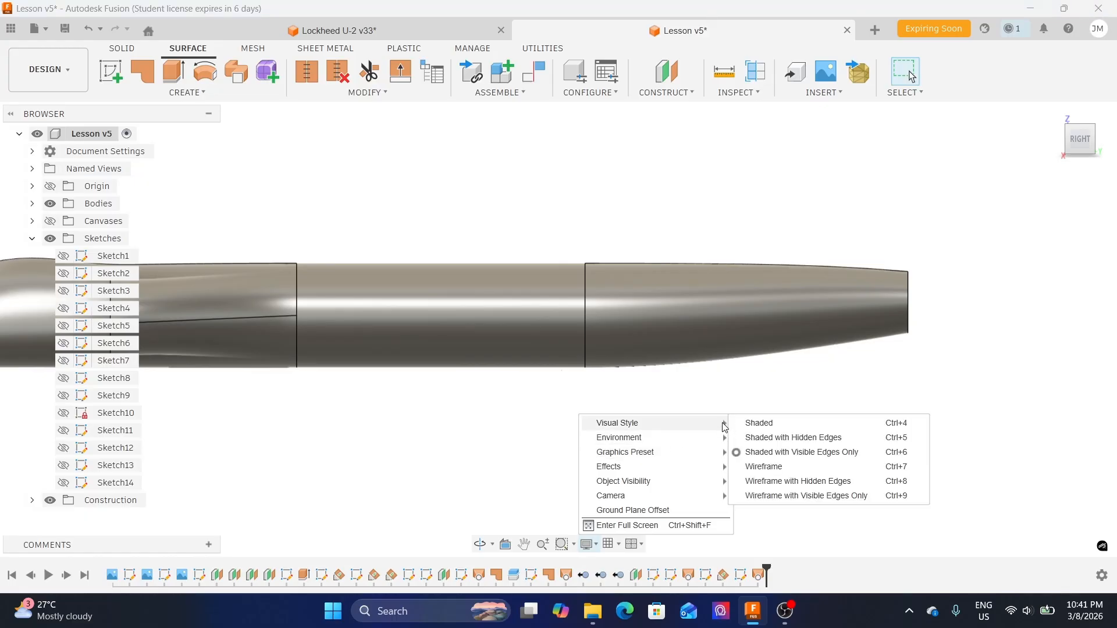
pyautogui.click(752, 423)
# - Examine the tail loft's transition into the fuselage and the whole body's surface flow from the side, below and top
pyautogui.scroll(-3, 749, 433)
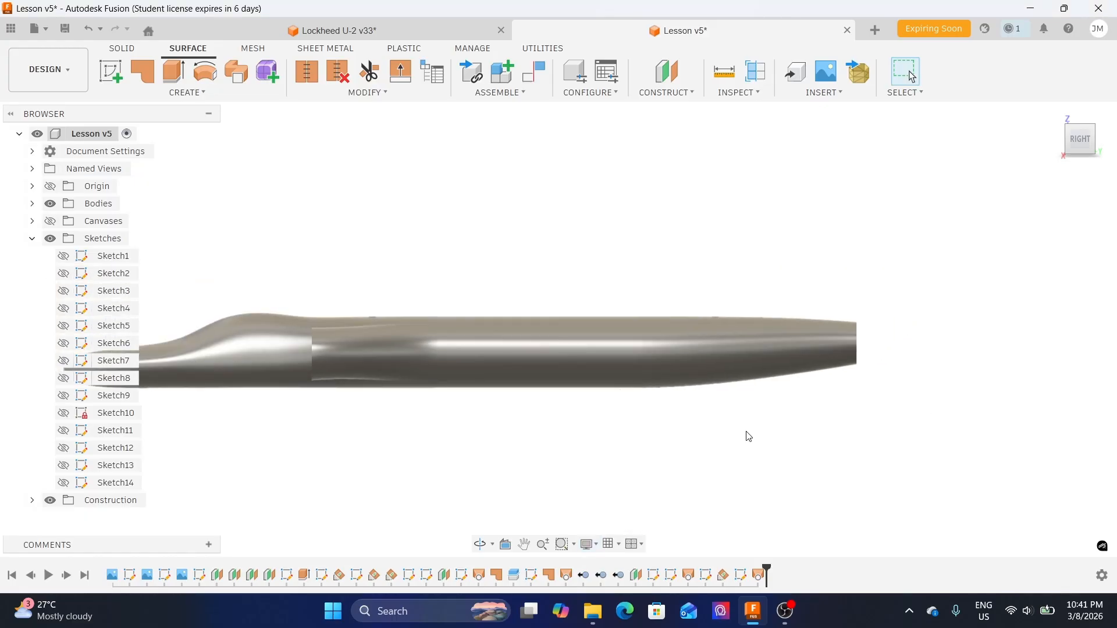
pyautogui.keyDown('shift'); pyautogui.moveTo(749, 423); pyautogui.dragTo(568, 444, button='middle'); pyautogui.keyUp('shift')
pyautogui.scroll(-3, 598, 442)
pyautogui.scroll(2, 505, 324)
pyautogui.keyDown('shift'); pyautogui.moveTo(697, 211); pyautogui.dragTo(580, 221, button='middle'); pyautogui.keyUp('shift')
pyautogui.keyDown('shift'); pyautogui.moveTo(858, 431); pyautogui.dragTo(801, 436, button='middle'); pyautogui.keyUp('shift')
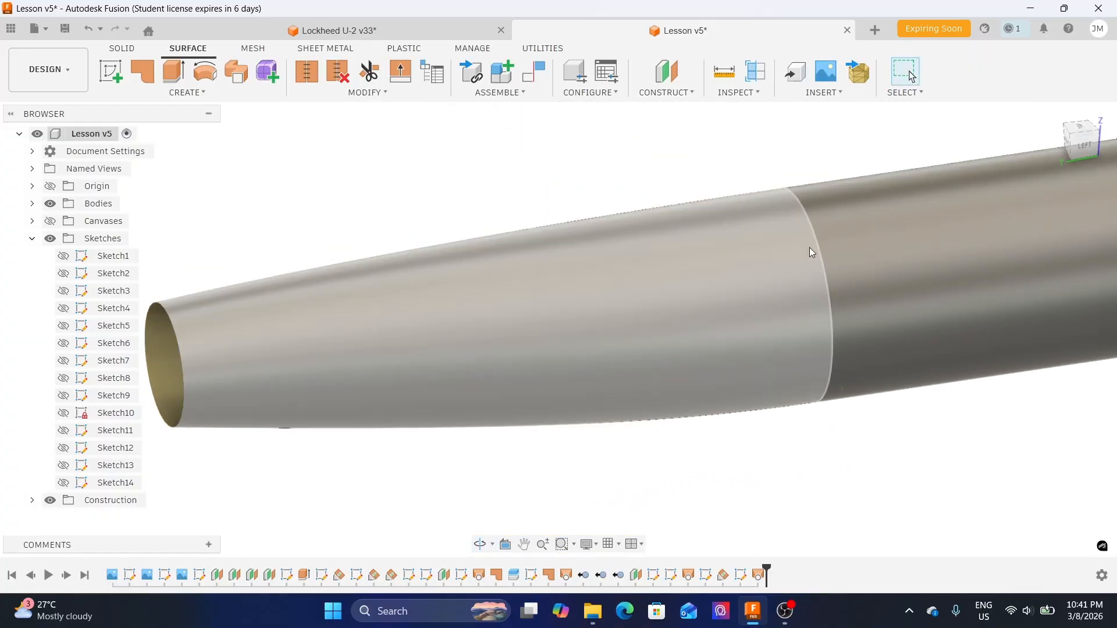
pyautogui.keyDown('shift'); pyautogui.moveTo(723, 444); pyautogui.dragTo(691, 488, button='middle'); pyautogui.keyUp('shift')
pyautogui.scroll(-3, 720, 449)
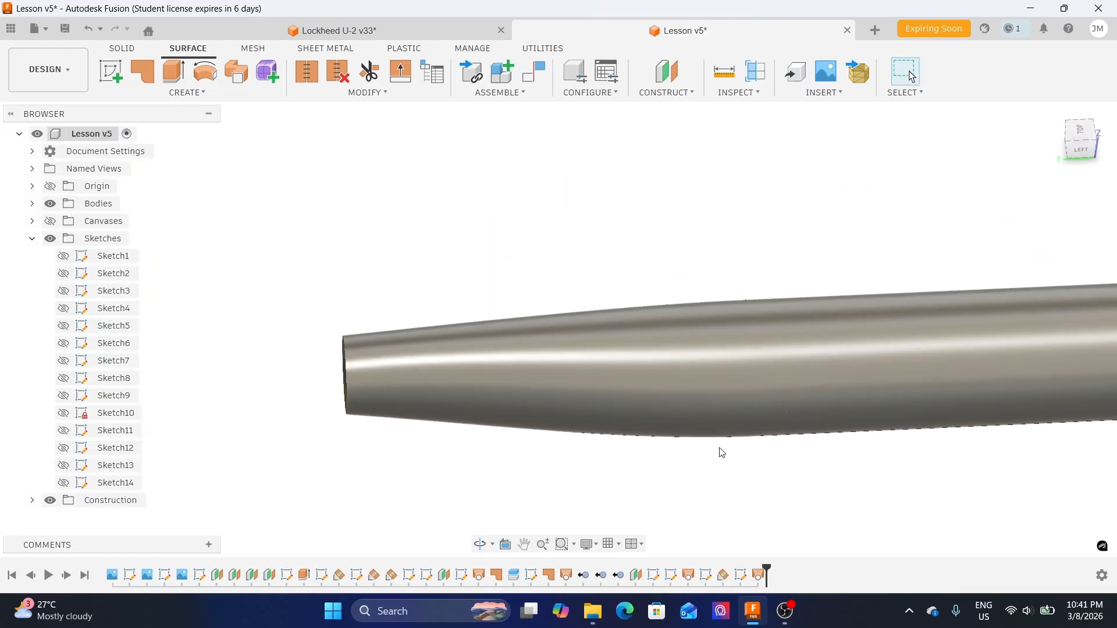
pyautogui.click(1084, 137)
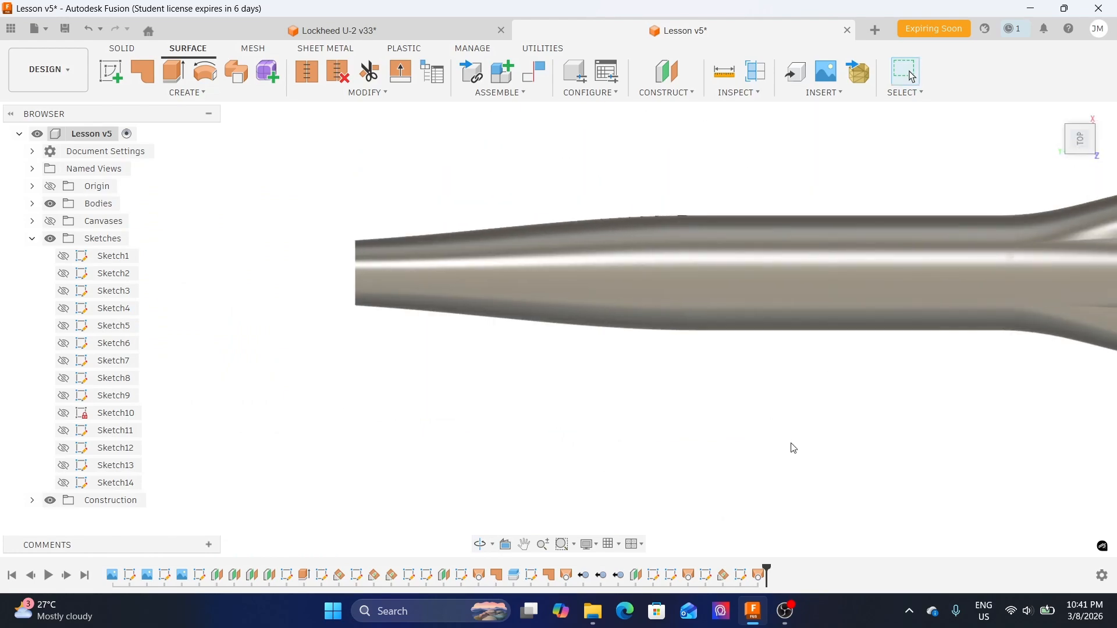
pyautogui.scroll(-2, 828, 419)
pyautogui.moveTo(828, 418); pyautogui.dragTo(598, 446, button='middle')
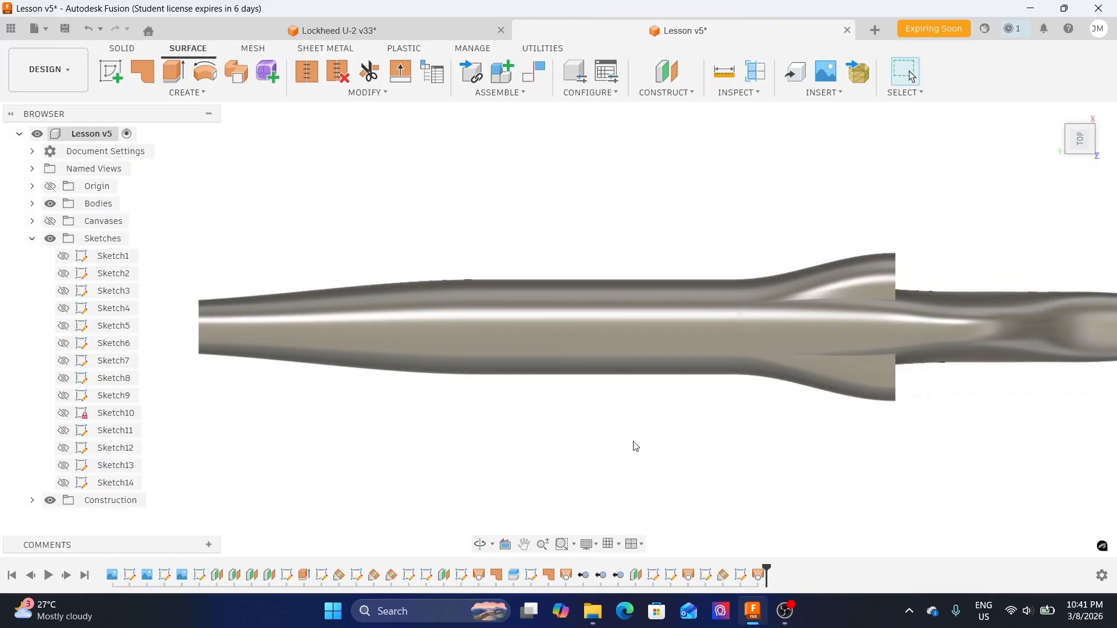
pyautogui.keyDown('shift'); pyautogui.moveTo(668, 451); pyautogui.dragTo(535, 349, button='middle'); pyautogui.keyUp('shift')
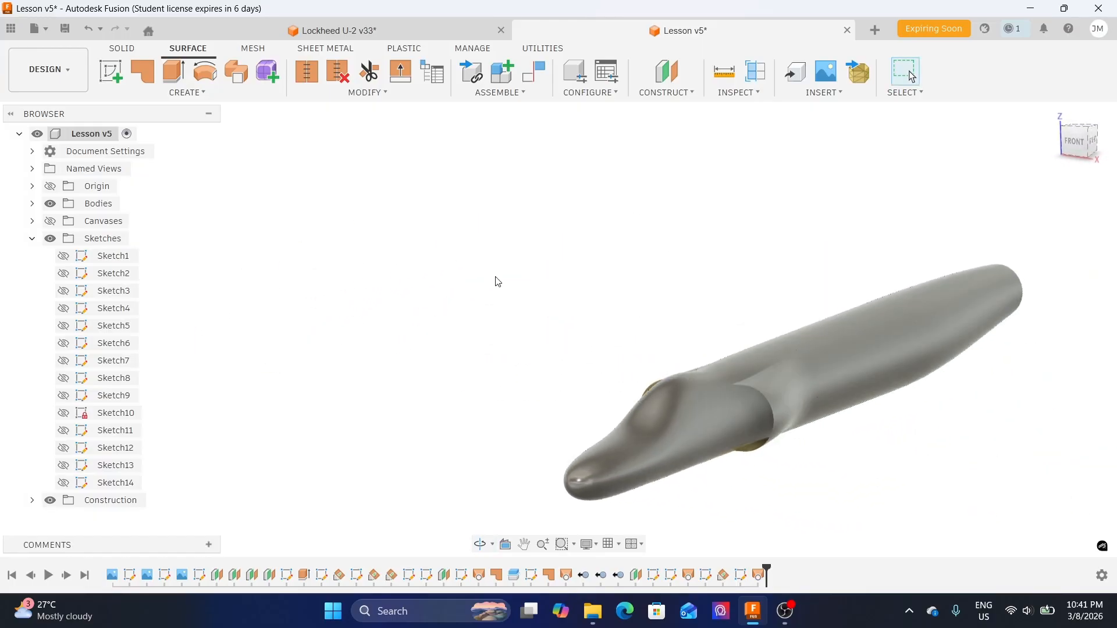
# - Switch to the Lockheed U-2 v33 document, collapse the Fuselage component's Construction folder, and view the whole reference fuselage
pyautogui.click(419, 31)
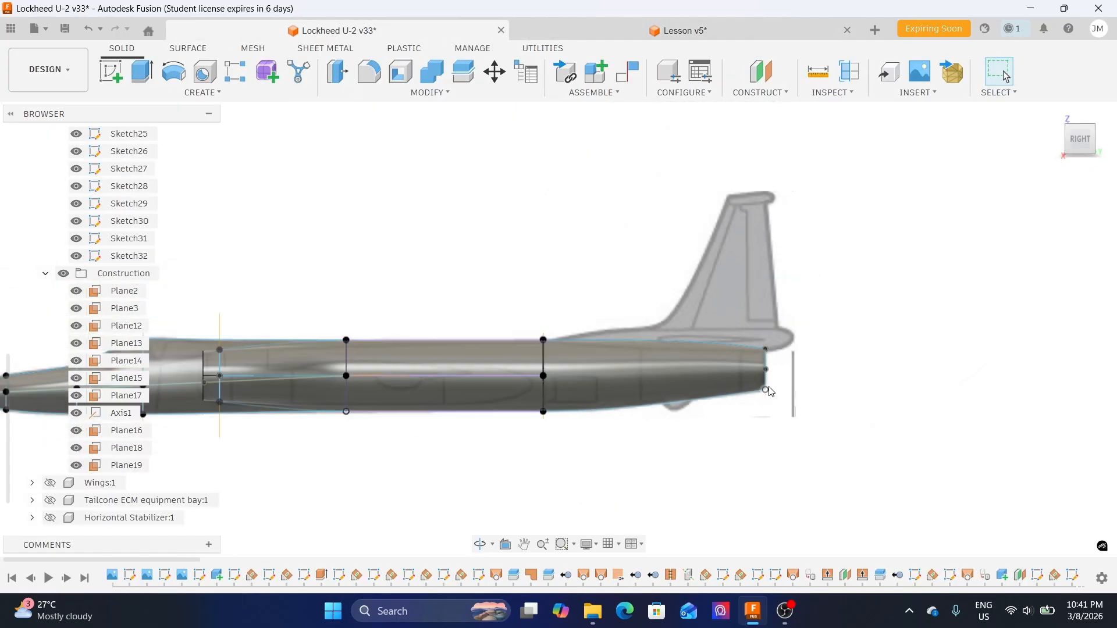
pyautogui.click(46, 274)
pyautogui.scroll(-3, 461, 479)
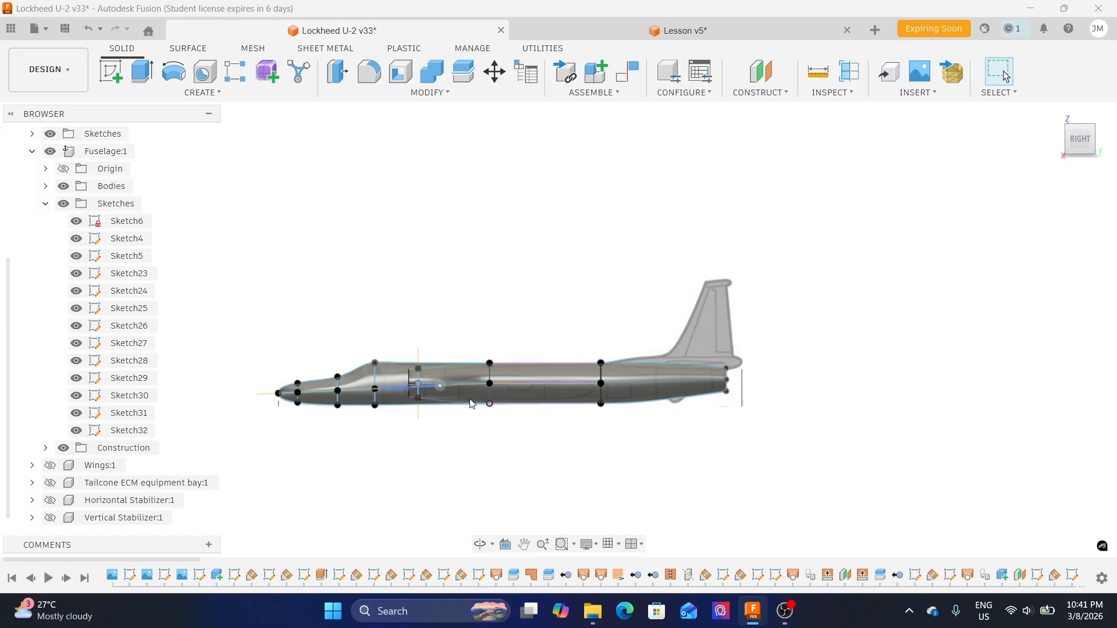
pyautogui.click(297, 390)
# - Return to the Lesson v5 document and view the full fuselage from the top
pyautogui.click(678, 30)
pyautogui.keyDown('shift'); pyautogui.moveTo(975, 384); pyautogui.dragTo(1054, 148, button='middle'); pyautogui.keyUp('shift')
pyautogui.click(1075, 133)
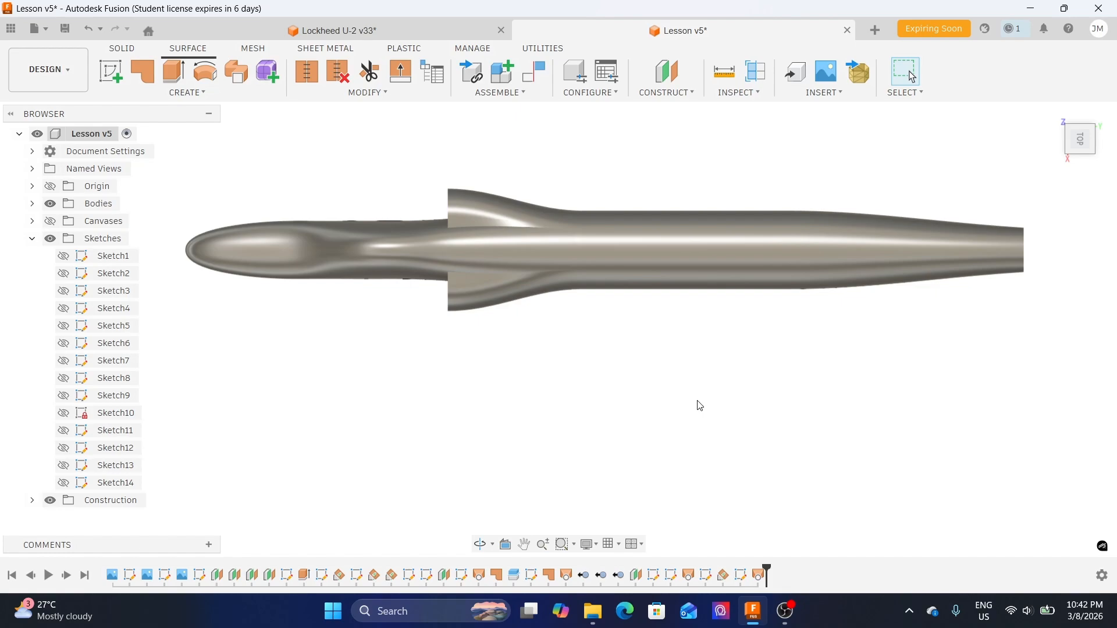
# - Switch to Lockheed U-2 v33, collapse the Fuselage component's Sketches folder, and examine the nose and its section sketches against the canvases
pyautogui.click(364, 32)
pyautogui.click(46, 205)
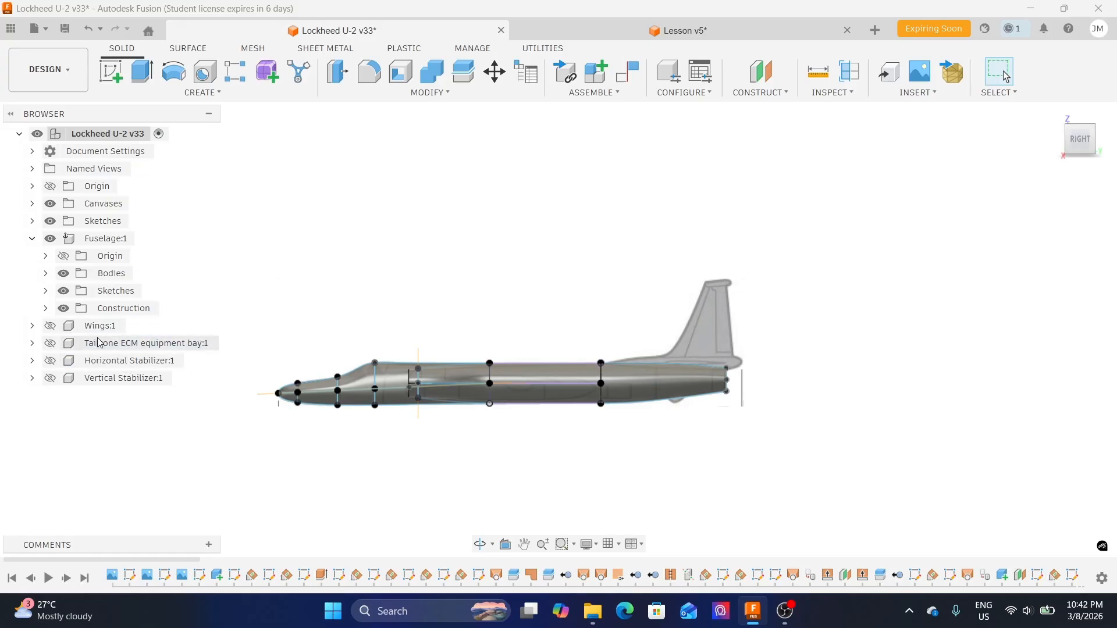
pyautogui.scroll(2, 657, 392)
pyautogui.scroll(1, 662, 396)
pyautogui.moveTo(419, 377); pyautogui.dragTo(493, 385, button='middle')
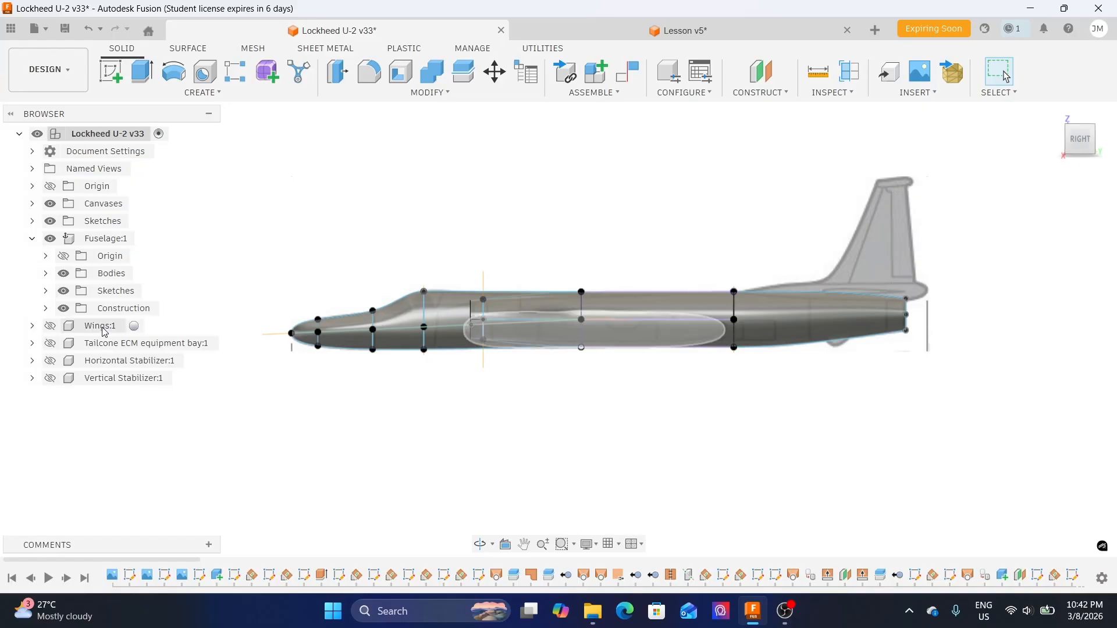
pyautogui.moveTo(883, 494); pyautogui.dragTo(771, 529, button='middle')
pyautogui.scroll(1, 659, 377)
pyautogui.moveTo(260, 376); pyautogui.dragTo(517, 359, button='middle')
pyautogui.scroll(3, 518, 364)
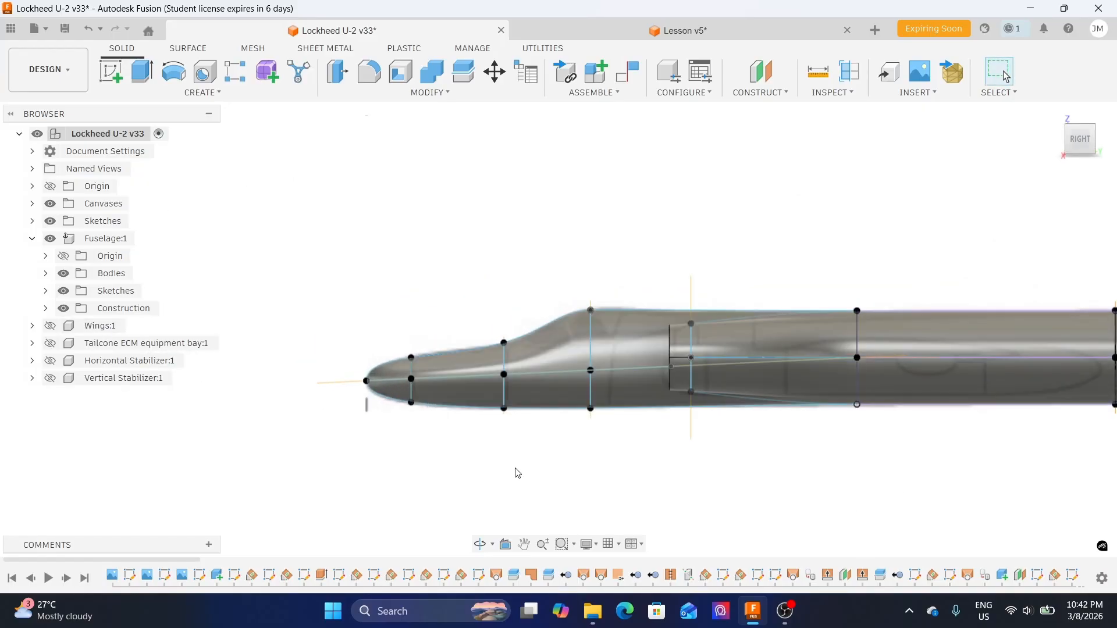
pyautogui.keyDown('shift'); pyautogui.moveTo(525, 467); pyautogui.dragTo(556, 451, button='middle'); pyautogui.keyUp('shift')
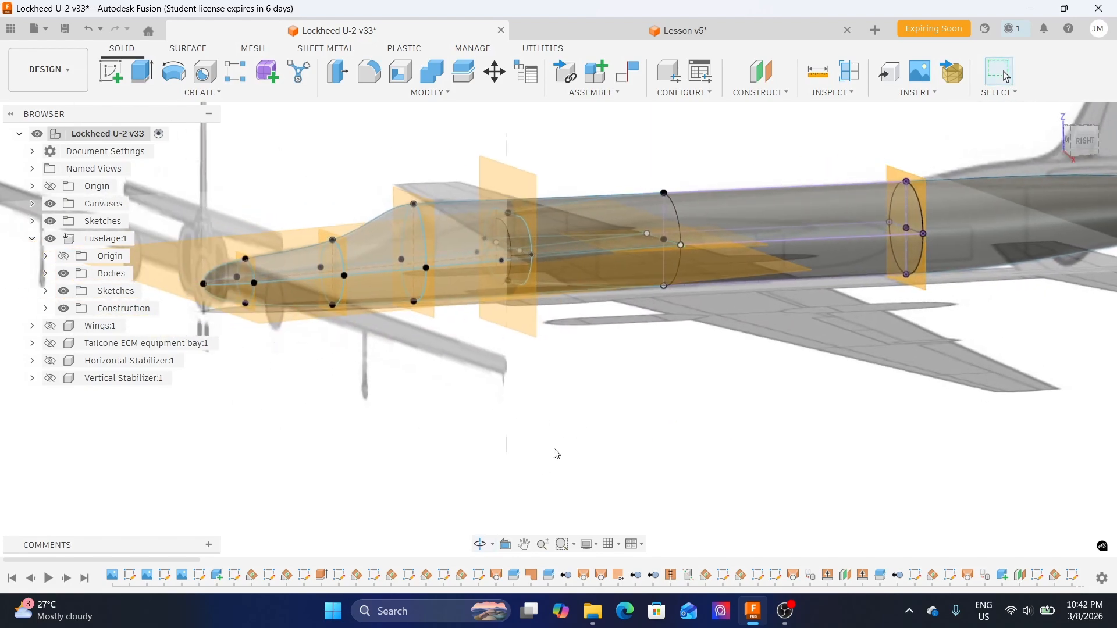
# - Hide the canvases in Lockheed U-2 v33 and examine the fuselage's section profiles and side curves from nose to tail end
pyautogui.click(50, 204)
pyautogui.keyDown('shift'); pyautogui.moveTo(520, 431); pyautogui.dragTo(605, 410, button='middle'); pyautogui.keyUp('shift')
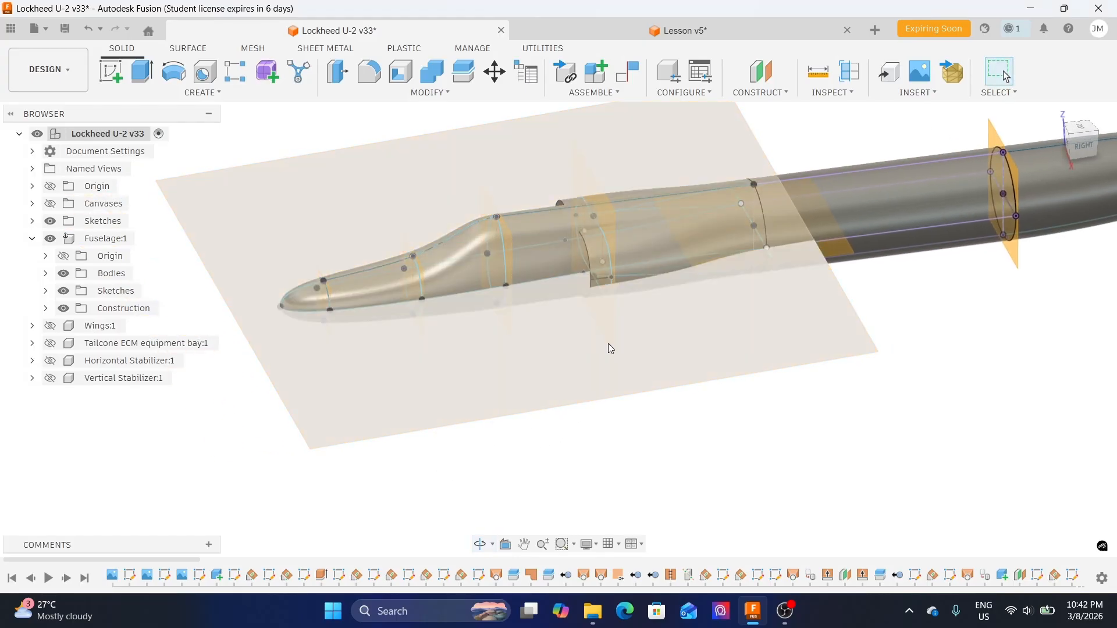
pyautogui.keyDown('shift'); pyautogui.moveTo(843, 434); pyautogui.dragTo(846, 429, button='middle'); pyautogui.keyUp('shift')
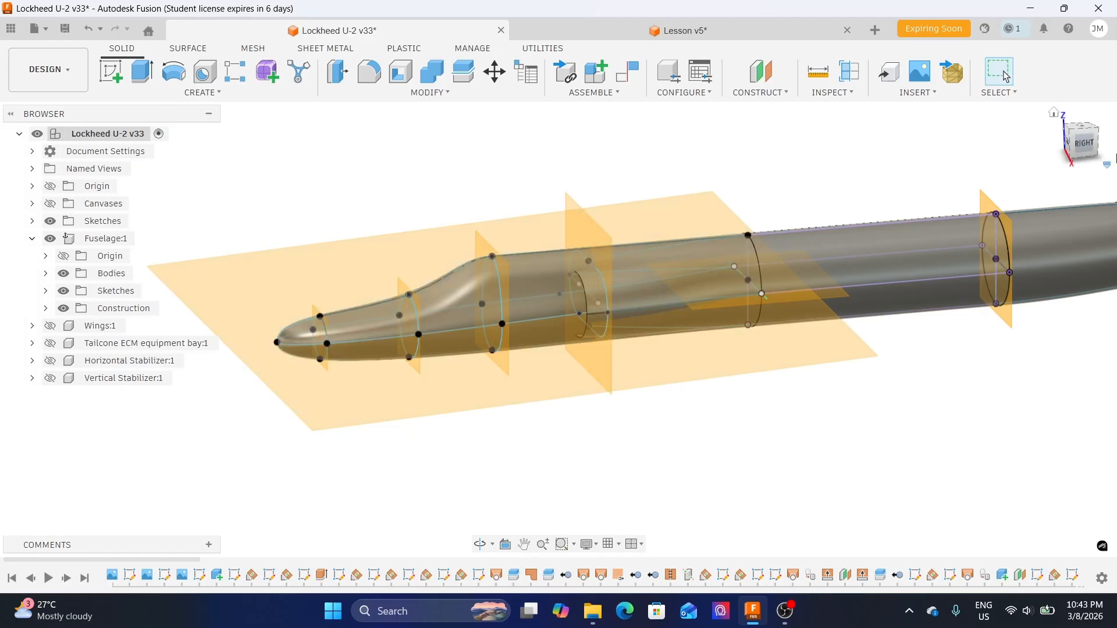
pyautogui.click(1085, 143)
pyautogui.moveTo(935, 413); pyautogui.dragTo(840, 441, button='middle')
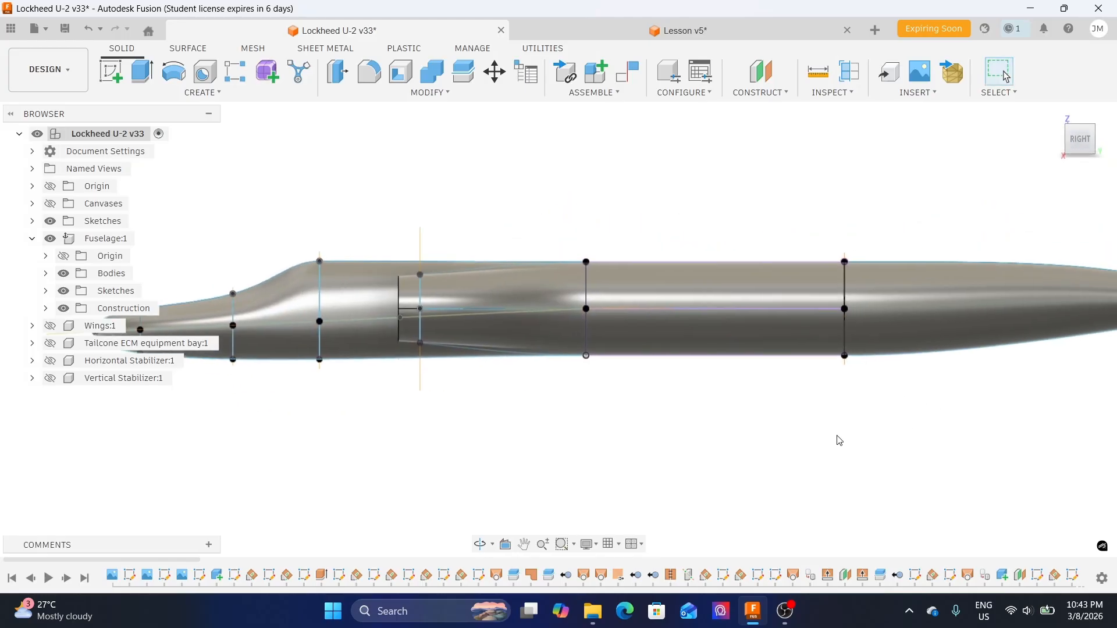
pyautogui.moveTo(940, 400); pyautogui.dragTo(799, 399, button='middle')
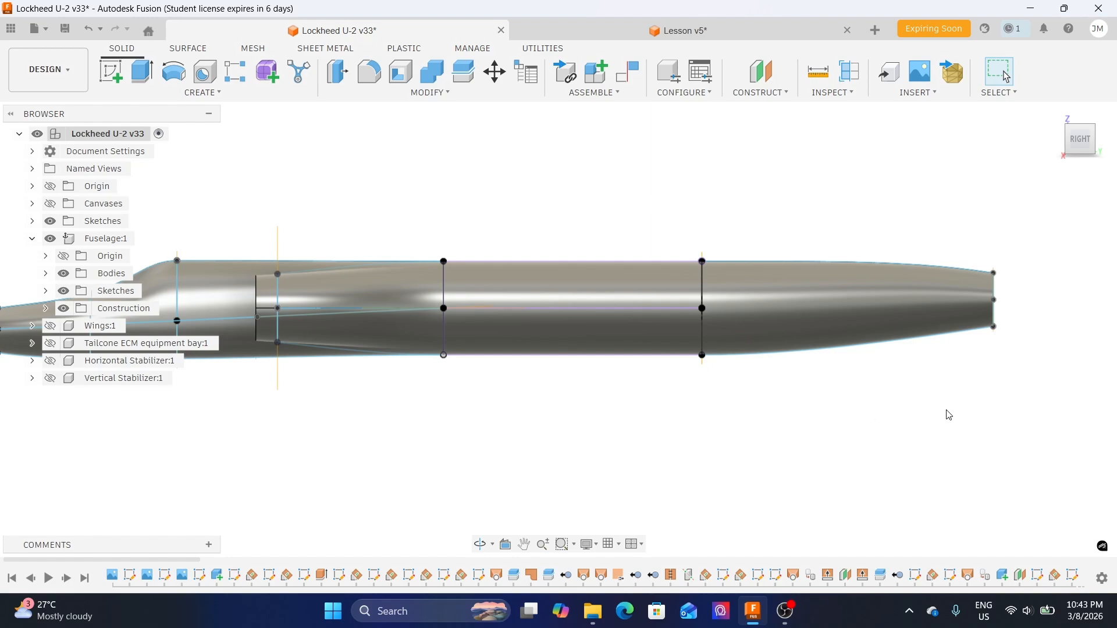
pyautogui.moveTo(1001, 396); pyautogui.dragTo(881, 399, button='middle')
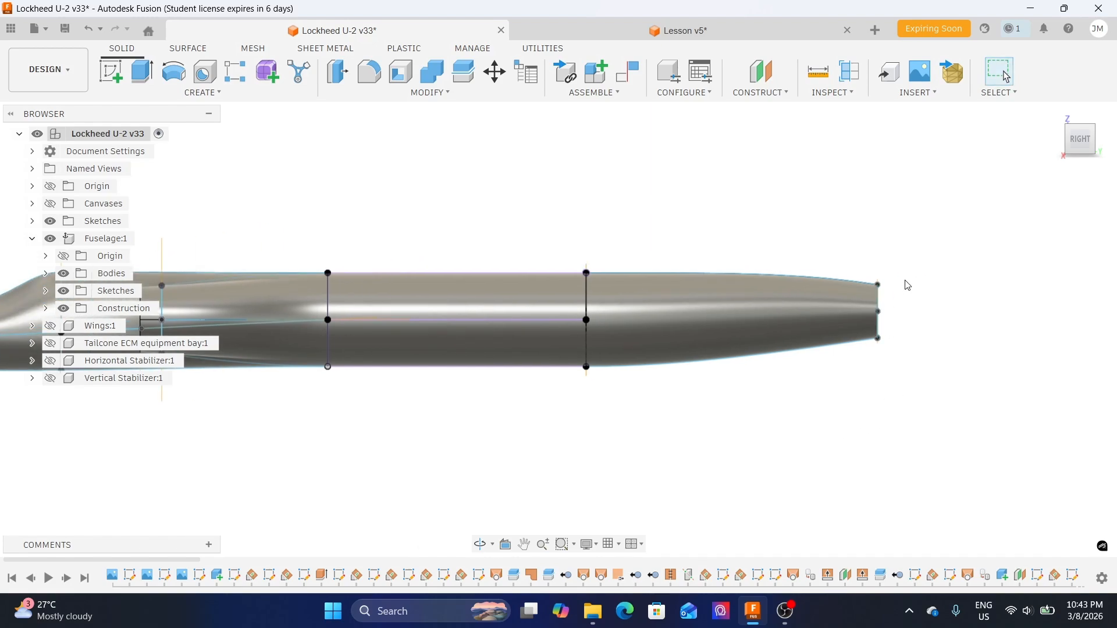
pyautogui.scroll(2, 913, 302)
# - Switch back to Lesson v5, view the fuselage from the right side, and collapse the Sketches folder
pyautogui.click(692, 33)
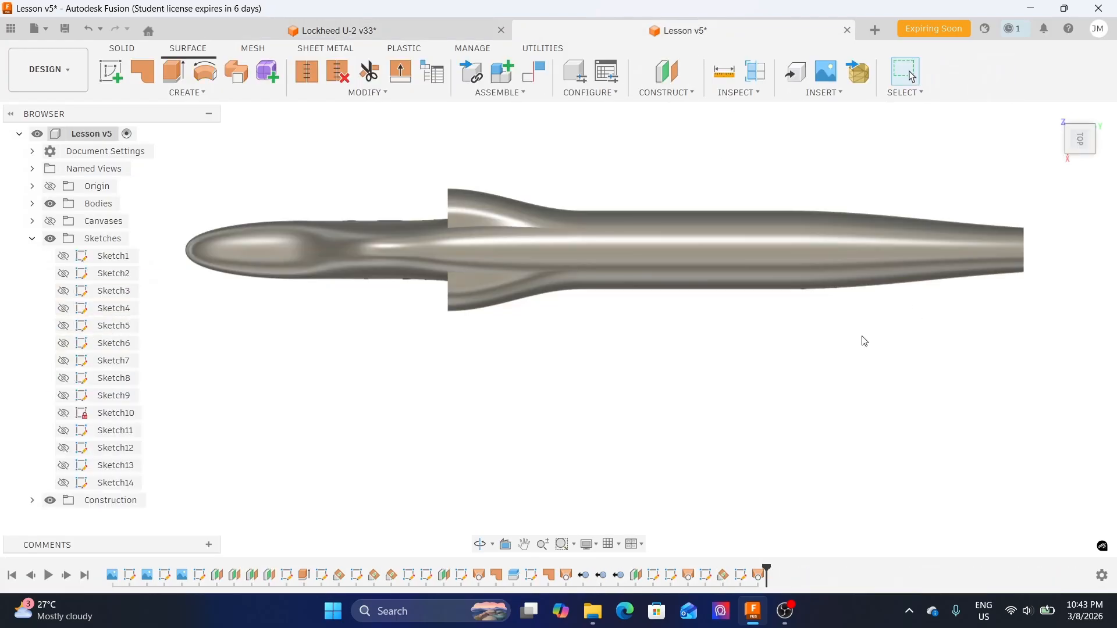
pyautogui.click(1081, 161)
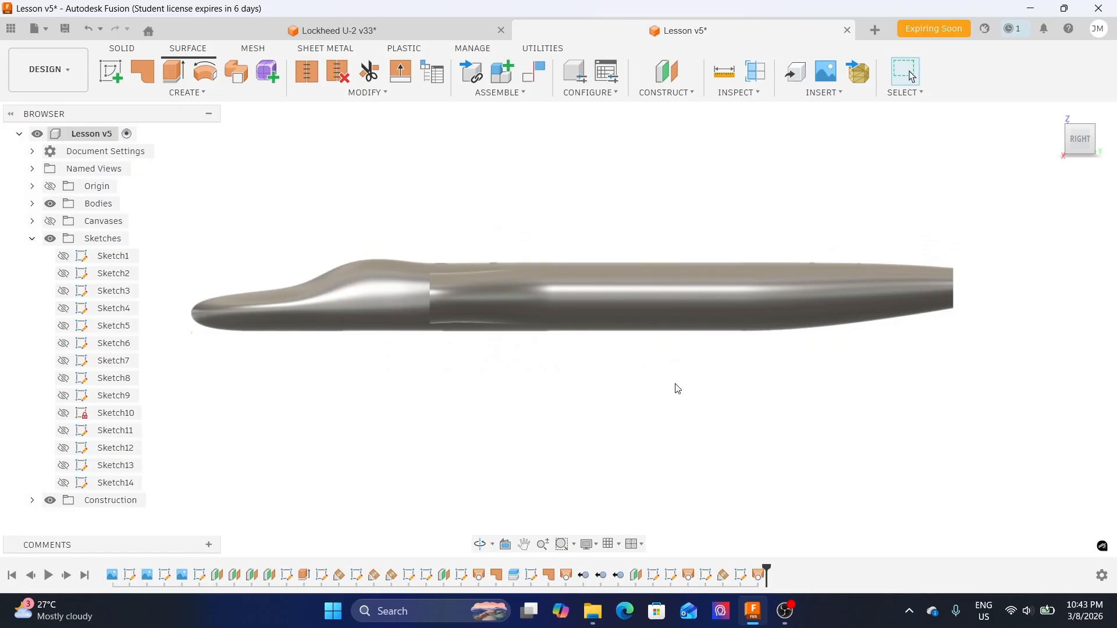
pyautogui.click(32, 239)
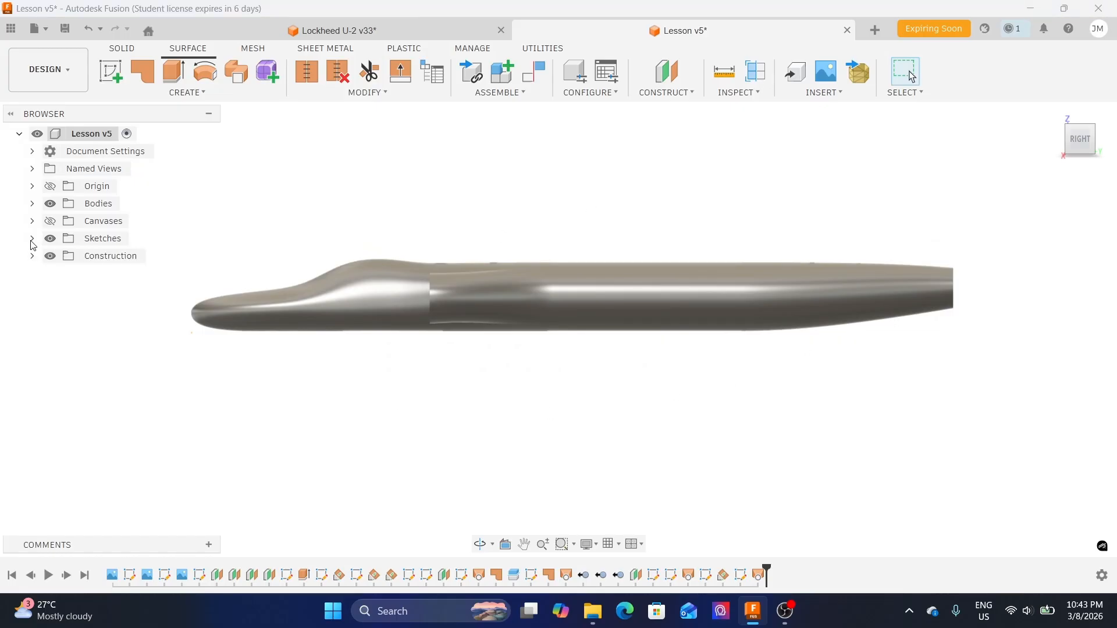
# - Set the visual style to Shaded with Visible Edges Only
pyautogui.click(574, 544)
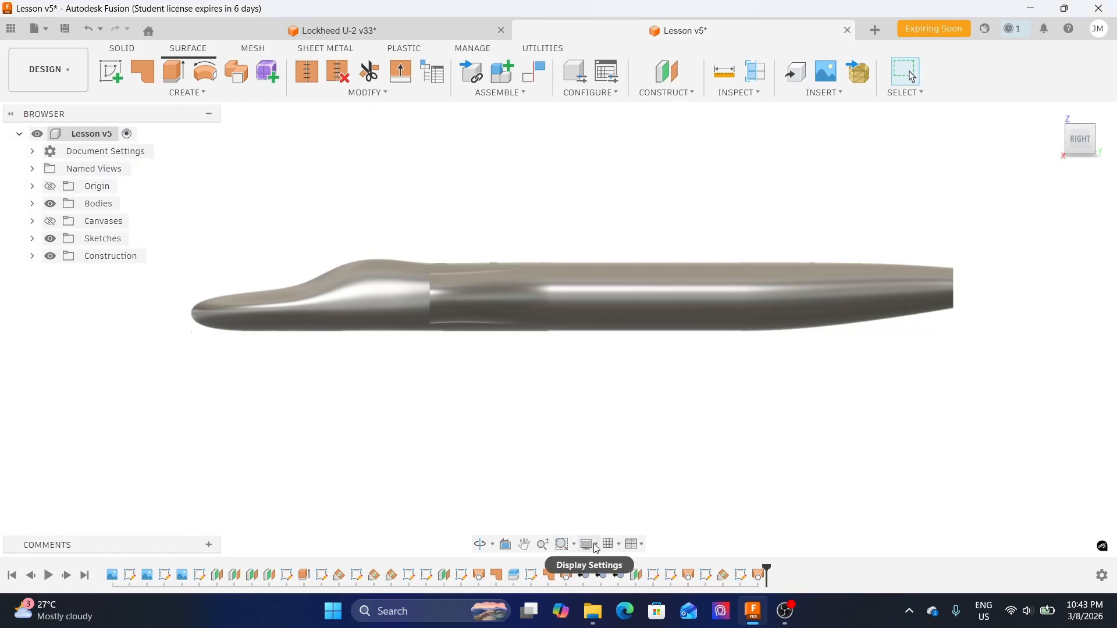
pyautogui.click(587, 545)
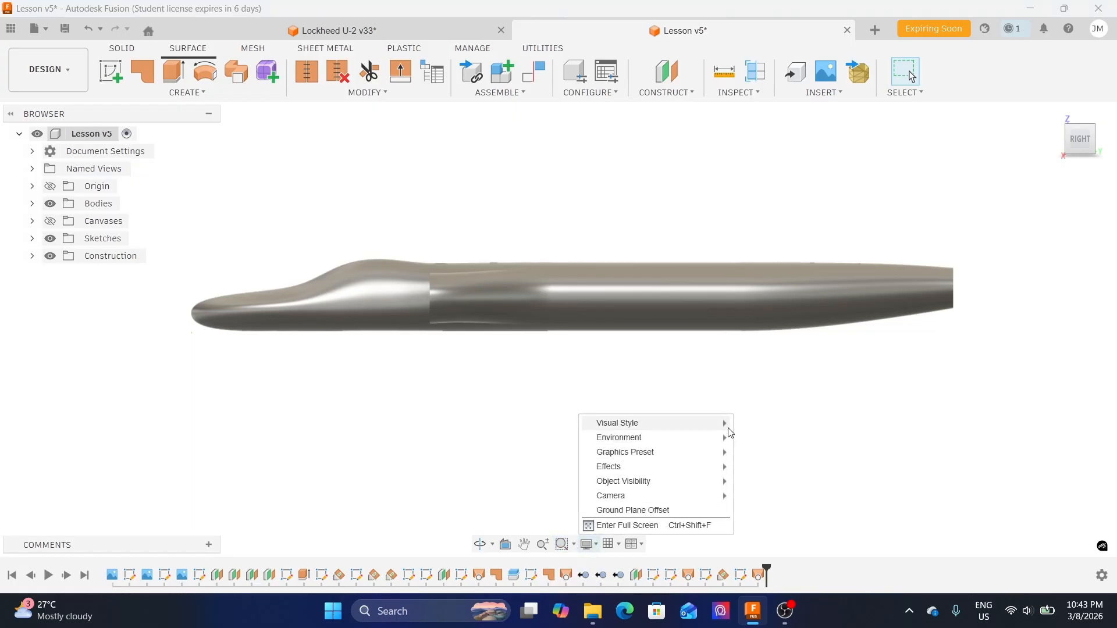
pyautogui.moveTo(733, 430)
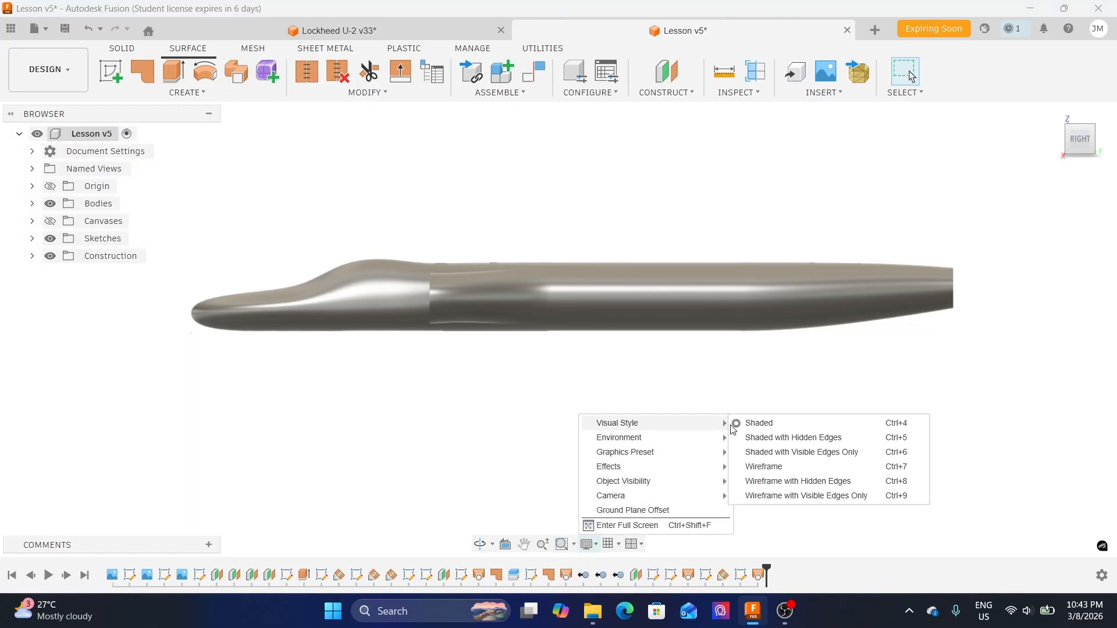
pyautogui.click(778, 452)
# - Create a new internal component named Fuselage under Lesson v5, without activating it
pyautogui.moveTo(544, 434)
pyautogui.keyDown('shift'); pyautogui.mouseDown(button='middle')
pyautogui.moveTo(593, 451)
pyautogui.moveTo(616, 424)
pyautogui.moveTo(623, 462)
pyautogui.mouseUp(button='middle'); pyautogui.keyUp('shift')
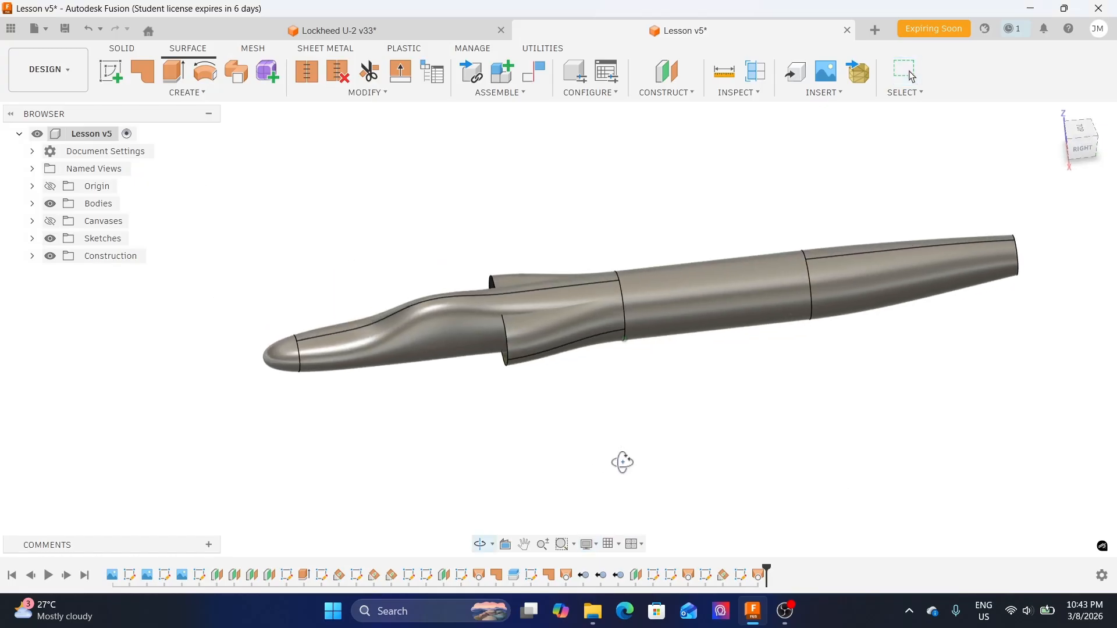
pyautogui.keyDown('shift'); pyautogui.moveTo(690, 464); pyautogui.dragTo(917, 499, button='middle'); pyautogui.keyUp('shift')
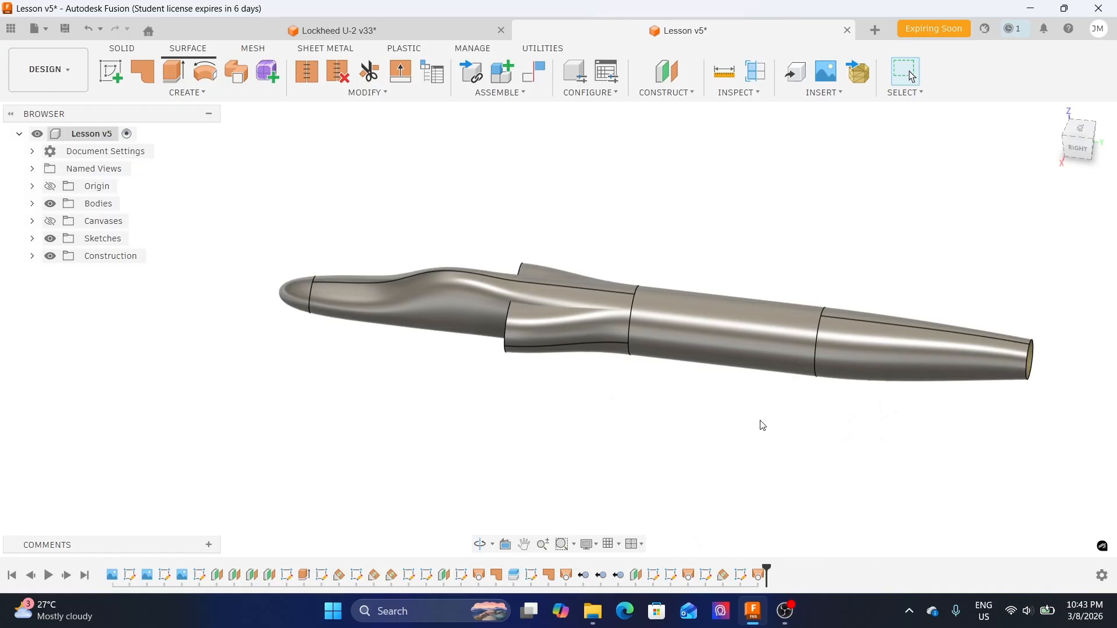
pyautogui.moveTo(755, 423); pyautogui.dragTo(659, 442, button='middle')
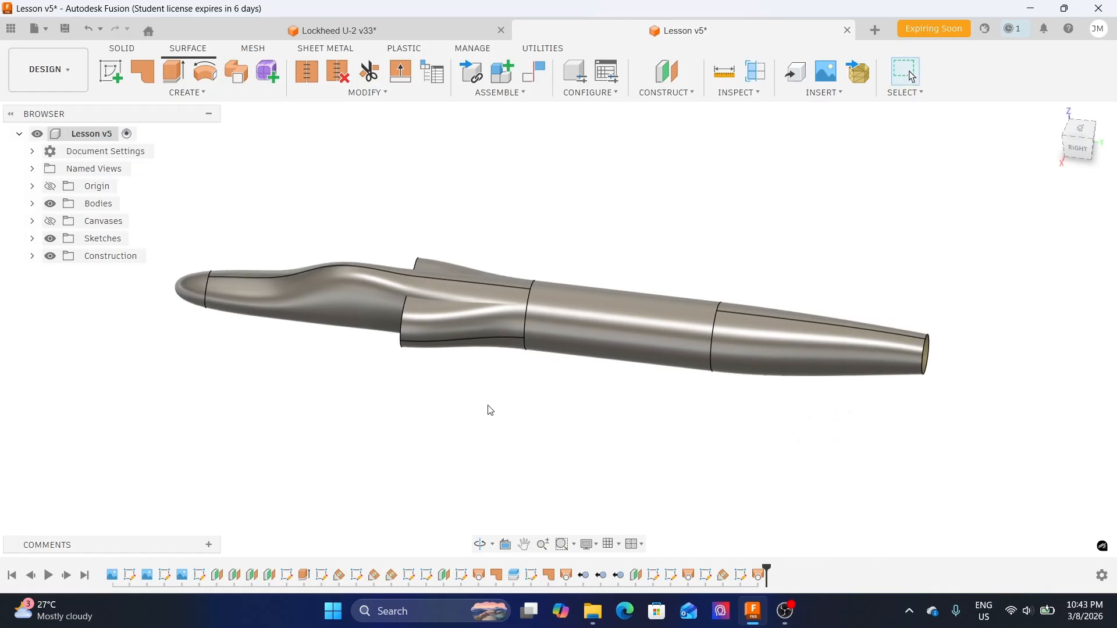
pyautogui.keyDown('shift'); pyautogui.moveTo(490, 411); pyautogui.dragTo(534, 393, button='middle'); pyautogui.keyUp('shift')
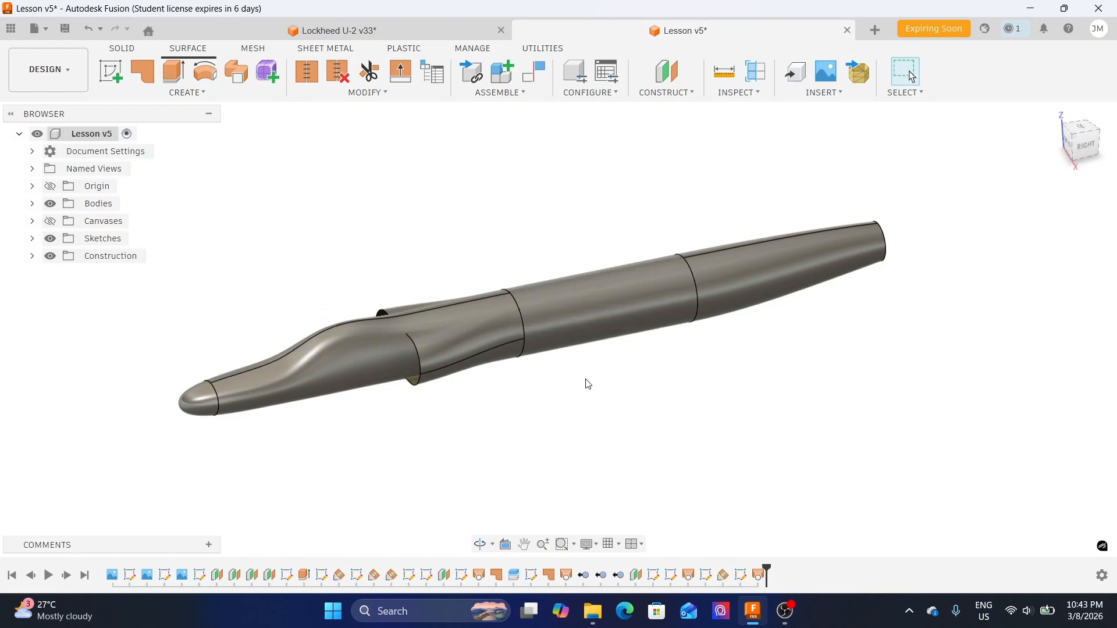
pyautogui.moveTo(610, 353); pyautogui.dragTo(621, 384, button='middle')
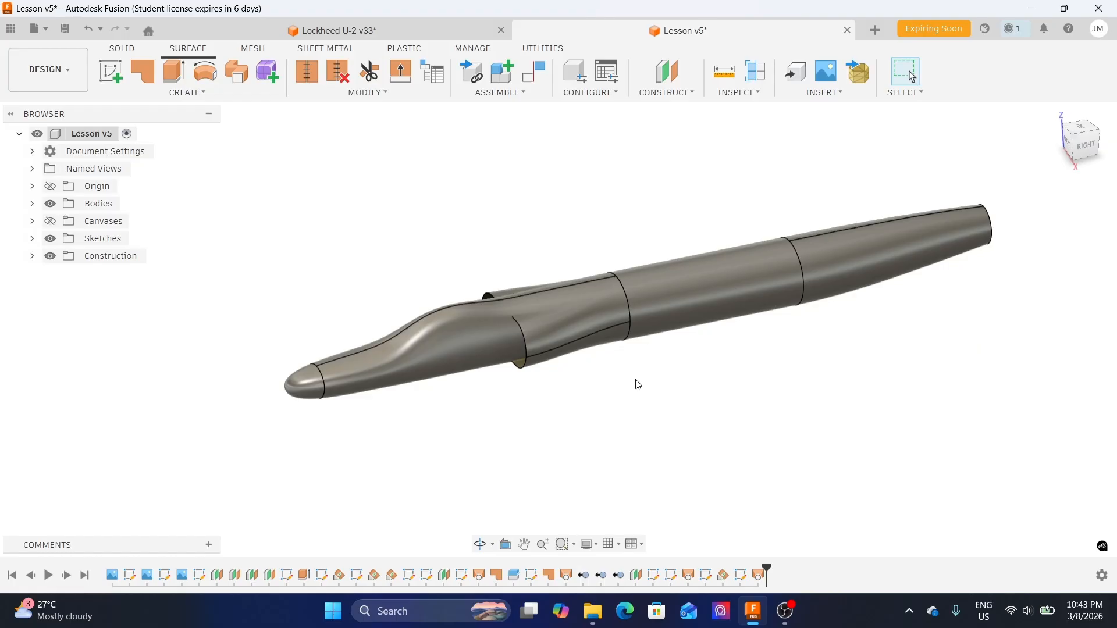
pyautogui.click(94, 139)
pyautogui.rightClick(93, 138)
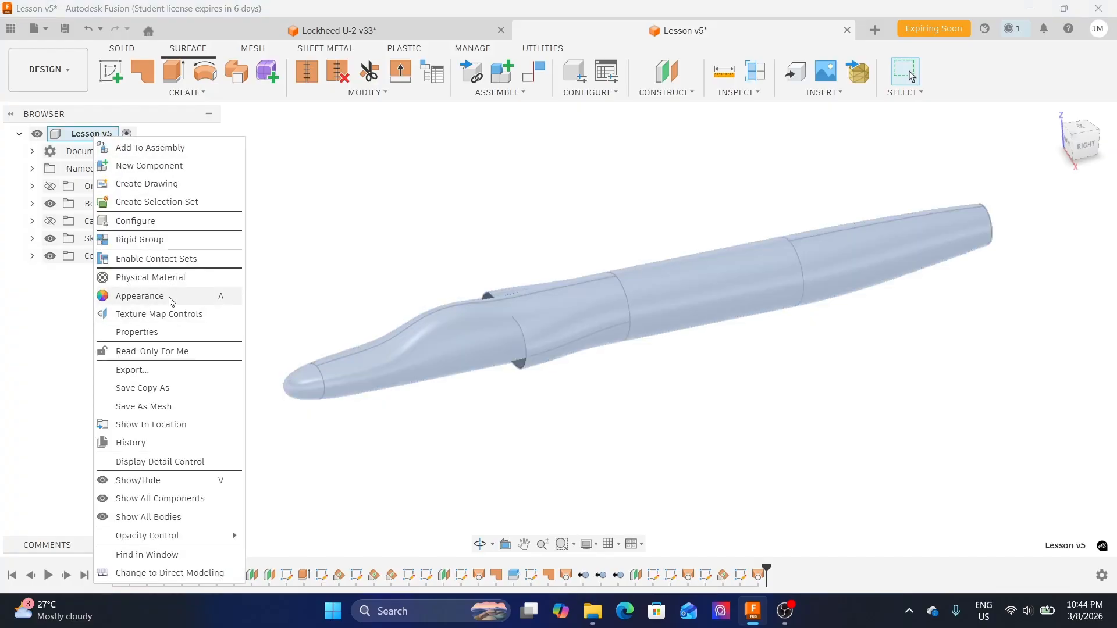
pyautogui.click(166, 170)
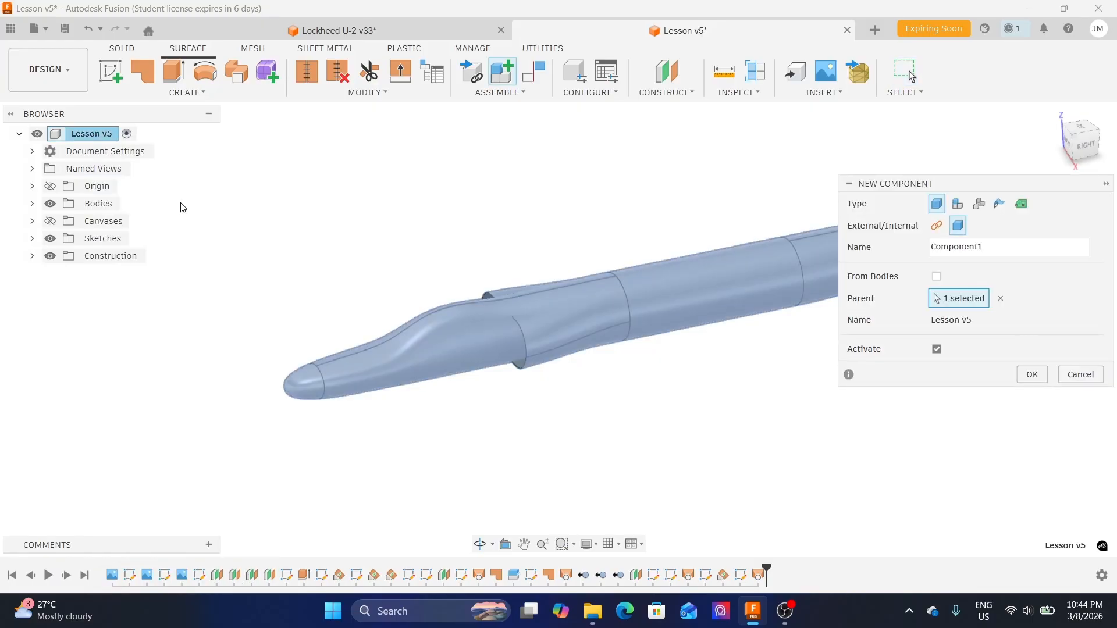
pyautogui.click(937, 348)
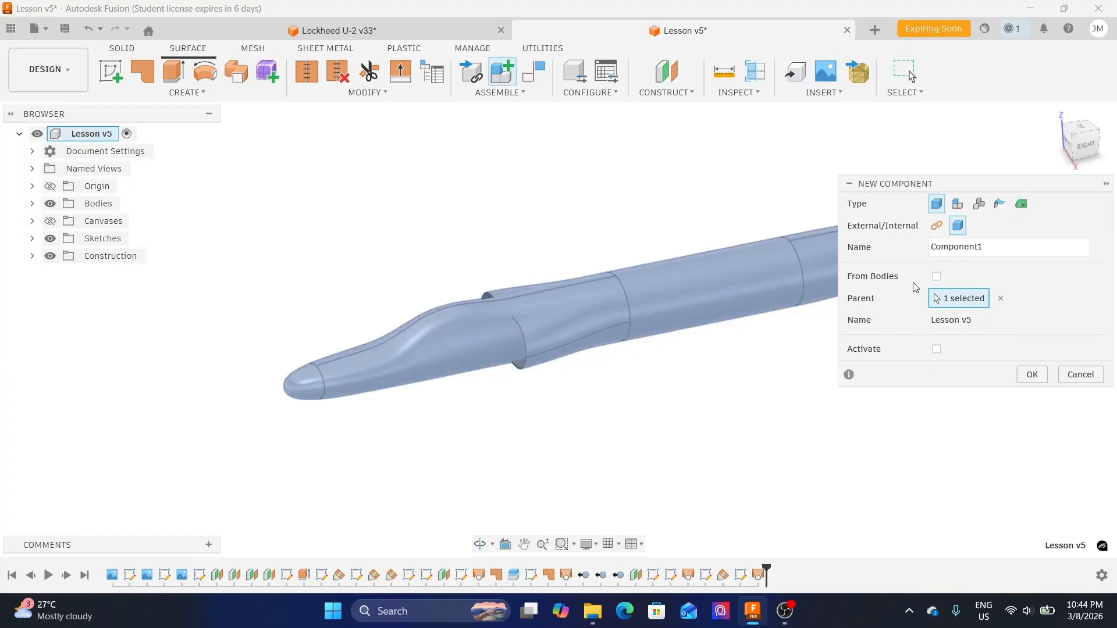
pyautogui.moveTo(998, 246); pyautogui.dragTo(936, 247)
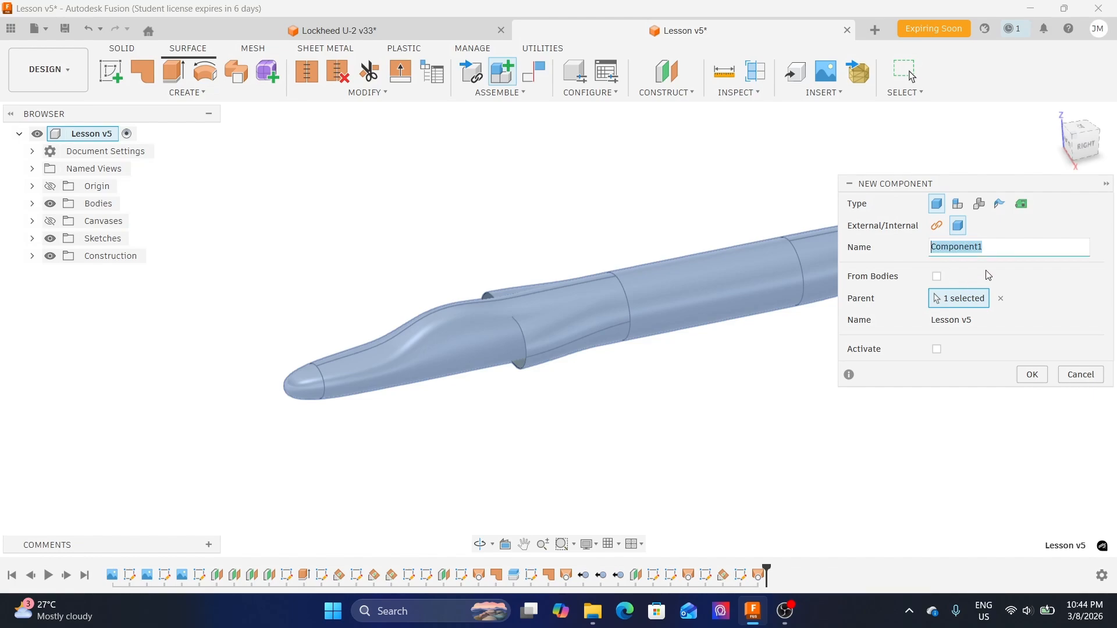
pyautogui.write('Fuselage')
pyautogui.click(1032, 374)
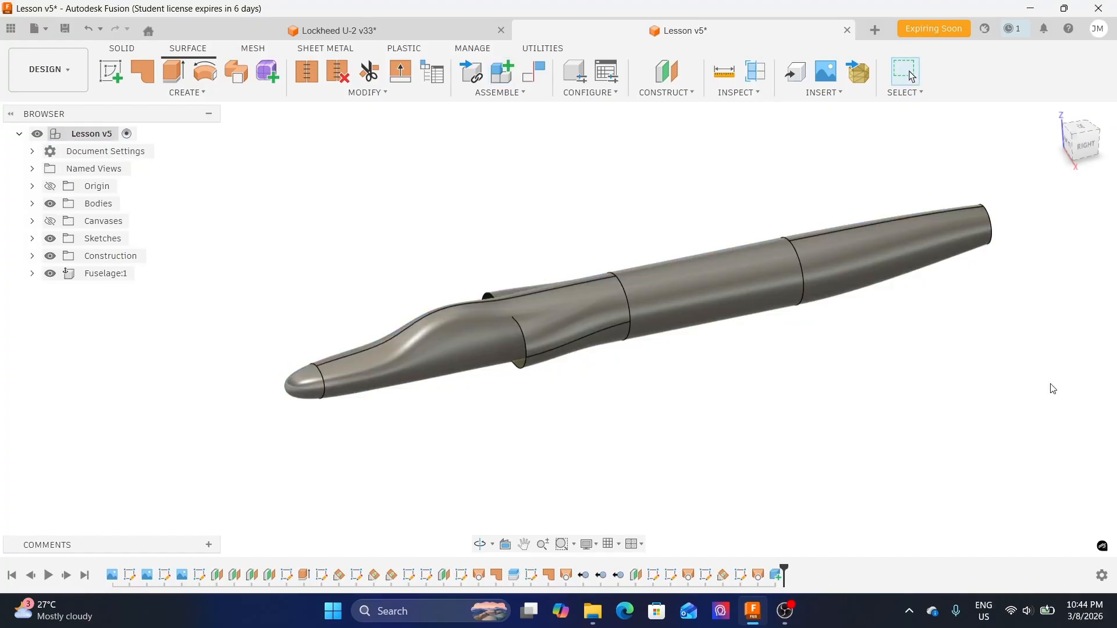
# - Examine the contents of the Fuselage component and the root Bodies and Sketches folders, previewing Sketch3 in the model
pyautogui.moveTo(870, 368); pyautogui.dragTo(894, 354, button='middle')
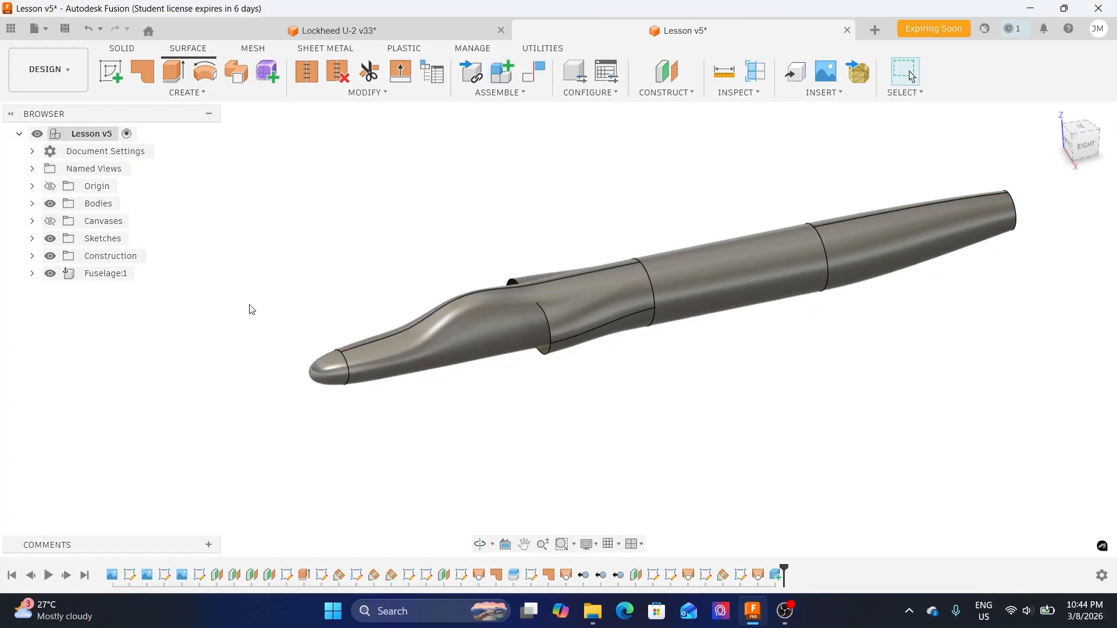
pyautogui.click(32, 274)
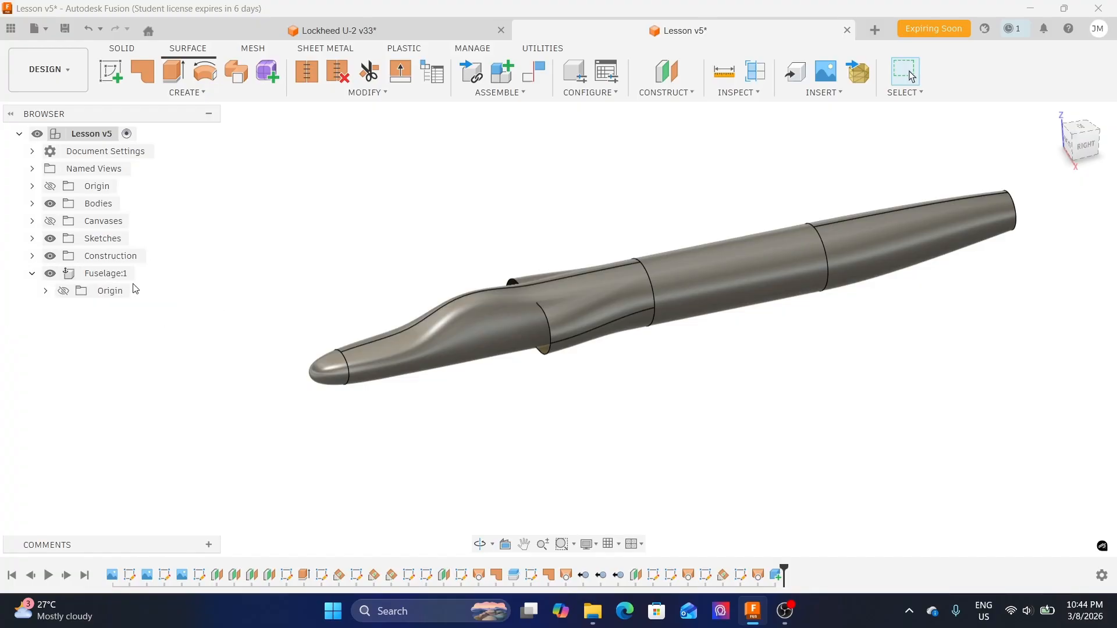
pyautogui.click(32, 204)
pyautogui.click(32, 204)
pyautogui.click(32, 239)
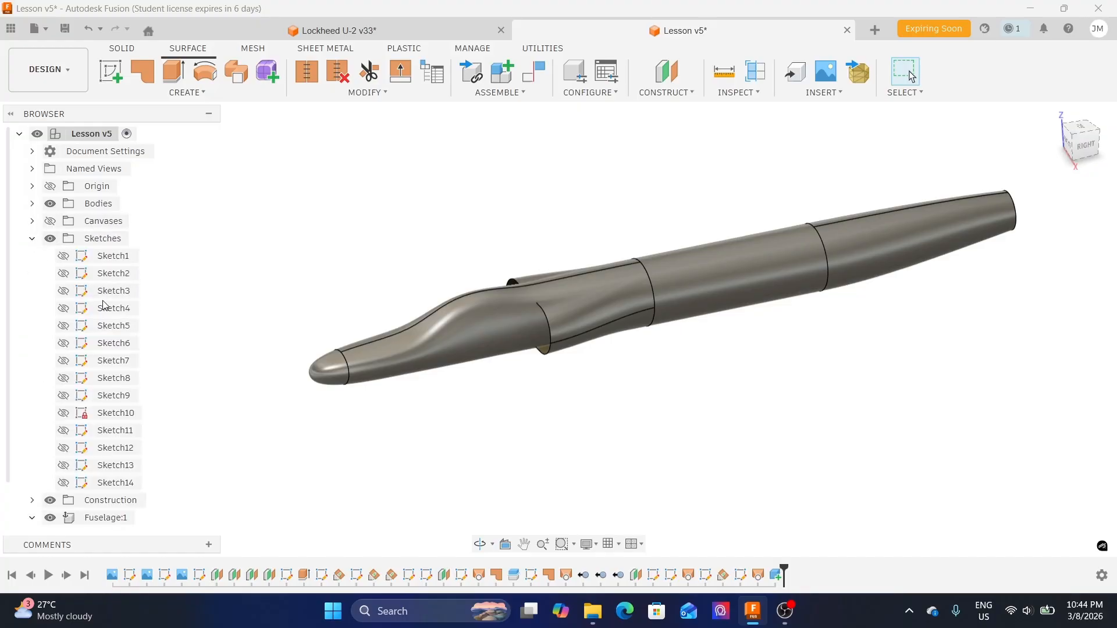
pyautogui.scroll(-1, 113, 289)
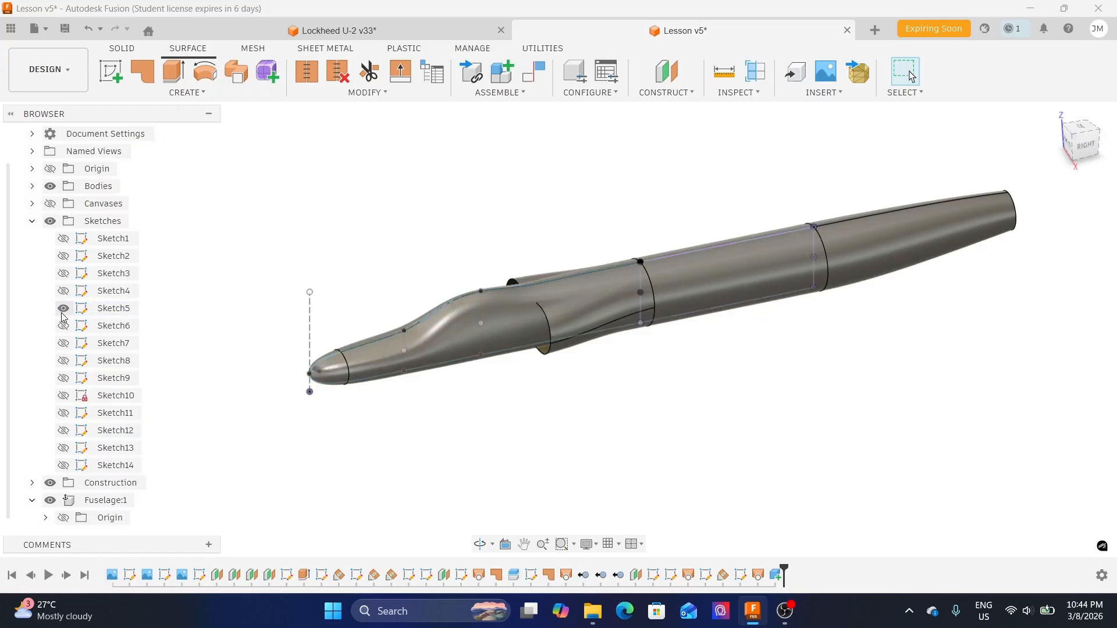
pyautogui.click(66, 274)
pyautogui.click(65, 273)
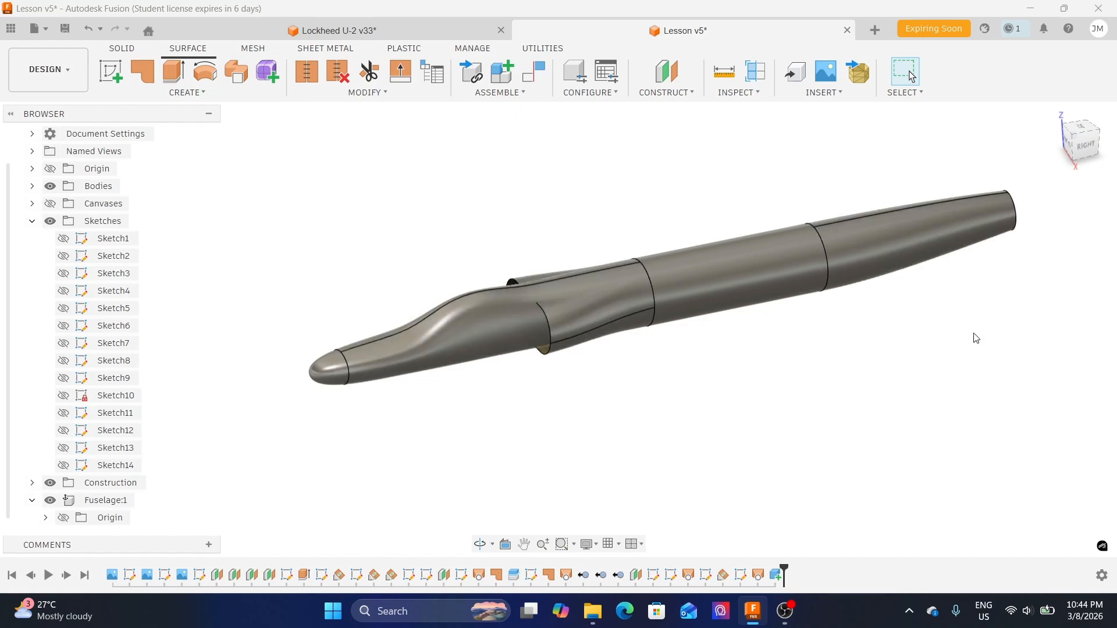
# - Show the fuselage sketches Sketch4 through Sketch14, leaving Sketch1 to Sketch3 hidden
pyautogui.click(63, 291)
pyautogui.click(63, 466)
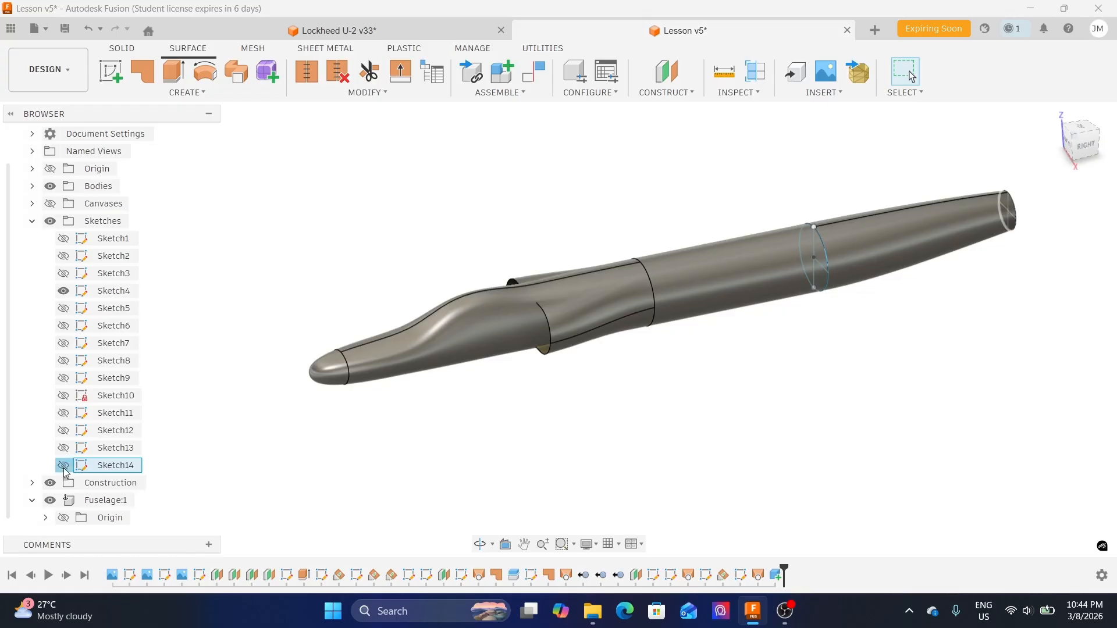
pyautogui.click(63, 448)
pyautogui.click(63, 430)
pyautogui.click(64, 413)
pyautogui.click(63, 395)
pyautogui.click(63, 378)
pyautogui.click(64, 360)
pyautogui.click(63, 344)
pyautogui.click(64, 326)
pyautogui.click(64, 308)
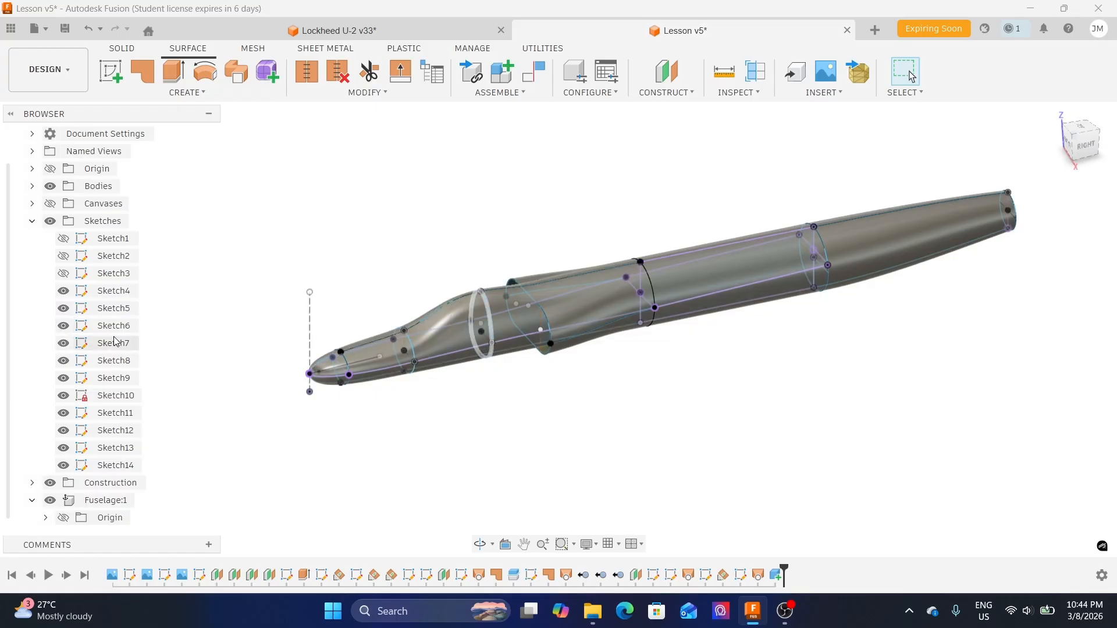
# - Move Sketch4 through Sketch14 together into the Fuselage component
pyautogui.click(114, 290)
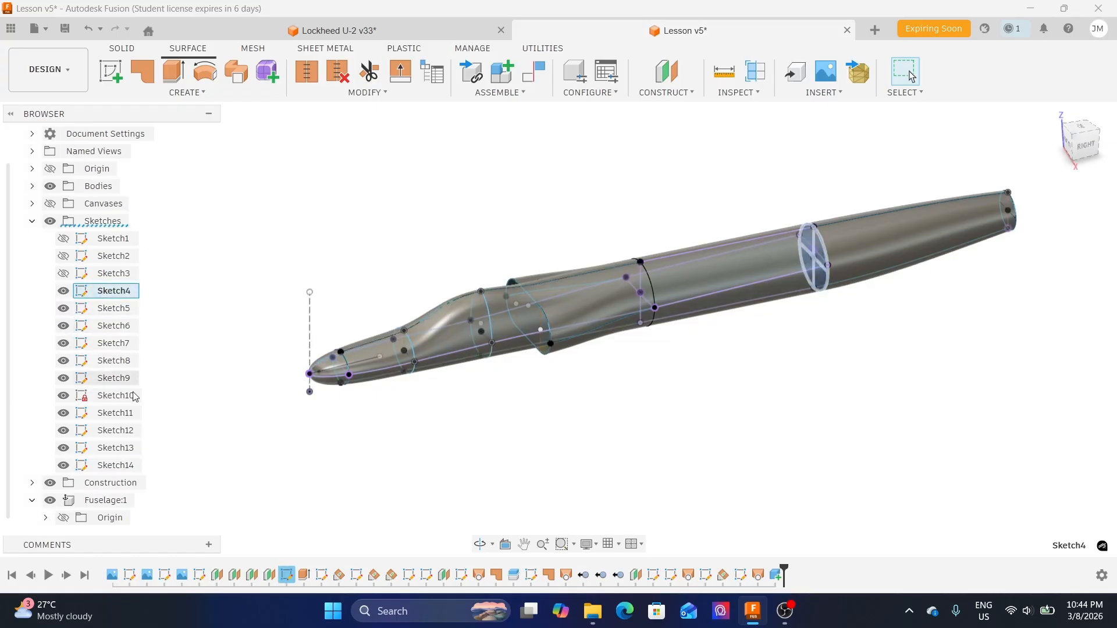
pyautogui.keyDown('shift'); pyautogui.click(120, 466); pyautogui.keyUp('shift')
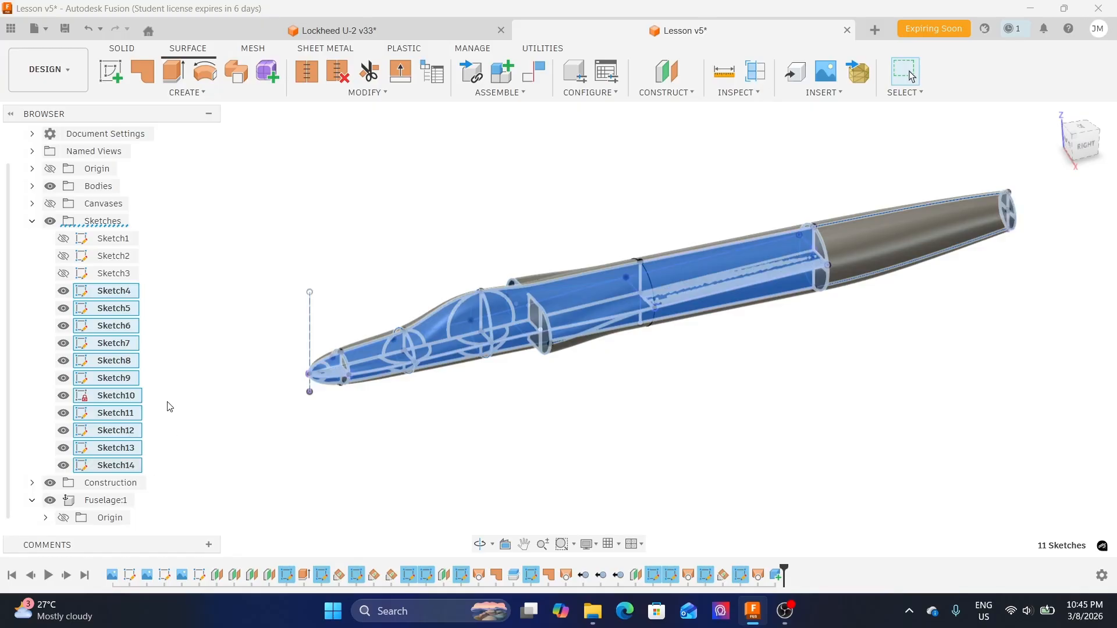
pyautogui.moveTo(104, 293)
pyautogui.mouseDown()
pyautogui.moveTo(133, 291)
pyautogui.moveTo(174, 338)
pyautogui.moveTo(156, 459)
pyautogui.moveTo(112, 504)
pyautogui.mouseUp()
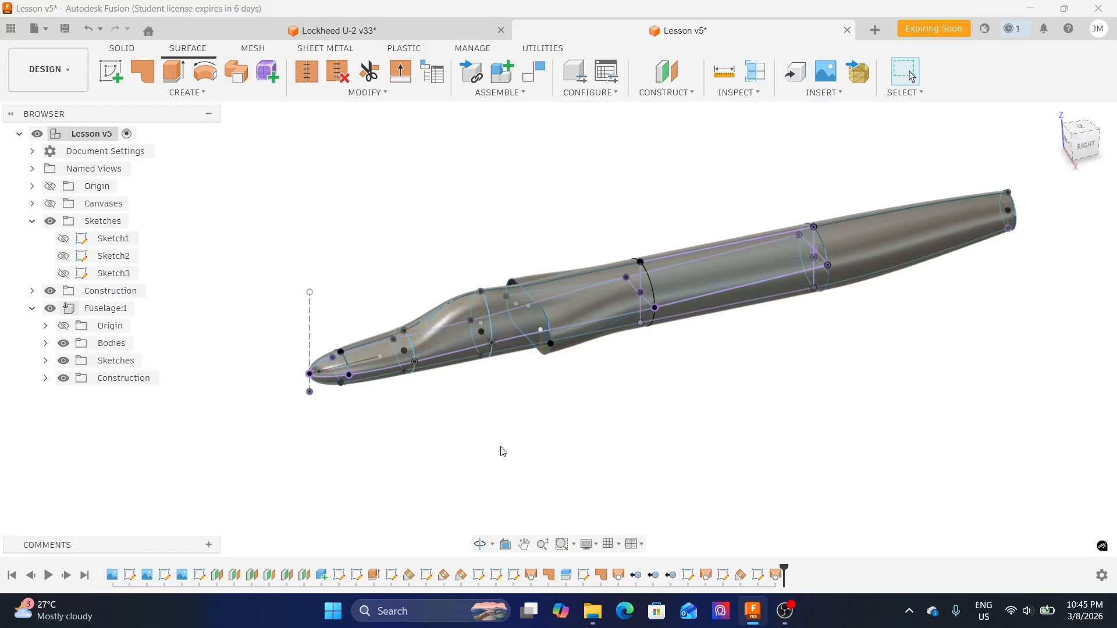
# - Inspect the relocated fuselage geometry and undo the move of the sketches into the Fuselage component
pyautogui.scroll(3, 425, 330)
pyautogui.scroll(-1, 525, 325)
pyautogui.moveTo(745, 341); pyautogui.dragTo(643, 363, button='middle')
pyautogui.moveTo(718, 375); pyautogui.dragTo(828, 353, button='middle')
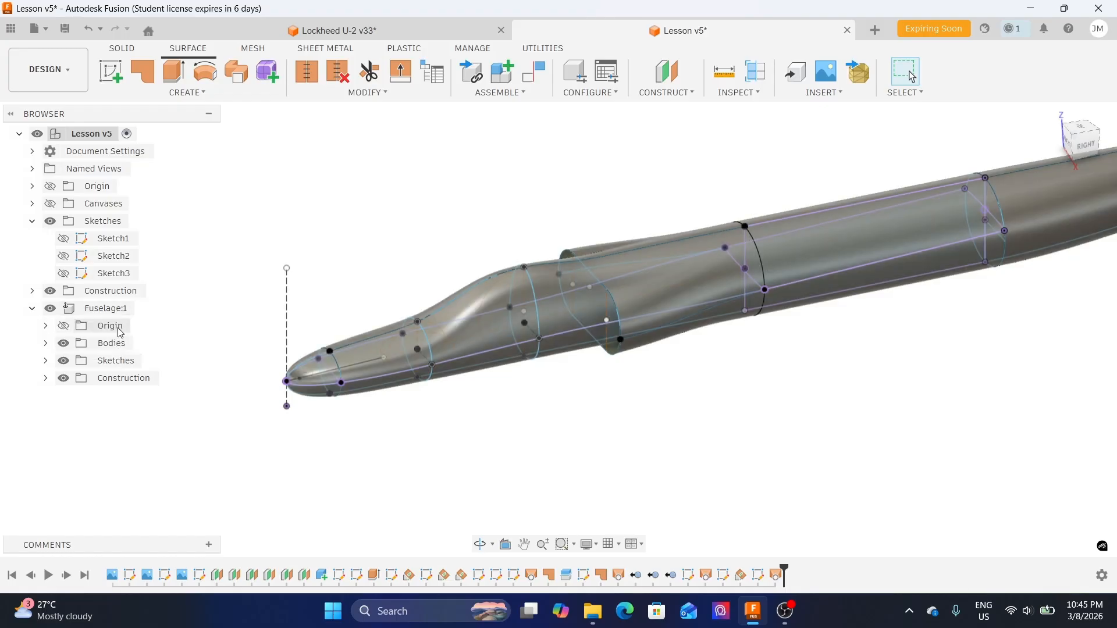
pyautogui.moveTo(220, 273); pyautogui.dragTo(169, 307, button='middle')
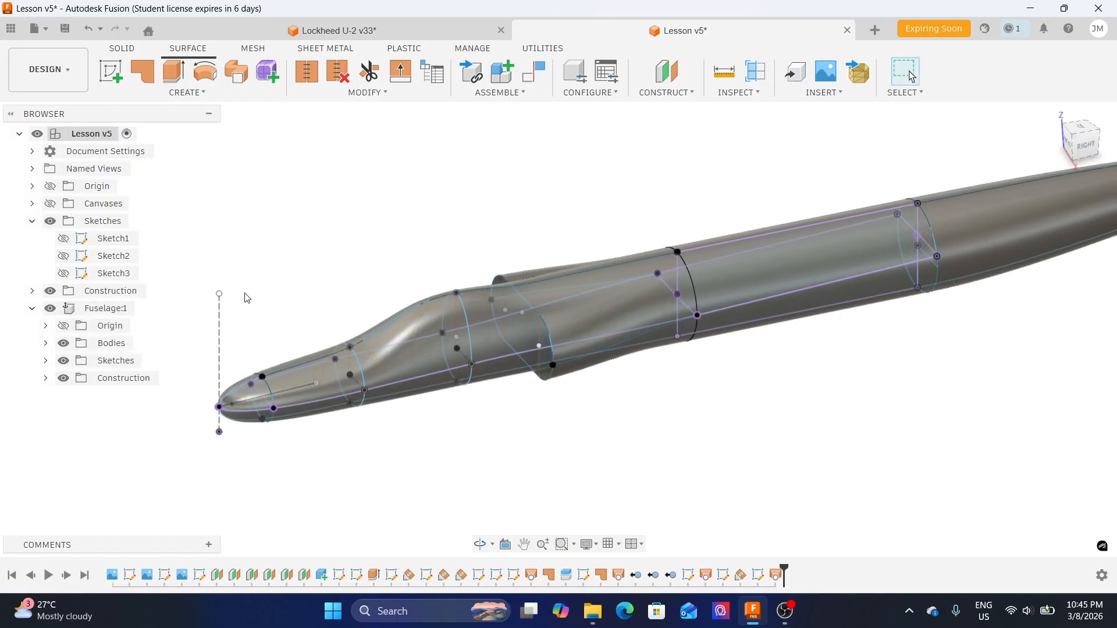
pyautogui.moveTo(234, 298); pyautogui.dragTo(293, 279, button='middle')
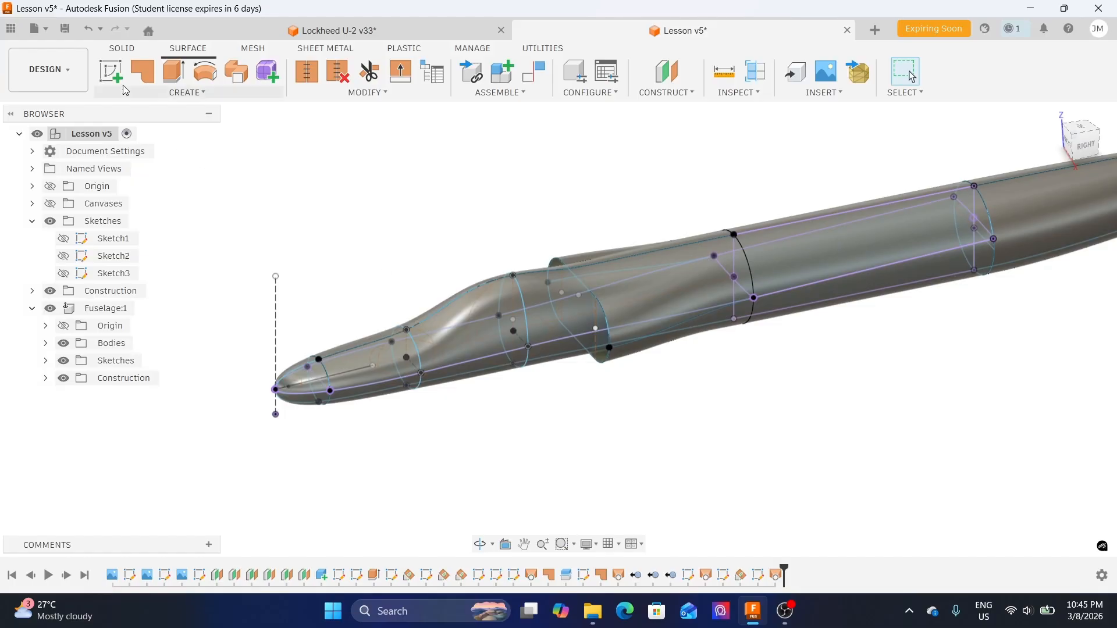
pyautogui.hotkey('ctrl', 'z')
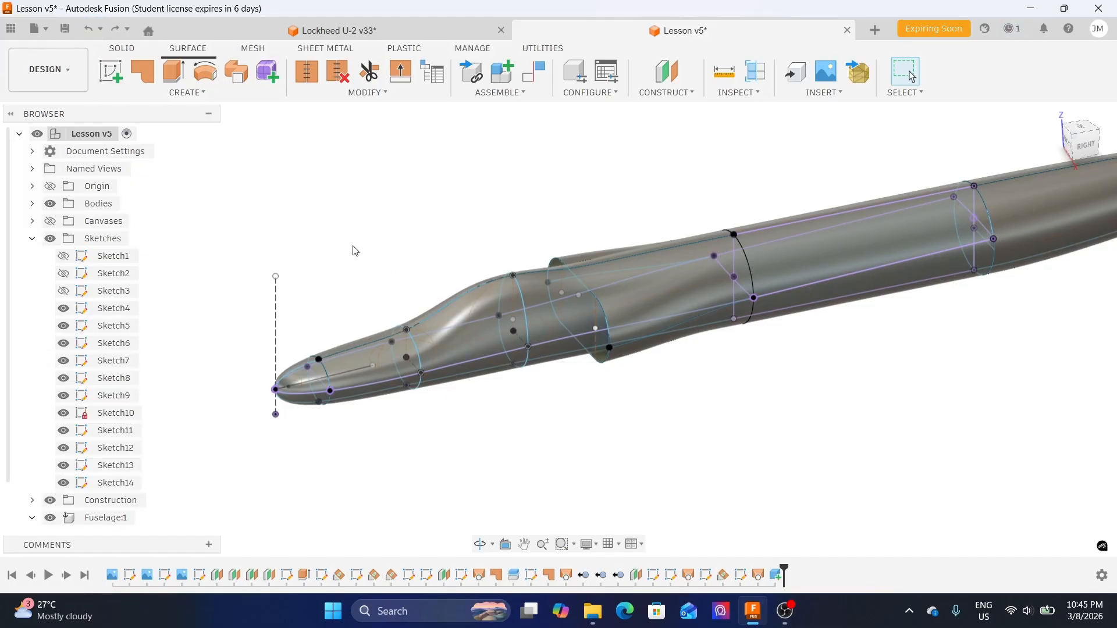
# - Try moving only Body1 into the Fuselage component, check that component's Bodies folder, and undo the move
pyautogui.click(32, 206)
pyautogui.scroll(-2, 109, 228)
pyautogui.scroll(1, 112, 234)
pyautogui.moveTo(112, 188); pyautogui.dragTo(111, 484)
pyautogui.click(45, 517)
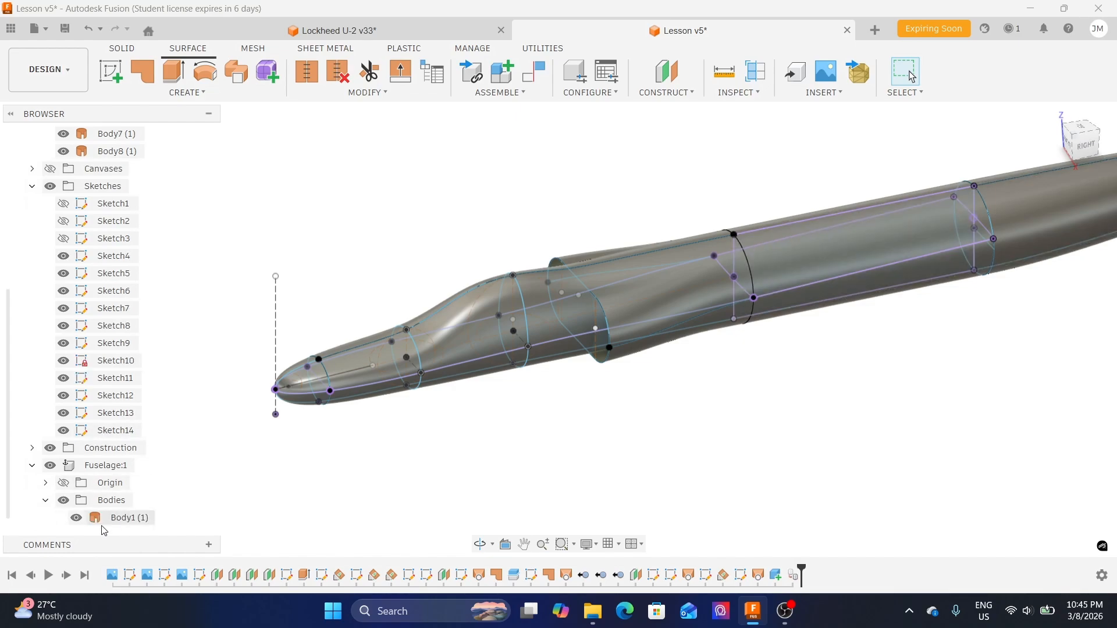
pyautogui.click(46, 504)
pyautogui.click(88, 28)
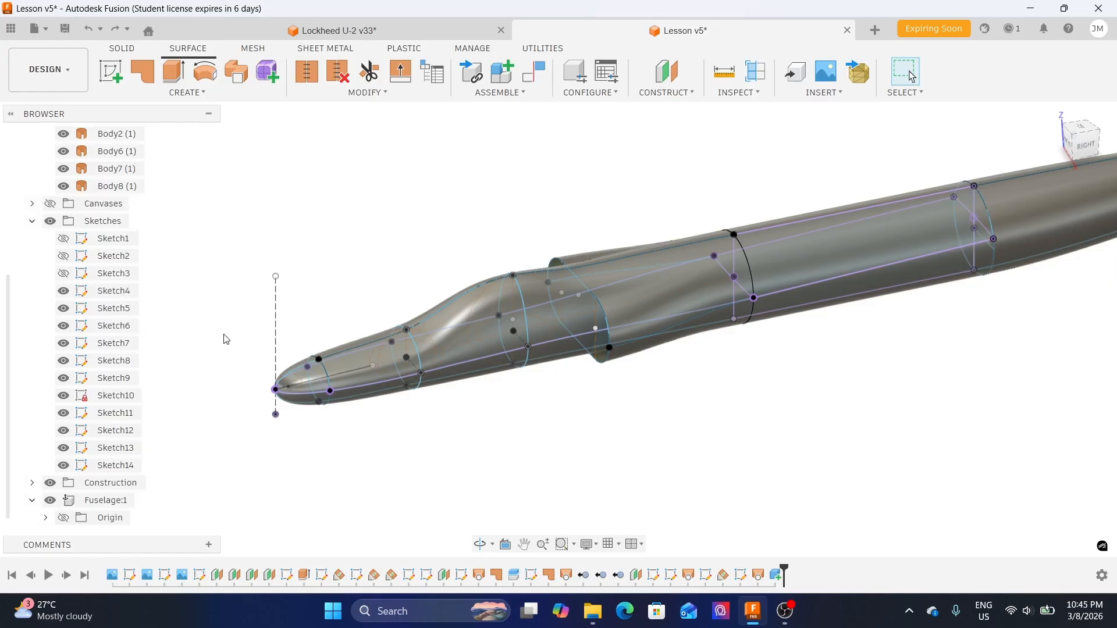
pyautogui.moveTo(198, 335); pyautogui.dragTo(243, 309, button='middle')
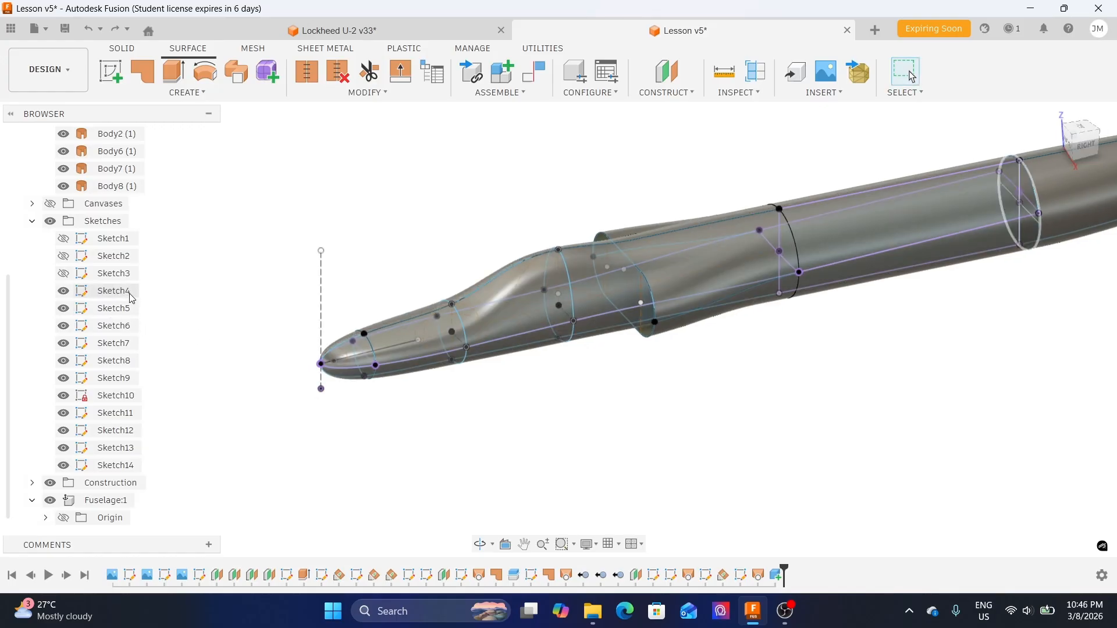
pyautogui.click(63, 272)
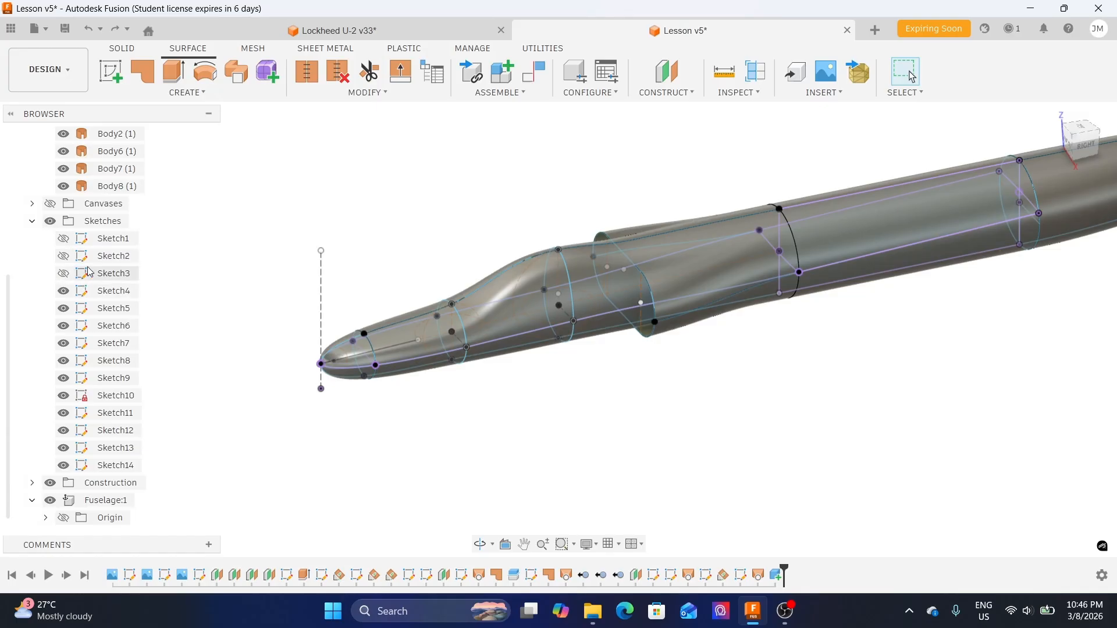
pyautogui.click(113, 292)
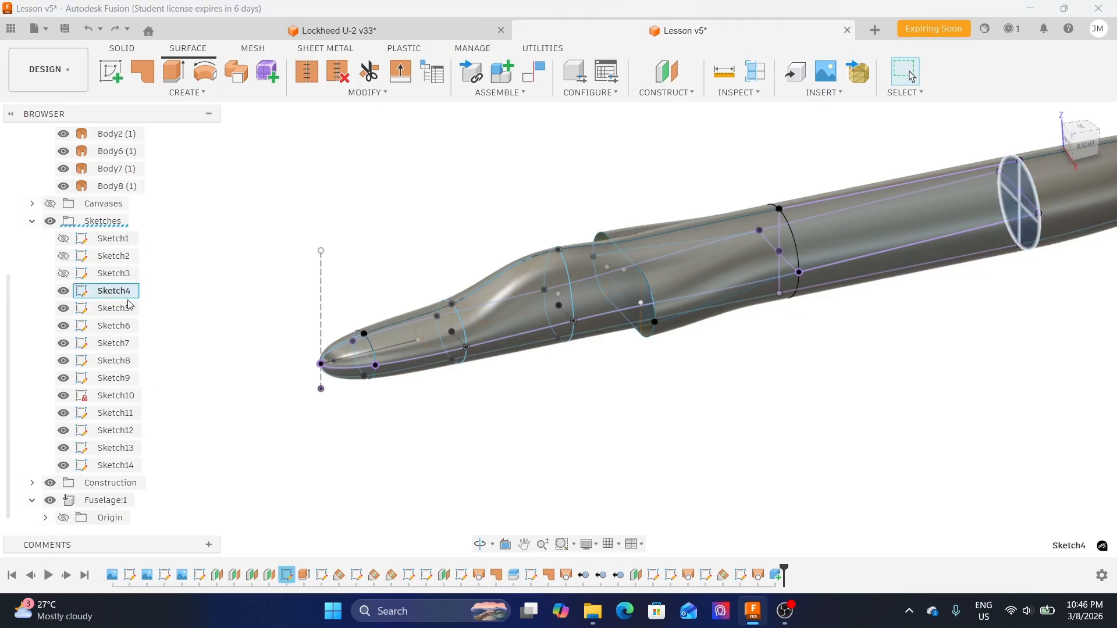
pyautogui.keyDown('shift'); pyautogui.click(128, 469); pyautogui.keyUp('shift')
pyautogui.press('Escape')
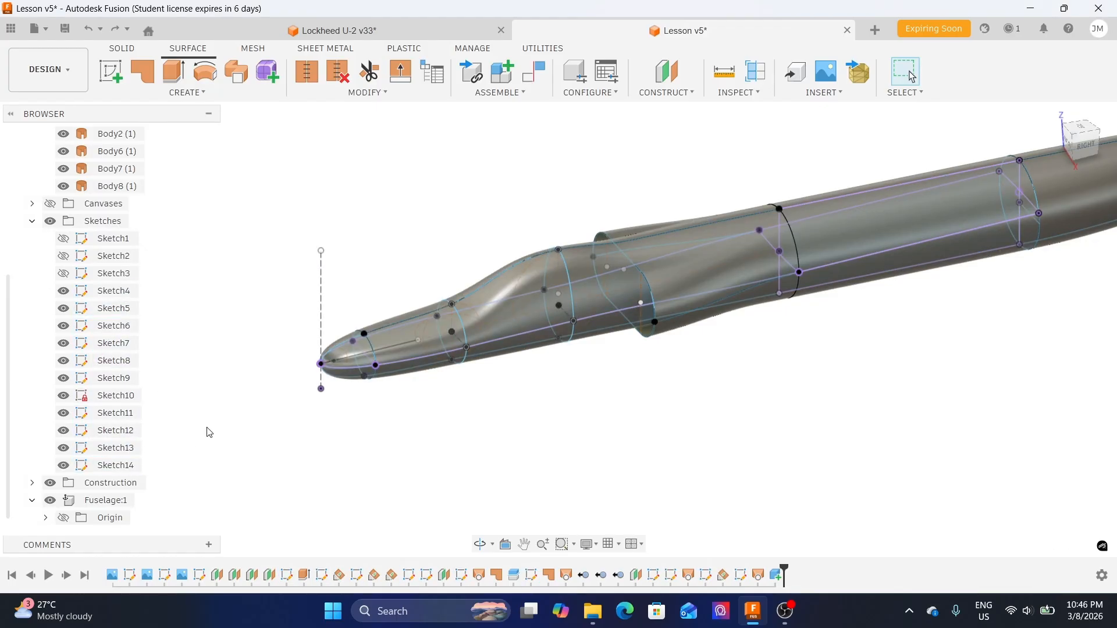
pyautogui.click(116, 292)
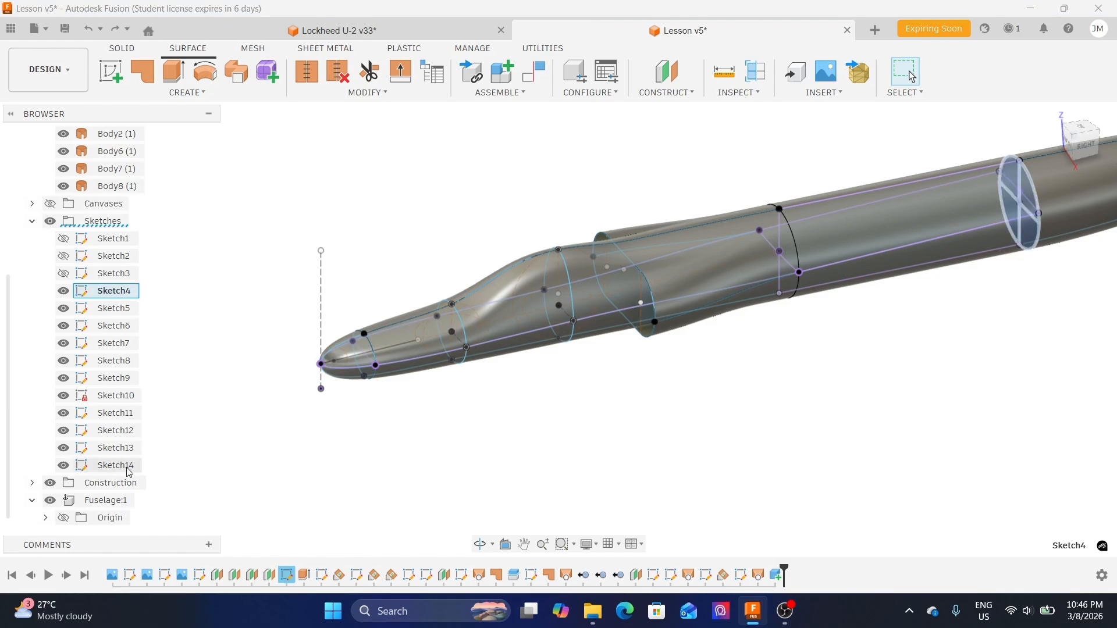
pyautogui.keyDown('shift'); pyautogui.click(116, 465); pyautogui.keyUp('shift')
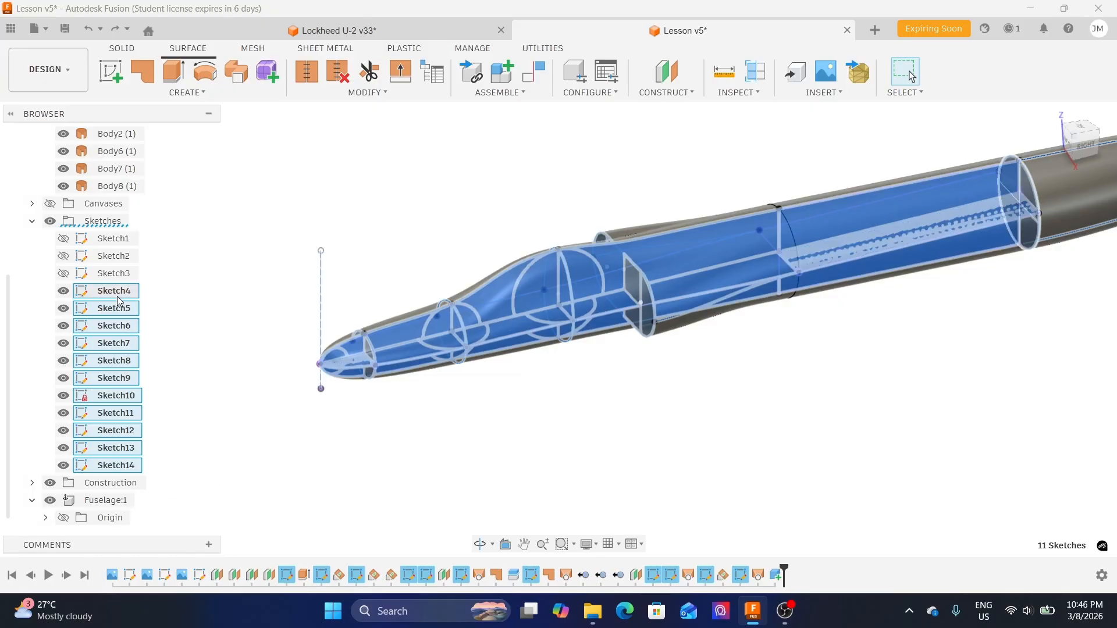
pyautogui.click(189, 389)
pyautogui.click(121, 295)
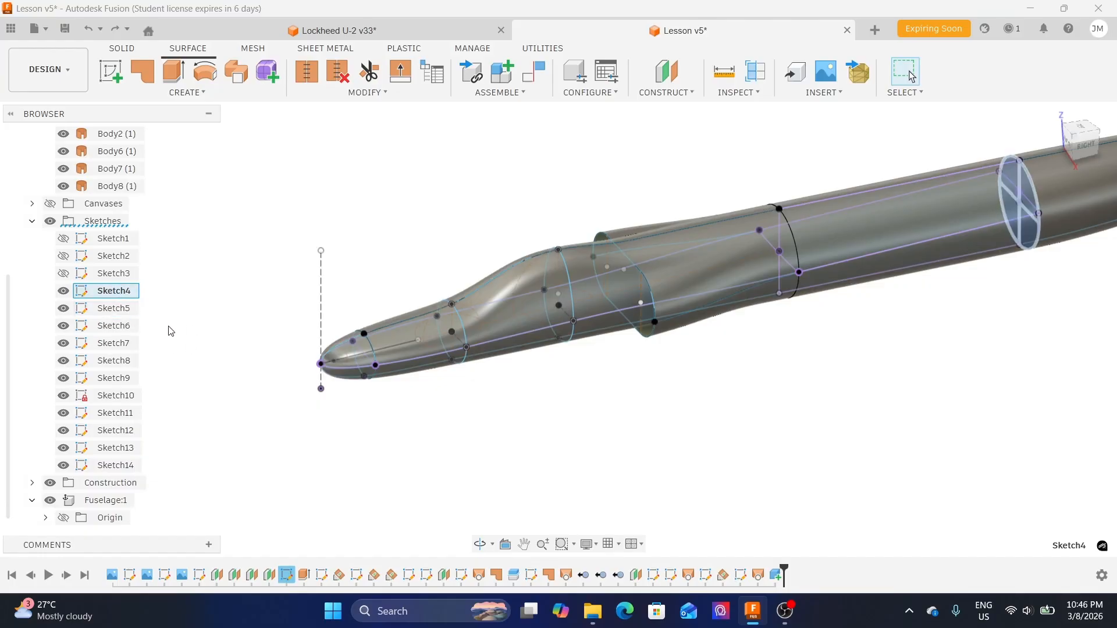
pyautogui.keyDown('ctrl'); pyautogui.click(115, 308); pyautogui.keyUp('ctrl')
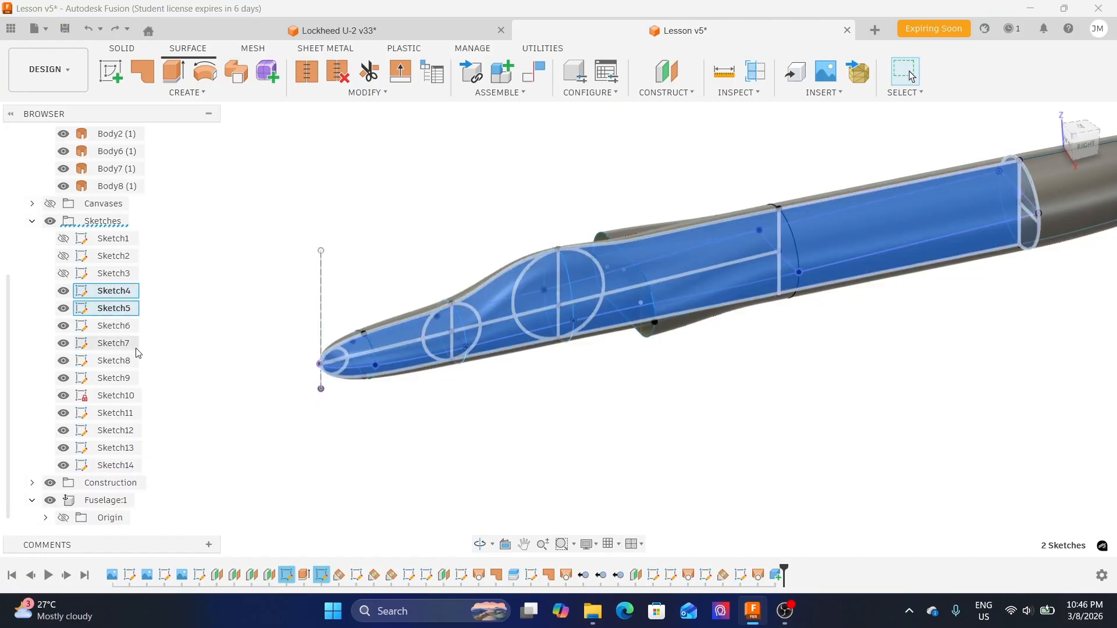
pyautogui.click(184, 377)
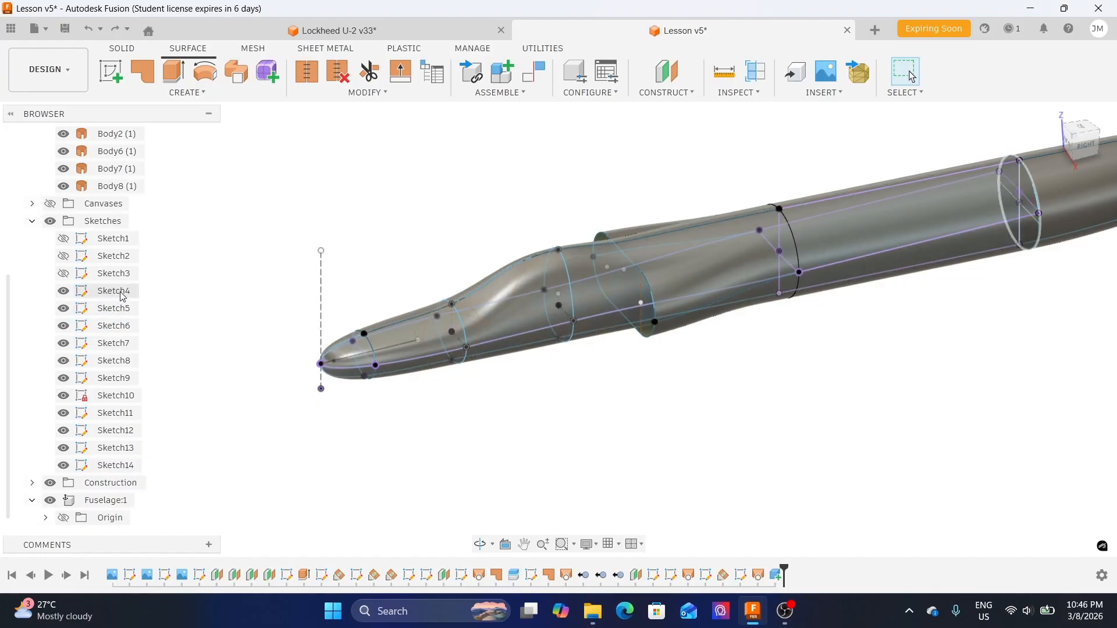
# - Move Sketch4 through Sketch14 together into the Fuselage component and check that component's Sketches folder
pyautogui.click(123, 297)
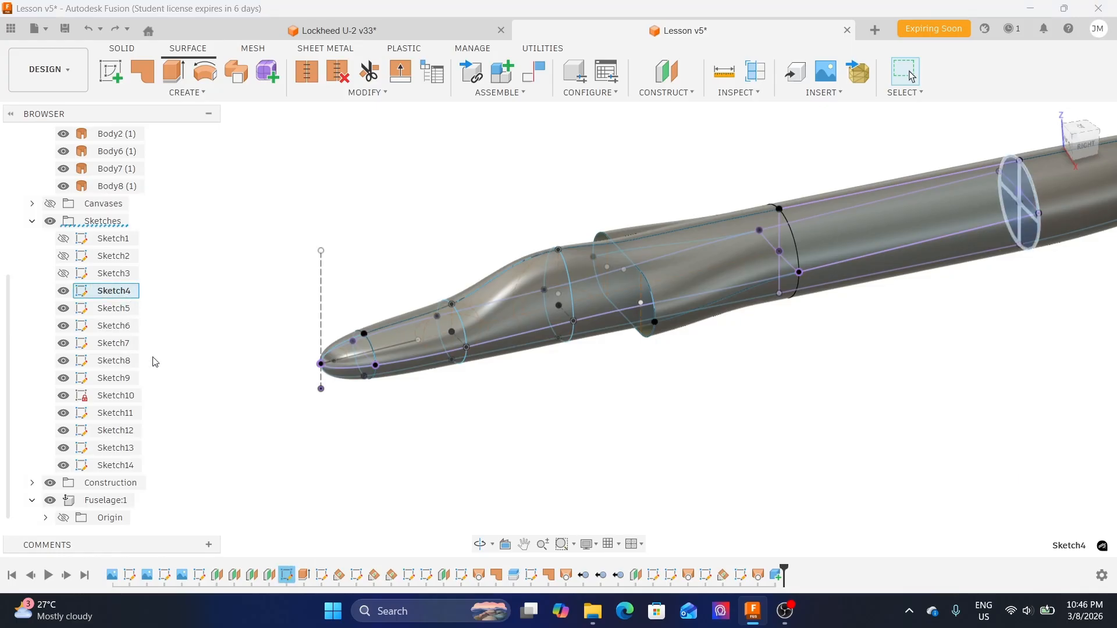
pyautogui.keyDown('shift'); pyautogui.click(118, 468); pyautogui.keyUp('shift')
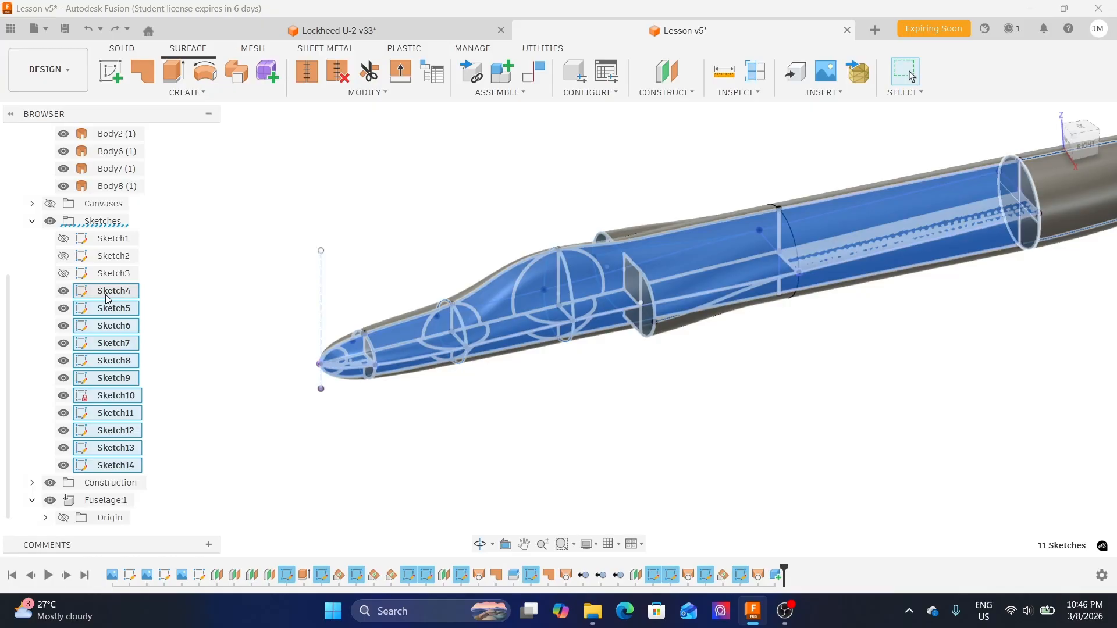
pyautogui.moveTo(106, 295)
pyautogui.mouseDown()
pyautogui.moveTo(179, 317)
pyautogui.moveTo(195, 379)
pyautogui.moveTo(182, 461)
pyautogui.moveTo(109, 505)
pyautogui.mouseUp()
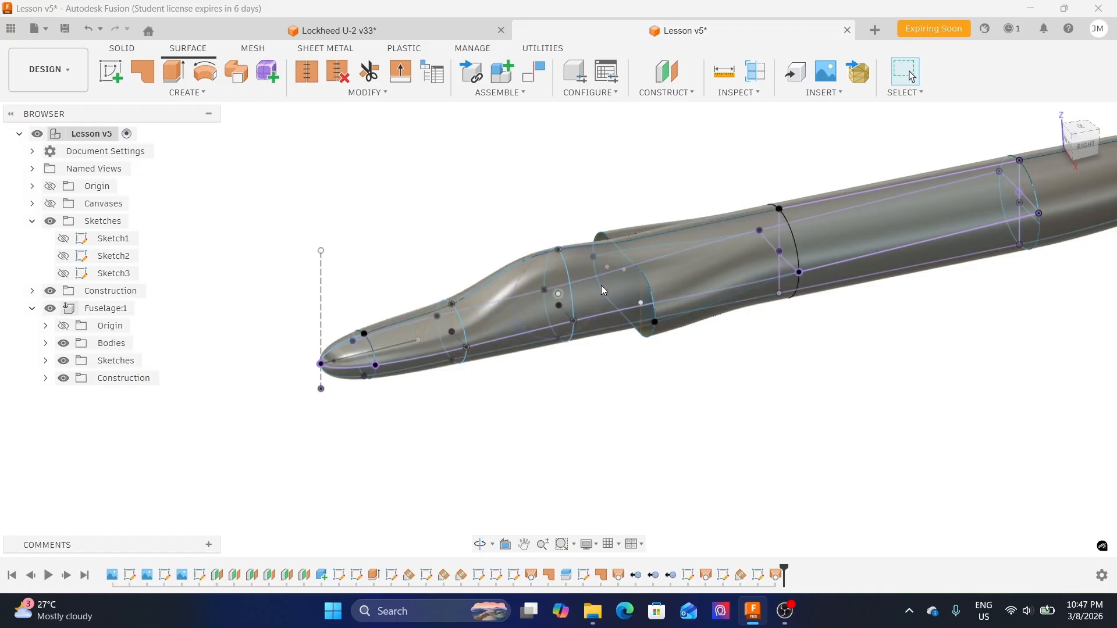
pyautogui.click(45, 361)
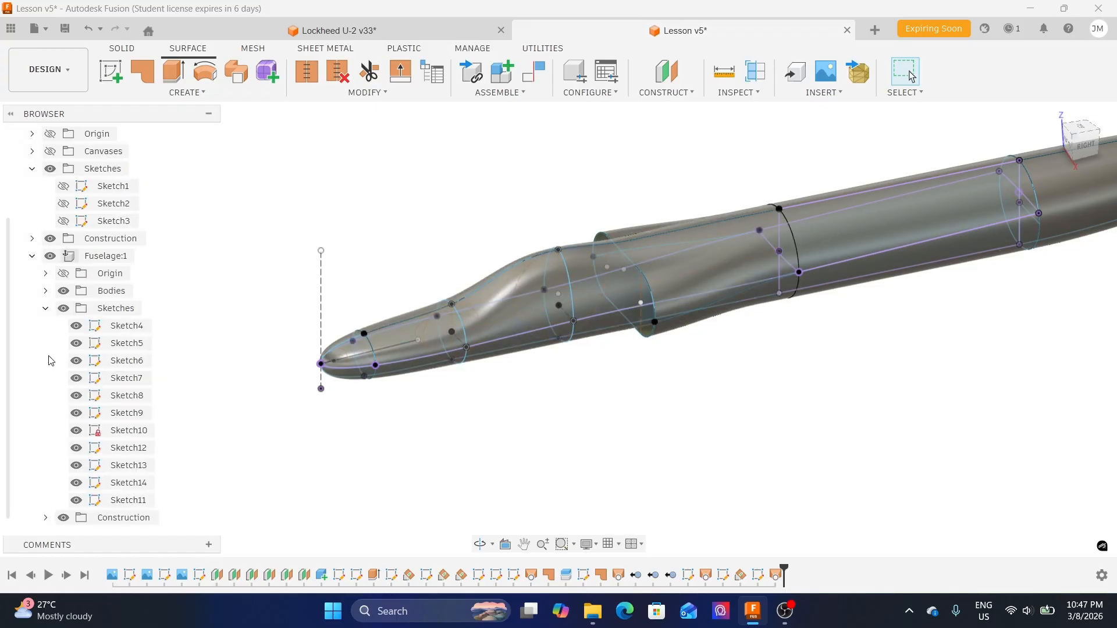
pyautogui.click(46, 308)
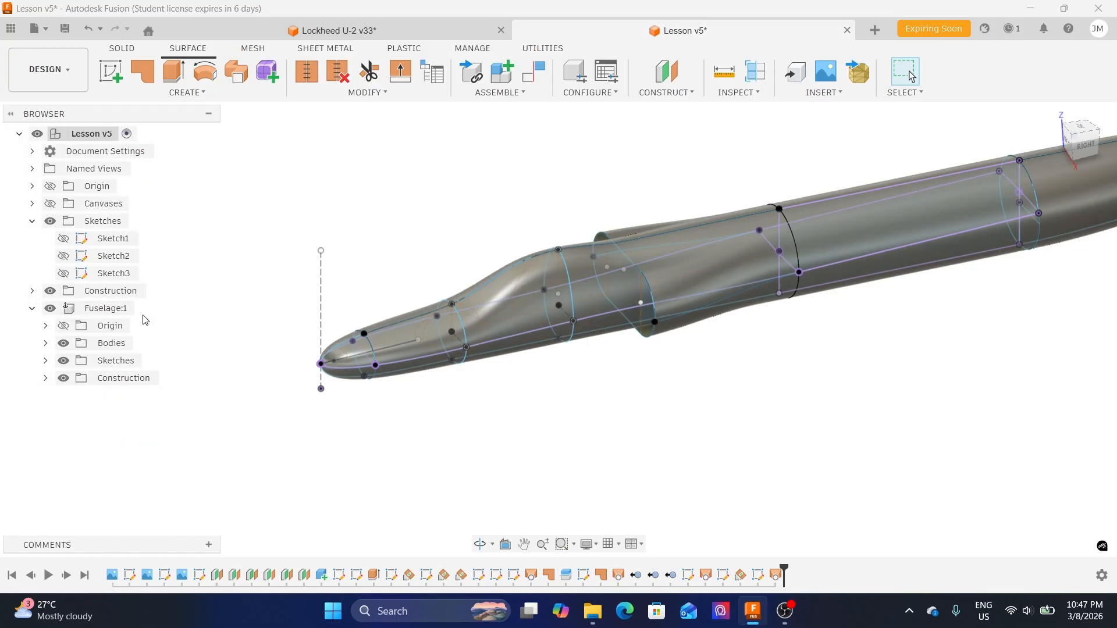
# - Show the construction planes Plane5, Plane6, Plane7 and Plane10 inside the Fuselage component
pyautogui.click(46, 378)
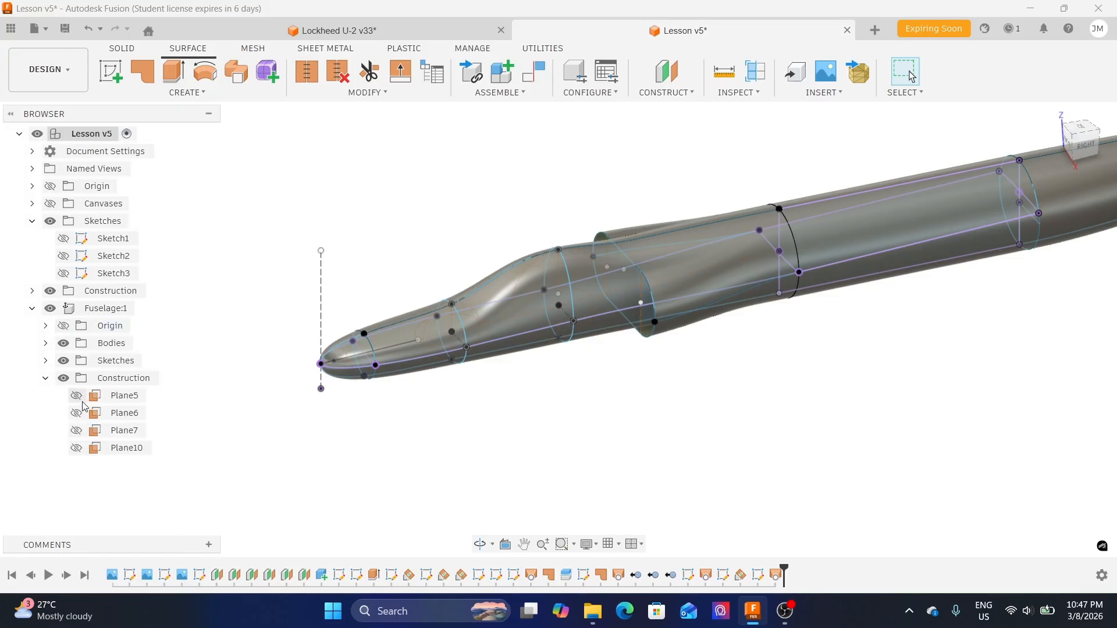
pyautogui.click(76, 395)
pyautogui.click(76, 413)
pyautogui.click(76, 430)
pyautogui.click(76, 448)
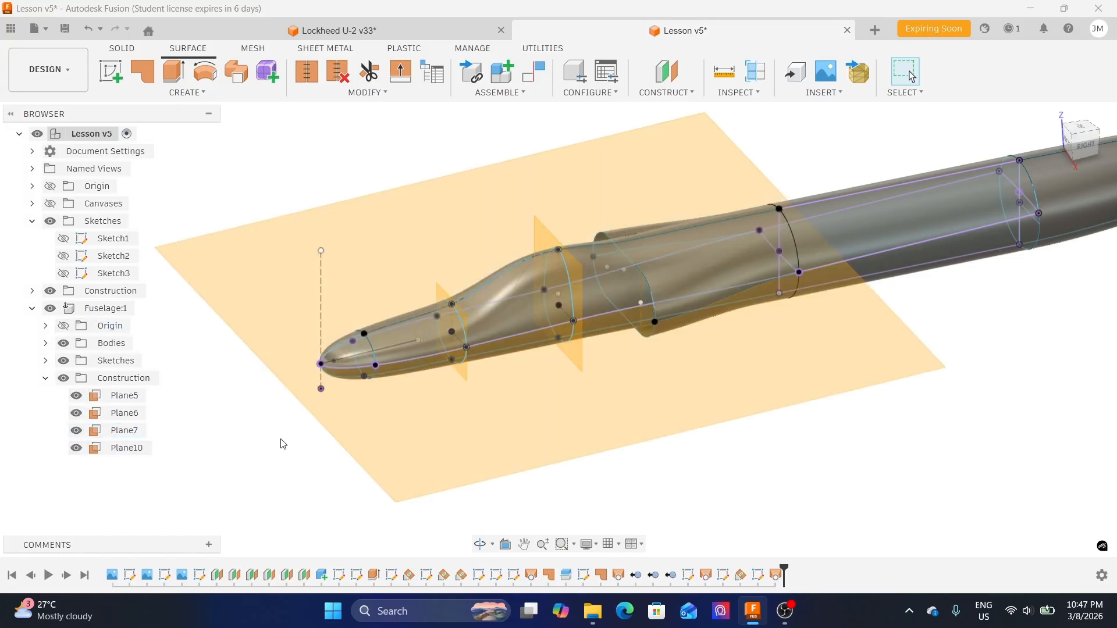
pyautogui.click(46, 379)
# - Review the Fuselage component's Sketches and Bodies folders, then briefly hide and show the component to check its contents
pyautogui.click(45, 362)
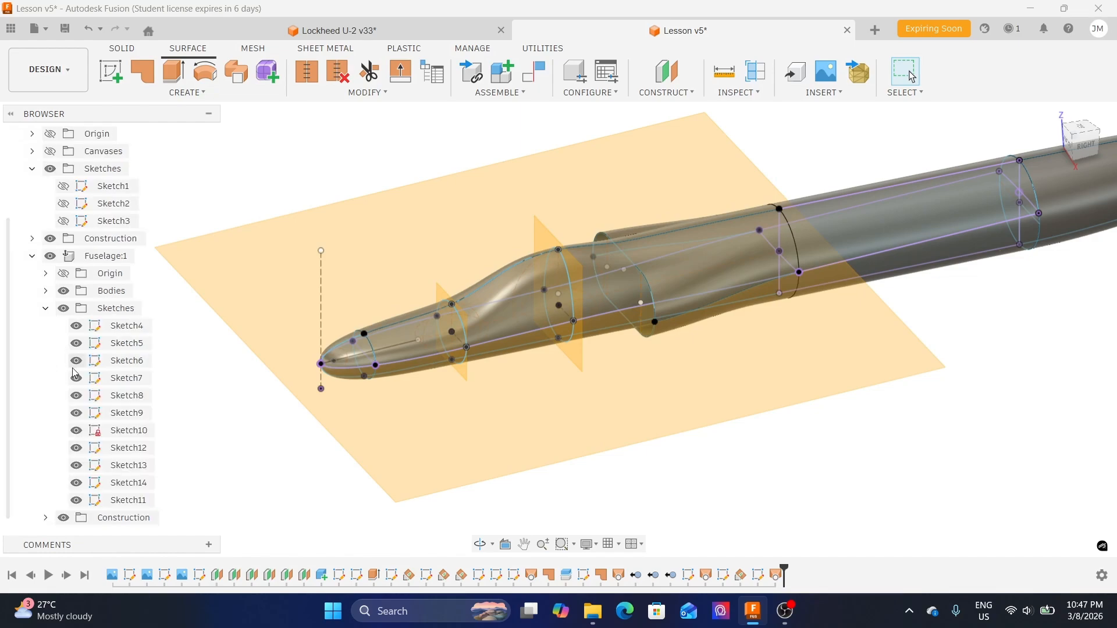
pyautogui.click(47, 308)
pyautogui.click(45, 343)
pyautogui.click(46, 344)
pyautogui.click(50, 309)
pyautogui.click(50, 308)
# - Examine the whole fuselage from nose to tail together with its sketches and construction planes
pyautogui.scroll(-3, 671, 346)
pyautogui.moveTo(935, 373); pyautogui.dragTo(818, 399, button='middle')
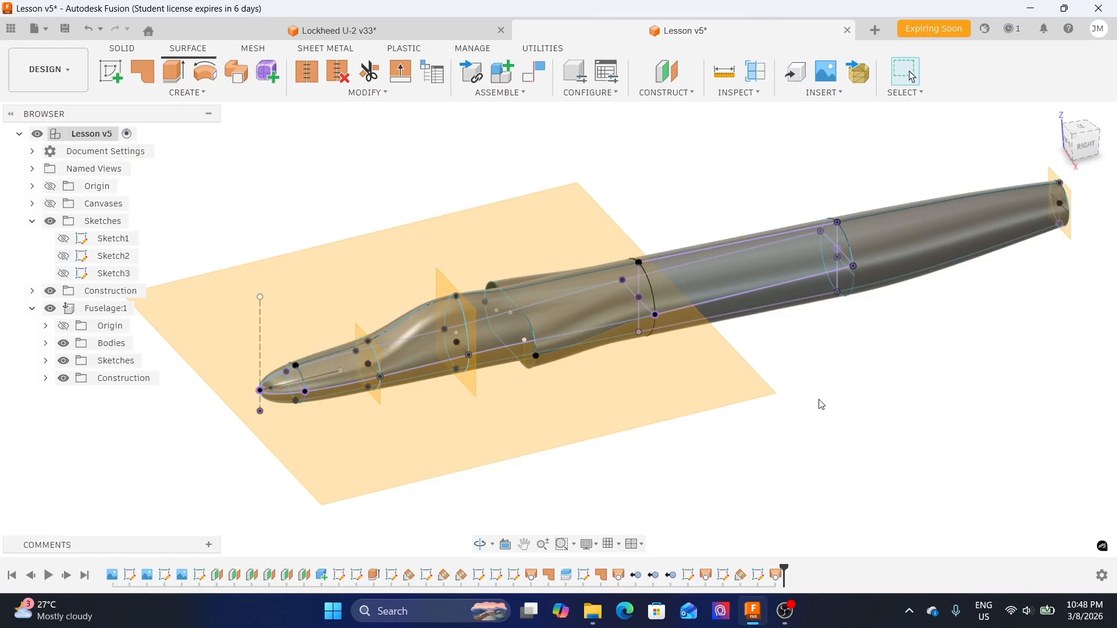
pyautogui.keyDown('shift'); pyautogui.moveTo(813, 344); pyautogui.dragTo(805, 421, button='middle'); pyautogui.keyUp('shift')
pyautogui.keyDown('shift'); pyautogui.moveTo(722, 247); pyautogui.dragTo(705, 271, button='middle'); pyautogui.keyUp('shift')
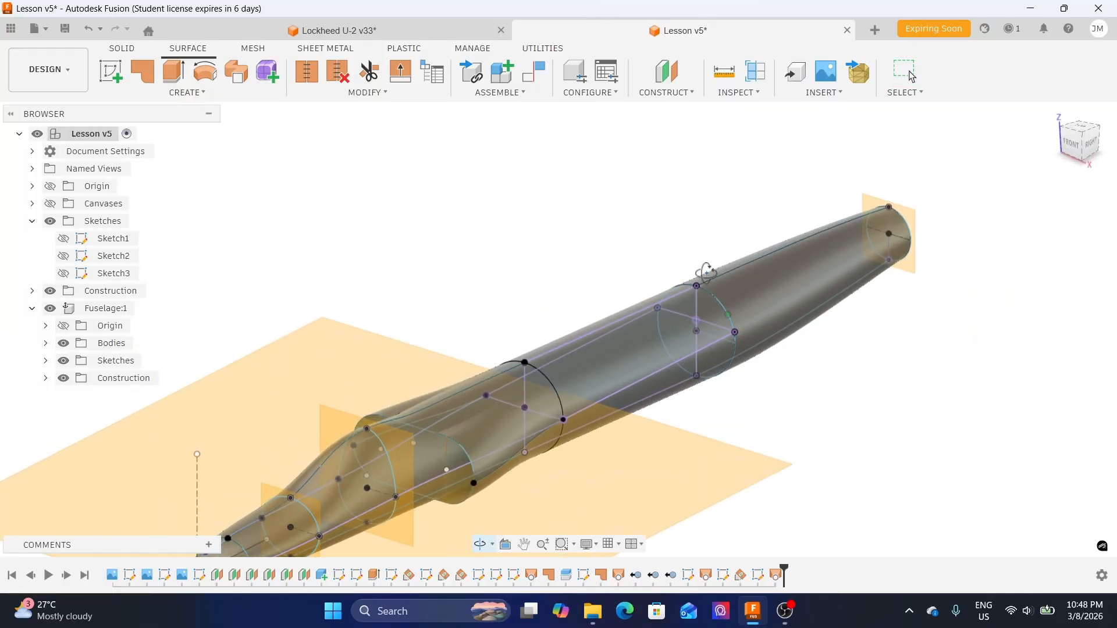
pyautogui.moveTo(797, 401); pyautogui.dragTo(796, 341, button='middle')
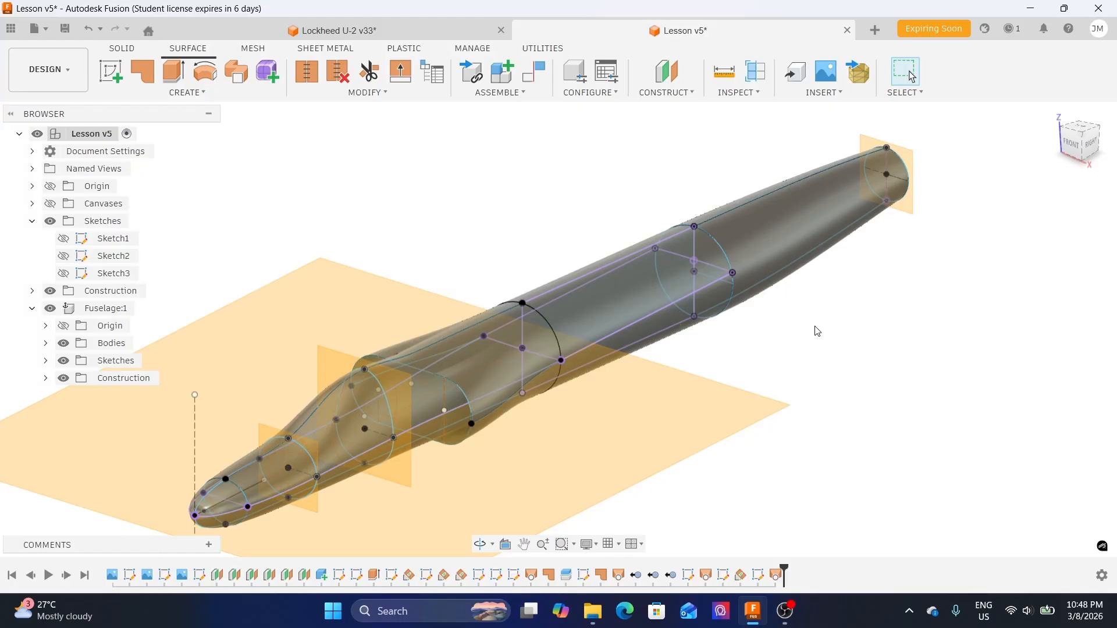
pyautogui.moveTo(793, 399); pyautogui.dragTo(806, 350, button='middle')
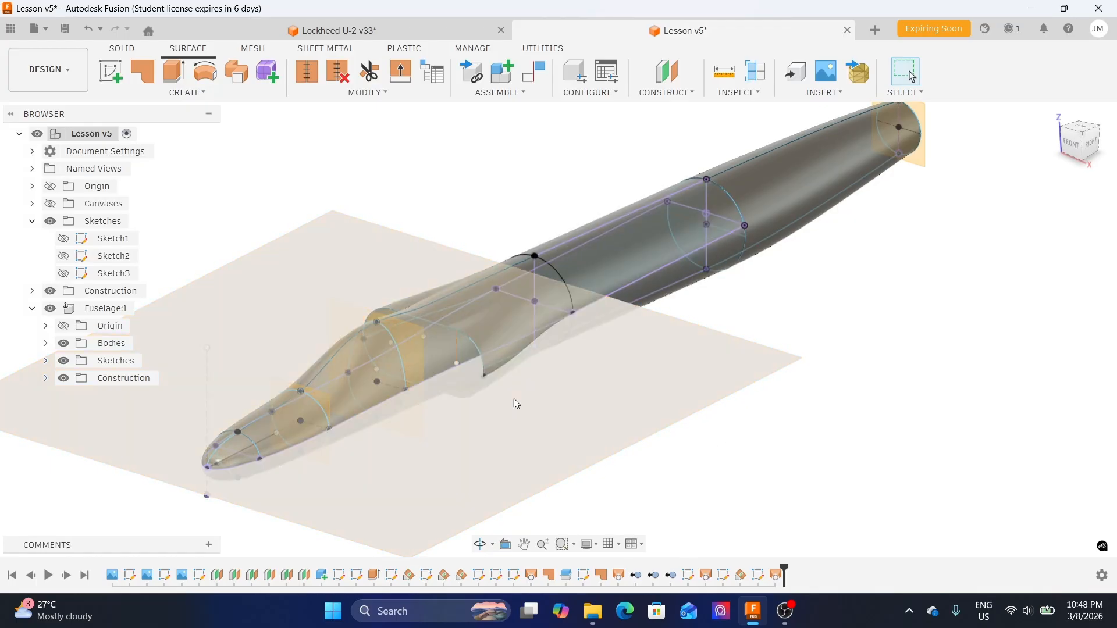
pyautogui.scroll(-1, 724, 436)
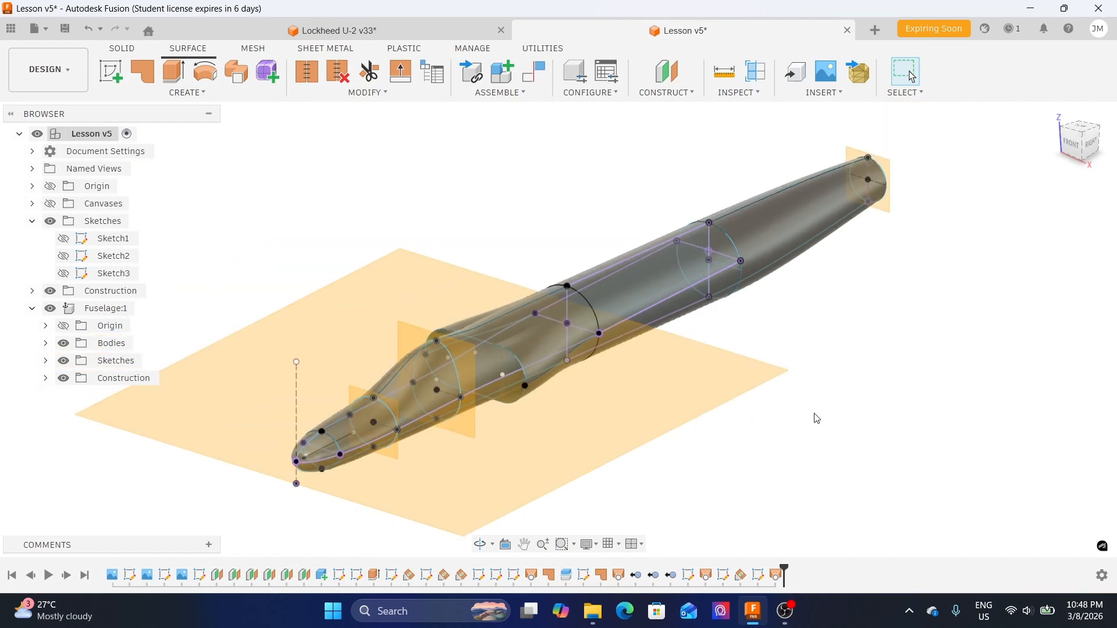
pyautogui.keyDown('shift'); pyautogui.moveTo(821, 406); pyautogui.dragTo(807, 400, button='middle'); pyautogui.keyUp('shift')
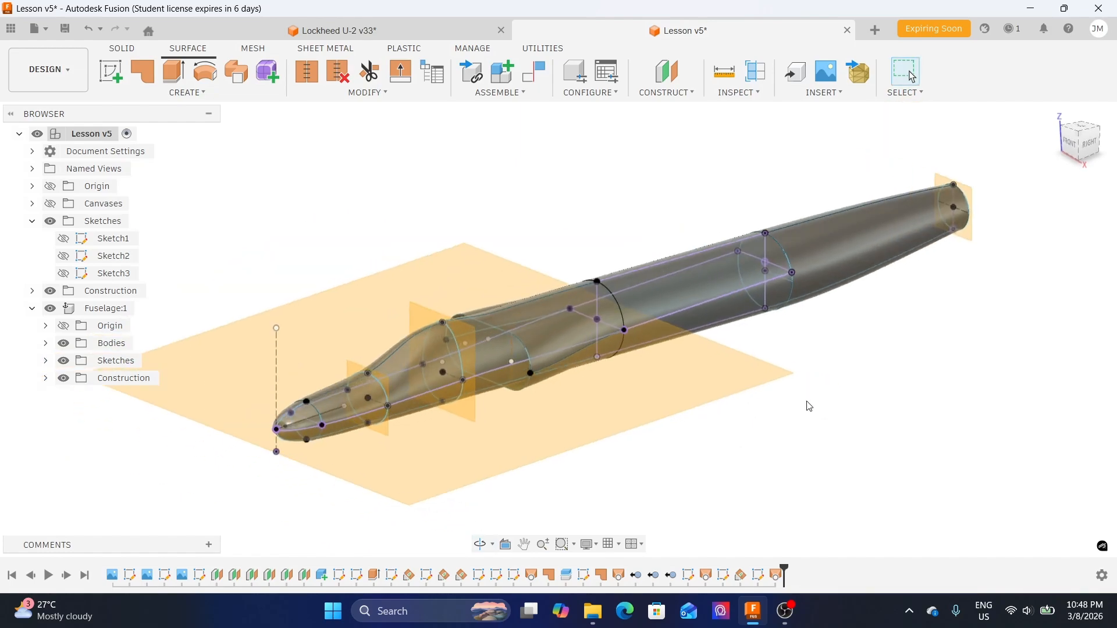